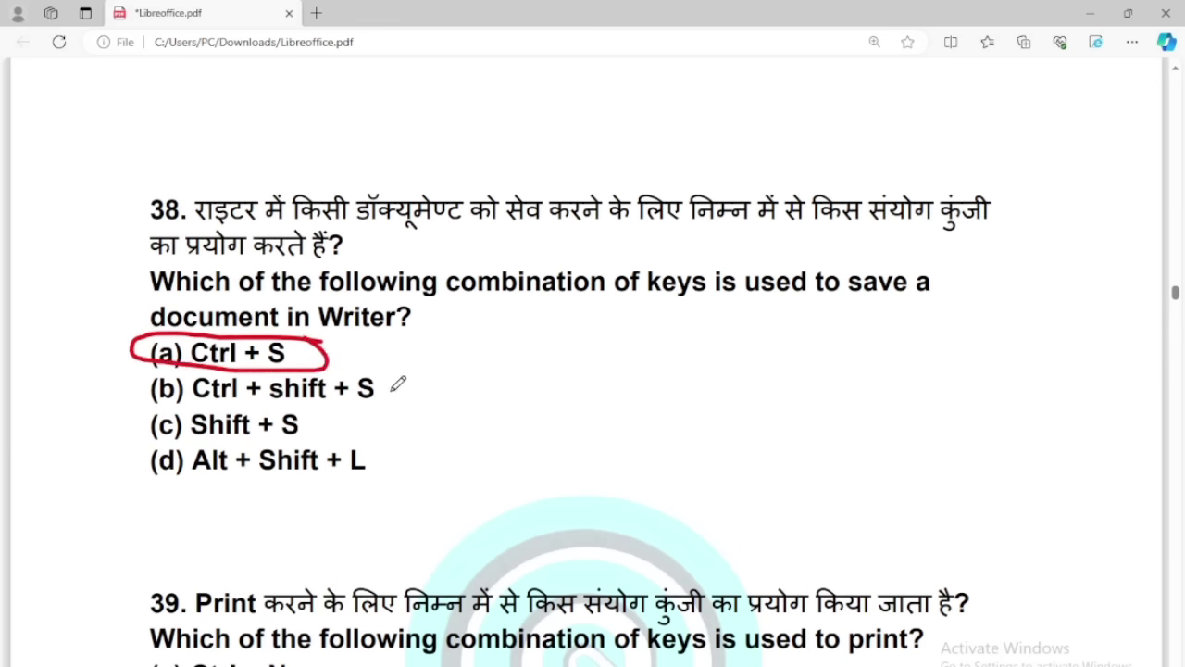
Tick option (b) Ctrl + shift + S under question 38 and look up the save commands' shortcuts in LibreOffice Writer.
drag(391, 393, 451, 379)
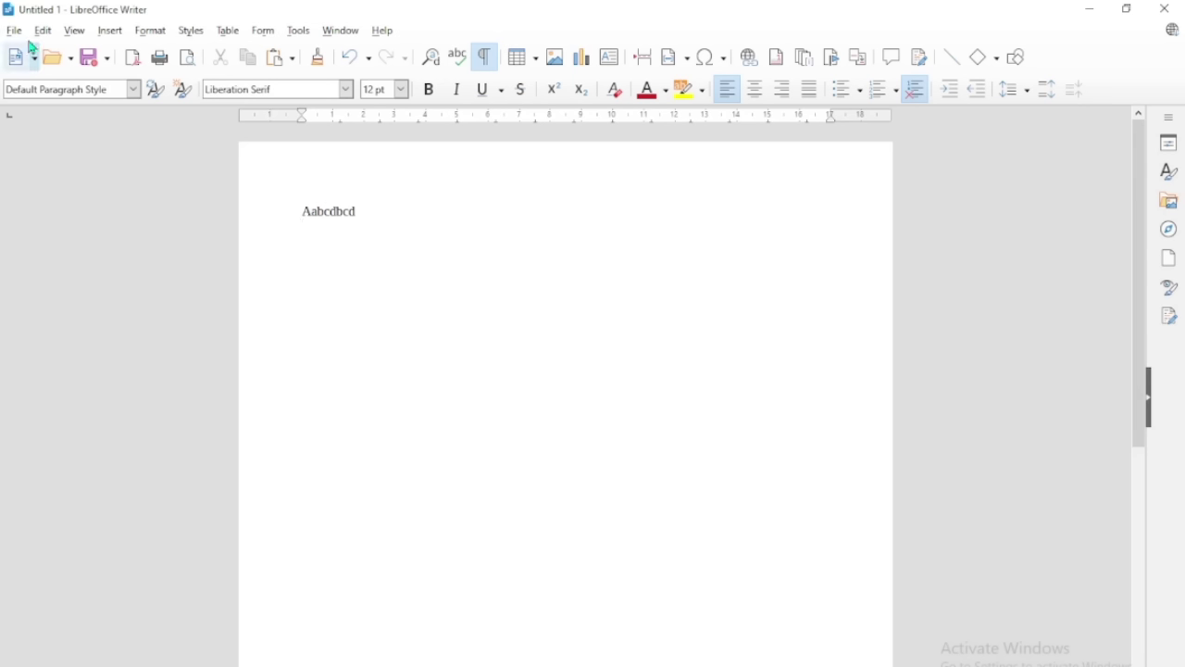
click(16, 32)
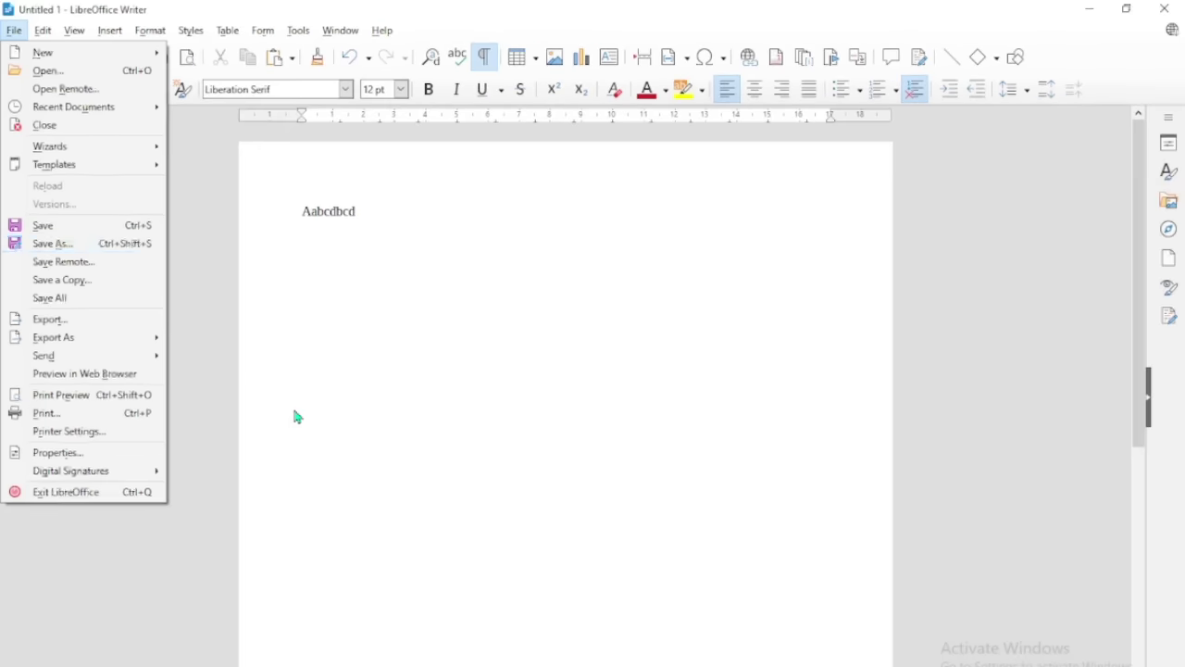
click(588, 620)
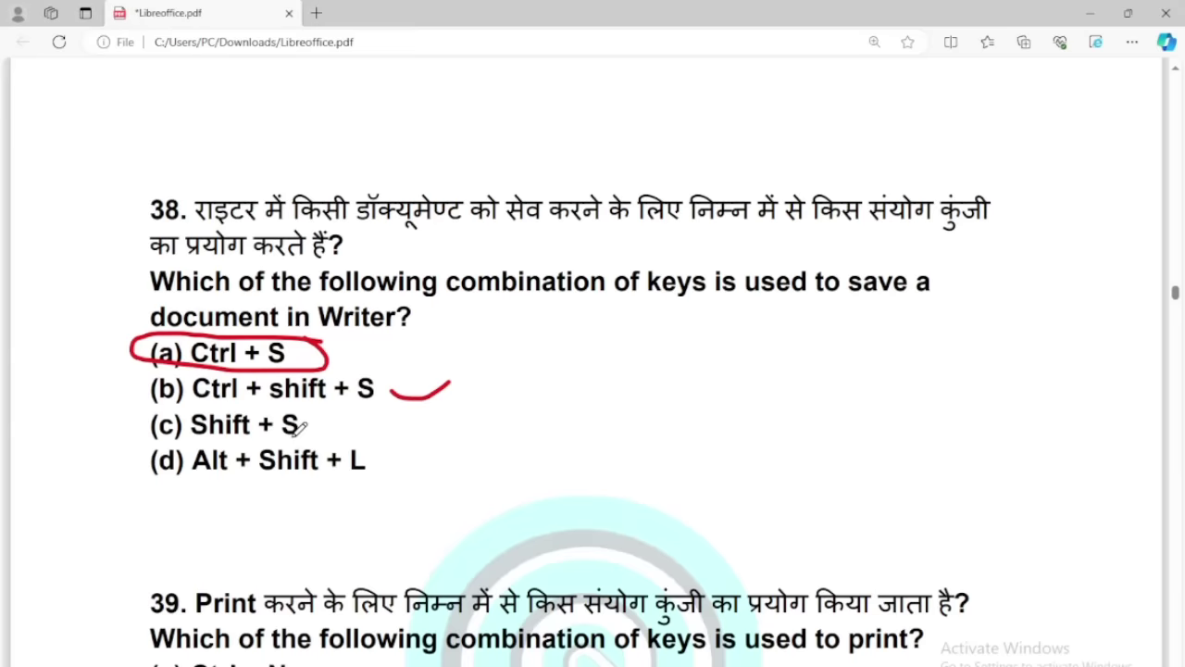
Circle option (b) Ctrl + P under question 39 in the PDF and look up the Print command's shortcut in LibreOffice Writer.
scroll(298, 424, down, 4)
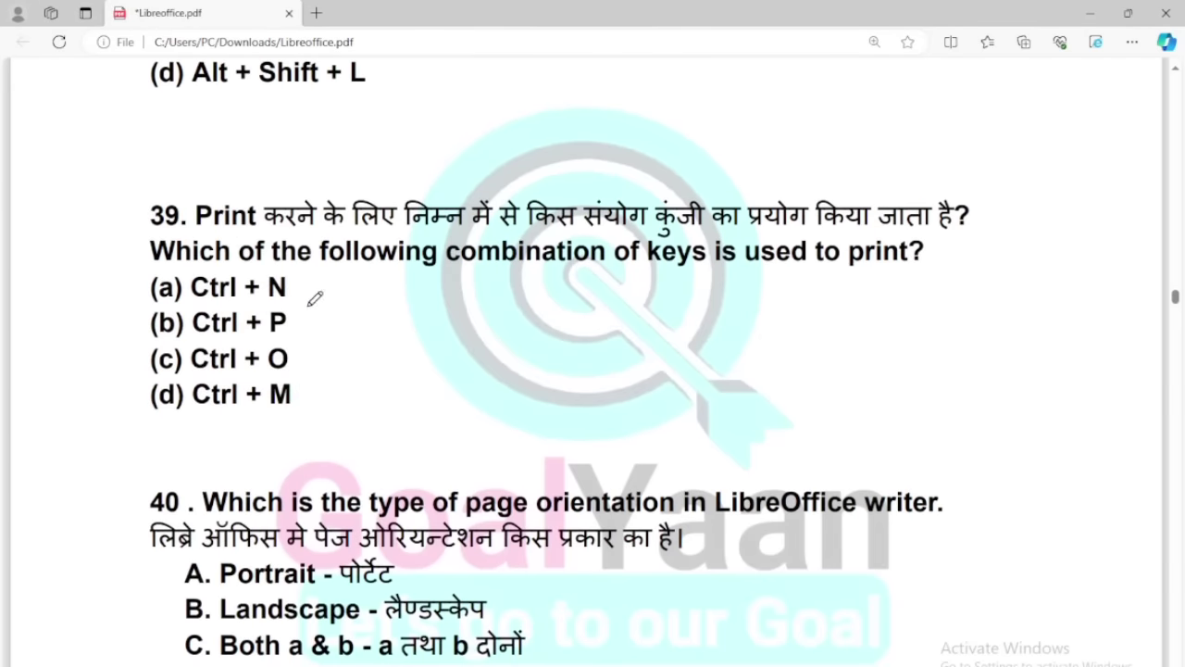
mouse_move(307, 309)
mouse_down()
mouse_move(74, 312)
mouse_move(317, 332)
mouse_move(318, 299)
mouse_up()
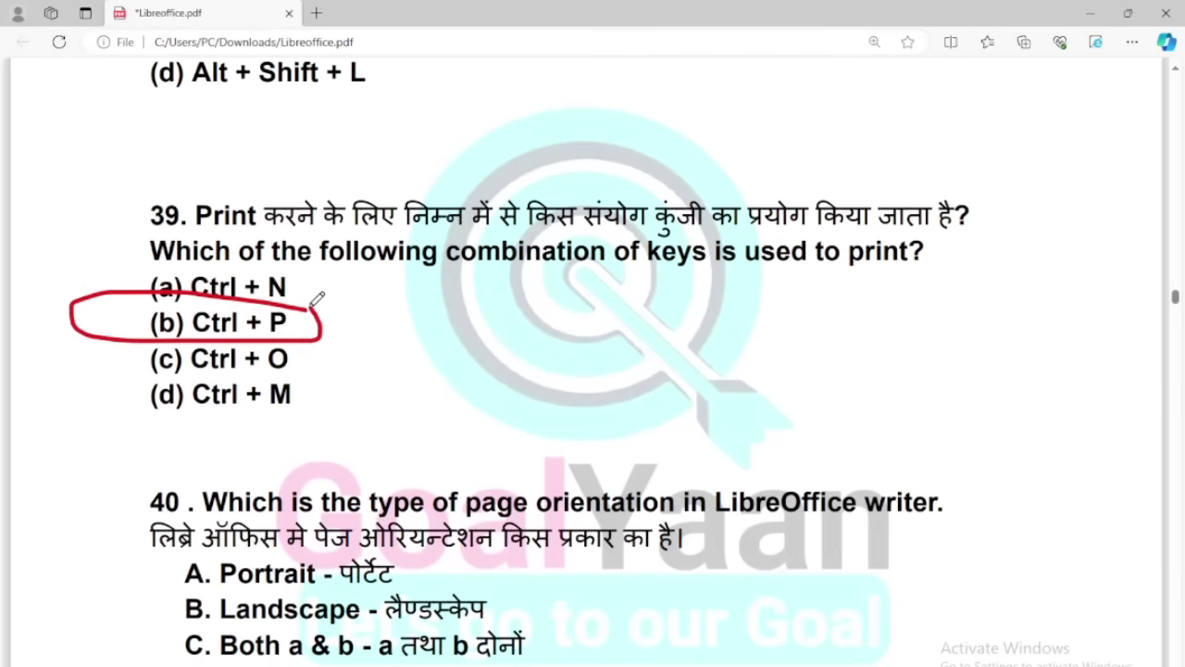
scroll(347, 341, down, 1)
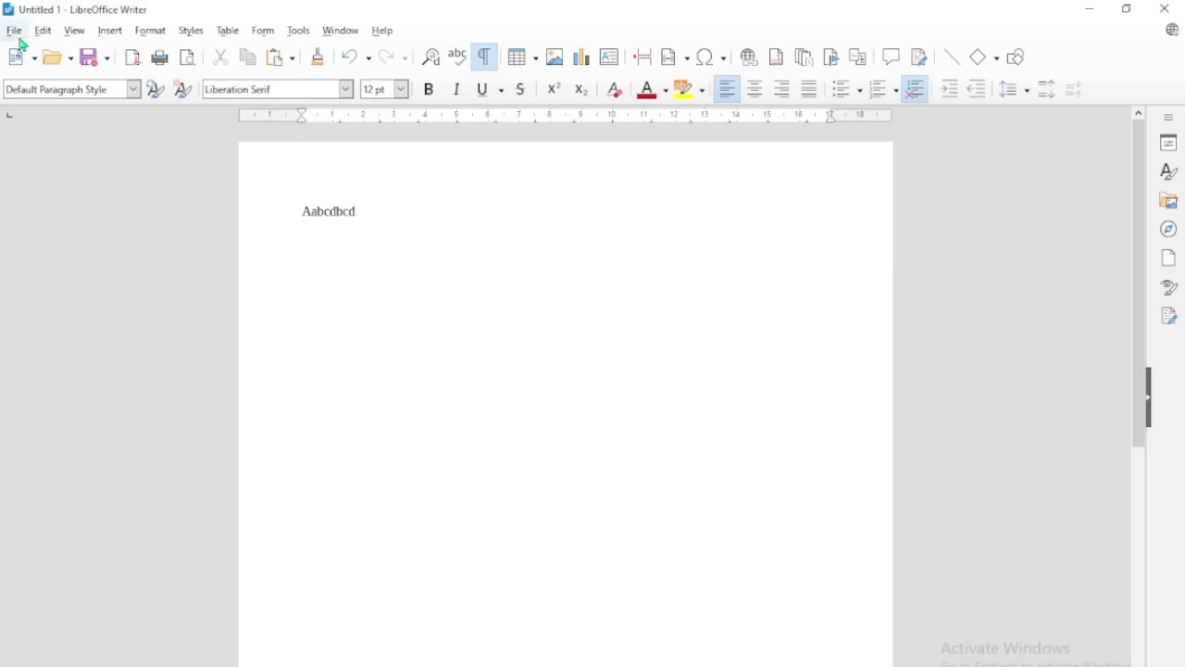
click(15, 31)
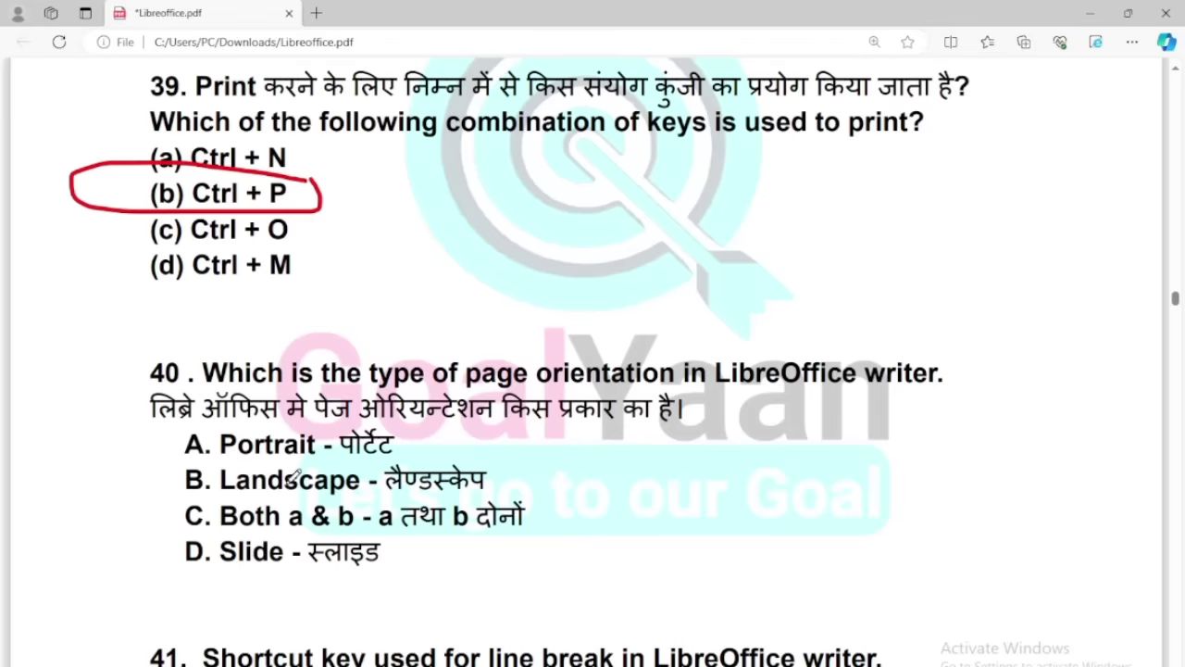
For question 40 in the PDF, underline LibreOffice, tick the question, mark option A Portrait, and circle and tick option C Both a & b.
scroll(297, 555, down, 3)
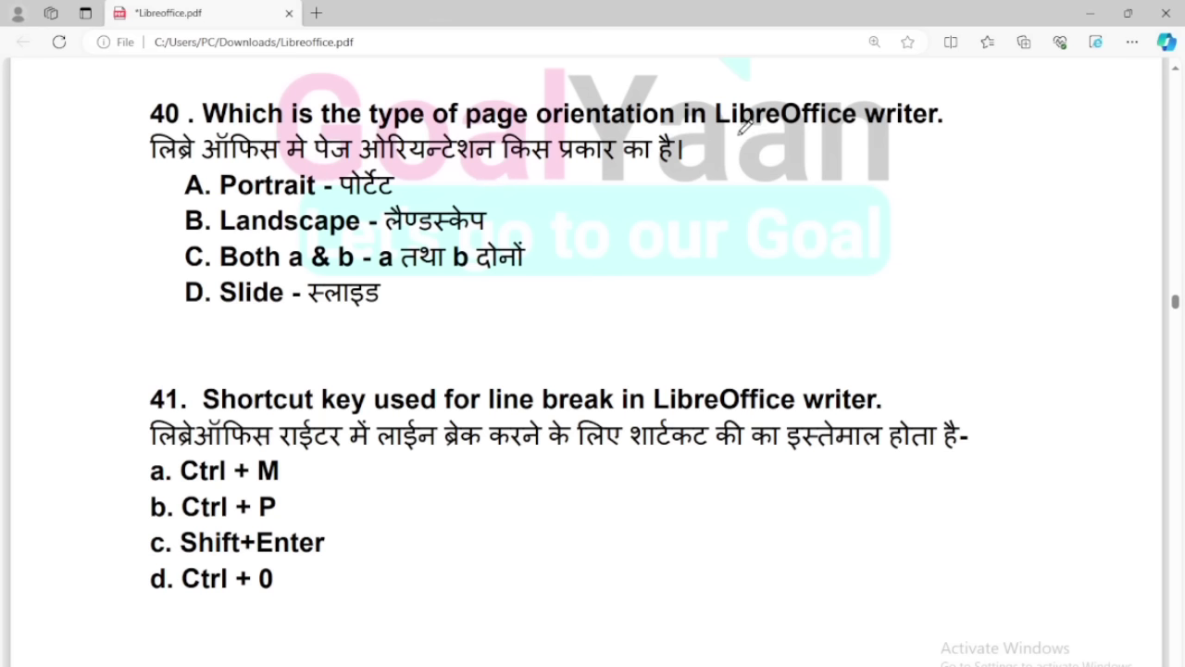
drag(738, 135, 835, 139)
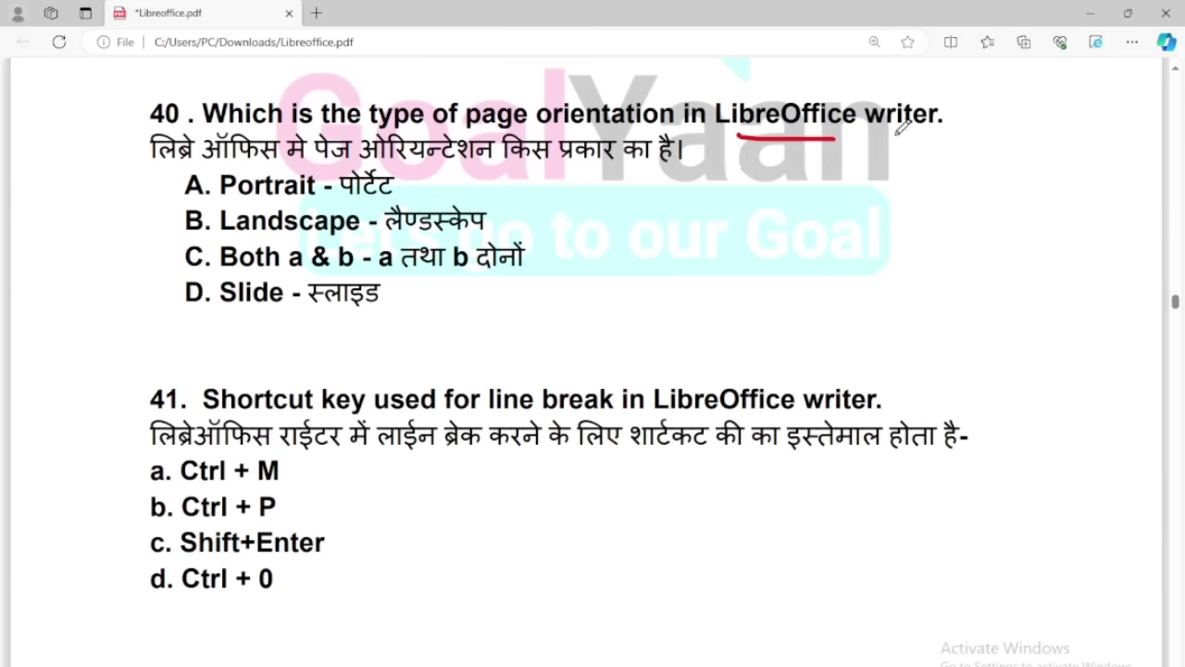
drag(931, 131, 978, 97)
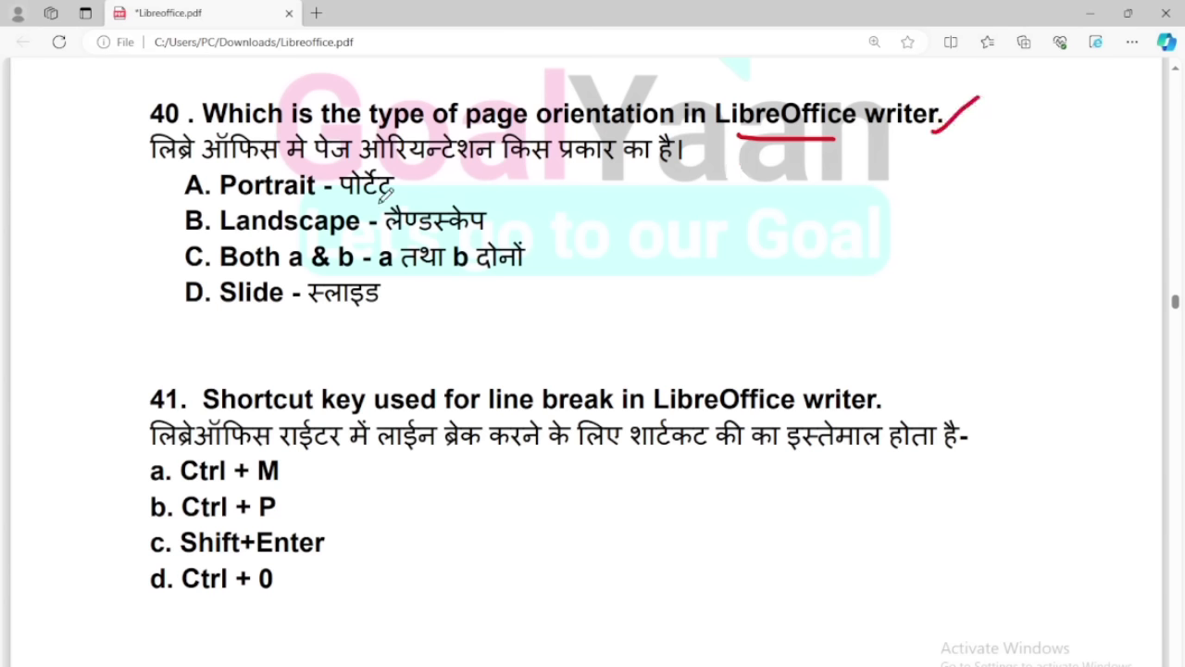
drag(405, 189, 448, 187)
mouse_move(562, 250)
mouse_down()
mouse_move(220, 235)
mouse_move(250, 280)
mouse_move(585, 264)
mouse_move(555, 240)
mouse_move(627, 245)
mouse_up()
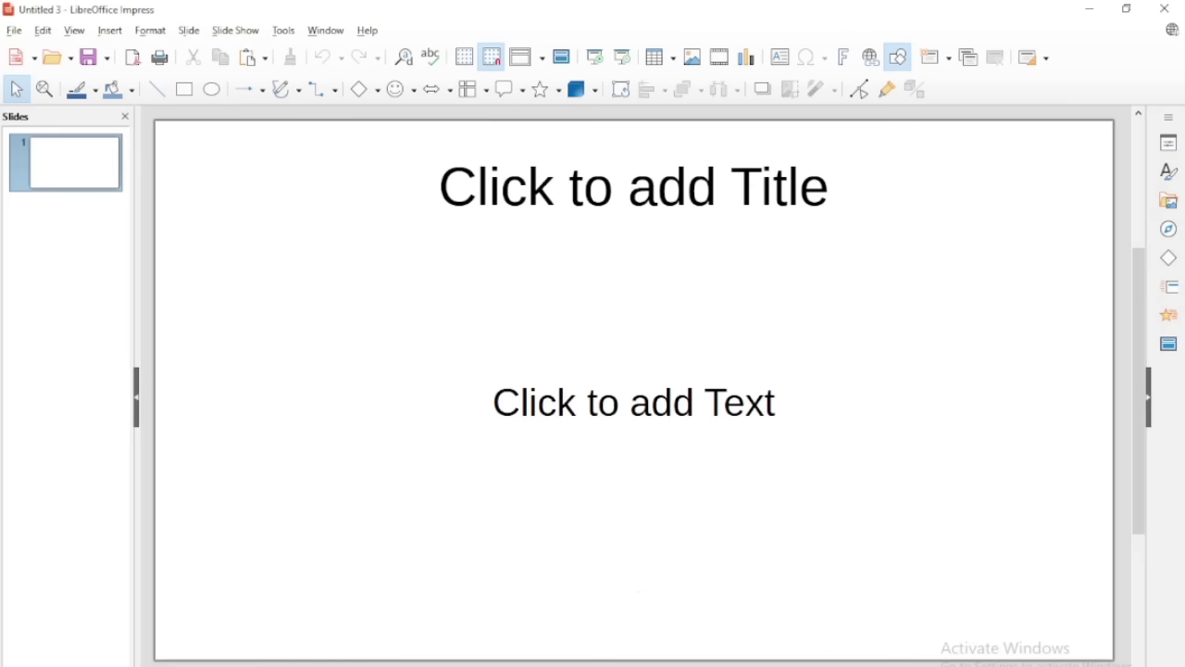
Compare the slide layout in LibreOffice Impress with the page layout of the LibreOffice Writer document.
ctrl+scroll(639, 591, down, 2)
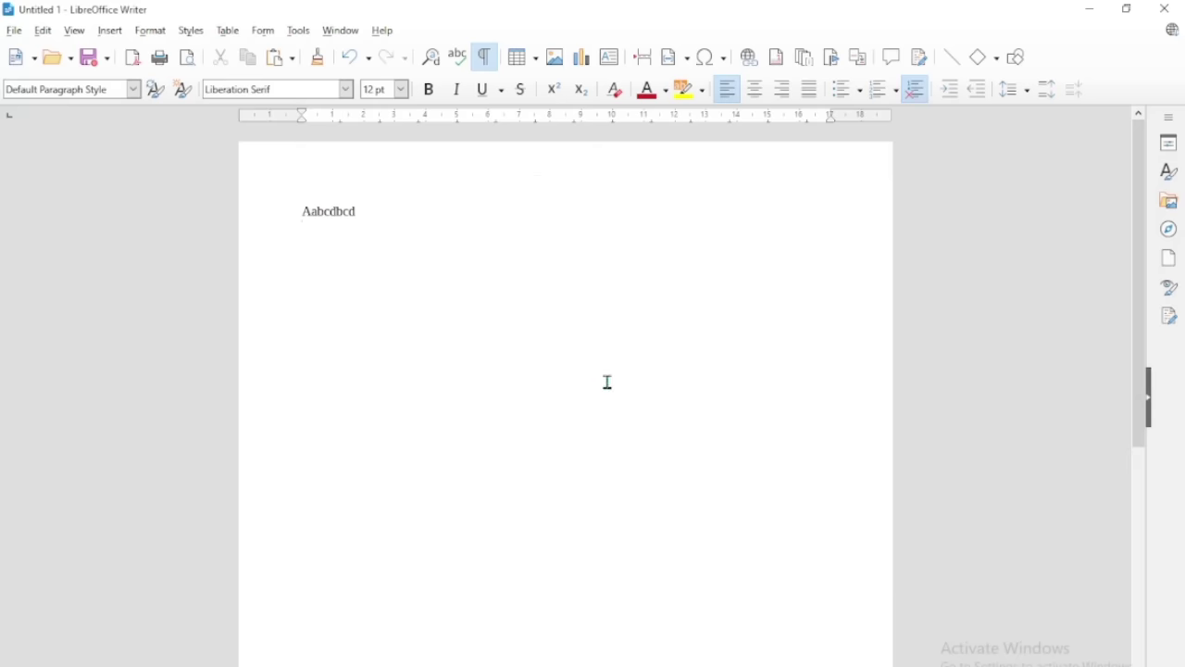
scroll(606, 381, down, 5)
scroll(607, 381, up, 5)
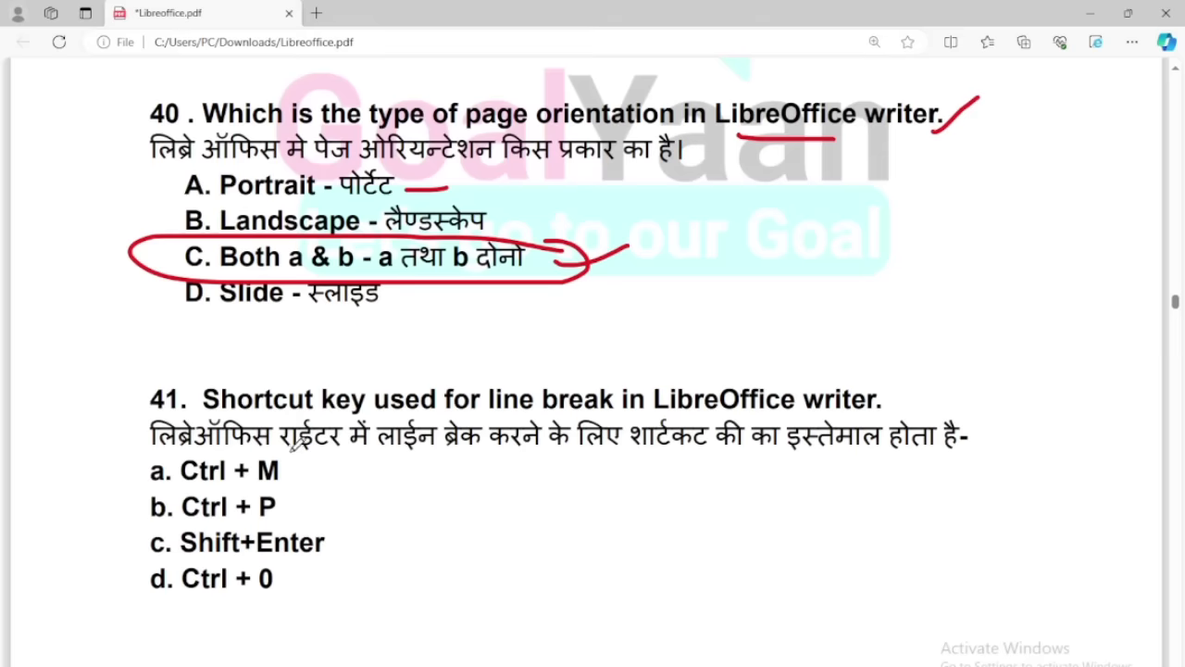
Circle option c Shift+Enter under question 41 in the PDF and look up the Page Break shortcut in LibreOffice Writer.
scroll(317, 421, down, 3)
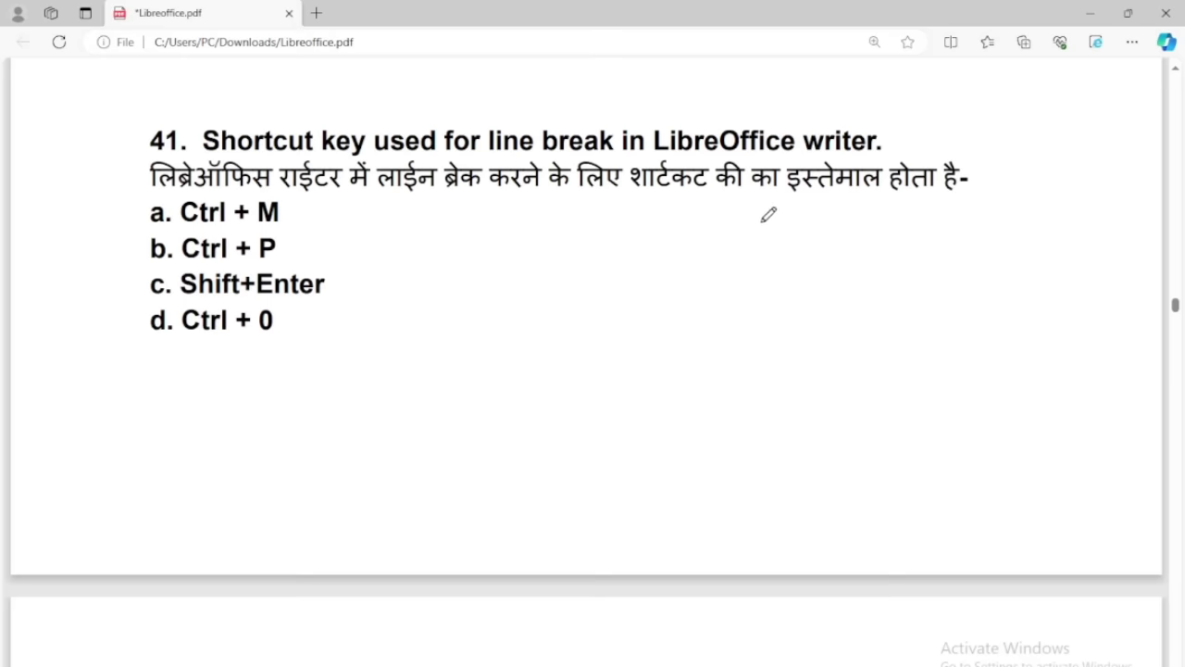
mouse_move(343, 269)
mouse_down()
mouse_move(165, 261)
mouse_move(227, 298)
mouse_move(349, 267)
mouse_up()
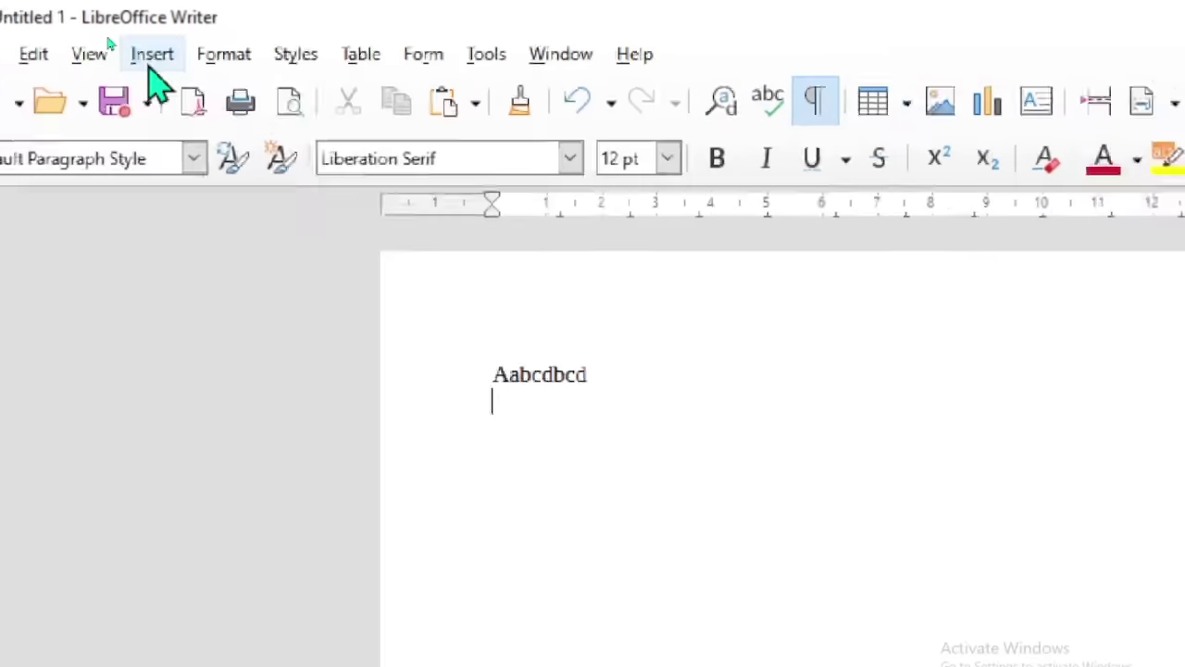
click(110, 38)
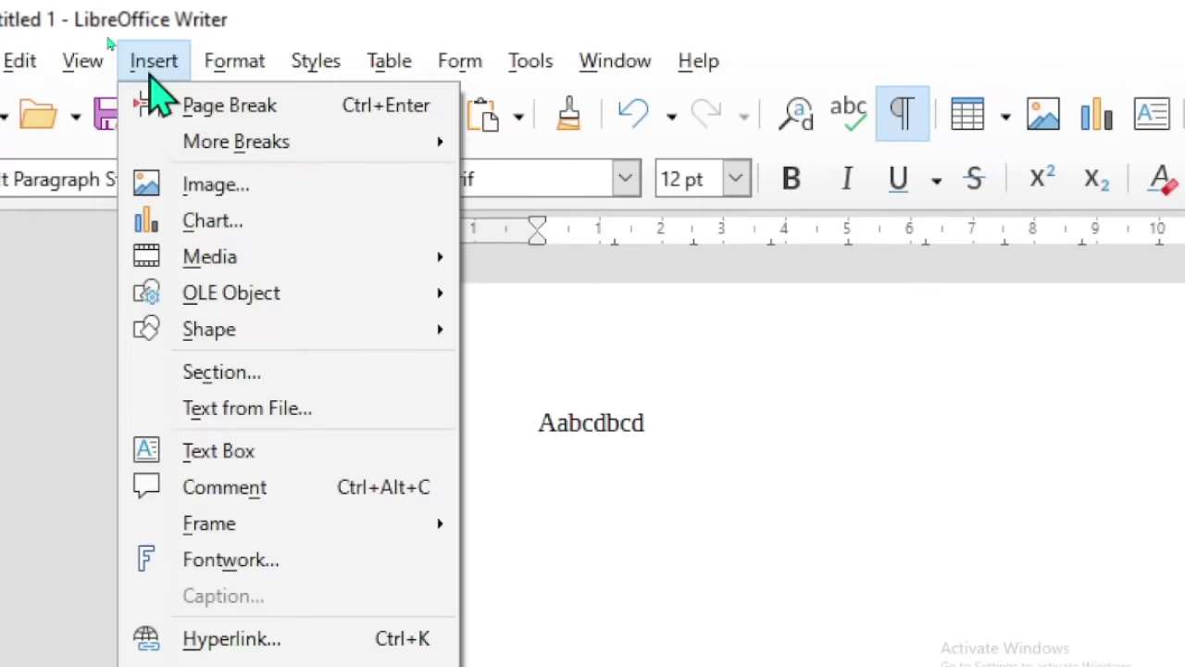
mouse_move(207, 143)
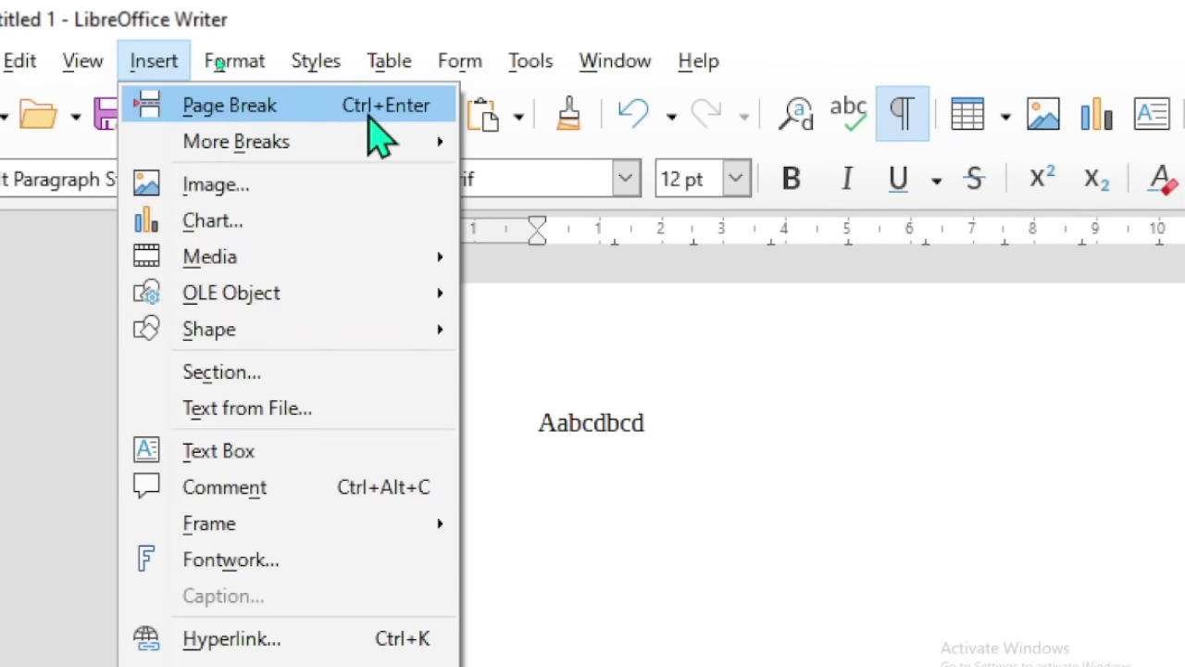
mouse_move(392, 151)
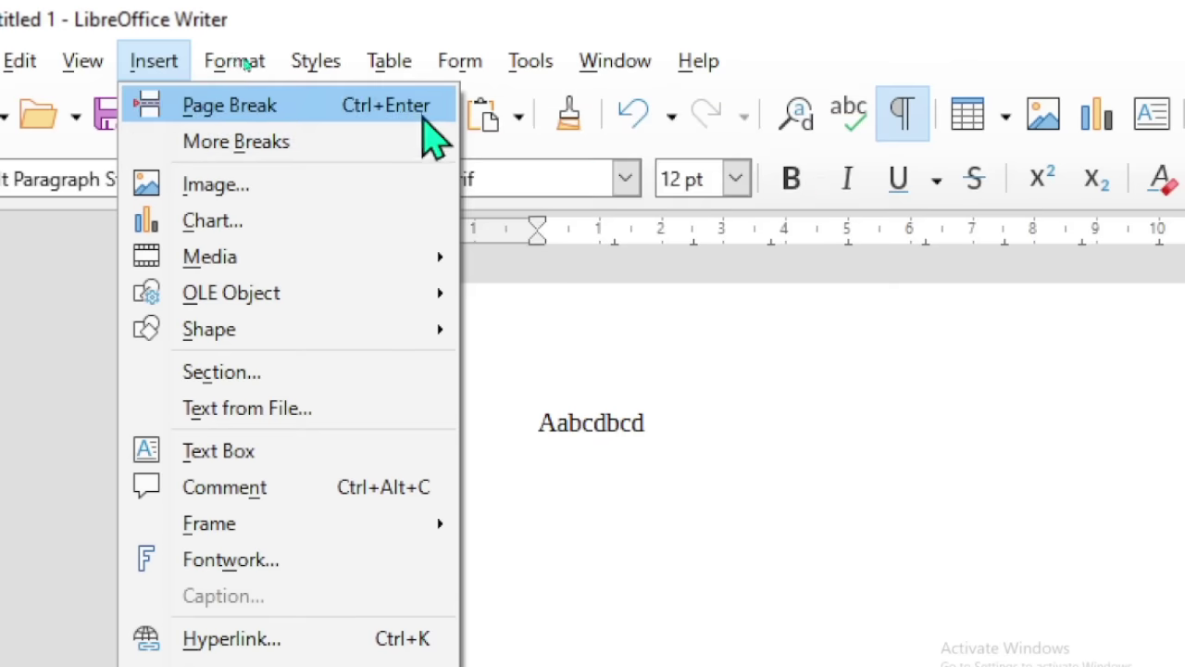
mouse_move(435, 147)
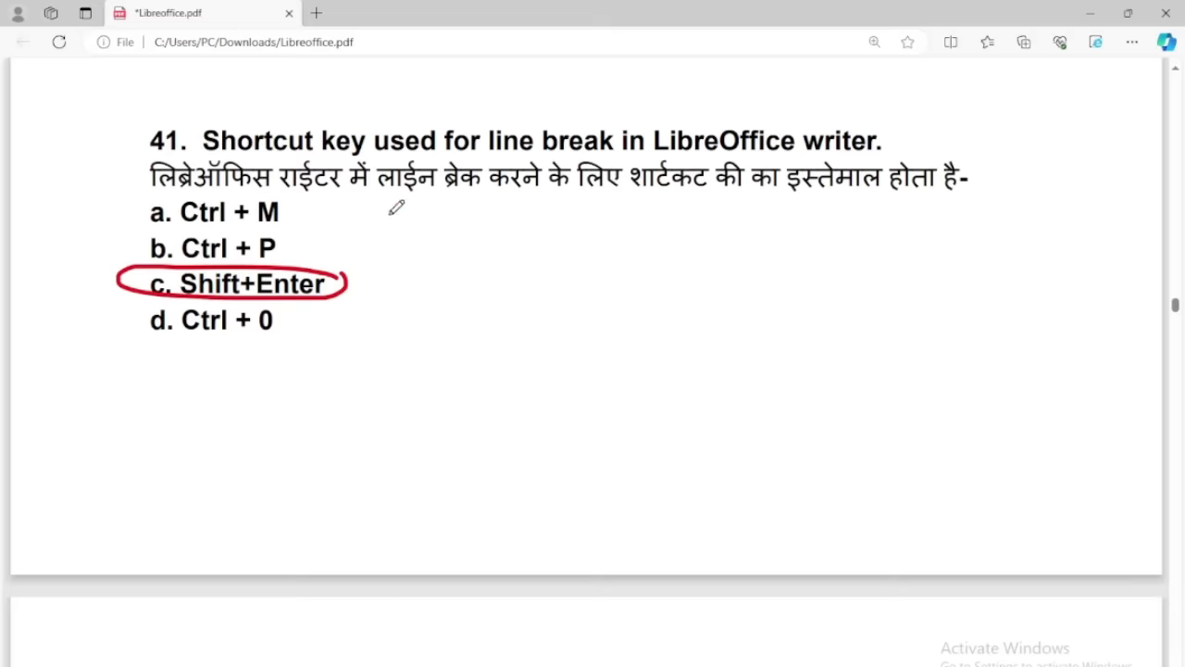
Circle option b Home under question 42 in the PDF.
scroll(392, 208, down, 8)
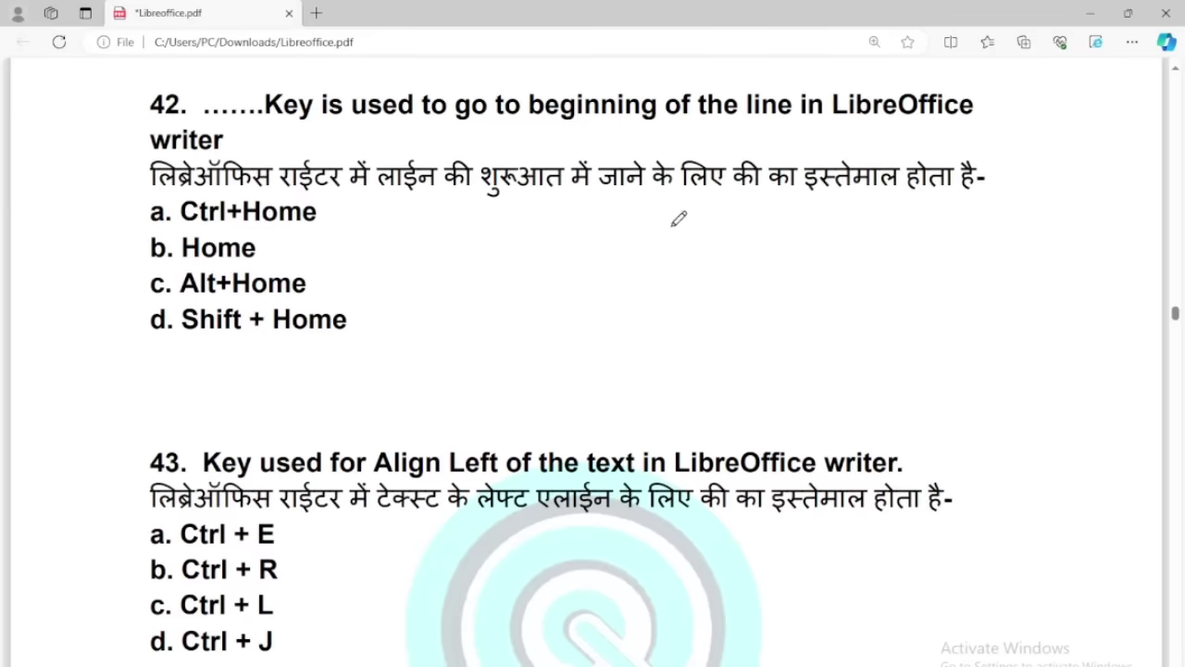
mouse_move(295, 239)
mouse_down()
mouse_move(90, 248)
mouse_move(273, 266)
mouse_move(302, 232)
mouse_up()
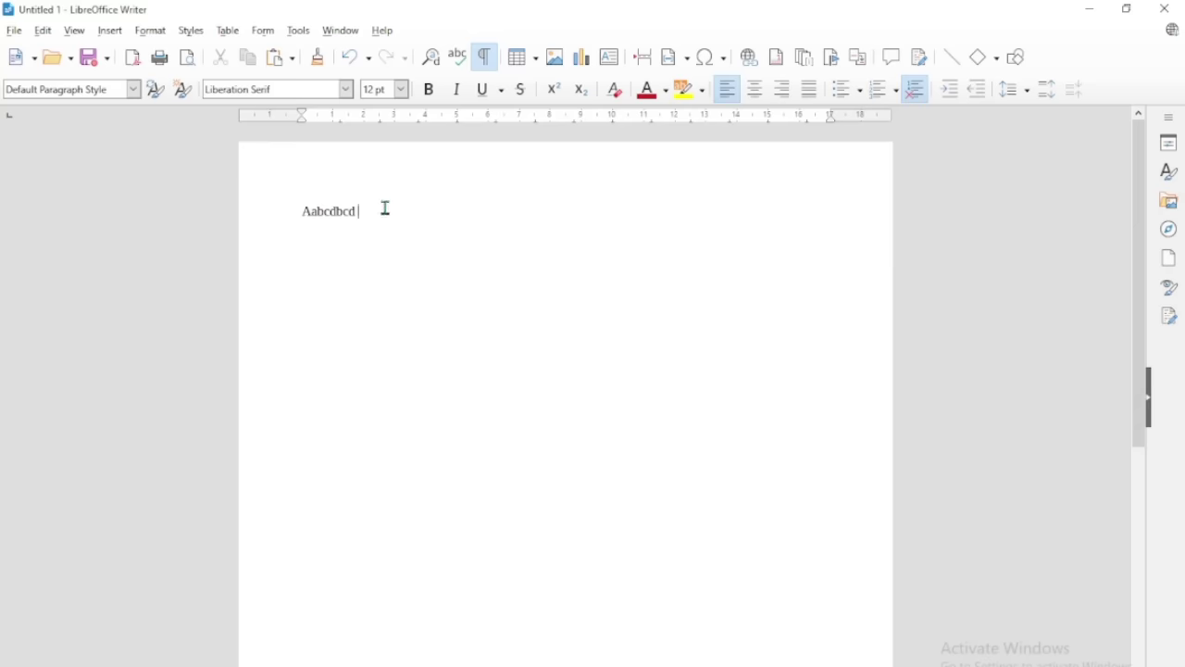
In LibreOffice Writer, extend Aabcdbcd into three lines of filler text, and move the cursor to the start of the line and of the document.
text(dbjdfhjdf dzhdzhjdze)
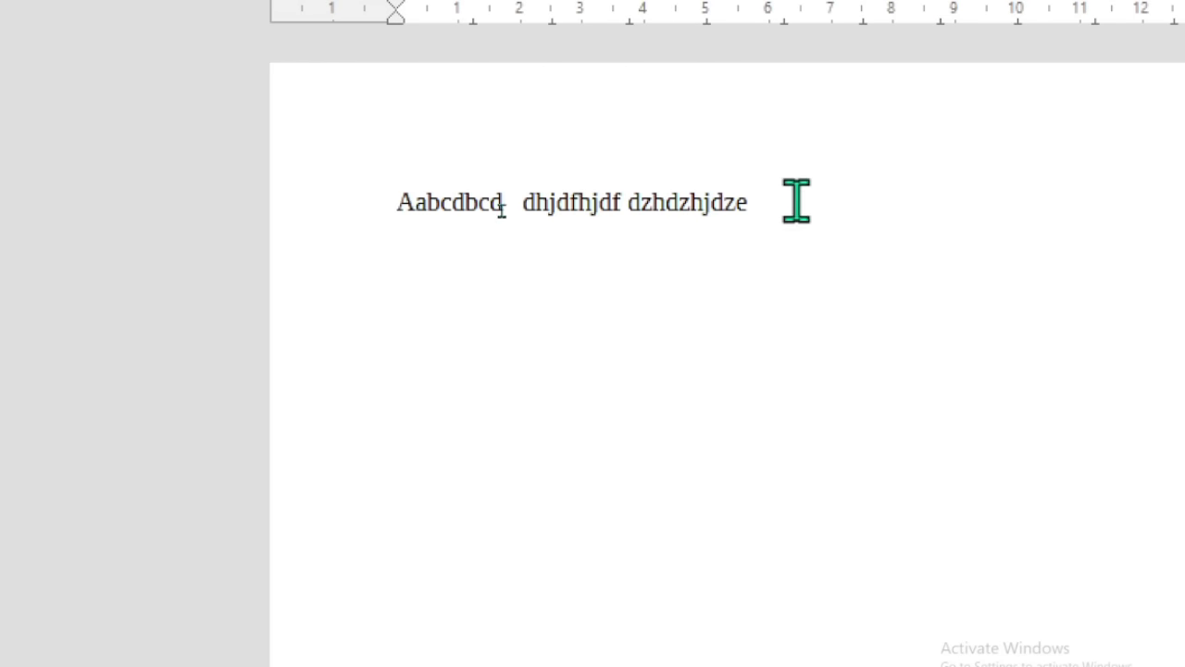
key(Return)
text(fjmfkjfxkm)
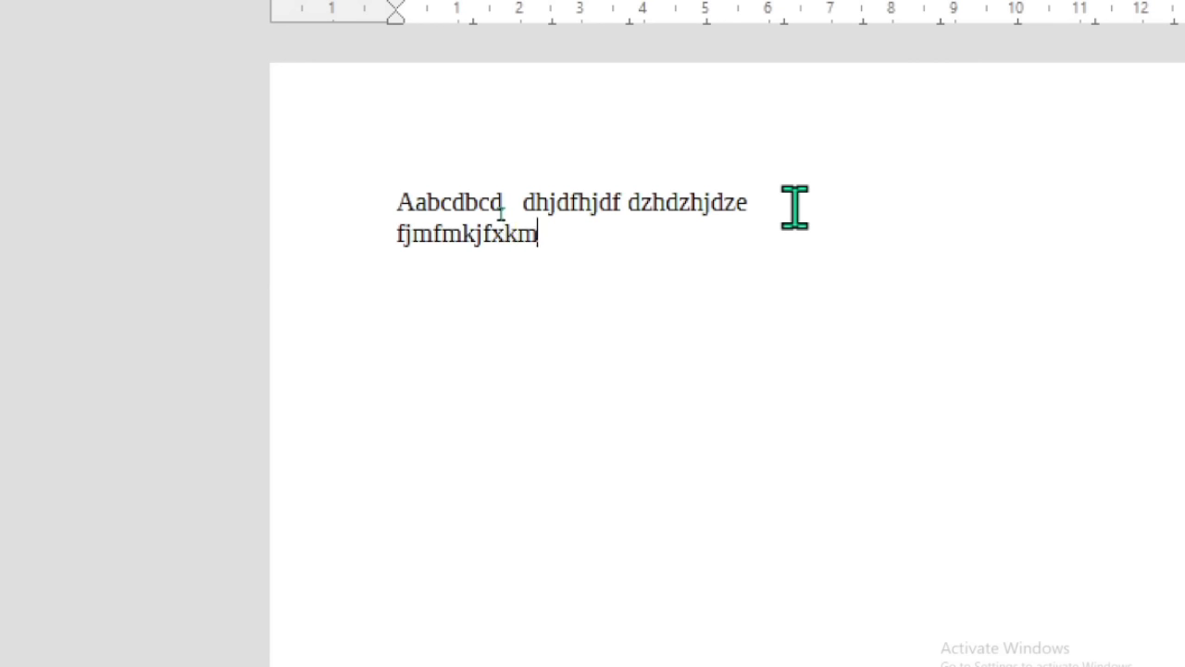
text( jdfjmfkjmxf xnh)
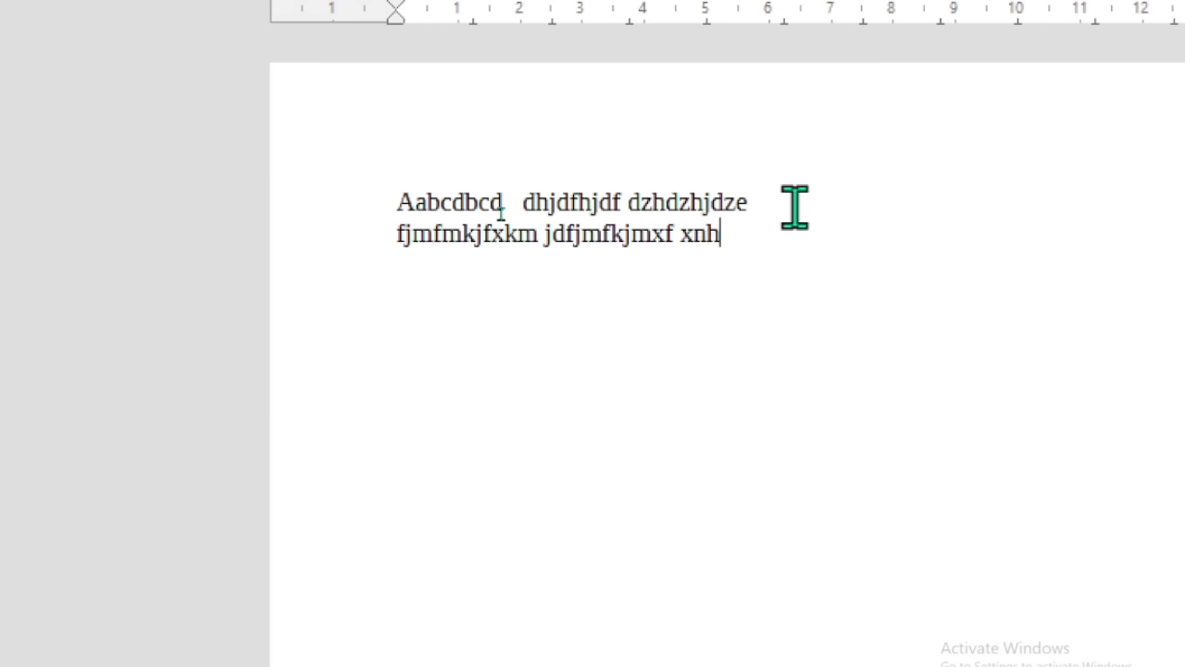
text(dn dfhdjndfj)
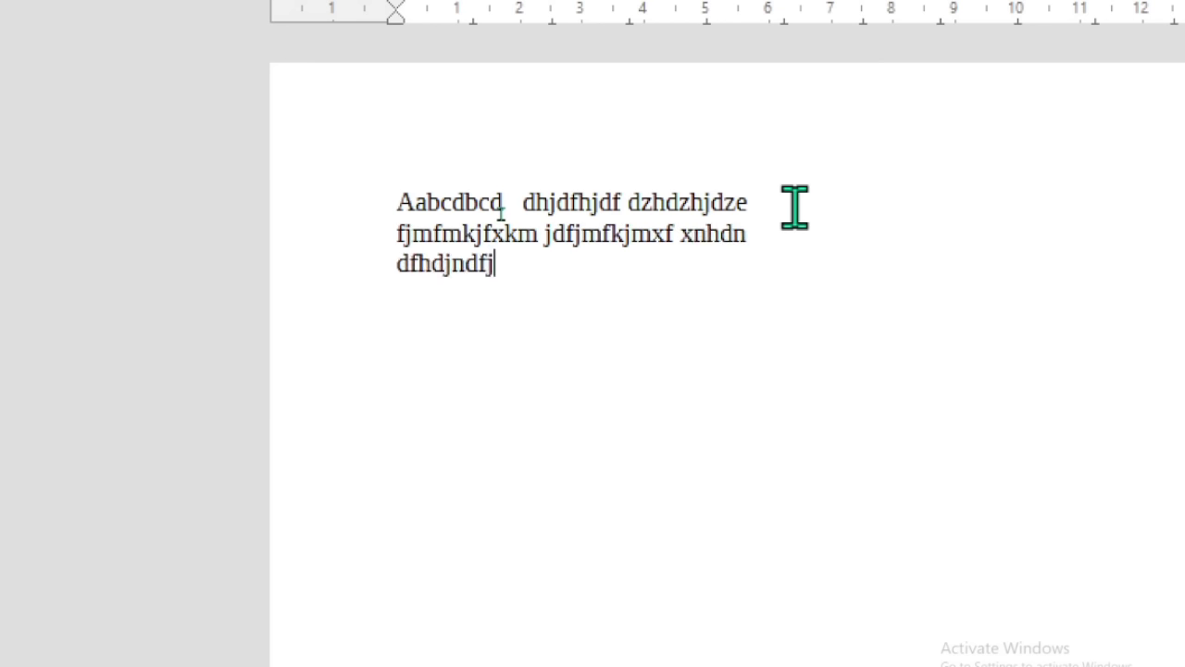
text( ffhdjdzhj fhnbdffnhd)
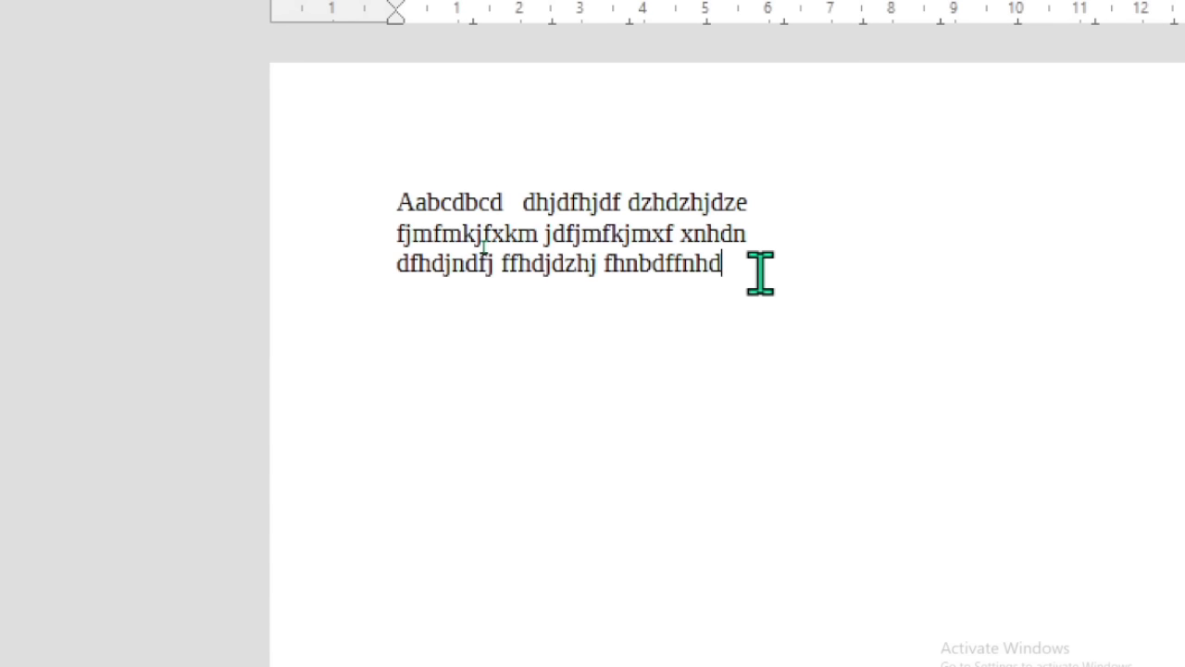
key(Home)
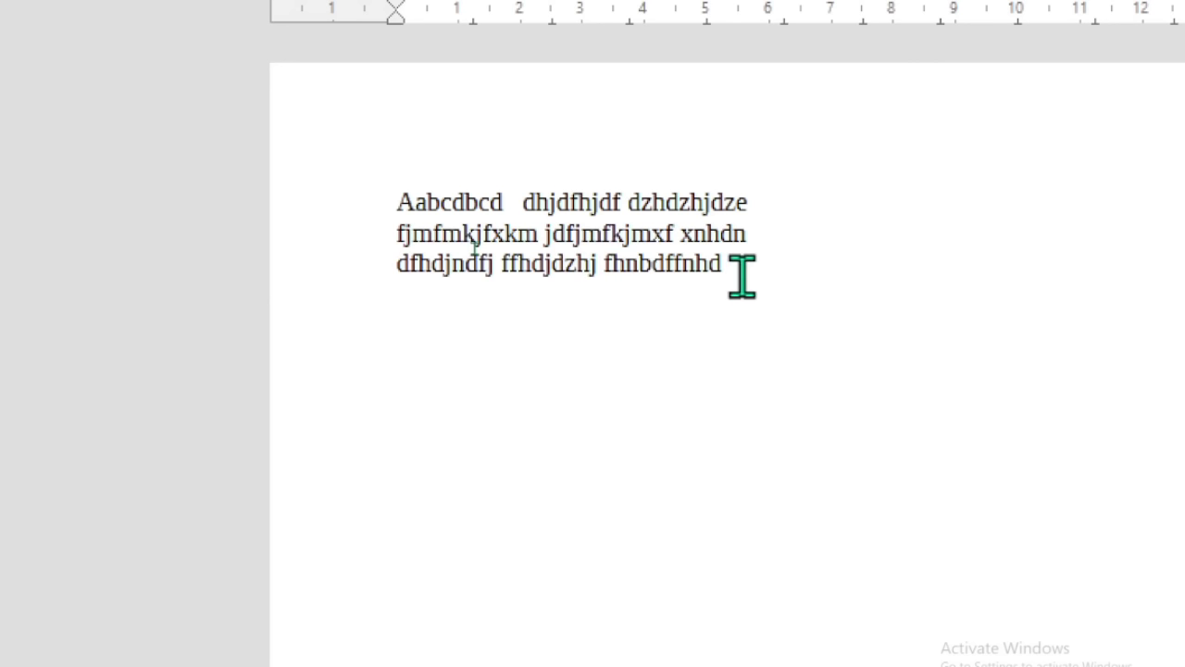
key(ctrl+Home)
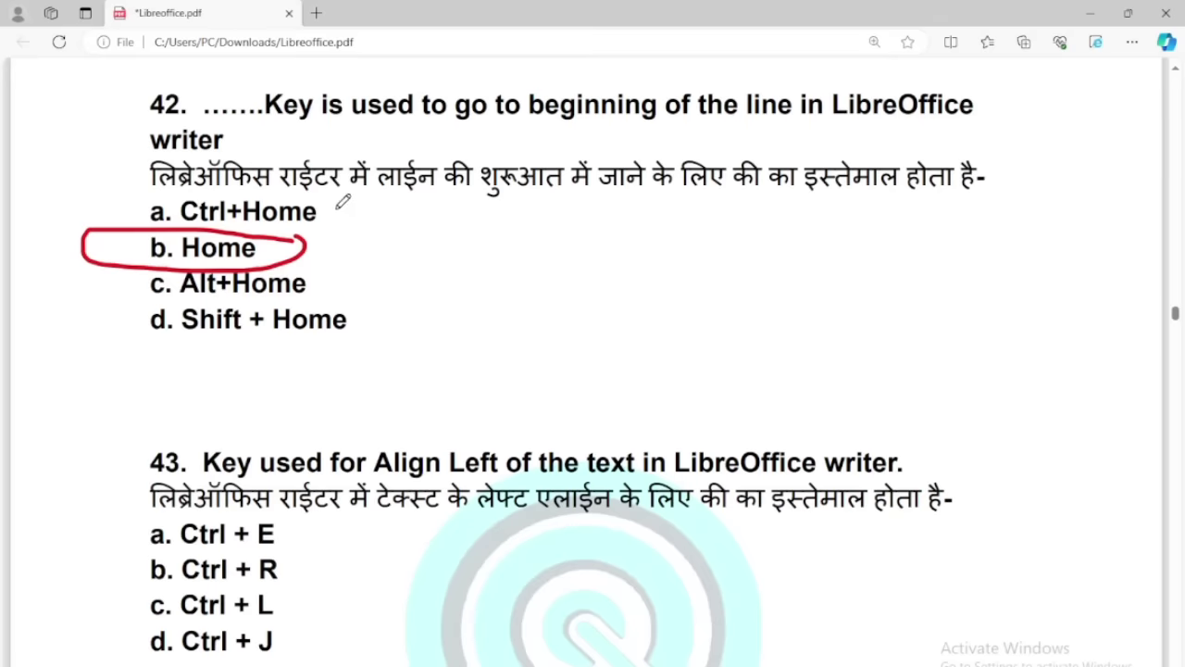
Under question 43 in the PDF, circle option c Ctrl + L and add short marks beside options a, b and d.
scroll(343, 201, down, 3)
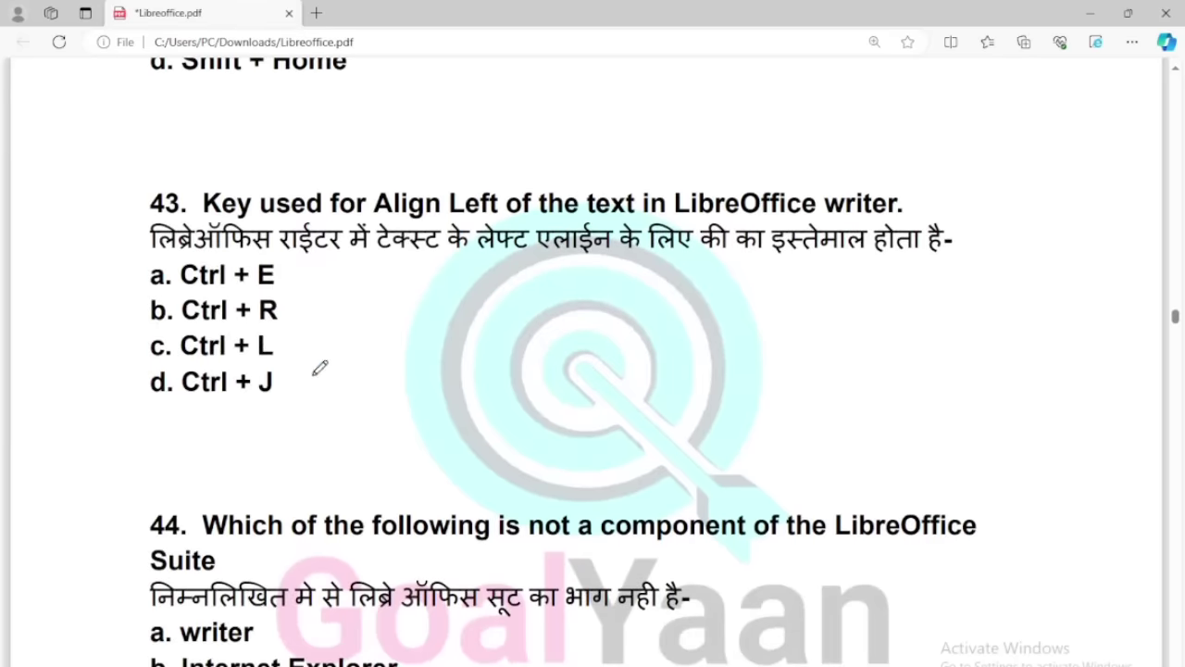
mouse_move(289, 329)
mouse_down()
mouse_move(129, 331)
mouse_move(190, 368)
mouse_move(294, 350)
mouse_move(287, 331)
mouse_move(303, 312)
mouse_up()
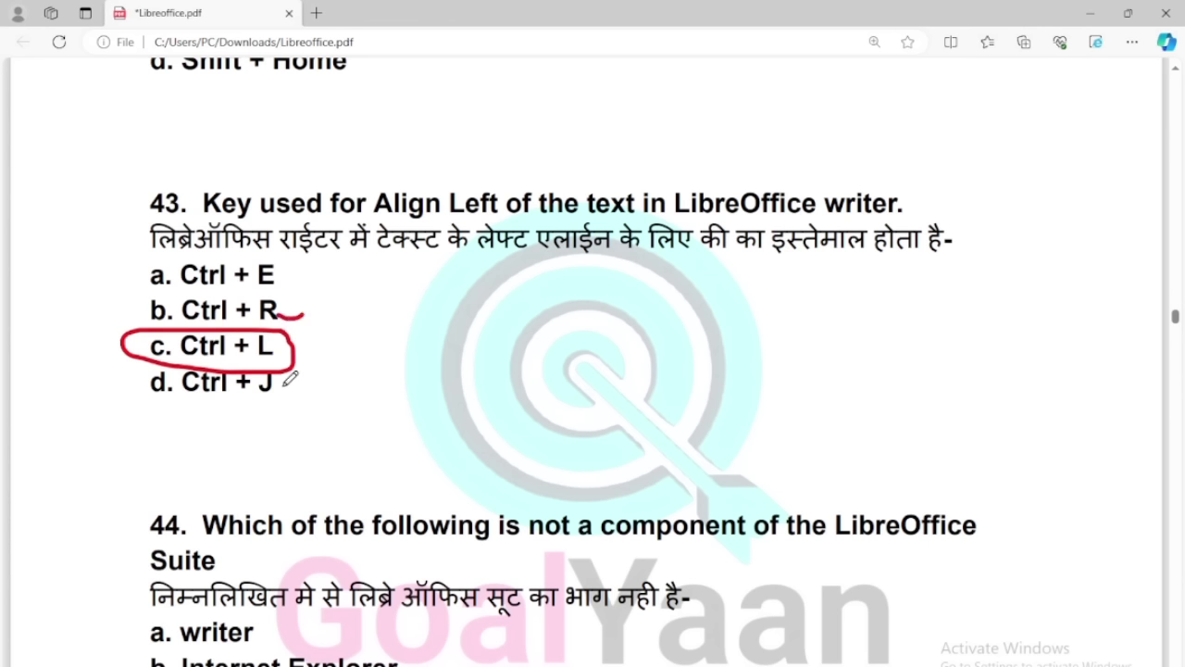
drag(284, 386, 313, 390)
drag(284, 276, 308, 269)
Circle option b Internet Explorer under question 44 and look through the new document types offered in LibreOffice Writer.
scroll(334, 290, down, 5)
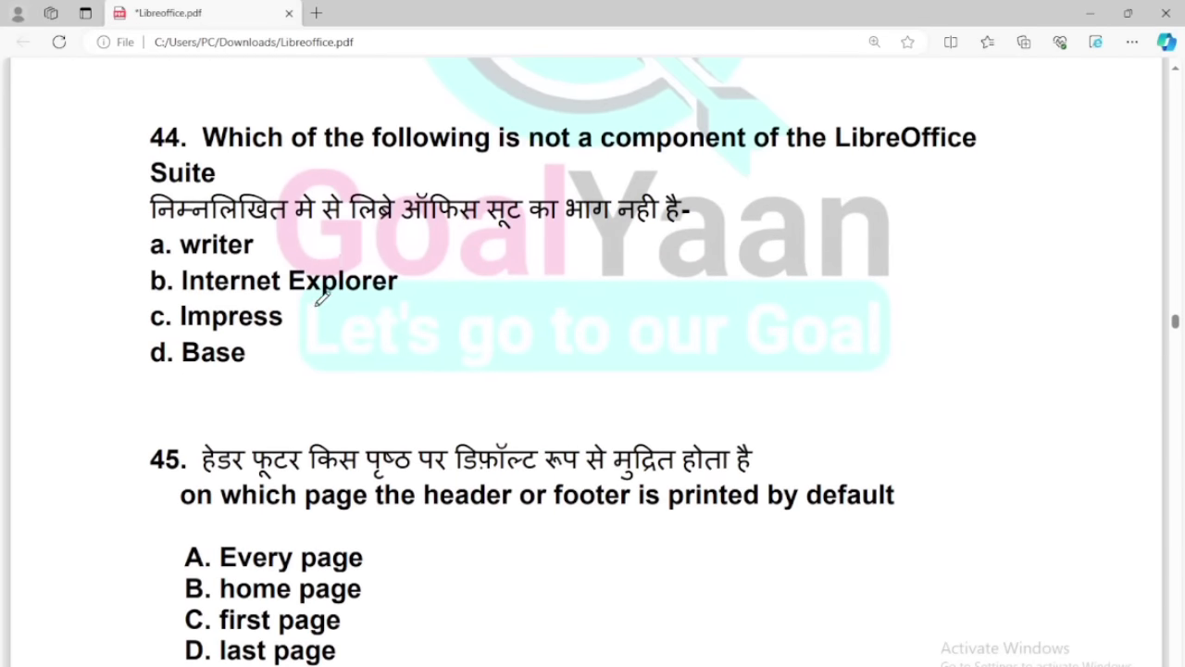
mouse_move(416, 271)
mouse_down()
mouse_move(98, 289)
mouse_move(413, 299)
mouse_move(409, 272)
mouse_up()
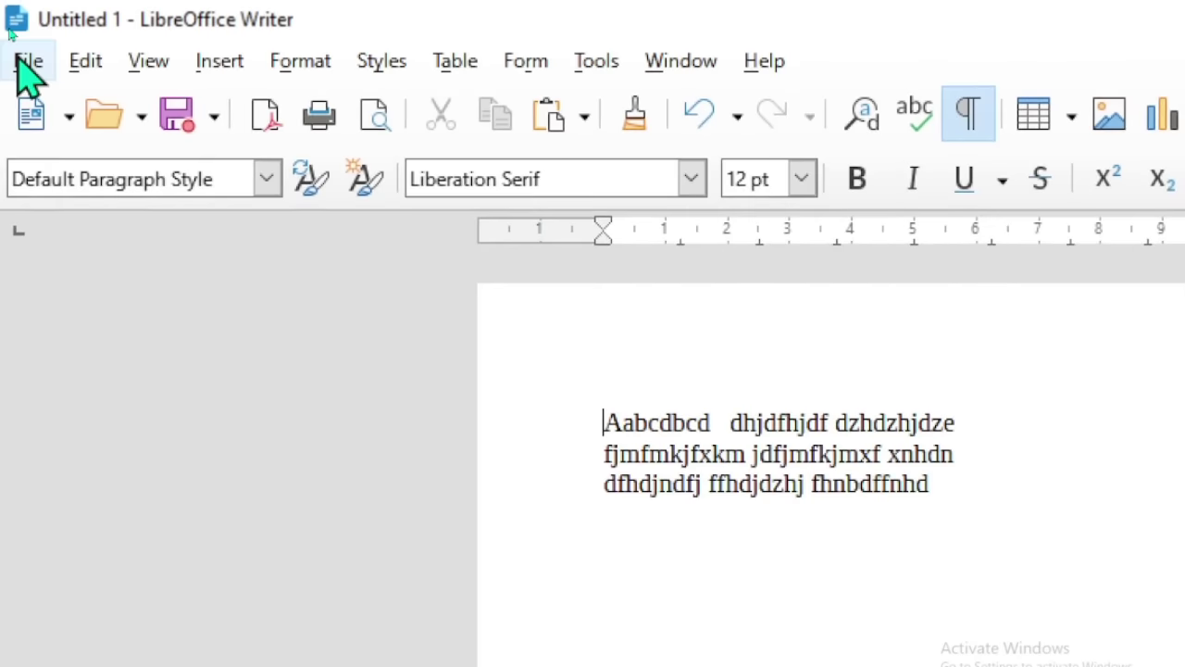
click(13, 32)
mouse_move(177, 110)
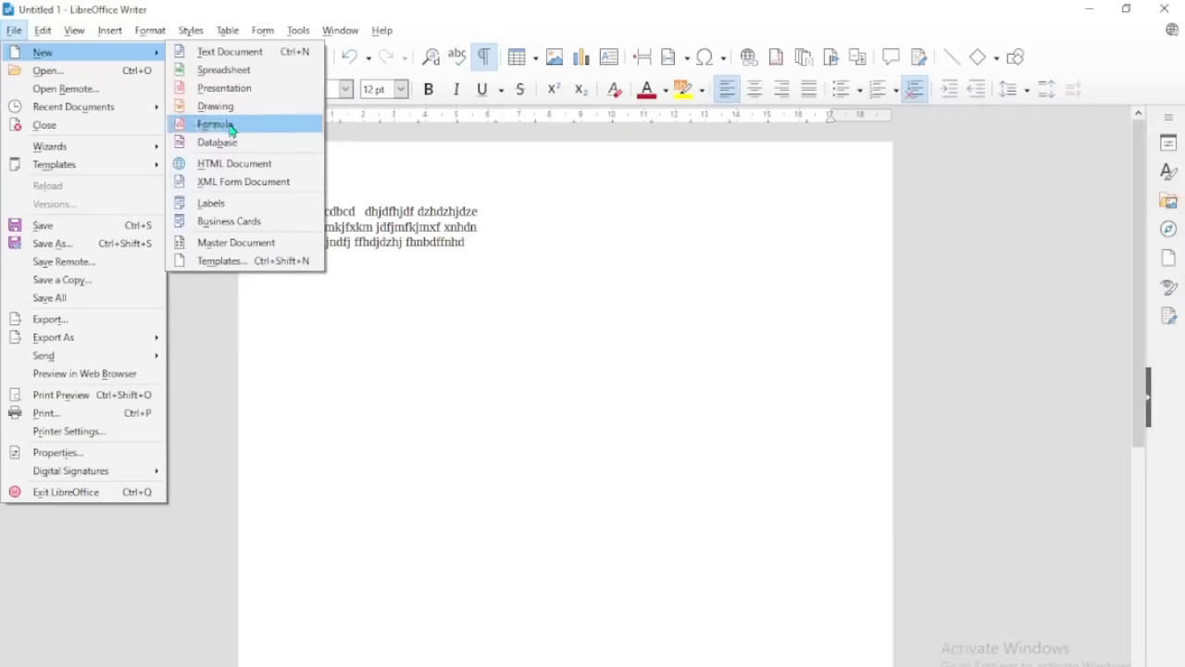
click(688, 666)
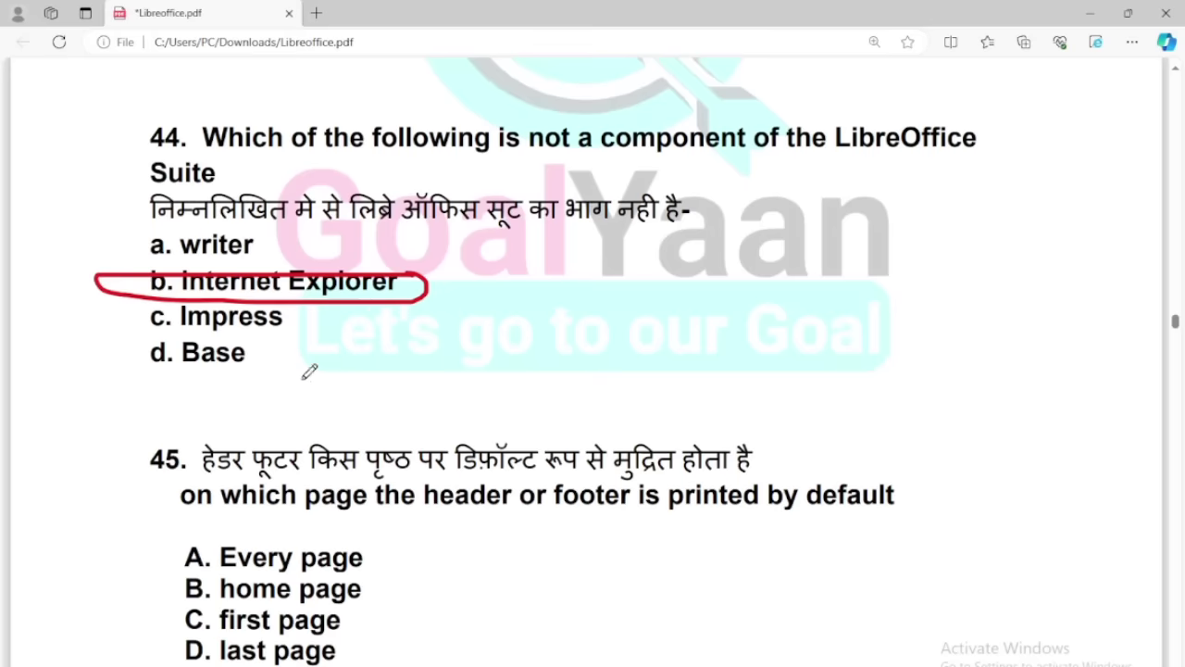
Tick option A Every page under question 45 and circle option a 2 under question 46.
scroll(304, 349, down, 3)
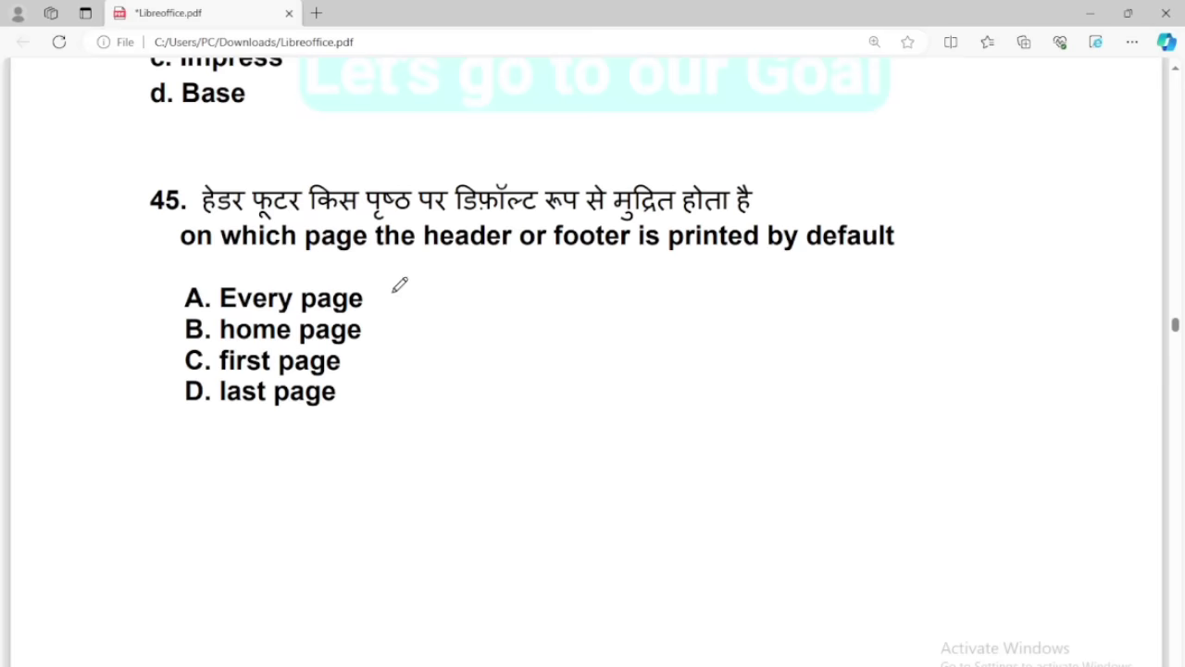
mouse_move(400, 288)
mouse_down()
mouse_move(186, 269)
mouse_move(199, 307)
mouse_move(467, 283)
mouse_up()
scroll(403, 354, down, 8)
scroll(402, 354, down, 2)
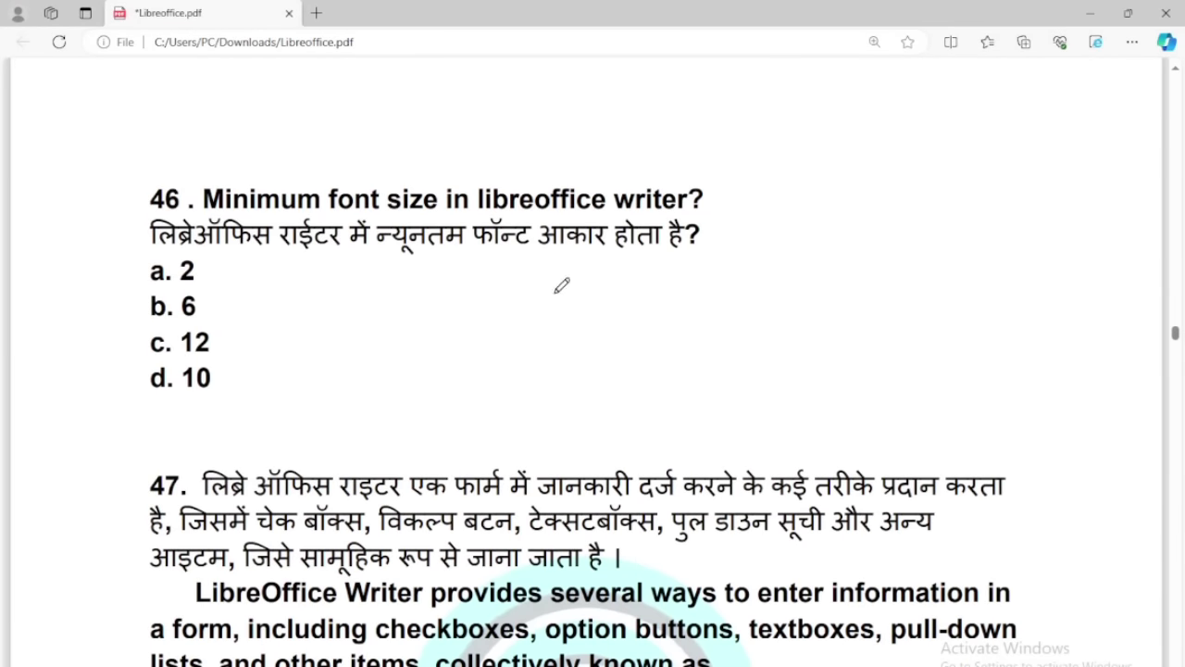
mouse_move(224, 248)
mouse_down()
mouse_move(139, 286)
mouse_move(214, 239)
mouse_up()
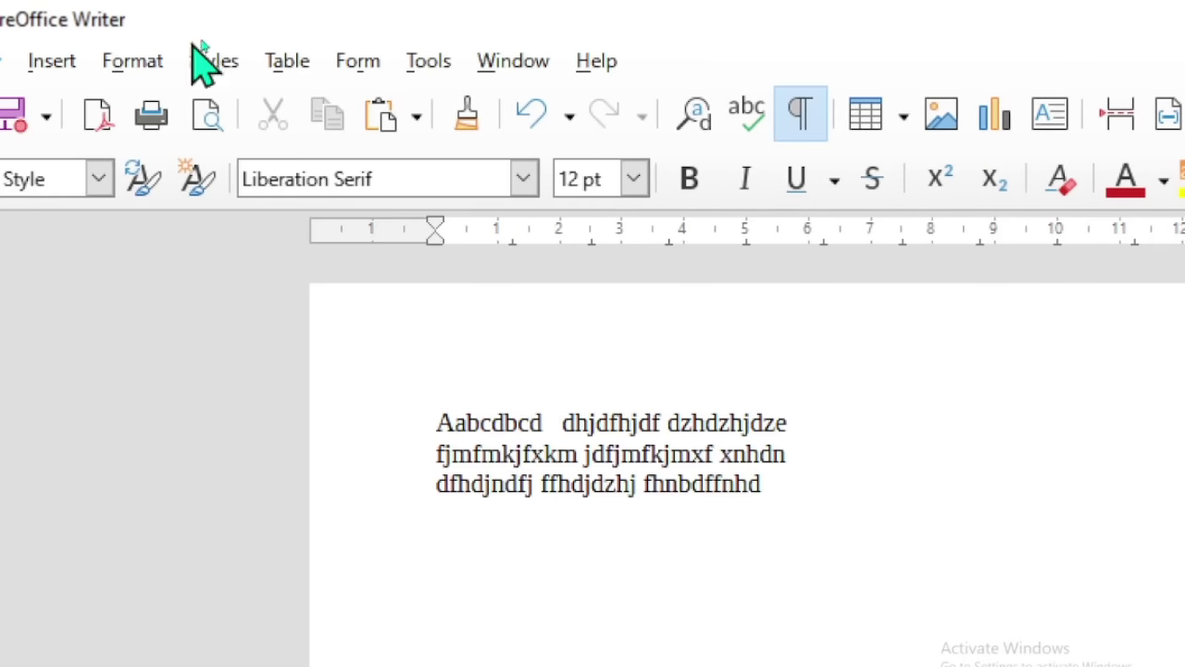
Switch to LibreOffice Writer and look through the font size list down to the largest size and back to the smallest.
click(633, 179)
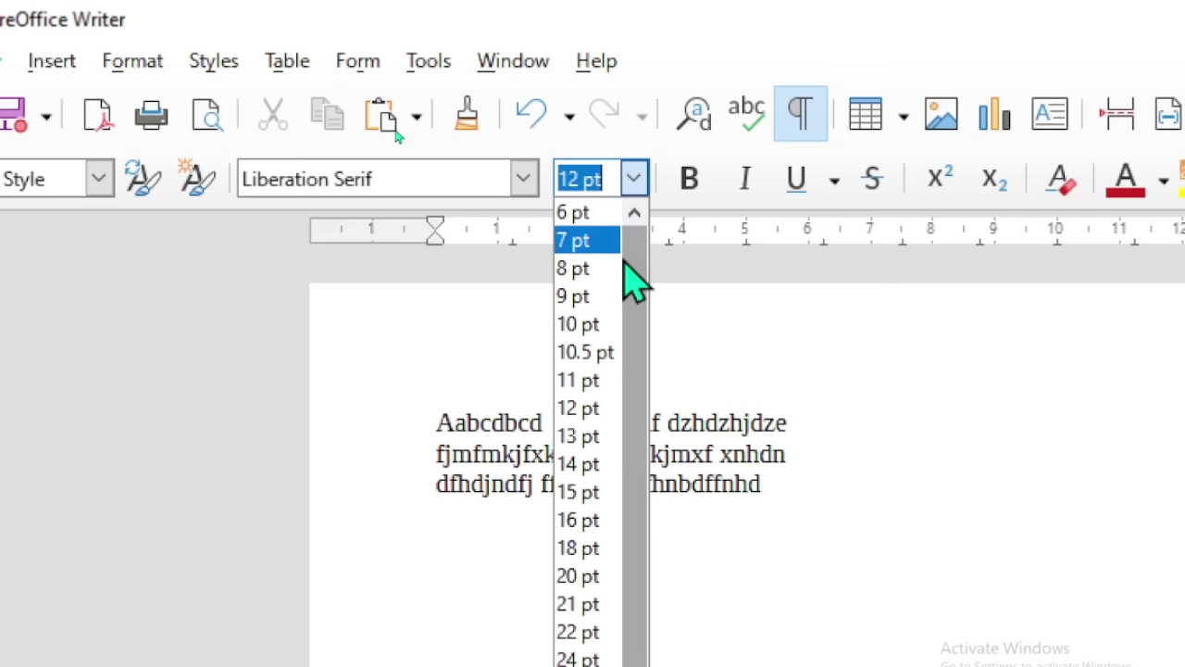
drag(634, 282, 624, 603)
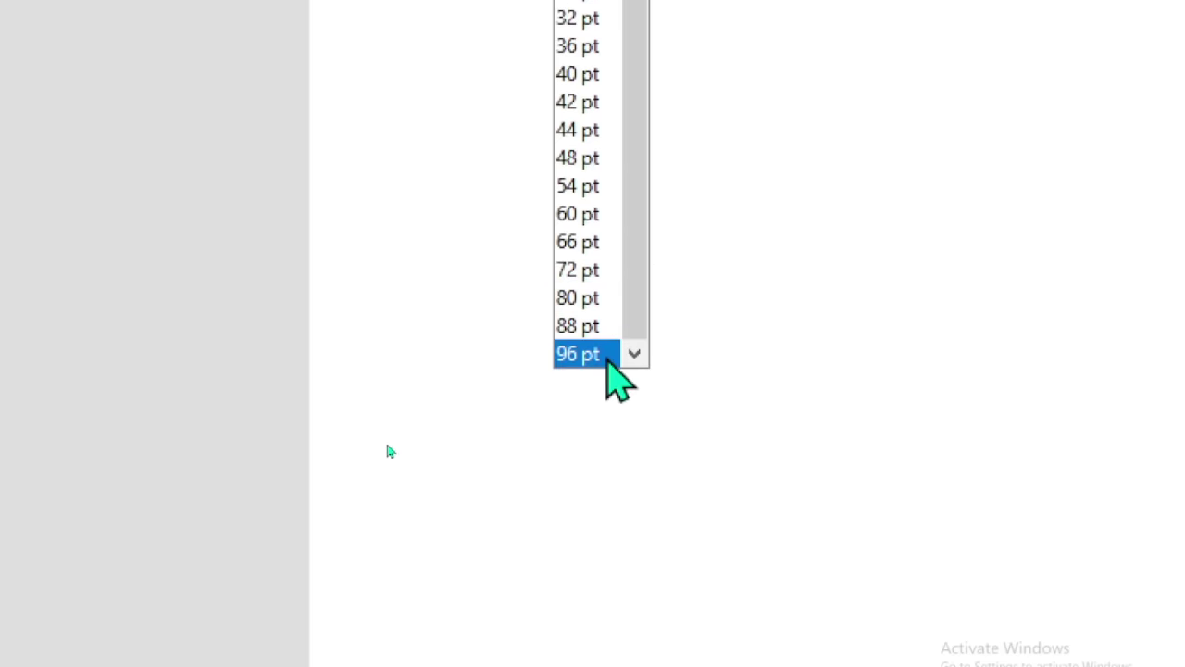
drag(633, 236, 641, 109)
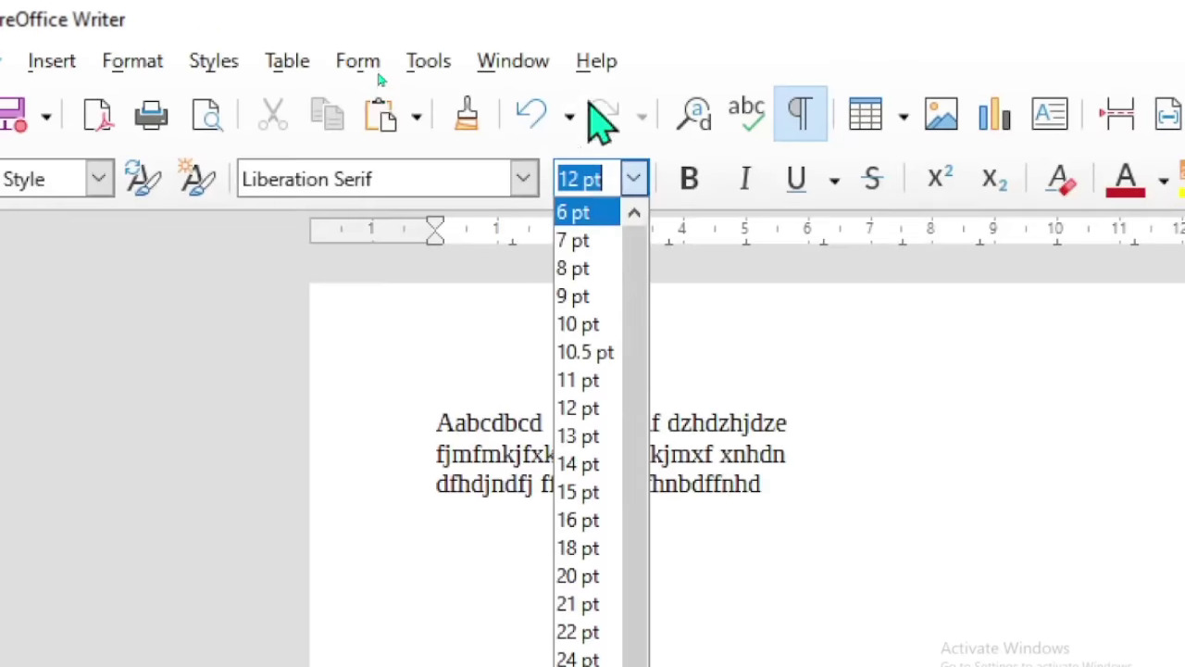
click(788, 315)
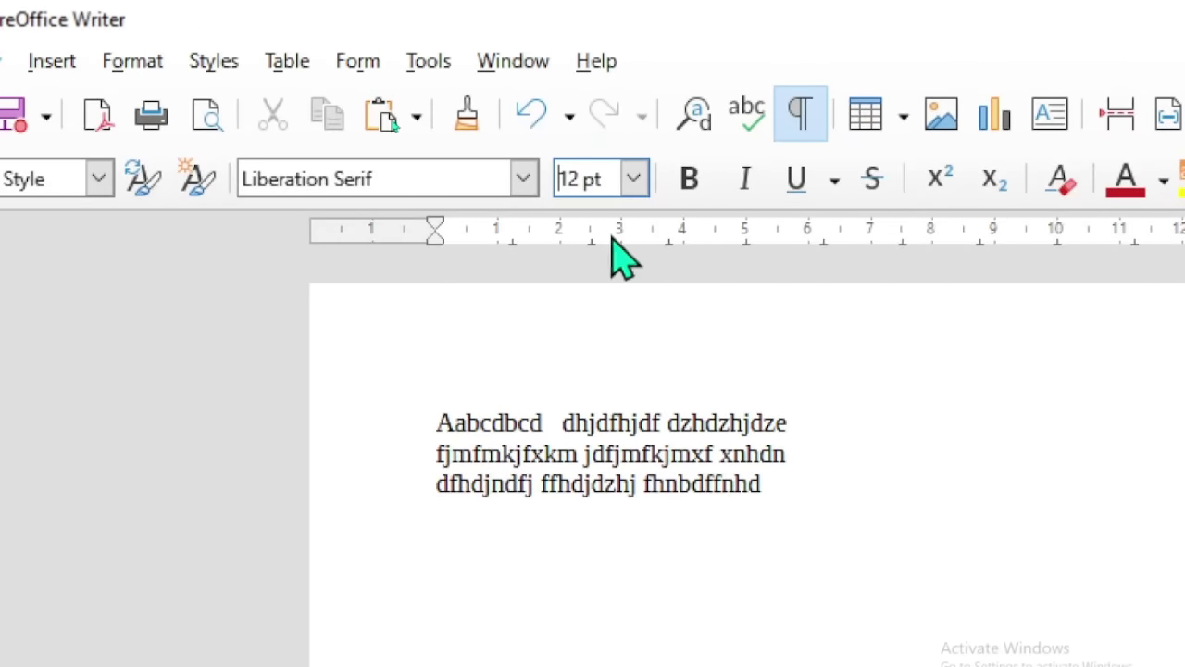
Review the smallest listed font sizes and set a custom font size of 2 pt at the document's start.
click(634, 178)
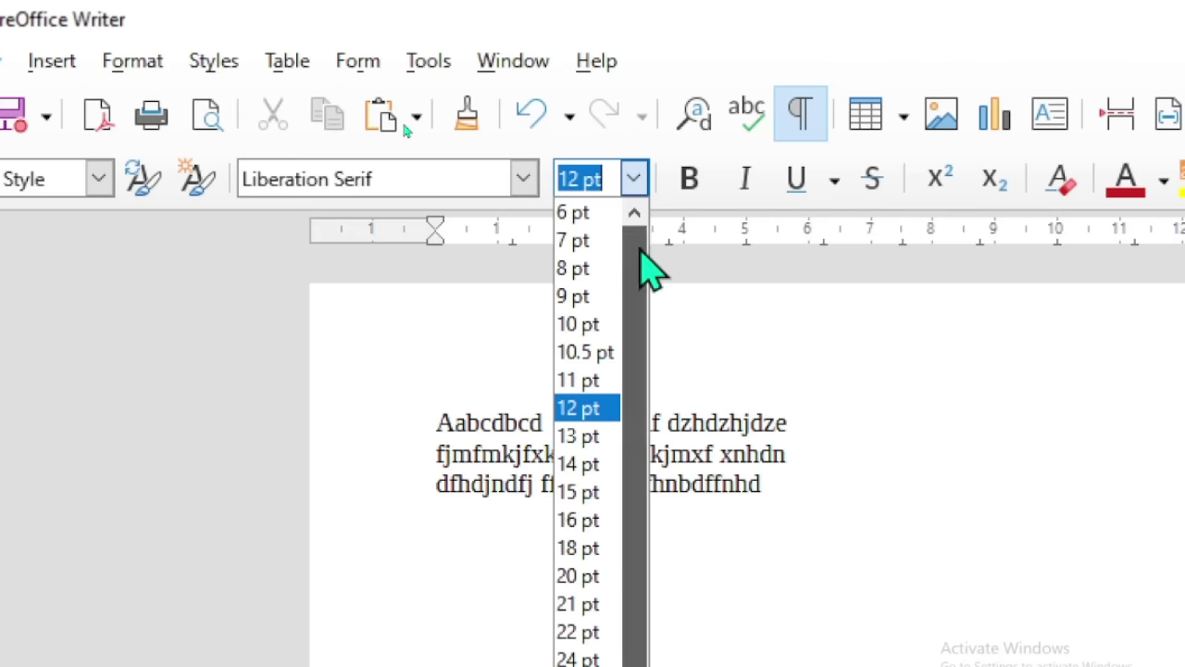
drag(642, 278, 651, 92)
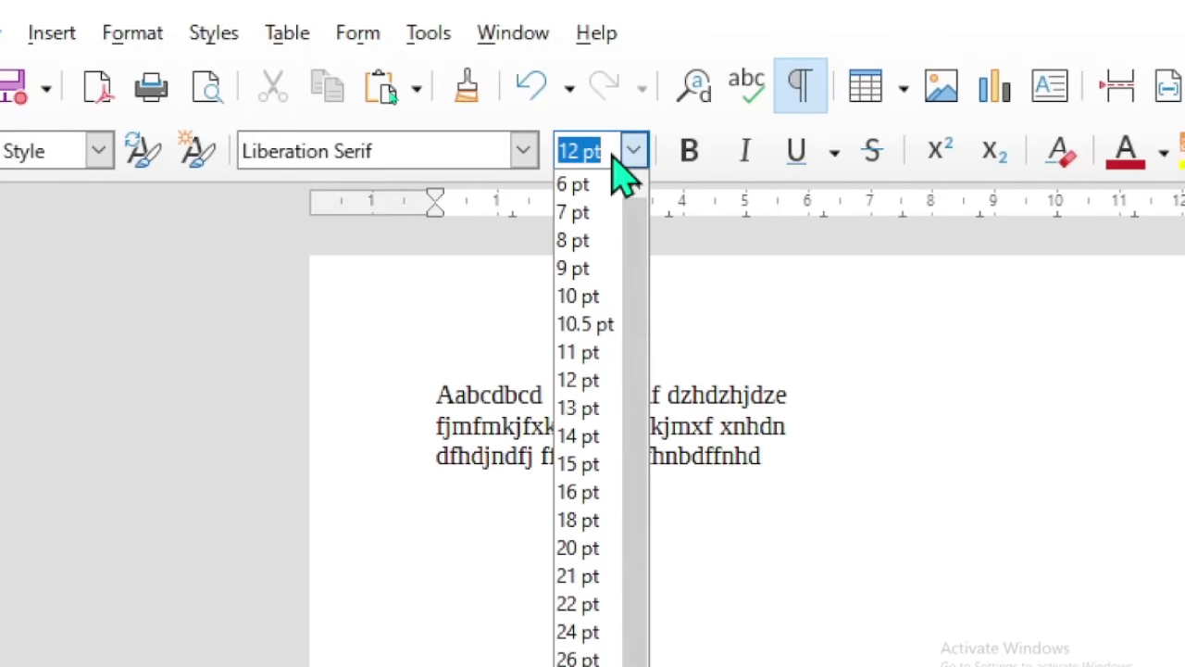
text(1)
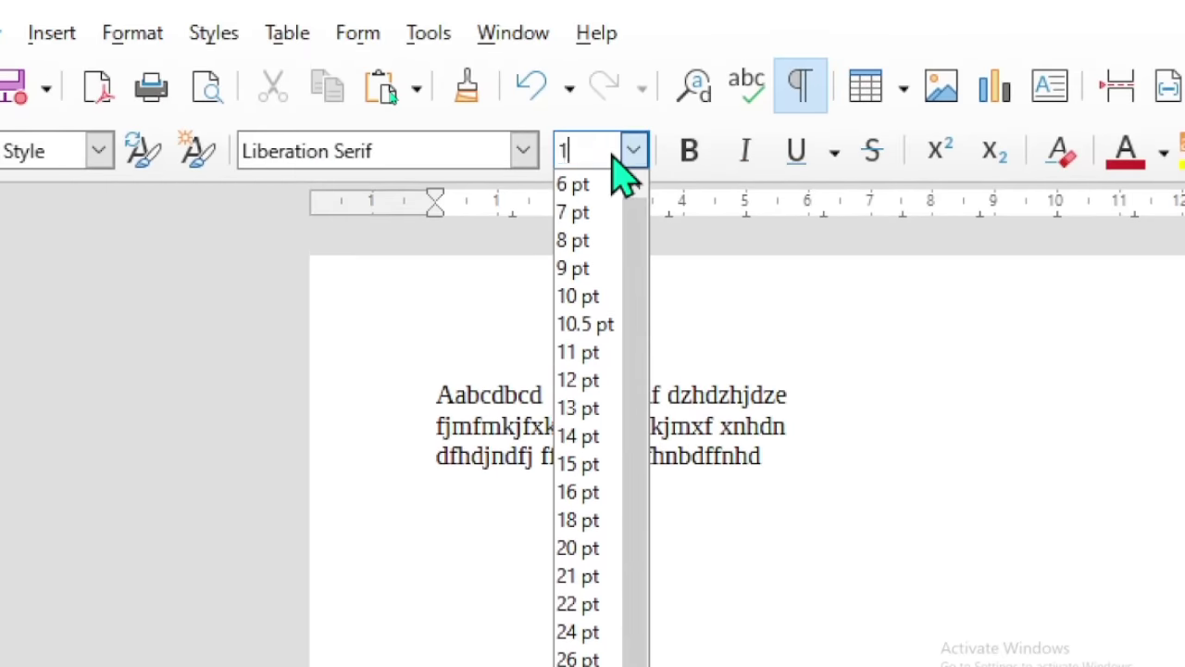
key(BackSpace)
text(2)
key(Return)
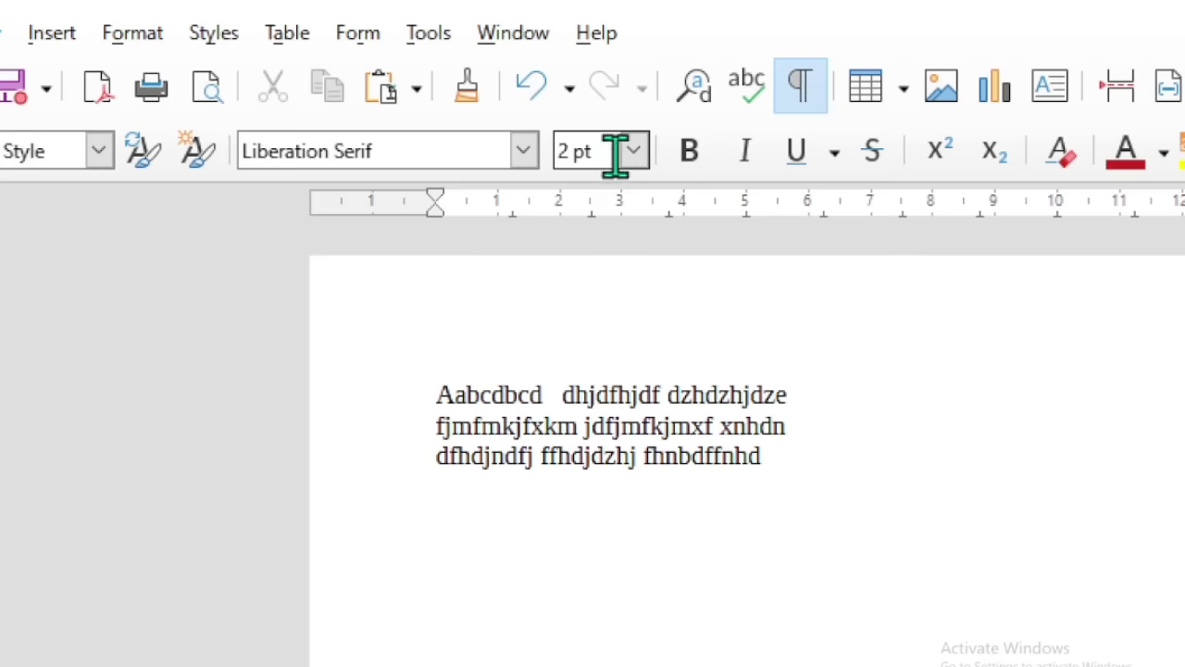
Try a custom font size of 1 pt and set the font size to 12 pt.
click(566, 151)
key(BackSpace)
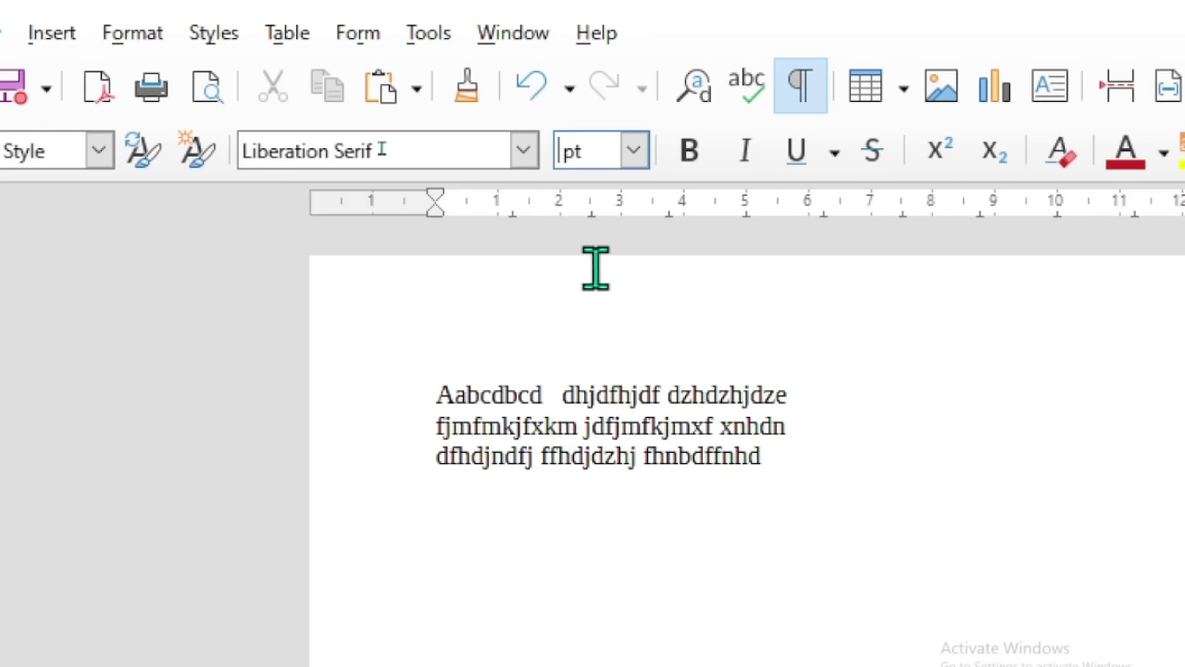
text(1)
key(Escape)
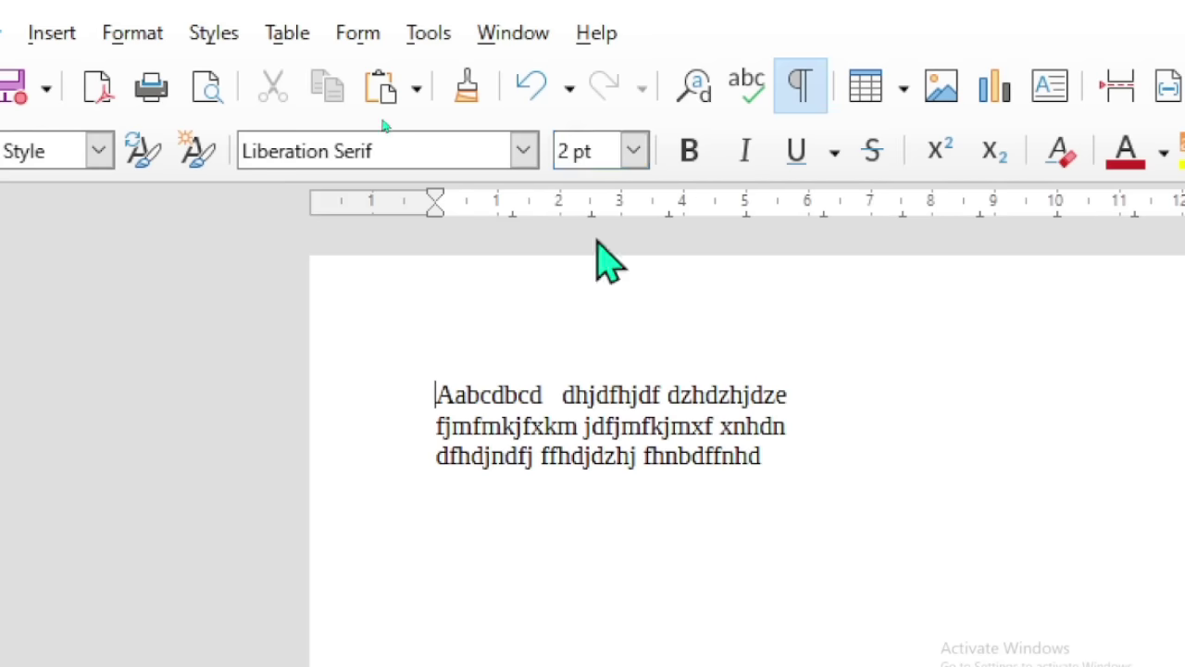
click(633, 151)
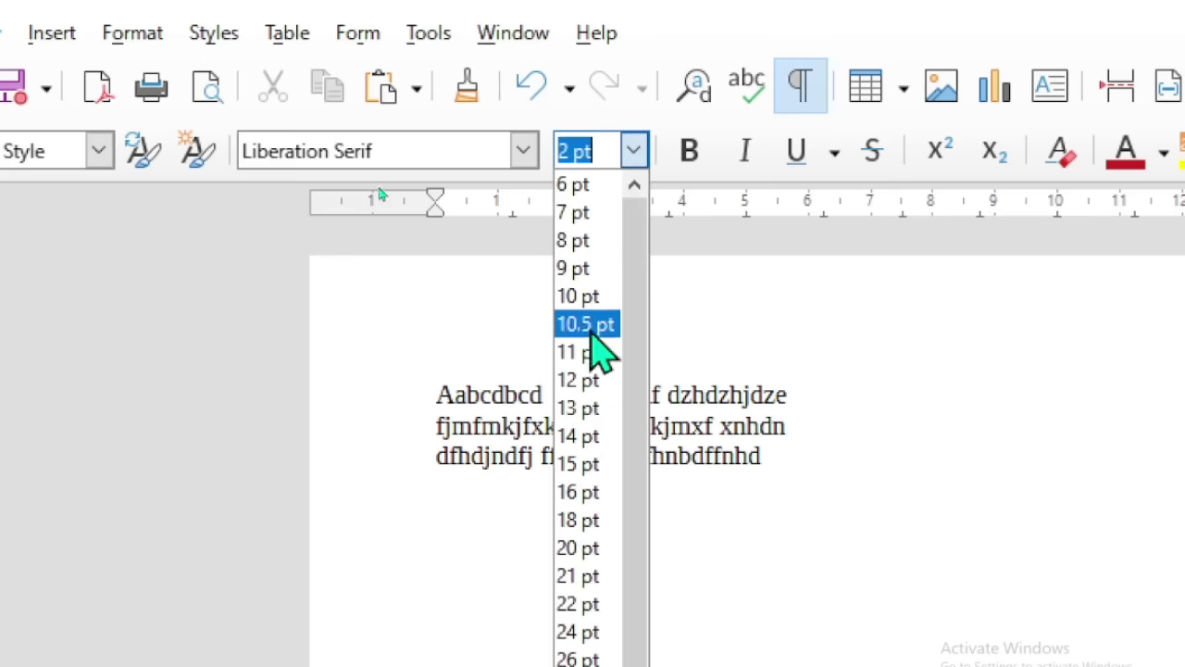
click(584, 380)
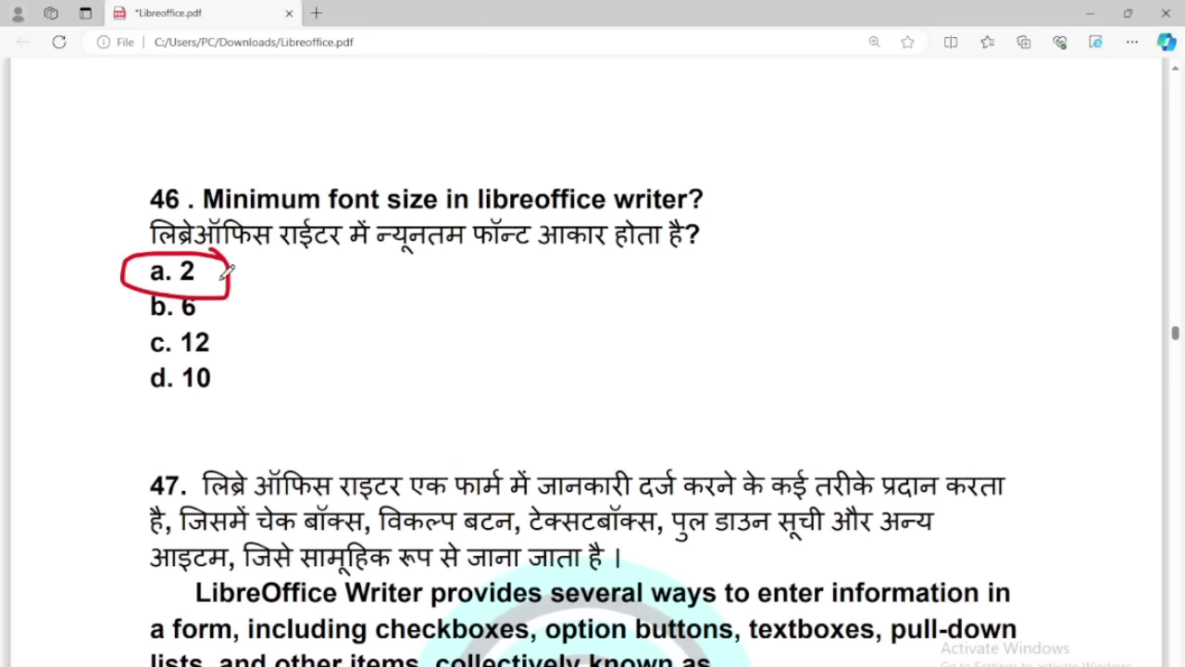
Add a tick beside option a 2 under question 46 in the PDF and recheck the font sizes offered in LibreOffice Writer.
mouse_move(225, 272)
mouse_down()
mouse_move(239, 283)
mouse_move(274, 270)
mouse_up()
key(alt+Tab)
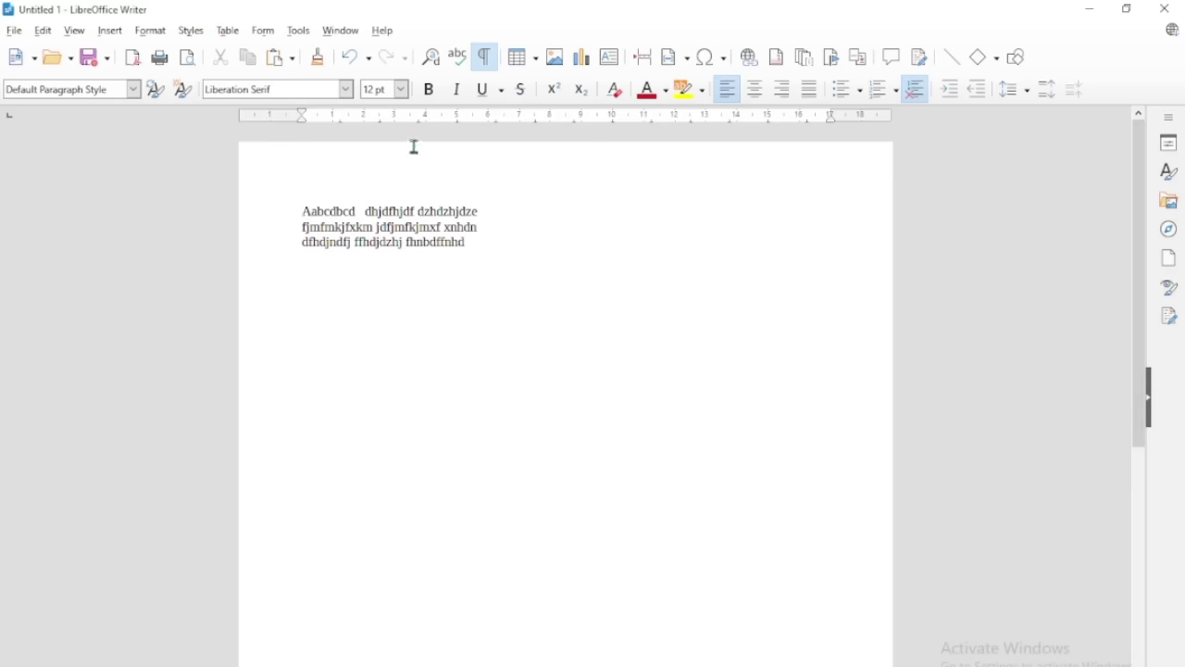
click(402, 88)
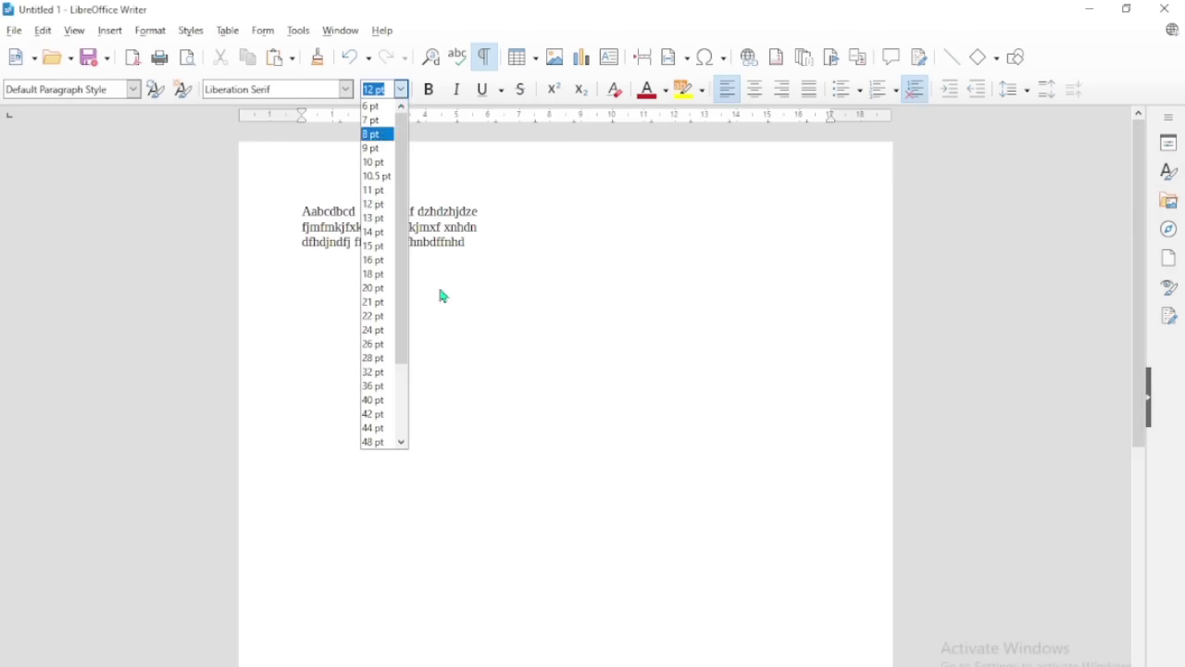
click(461, 409)
key(alt+Tab)
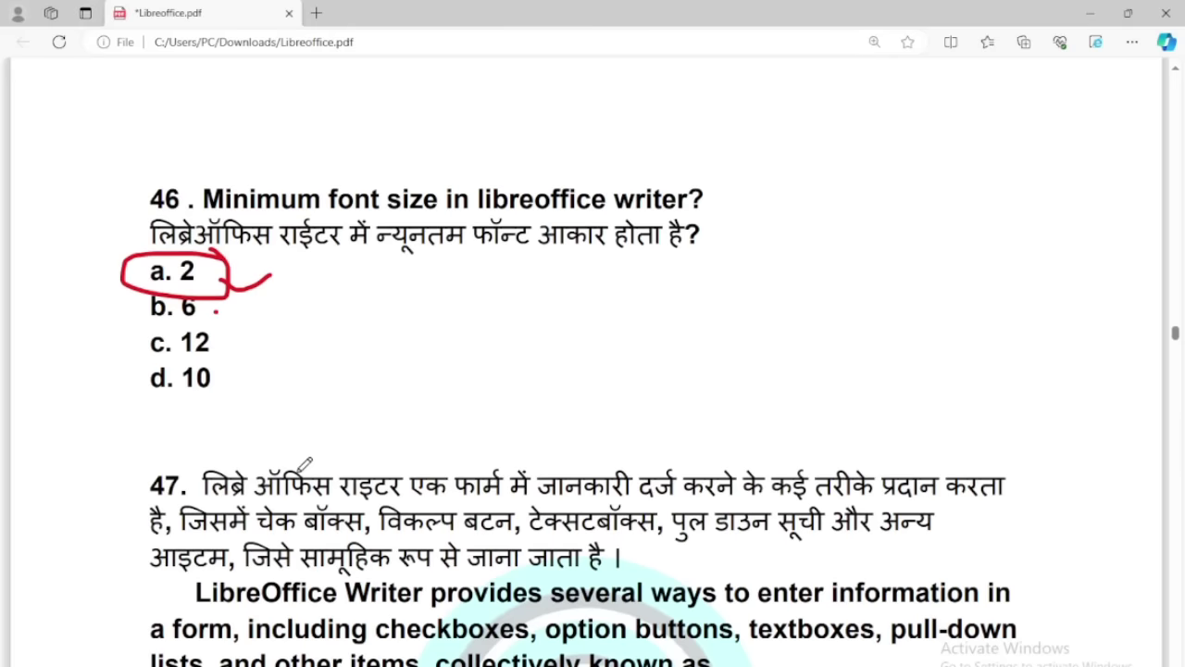
Circle option C Form control under question 47 in the PDF.
scroll(302, 470, down, 3)
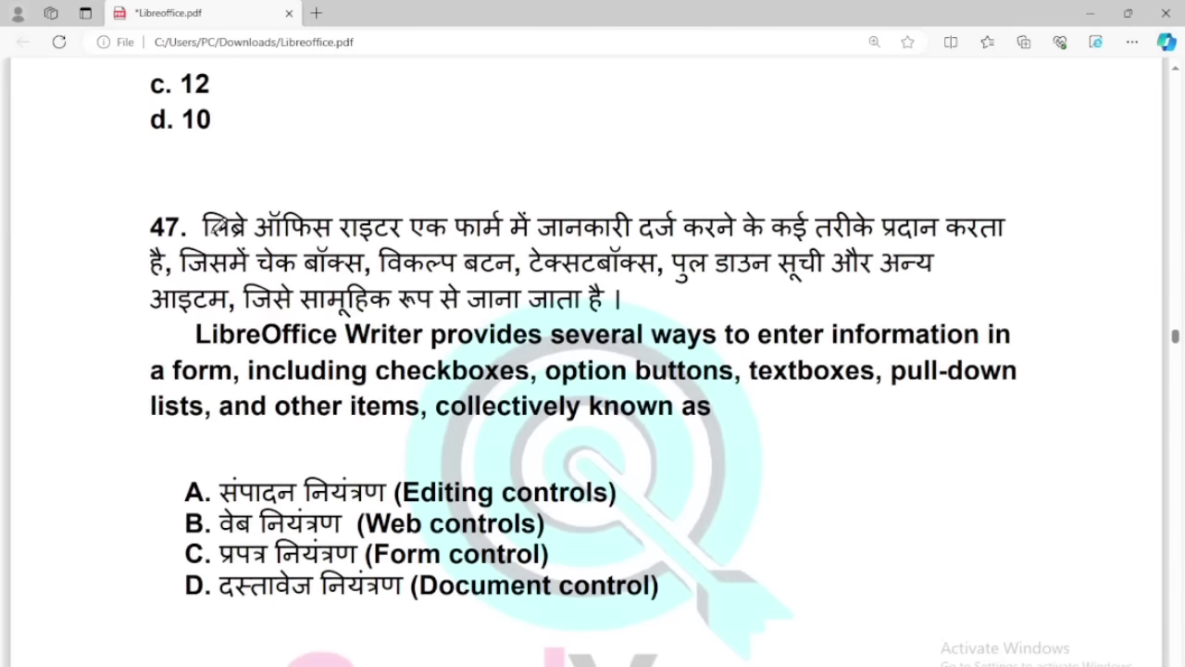
scroll(403, 296, down, 2)
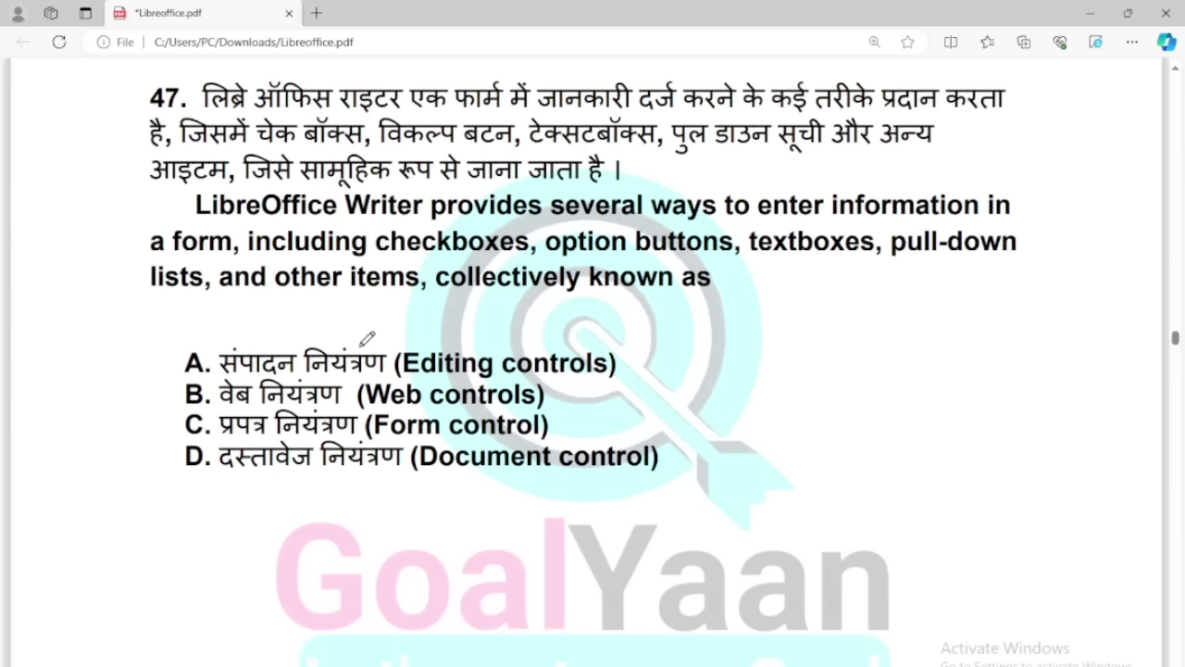
mouse_move(597, 403)
mouse_down()
mouse_move(181, 410)
mouse_move(250, 449)
mouse_move(481, 444)
mouse_move(607, 421)
mouse_move(593, 400)
mouse_up()
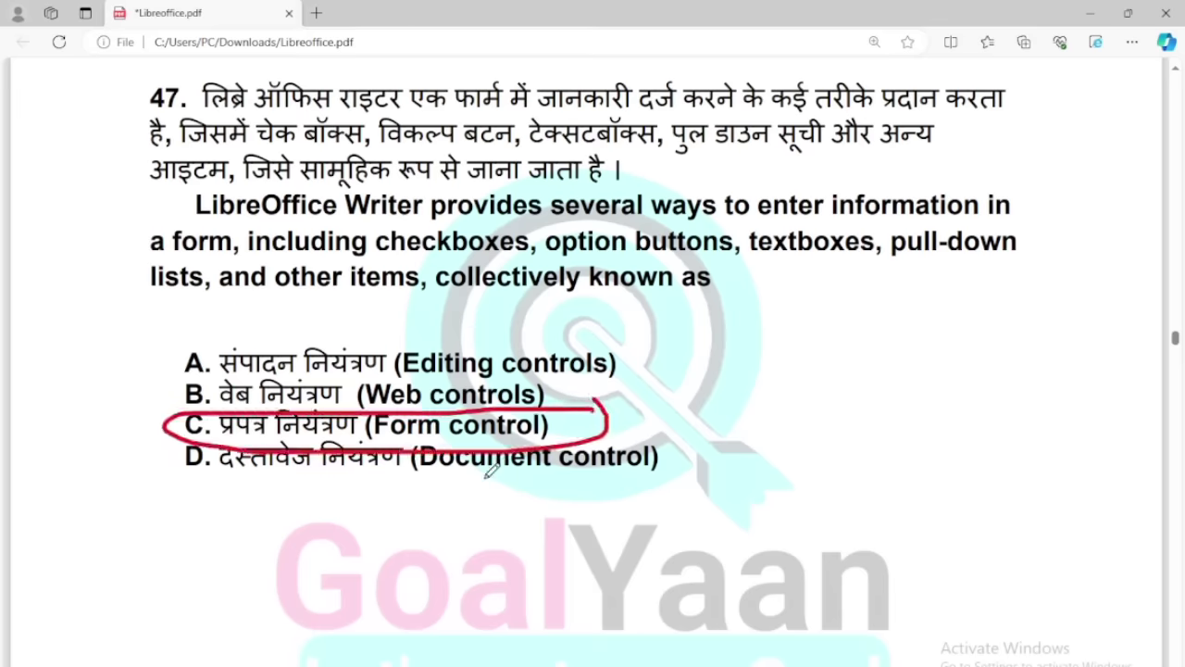
scroll(484, 478, down, 2)
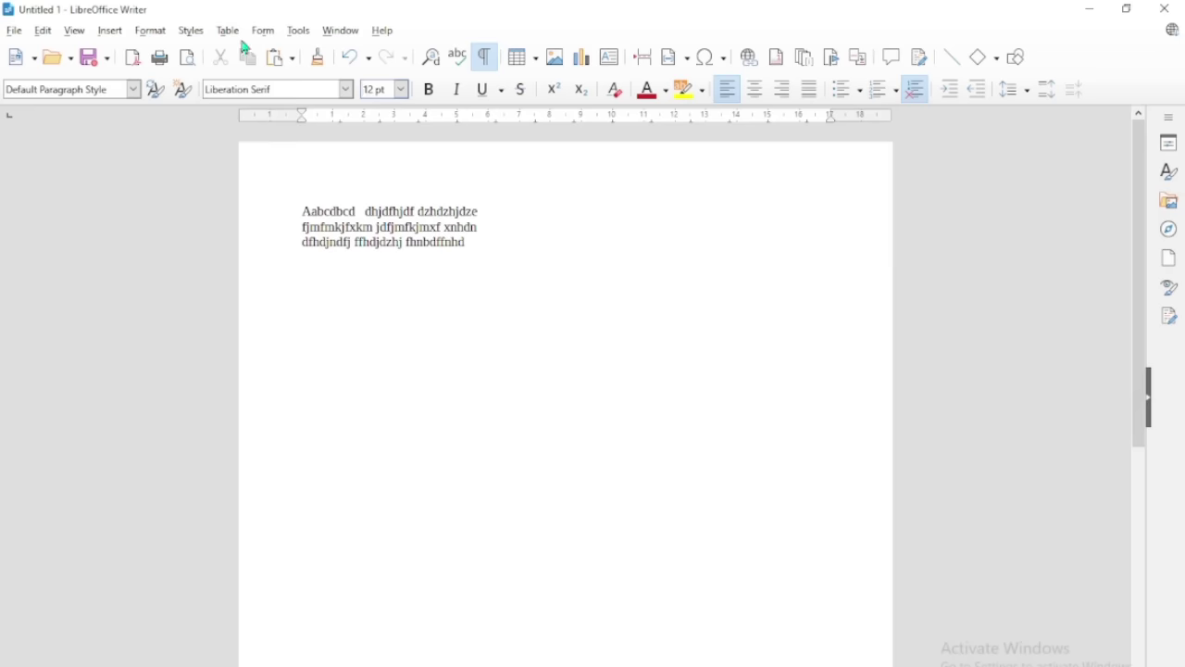
In LibreOffice Writer, look through the available form controls, including the additional field types.
click(263, 30)
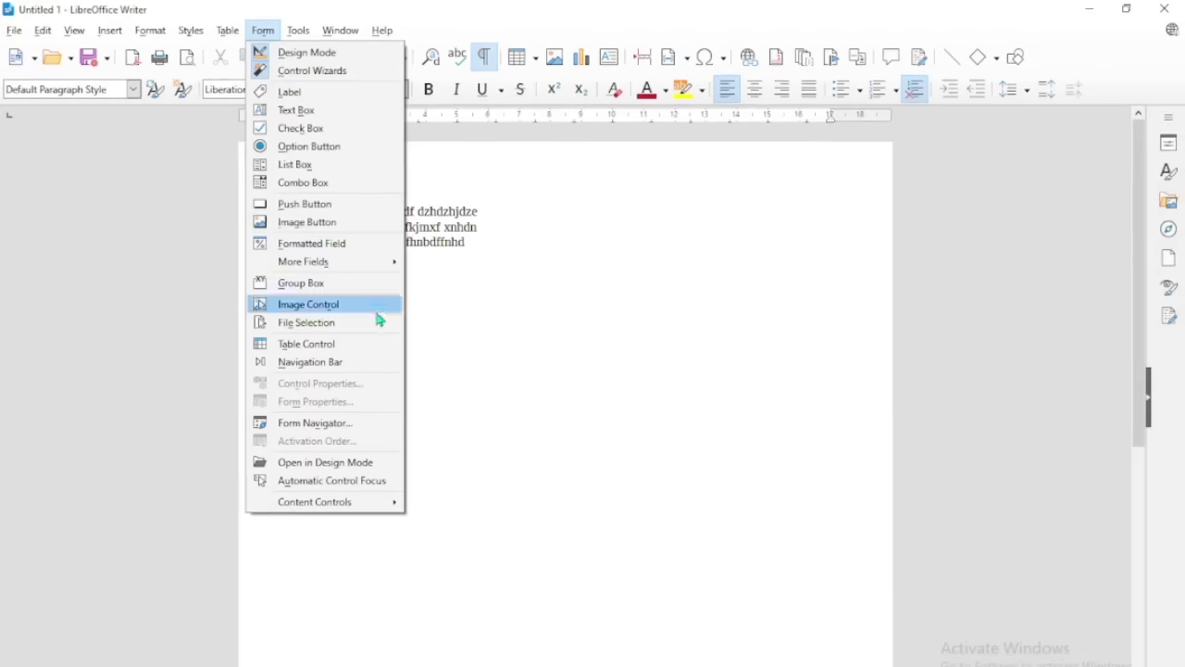
click(504, 564)
click(263, 31)
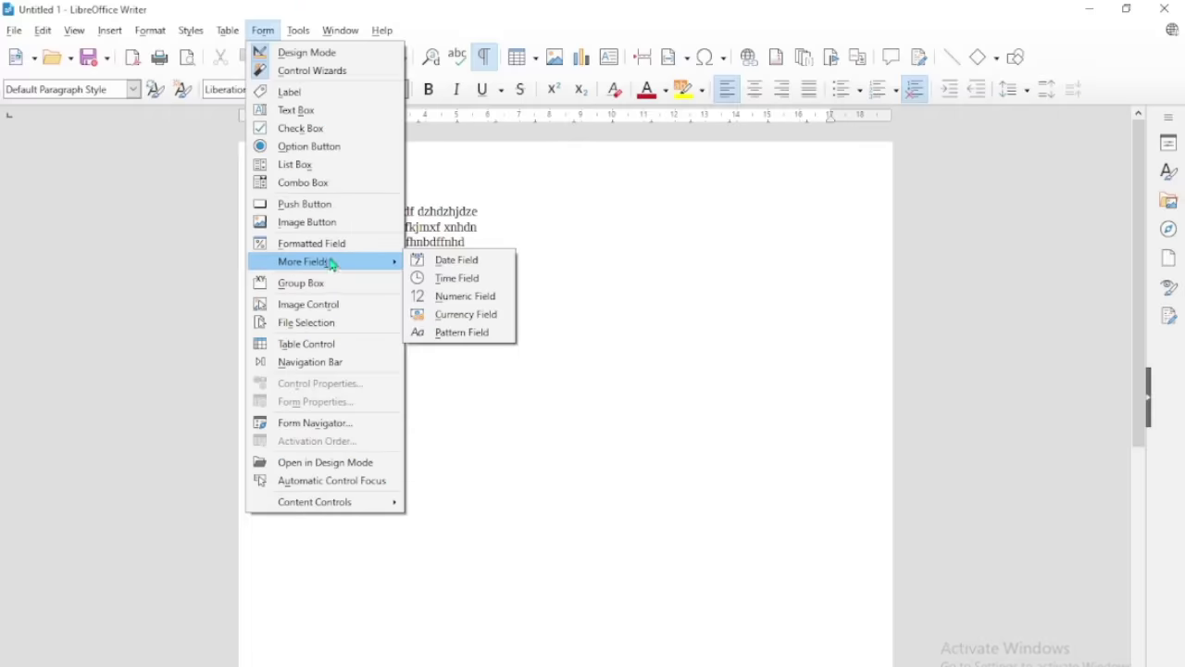
click(469, 443)
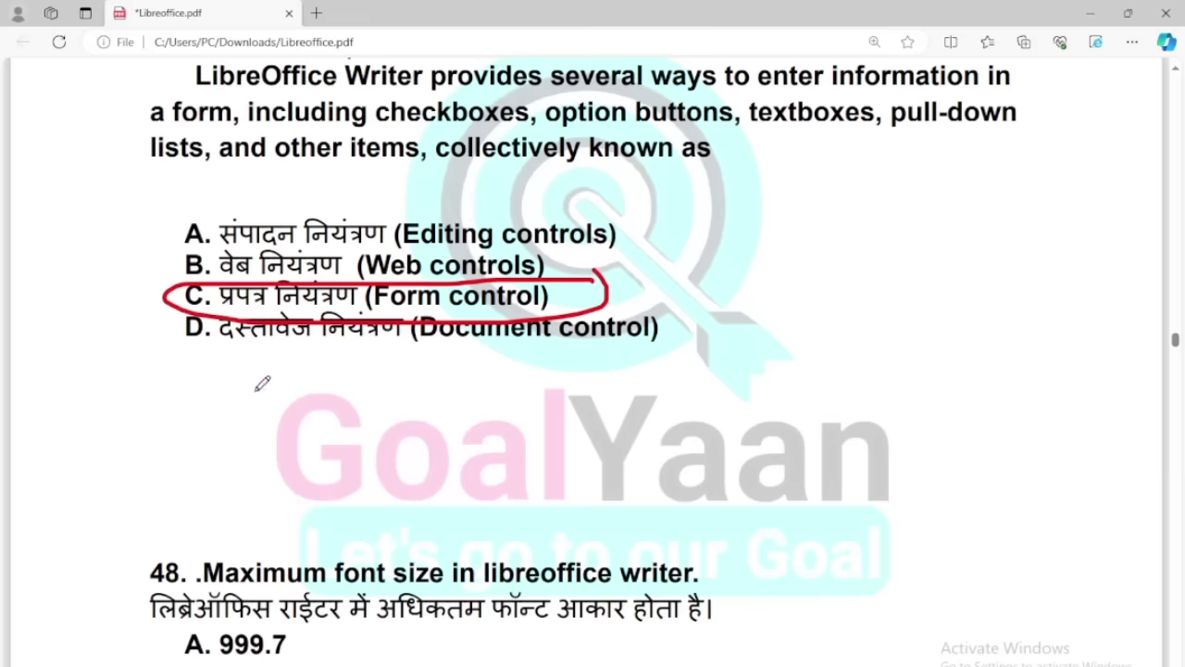
Read question 48 in the PDF and look through the font size list in LibreOffice Writer for the largest listed size.
scroll(262, 382, down, 4)
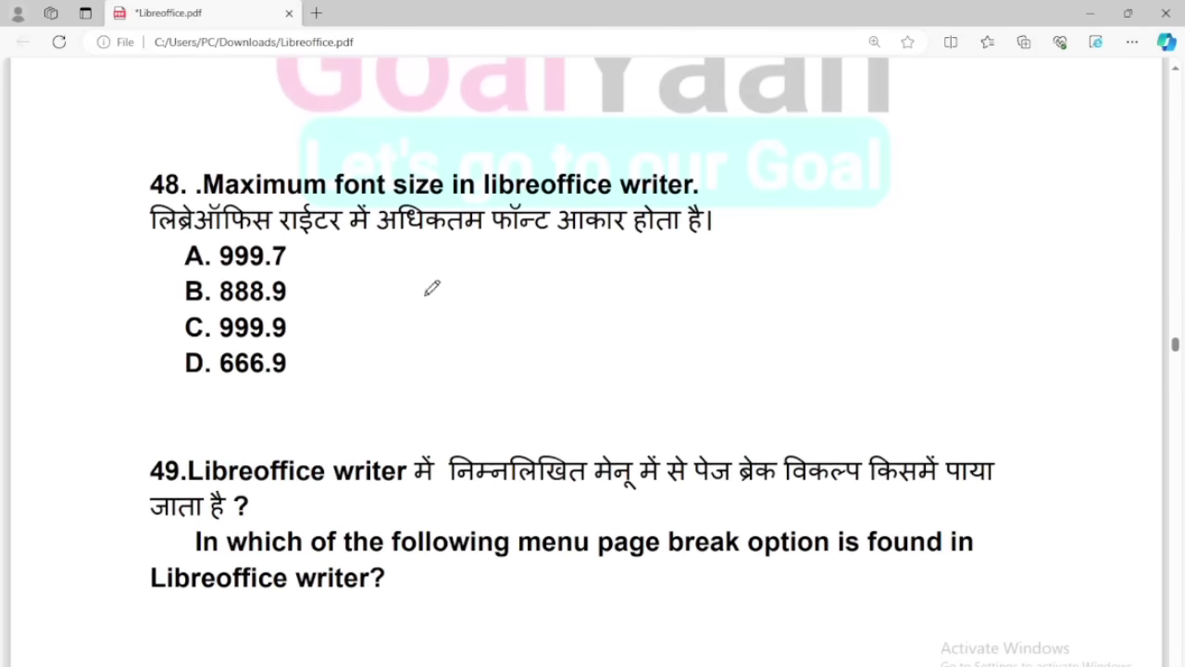
mouse_move(589, 659)
click(554, 628)
click(402, 89)
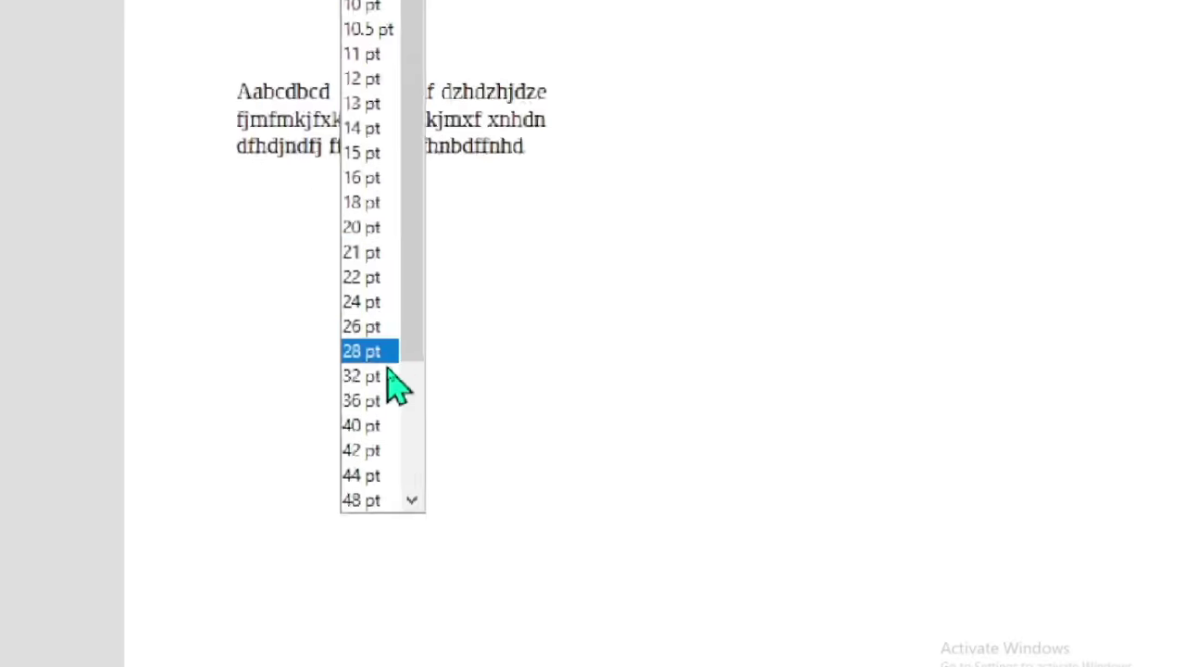
drag(411, 354, 418, 585)
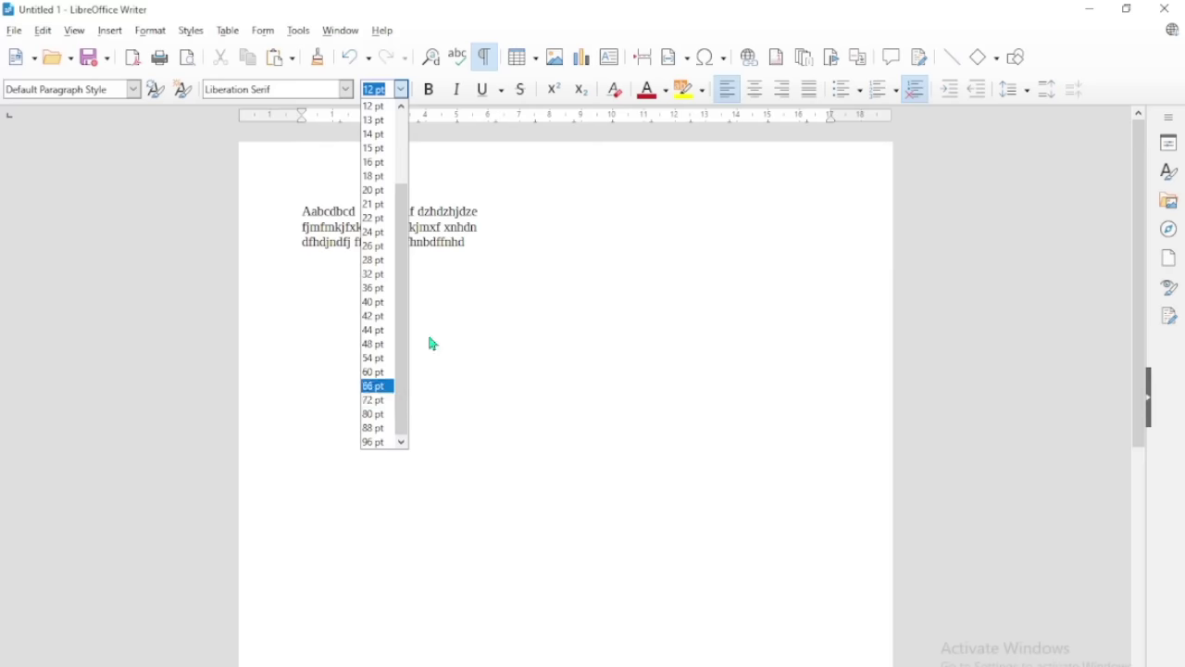
click(435, 9)
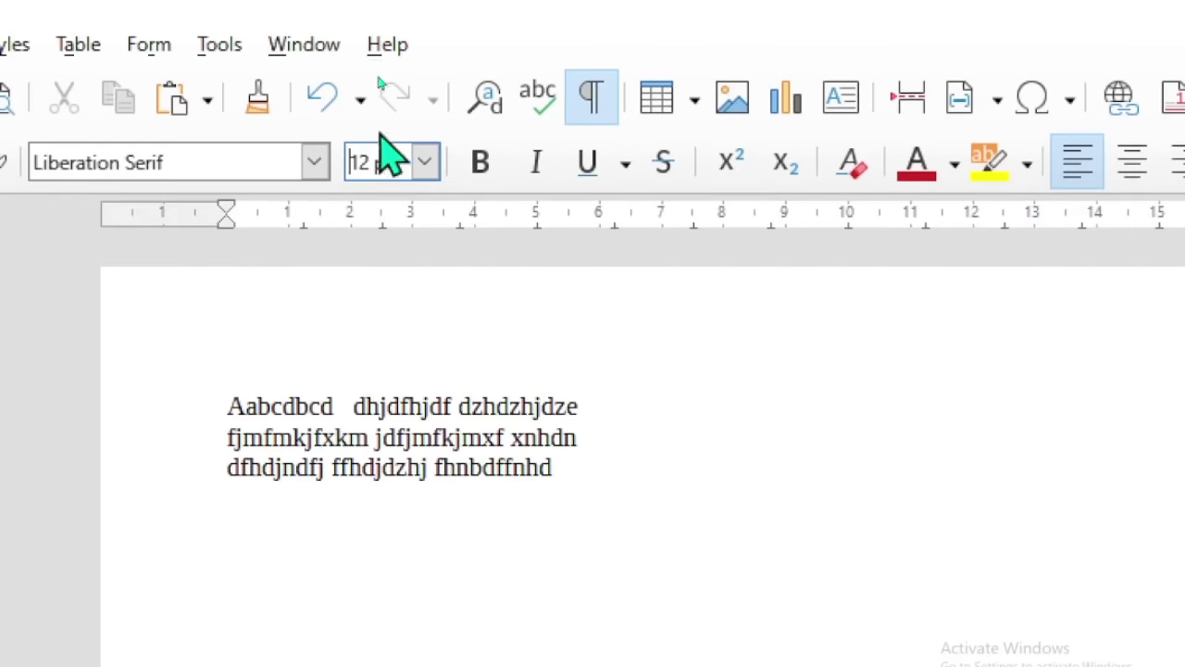
Try a custom font size of 1200 pt, reset the font size to 12 pt, and return to the PDF.
click(375, 86)
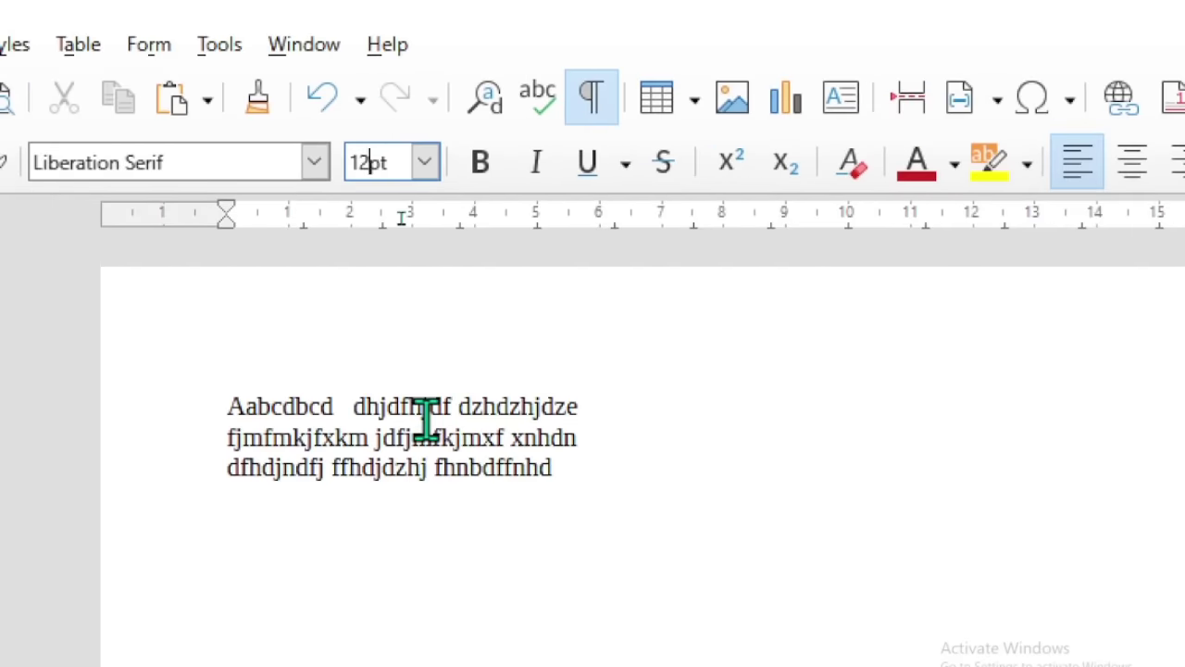
text(00)
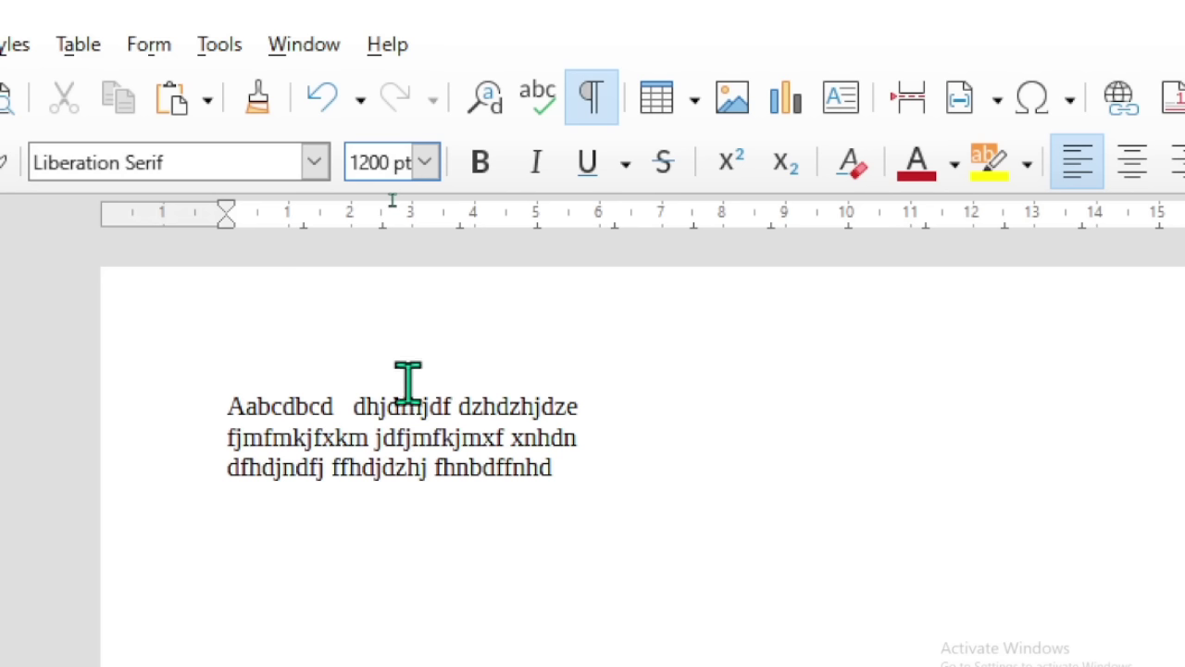
key(Return)
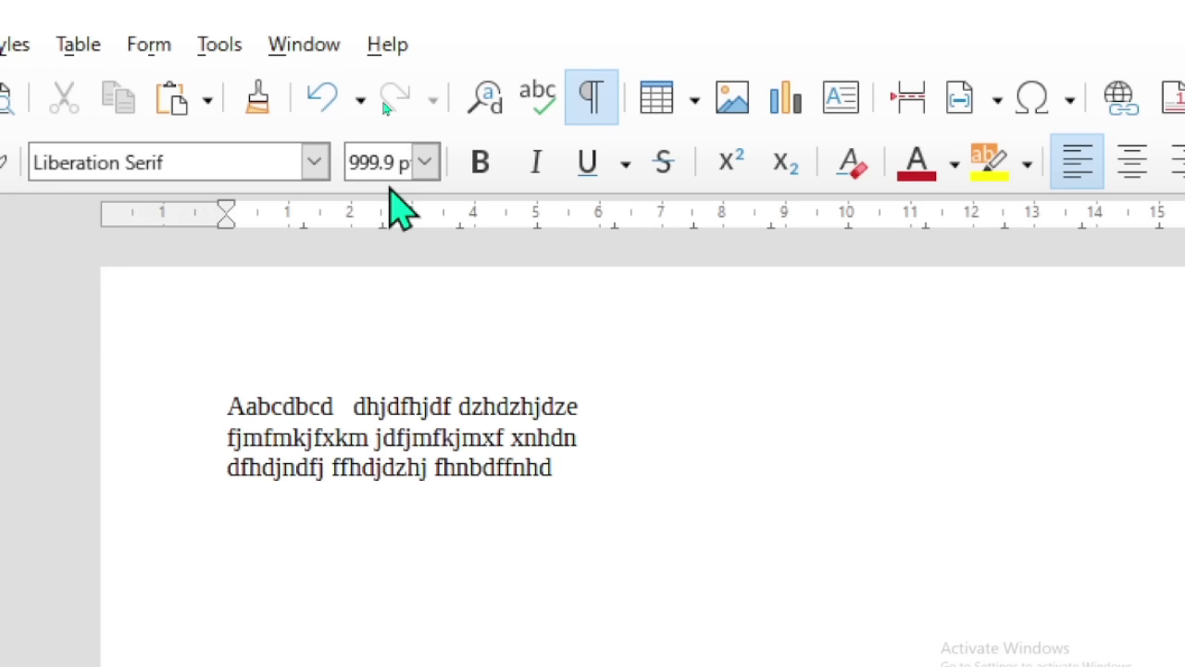
click(426, 165)
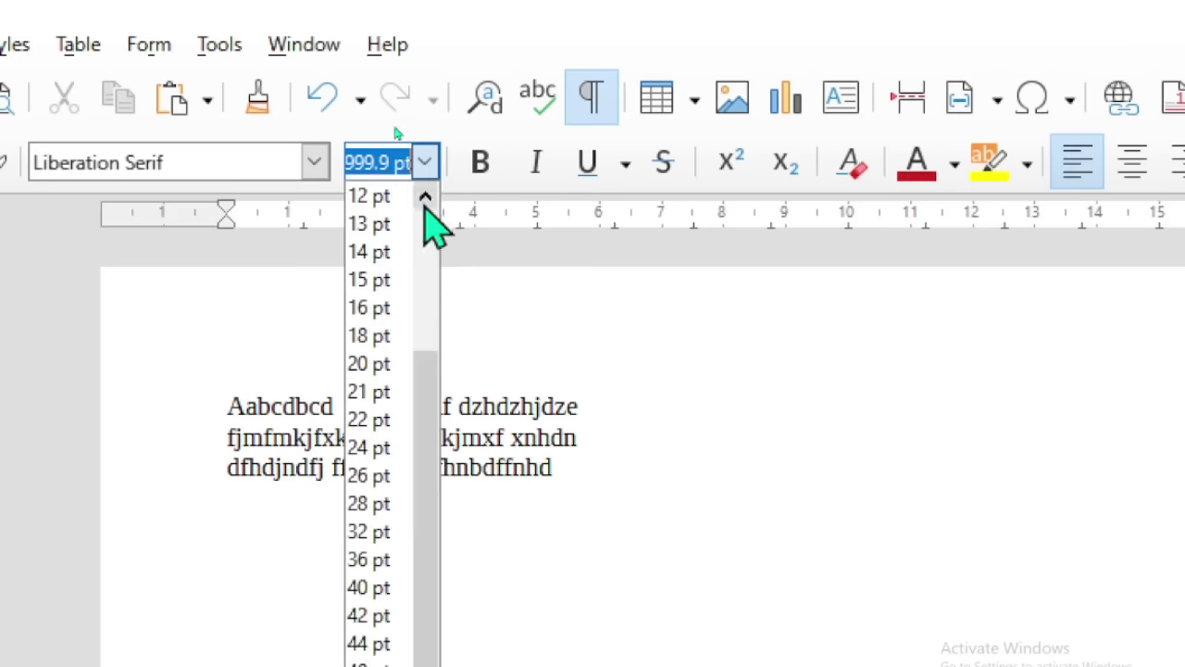
click(380, 196)
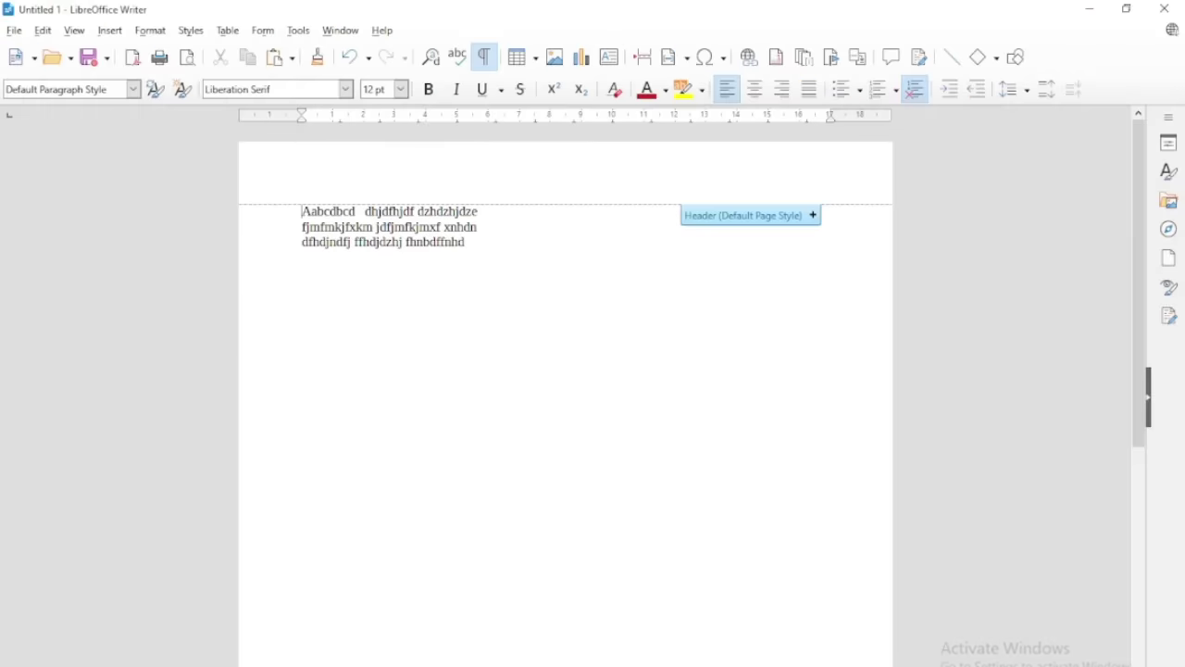
click(454, 393)
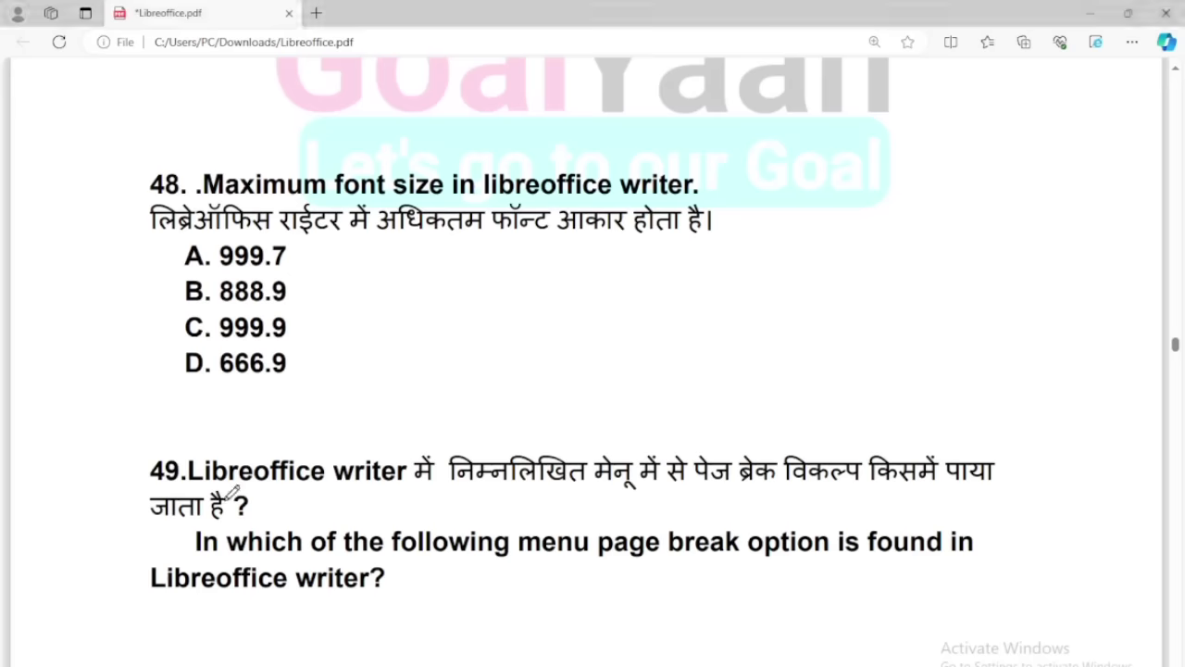
Circle and tick option C 999.9 under question 48, and circle option D Insert under question 49.
mouse_move(320, 310)
mouse_down()
mouse_move(185, 310)
mouse_move(319, 329)
mouse_move(276, 304)
mouse_move(336, 344)
mouse_move(404, 302)
mouse_up()
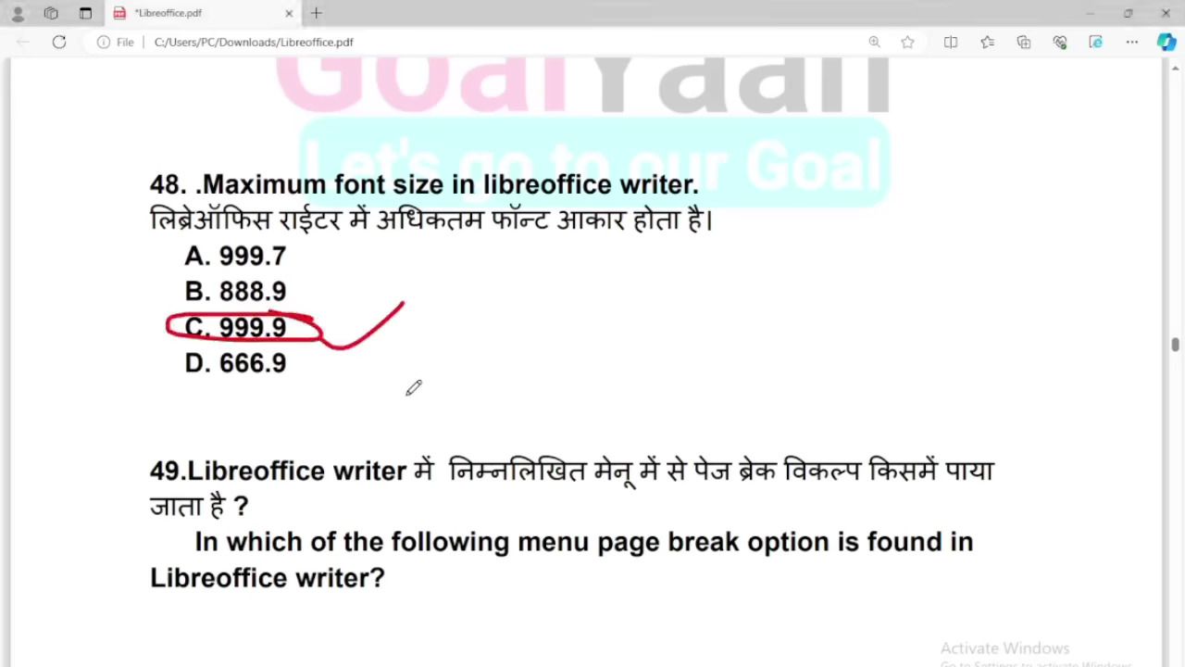
scroll(413, 391, down, 4)
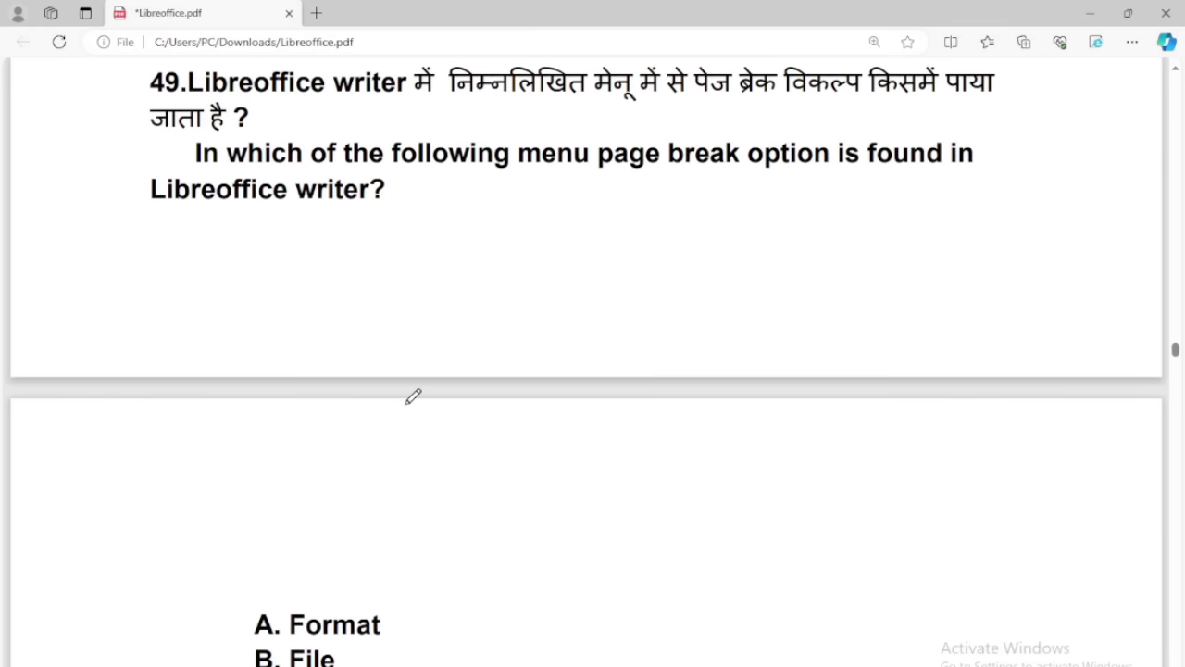
scroll(413, 395, up, 2)
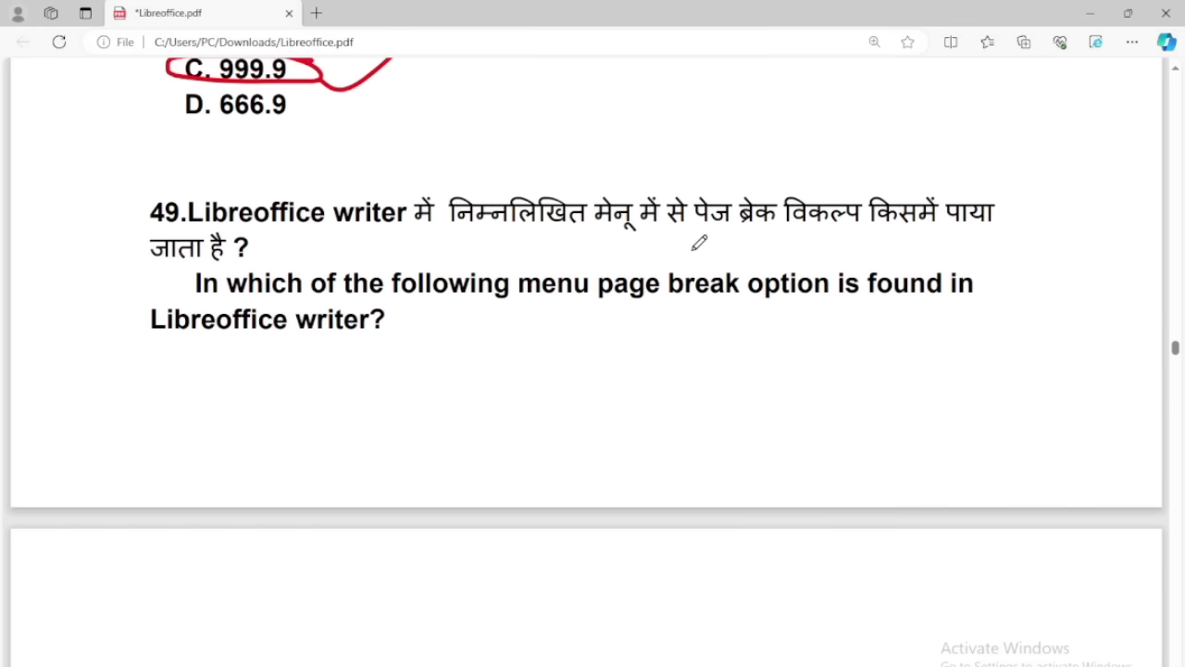
scroll(418, 367, down, 5)
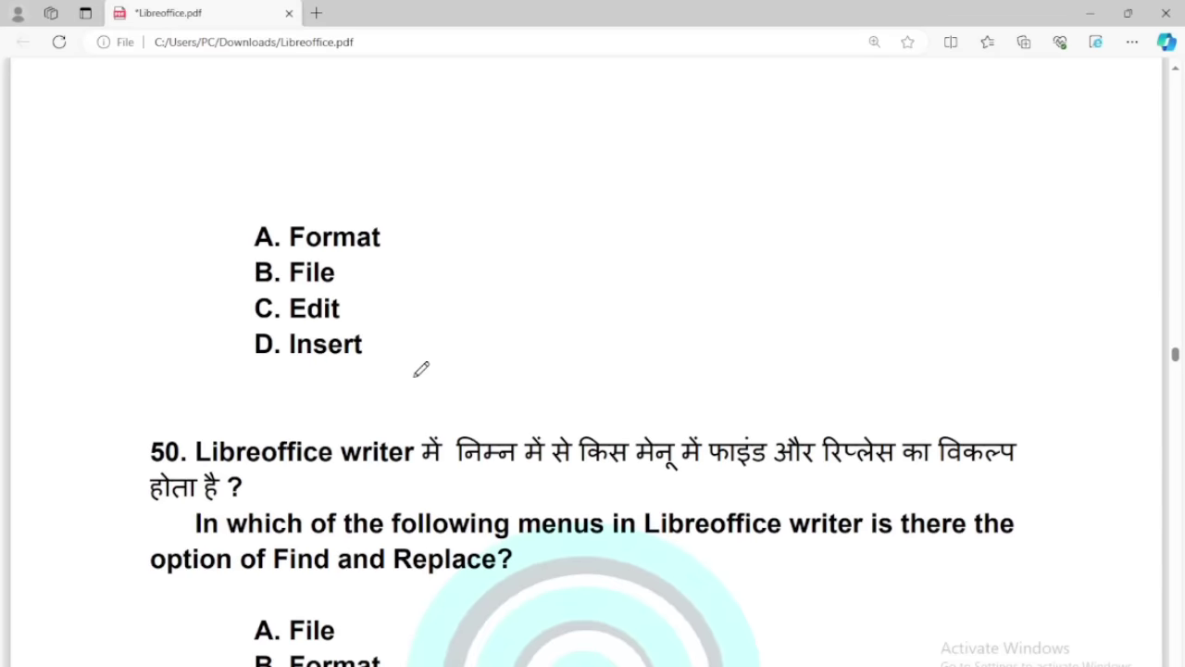
mouse_move(410, 325)
mouse_down()
mouse_move(275, 336)
mouse_move(401, 373)
mouse_move(411, 315)
mouse_up()
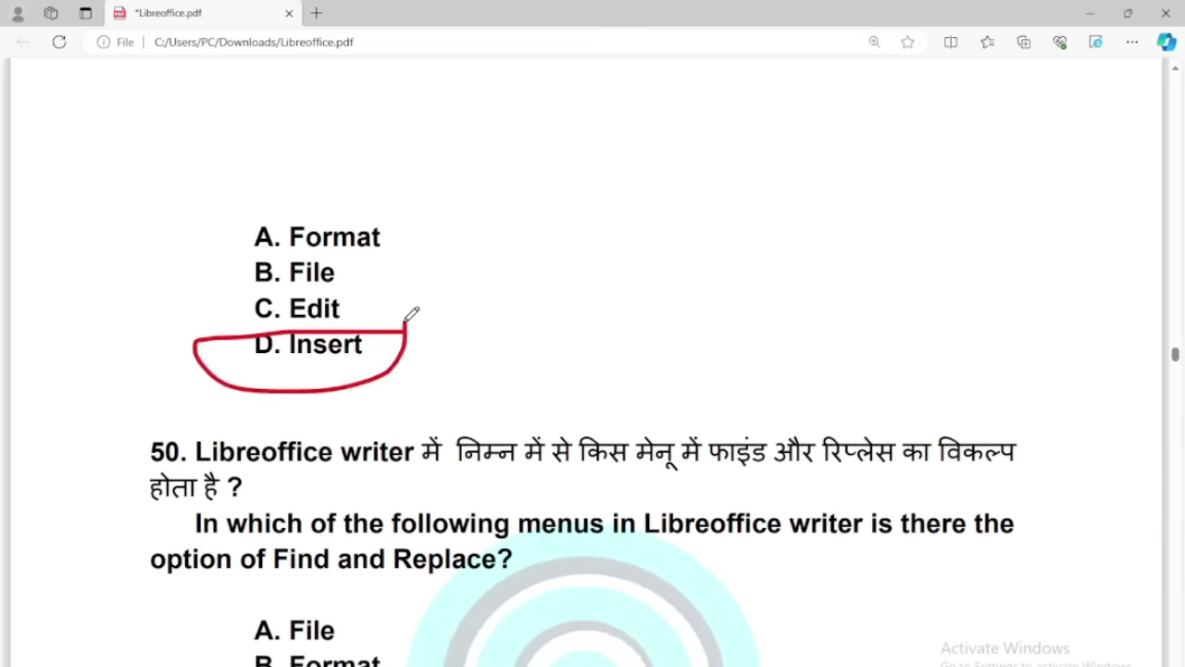
Look up Find and Replace in LibreOffice Writer, return to the PDF, and circle option C Edit under question 50.
scroll(435, 375, down, 3)
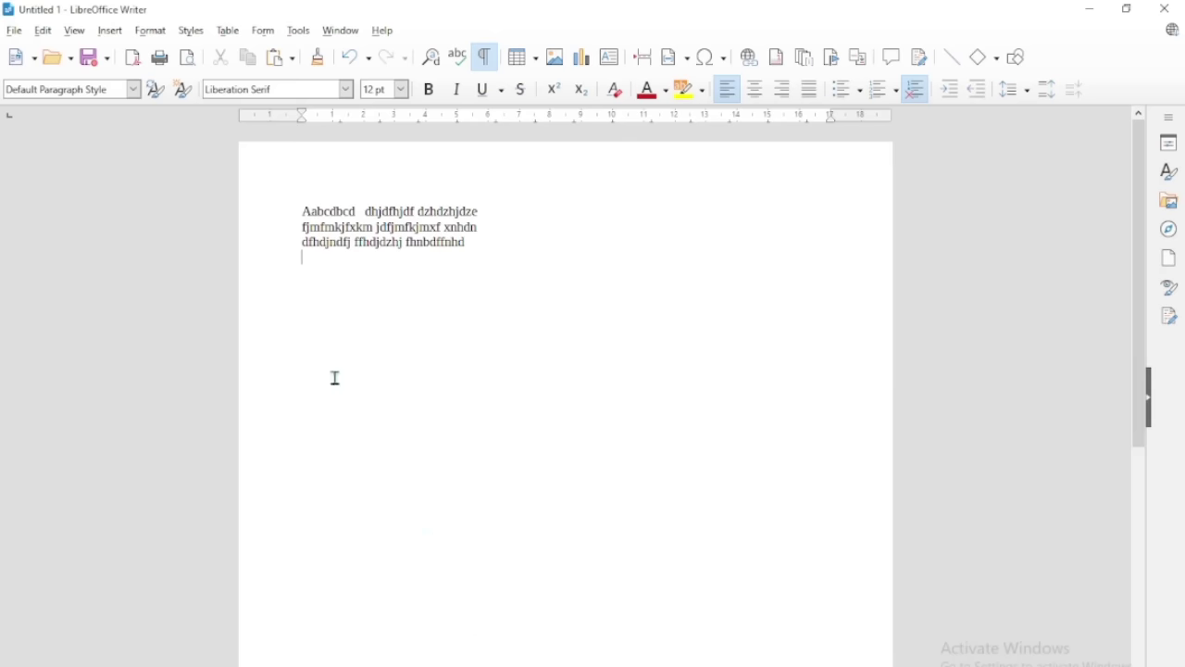
click(42, 31)
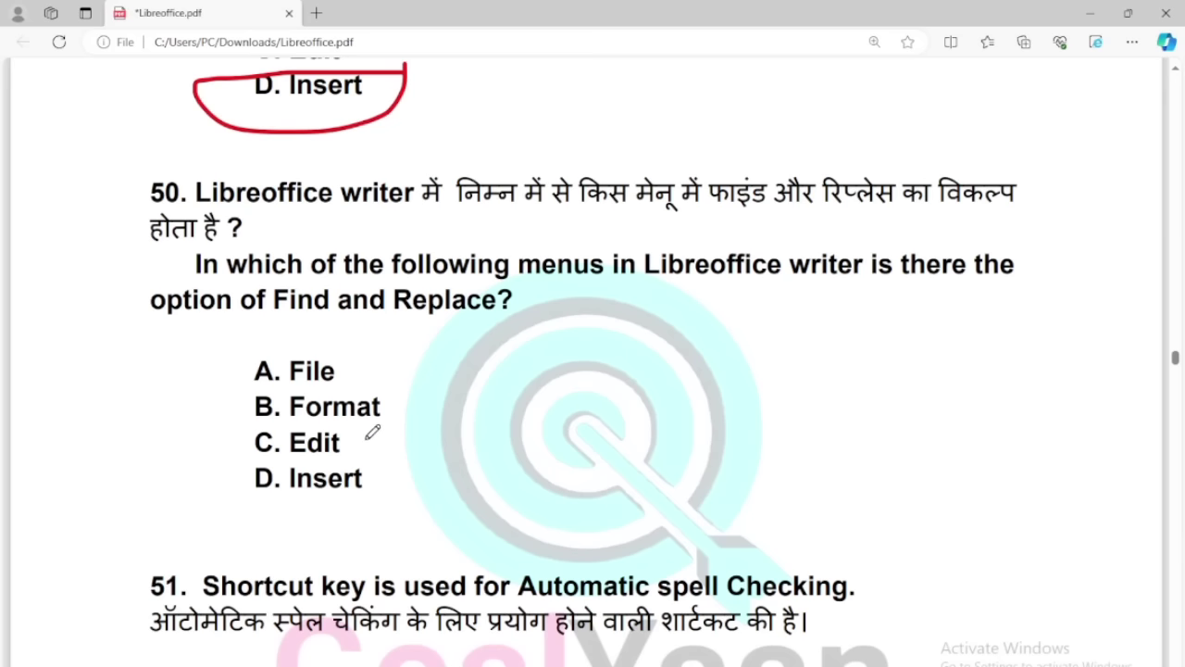
mouse_move(372, 432)
mouse_down()
mouse_move(246, 422)
mouse_move(360, 448)
mouse_move(439, 436)
mouse_up()
Look up the automatic spell checking shortcut in LibreOffice Writer, and circle option A Shift+F7 under question 51 in the PDF.
scroll(439, 437, down, 4)
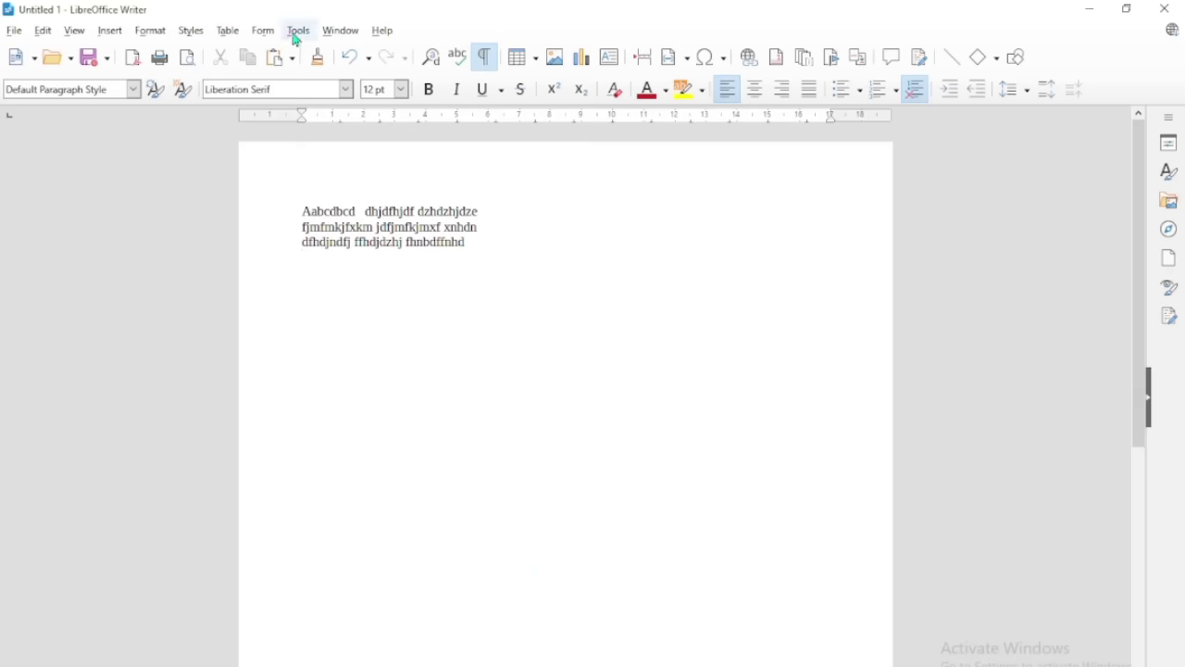
click(298, 31)
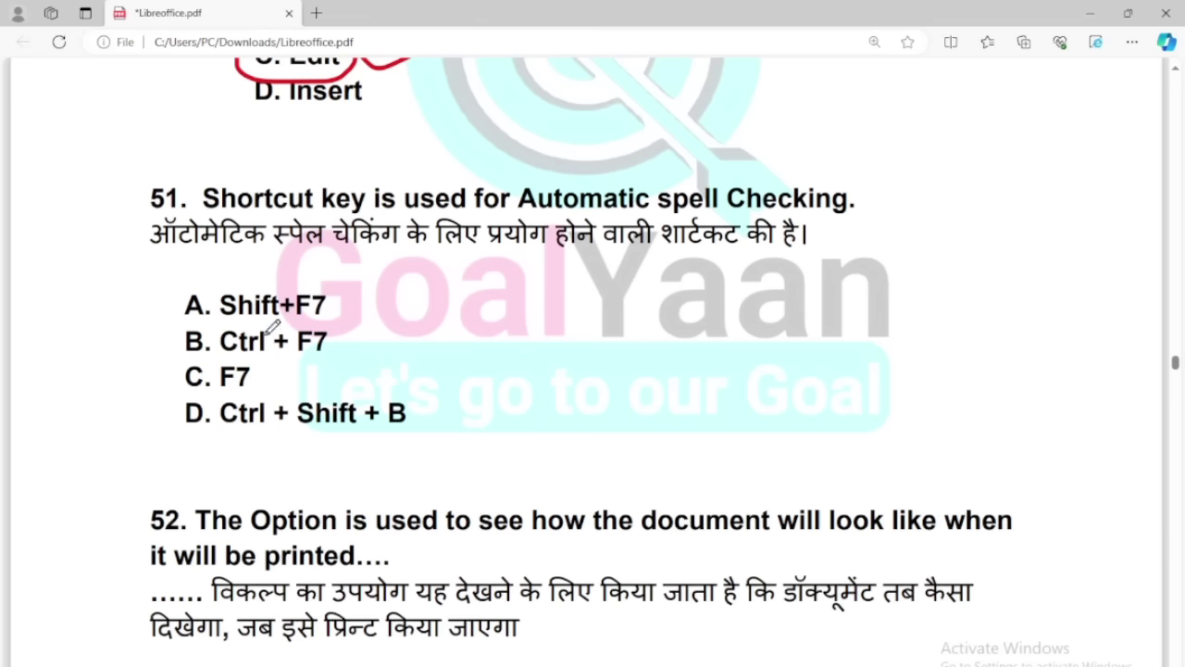
mouse_move(329, 313)
mouse_down()
mouse_move(246, 235)
mouse_move(141, 305)
mouse_move(333, 319)
mouse_move(349, 291)
mouse_up()
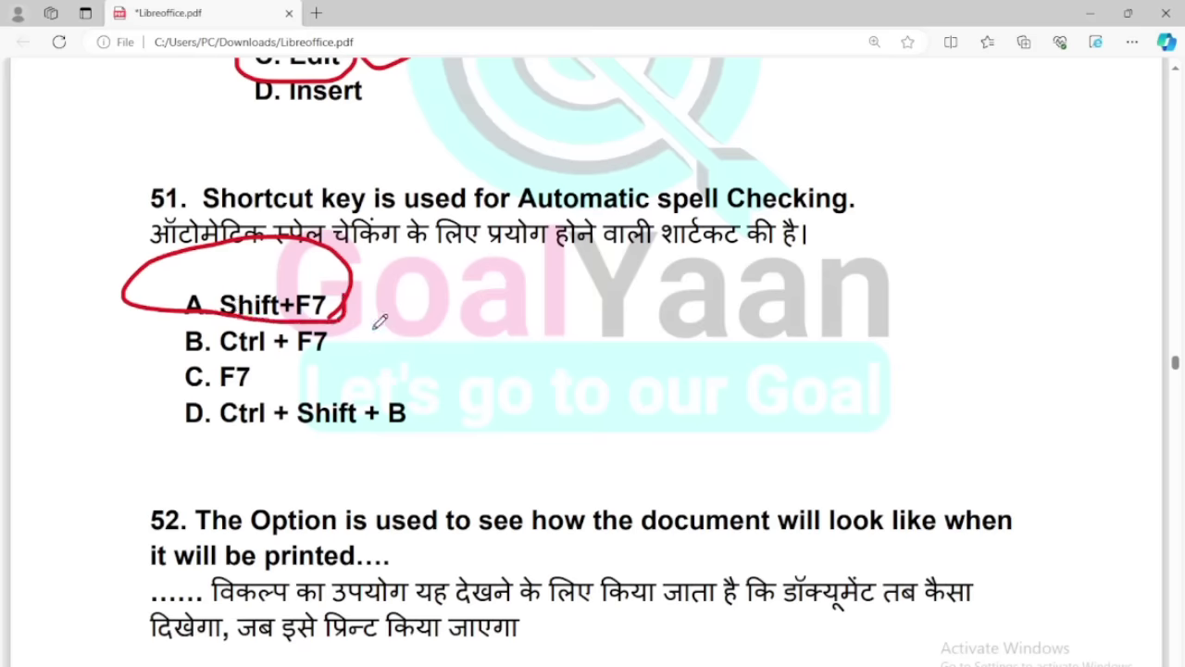
Put a dot beside option D of question 51 and circle option A Print Preview under question 52.
scroll(335, 436, down, 3)
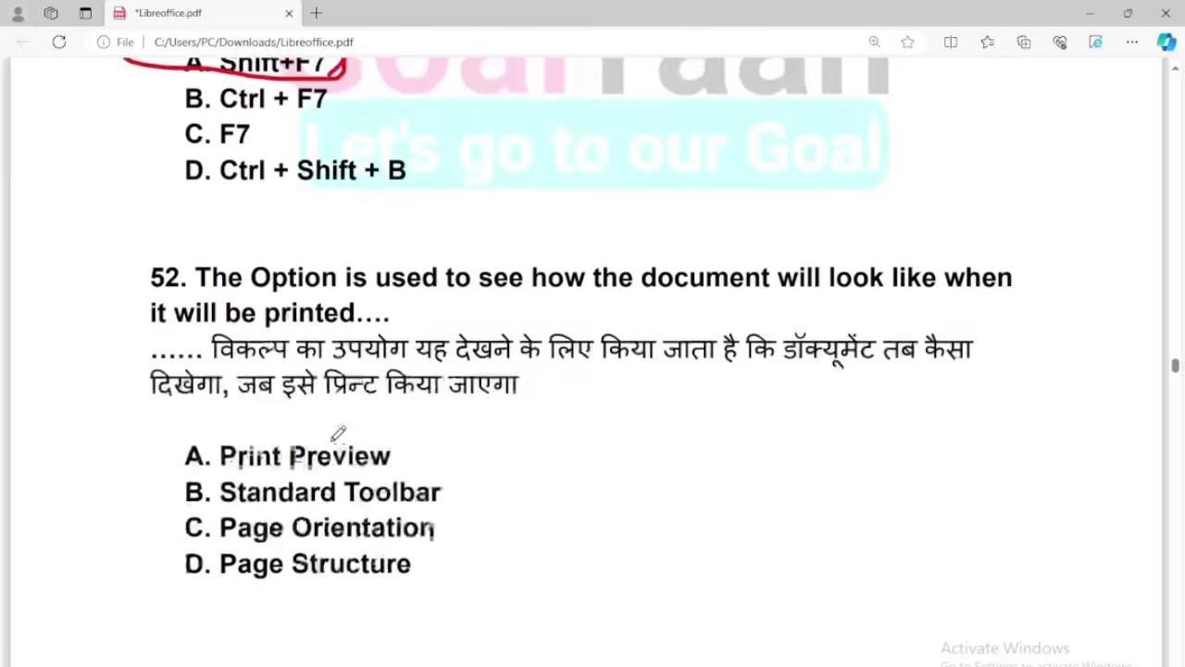
scroll(335, 435, up, 3)
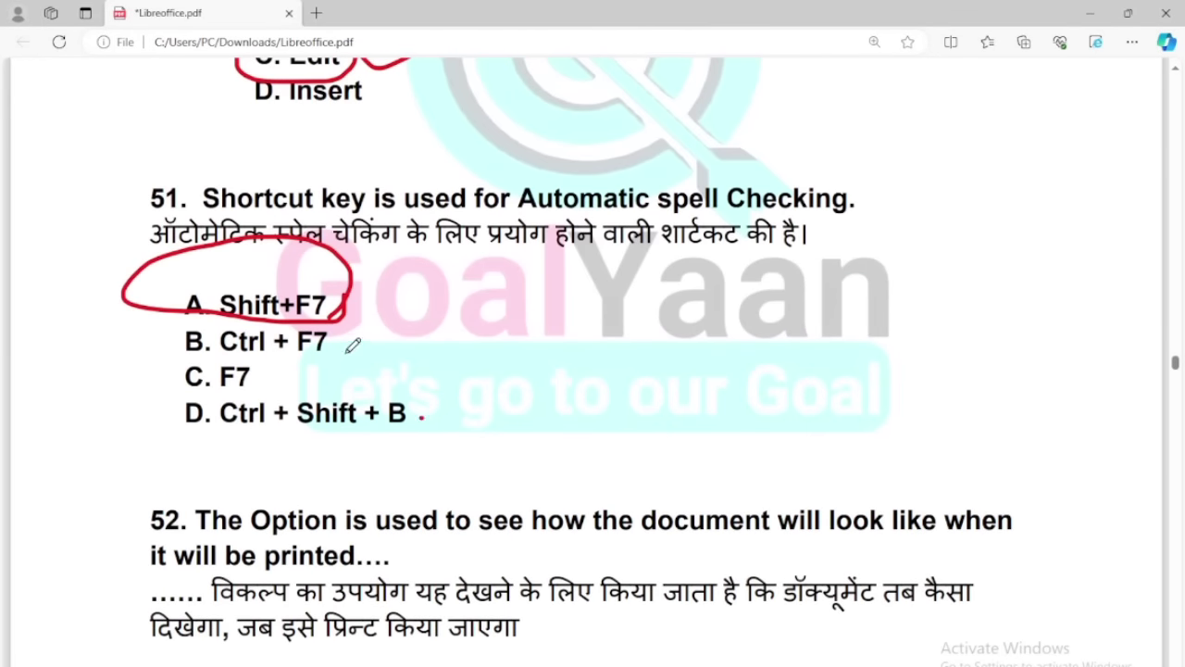
click(421, 417)
scroll(268, 343, down, 4)
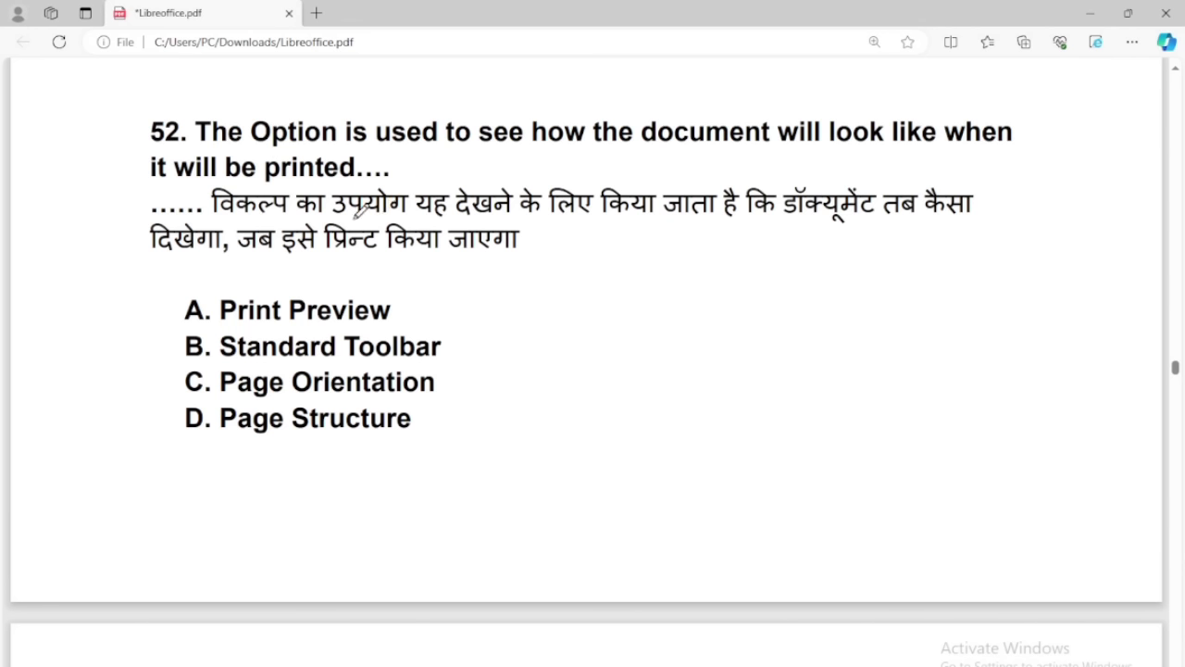
mouse_move(423, 308)
mouse_down()
mouse_move(147, 262)
mouse_move(196, 320)
mouse_move(418, 339)
mouse_move(405, 273)
mouse_up()
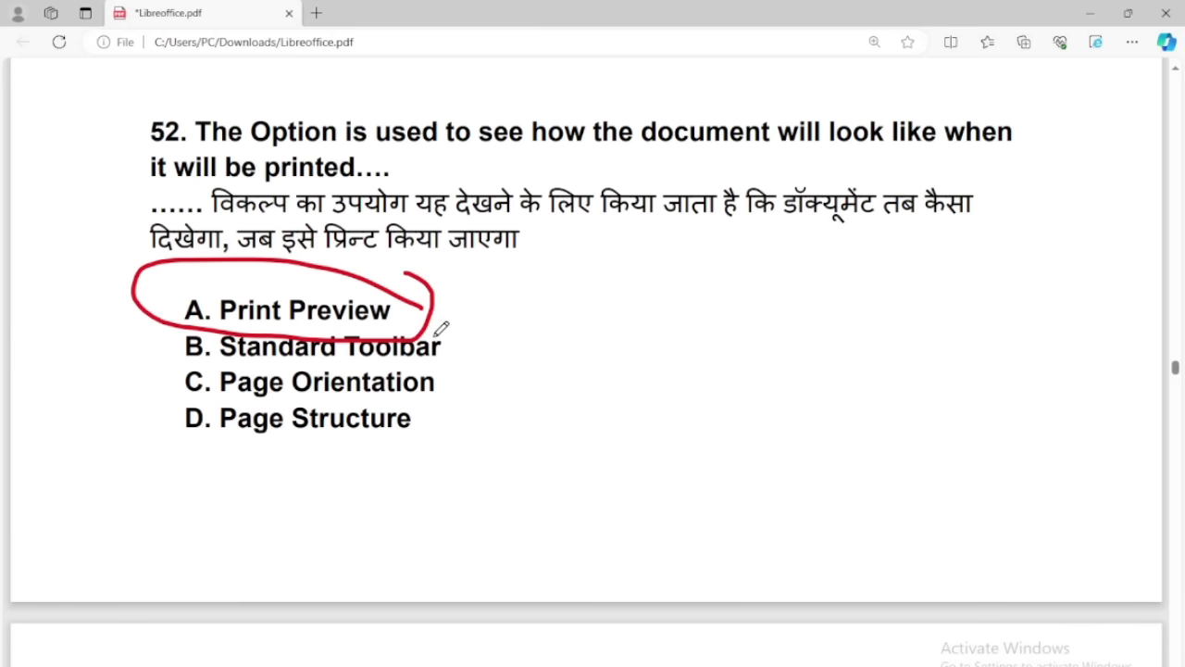
Underline the Hindi word for subscript in question 53, circle option B Ctrl + Shift + B, and put a dot beside option D.
scroll(440, 328, down, 5)
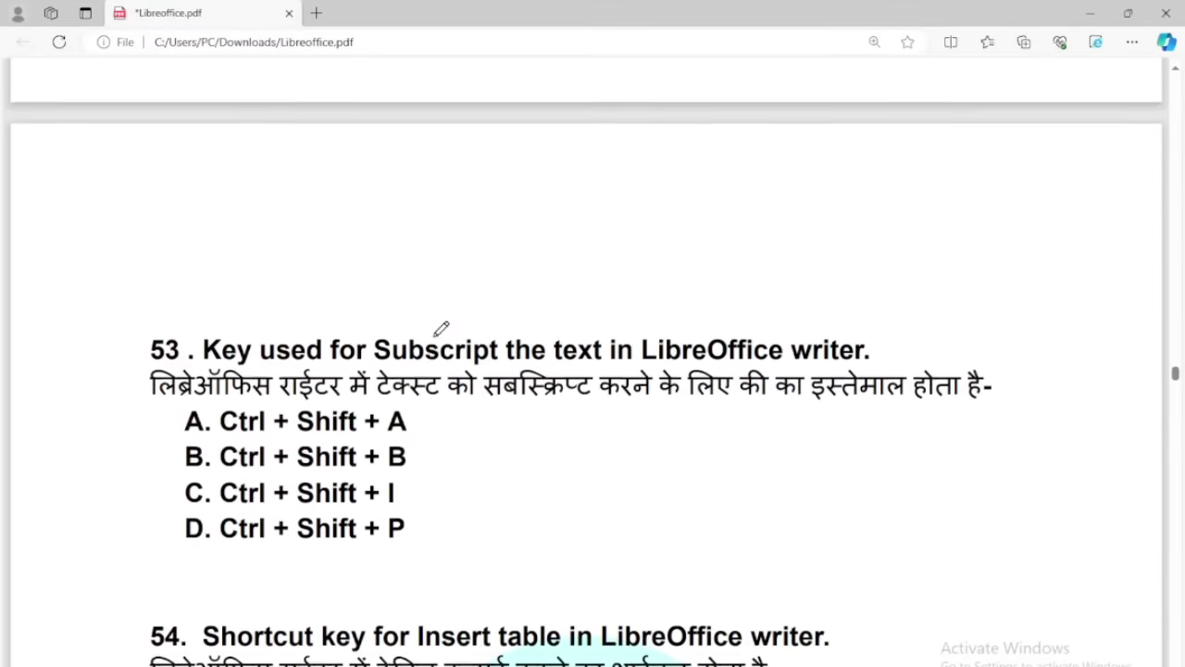
scroll(440, 329, down, 2)
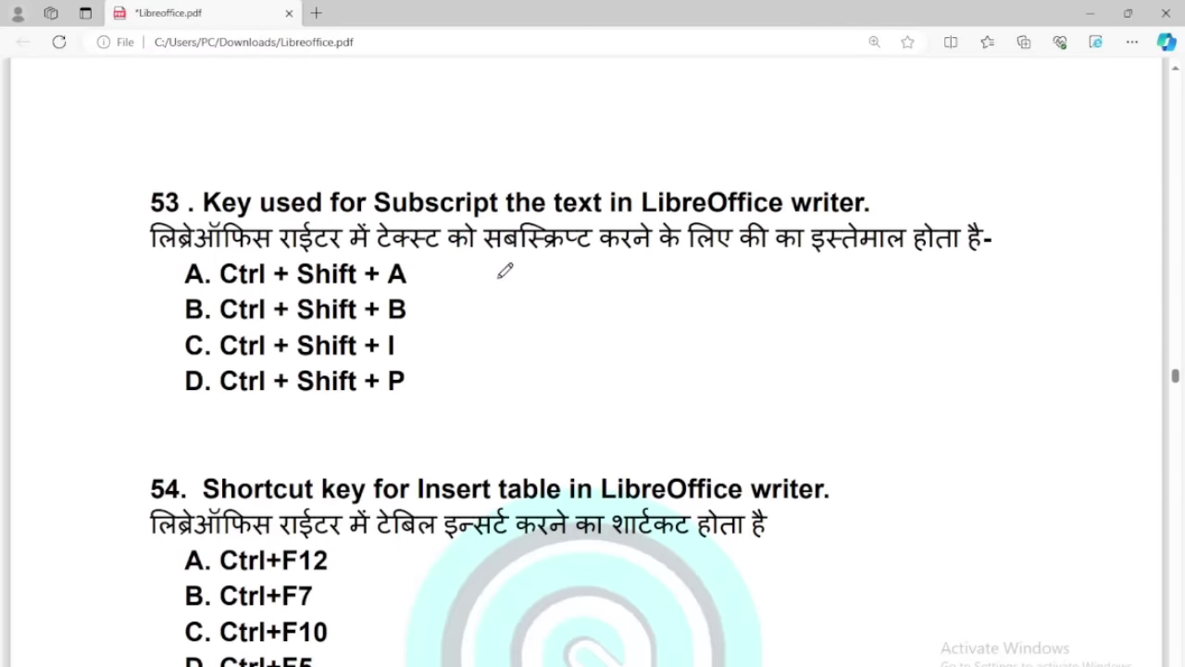
drag(480, 250, 605, 258)
mouse_move(432, 298)
mouse_down()
mouse_move(169, 300)
mouse_move(181, 318)
mouse_move(454, 301)
mouse_up()
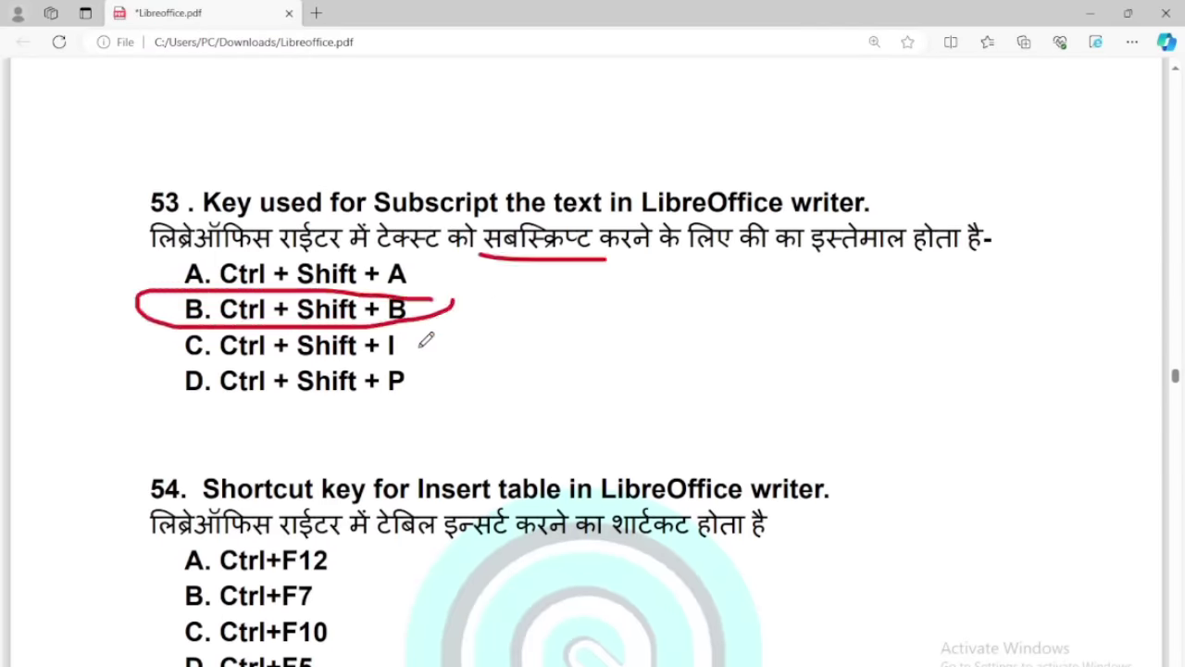
click(430, 390)
In LibreOffice Writer, write CO with a subscript 2 below the sample text, and replace it with a superscript 2.
key(alt+Tab)
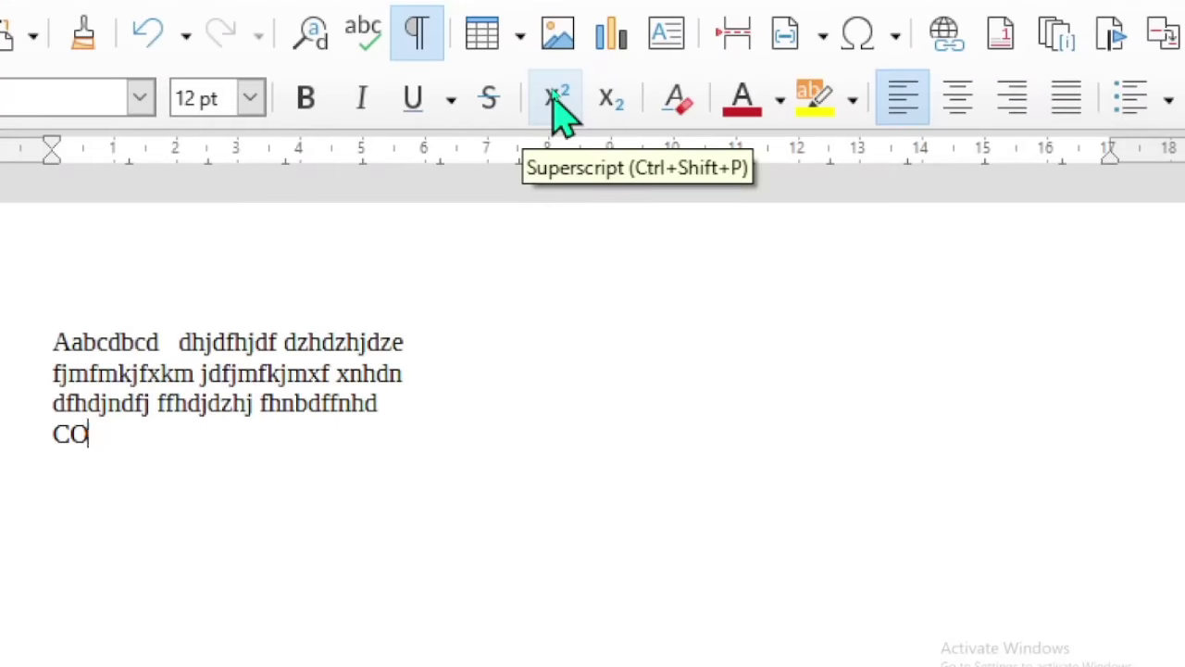
click(610, 96)
text(2)
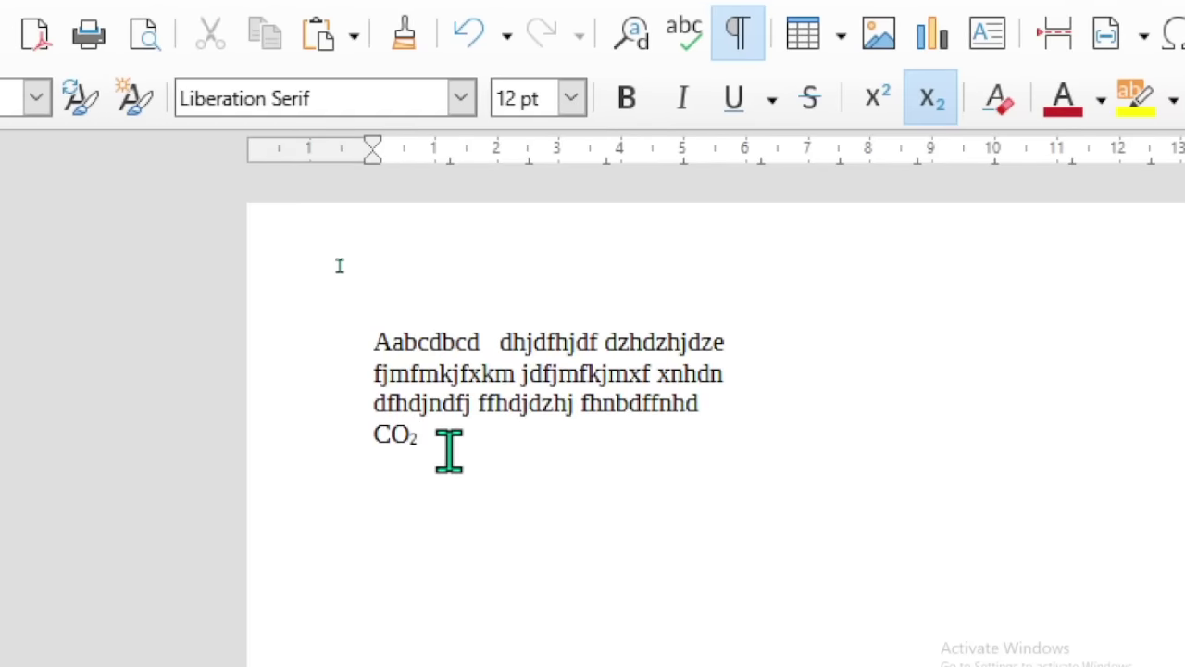
click(882, 104)
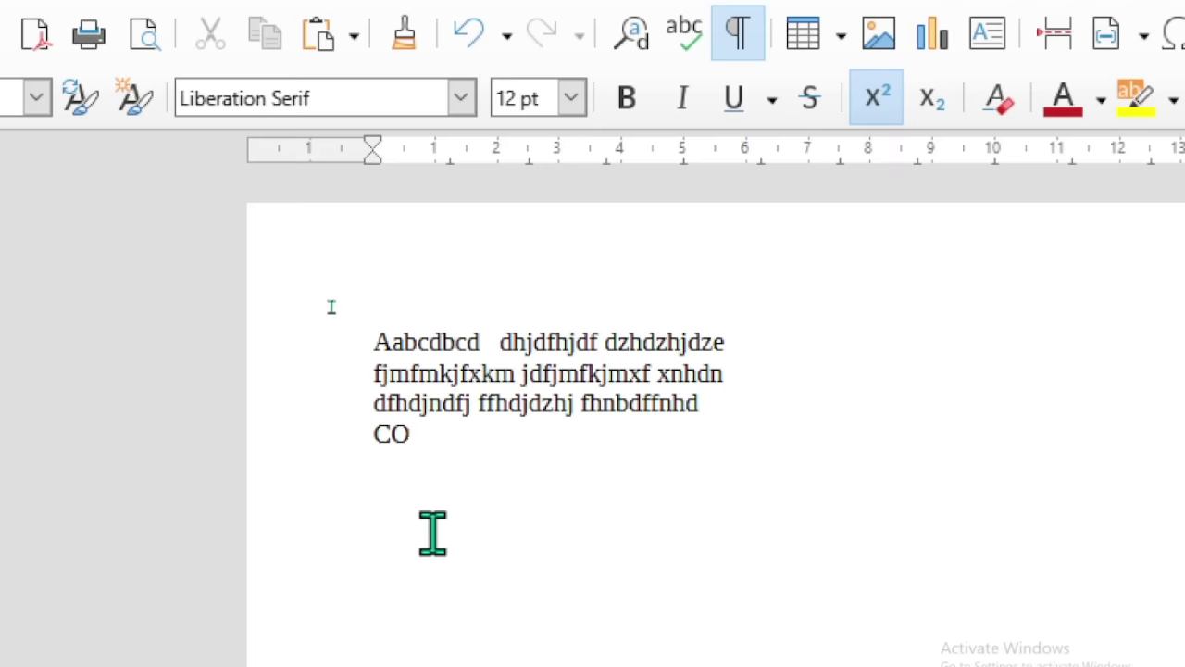
text(2)
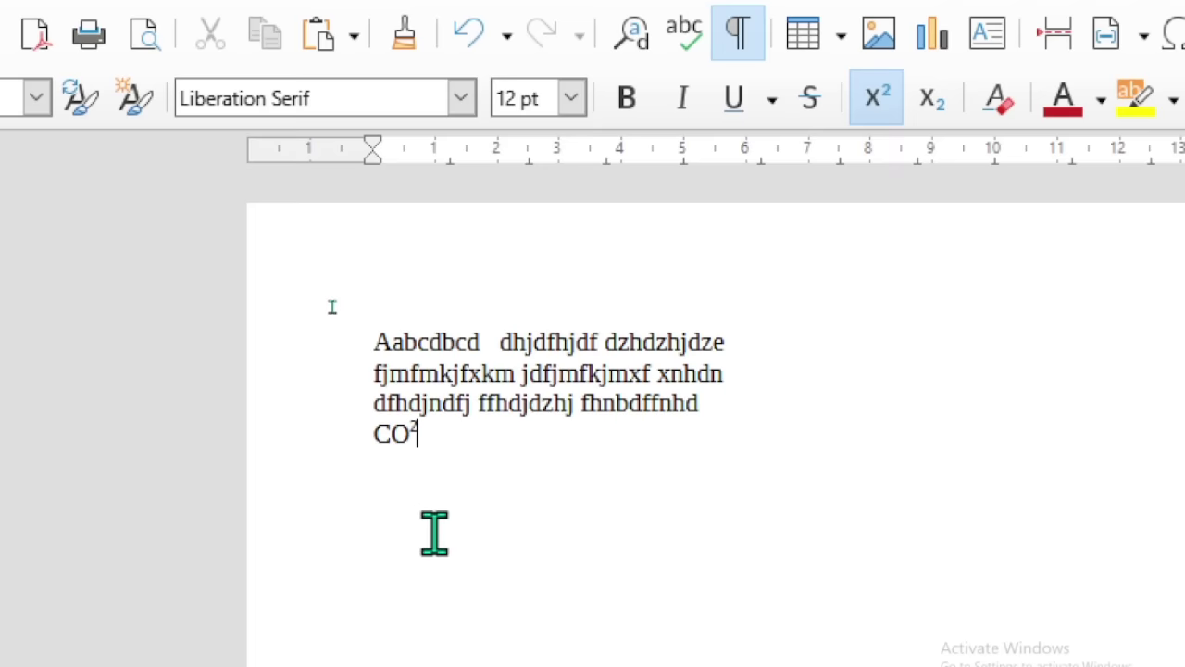
Insert a blank line above CO² and set the formula's font size to 16 pt.
click(714, 402)
key(Return)
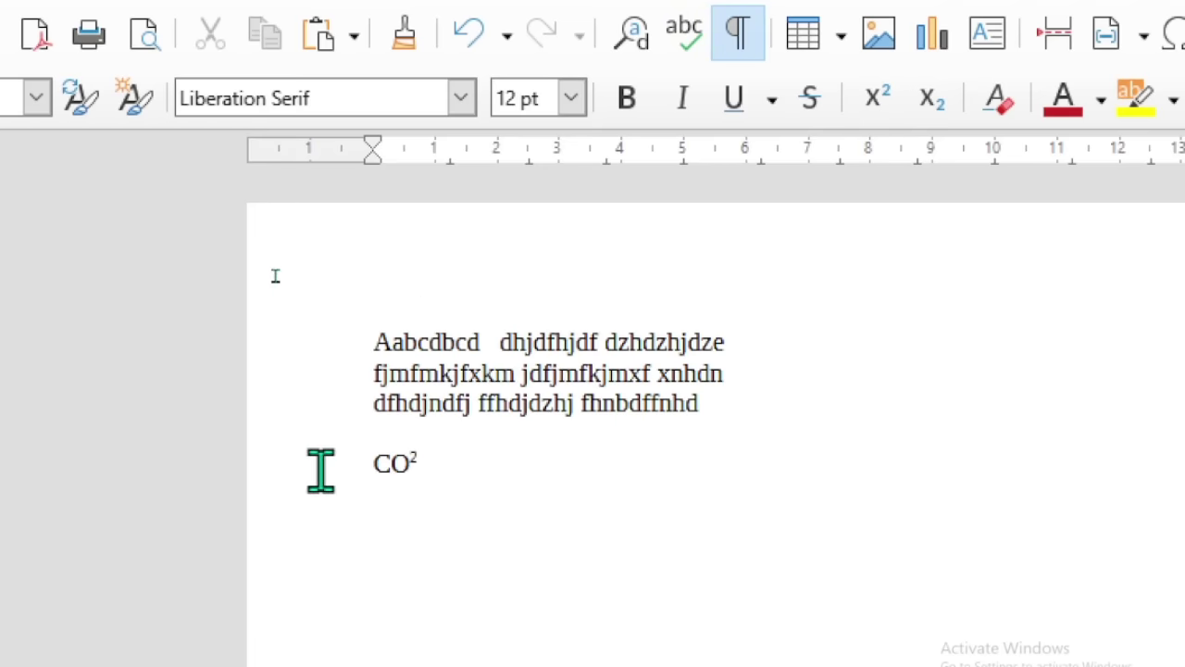
drag(320, 463, 412, 472)
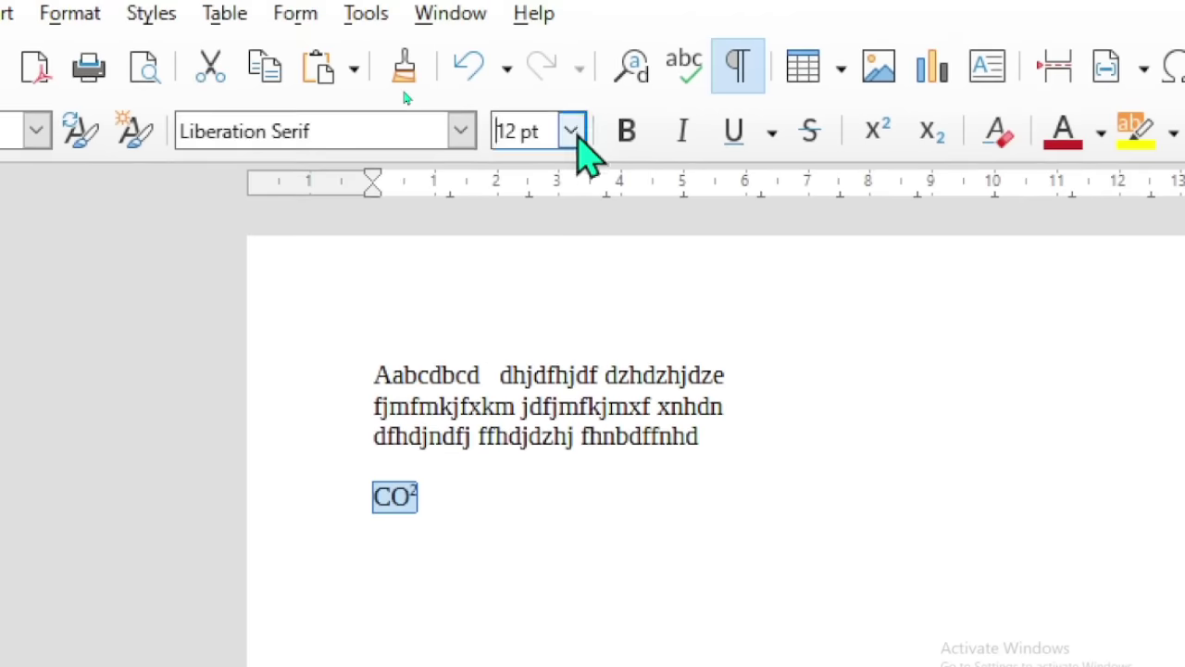
click(571, 98)
click(532, 474)
click(472, 556)
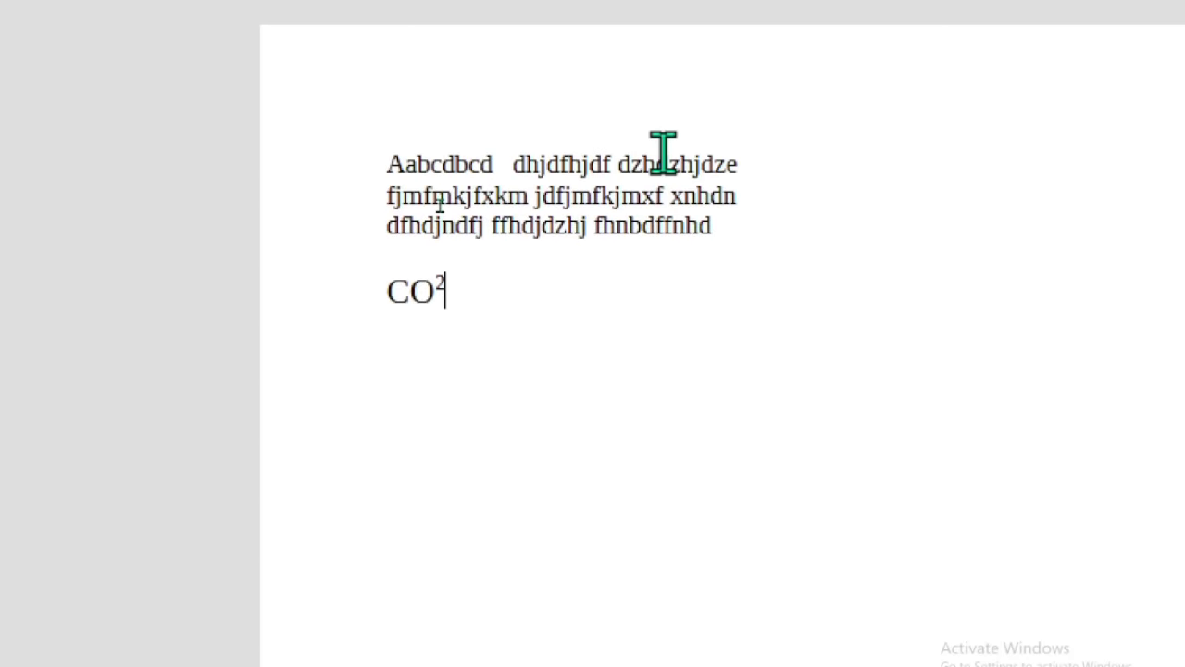
Replace the superscript 2 after CO with a subscript 2.
key(BackSpace)
click(946, 100)
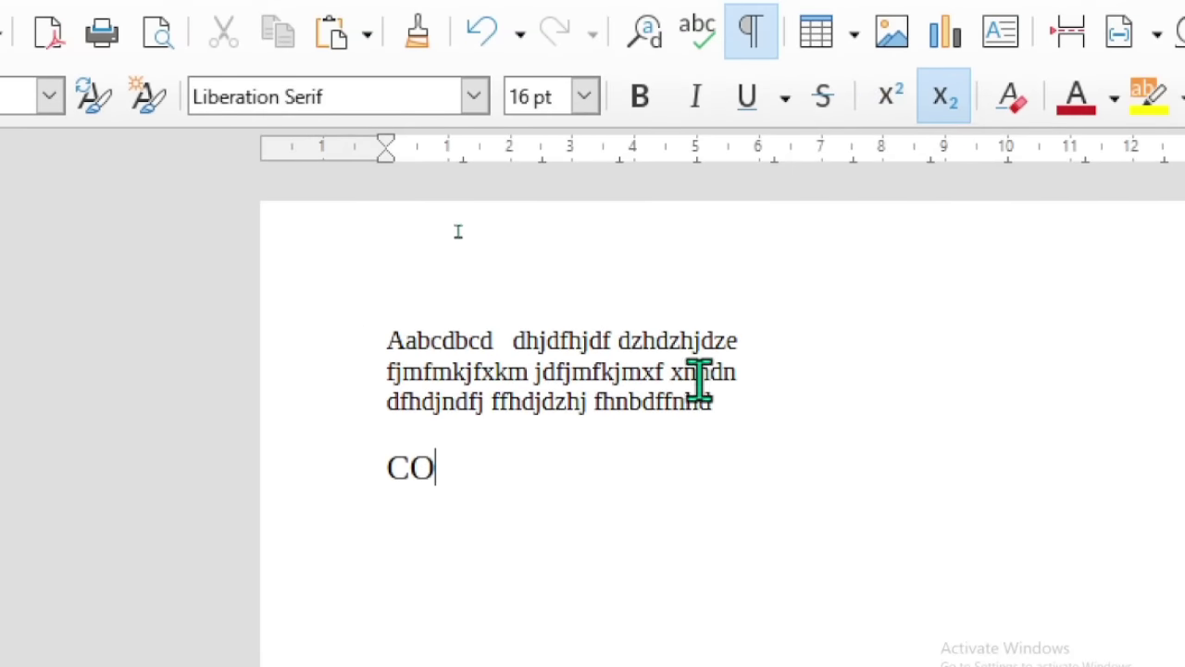
text(2)
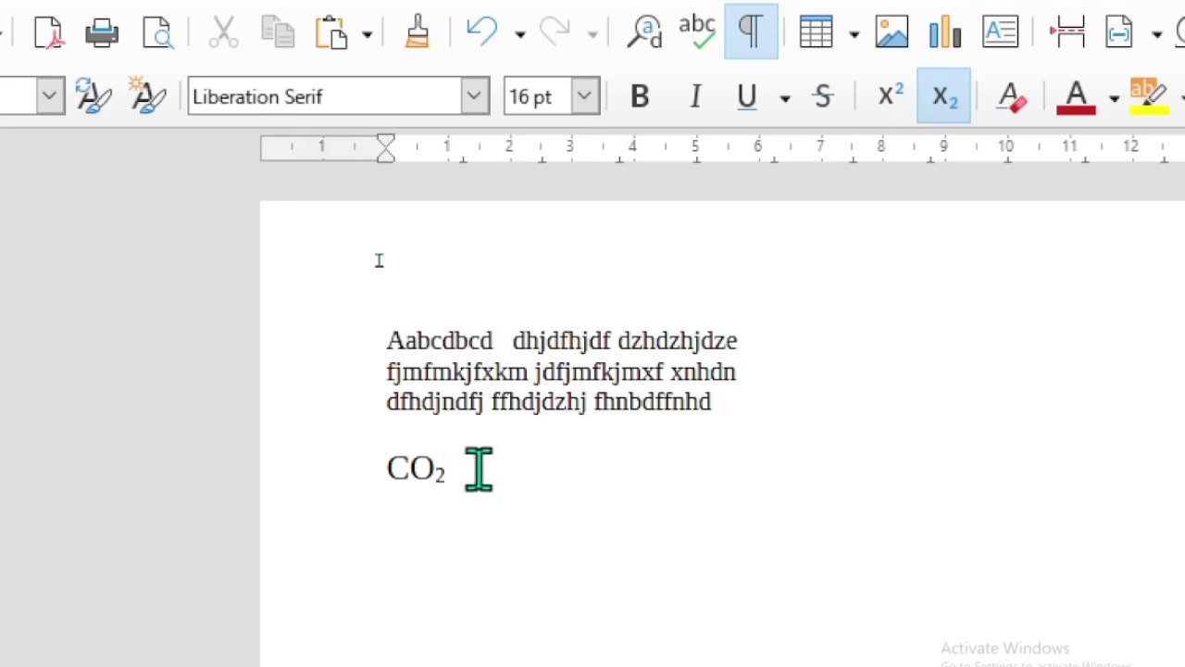
click(944, 98)
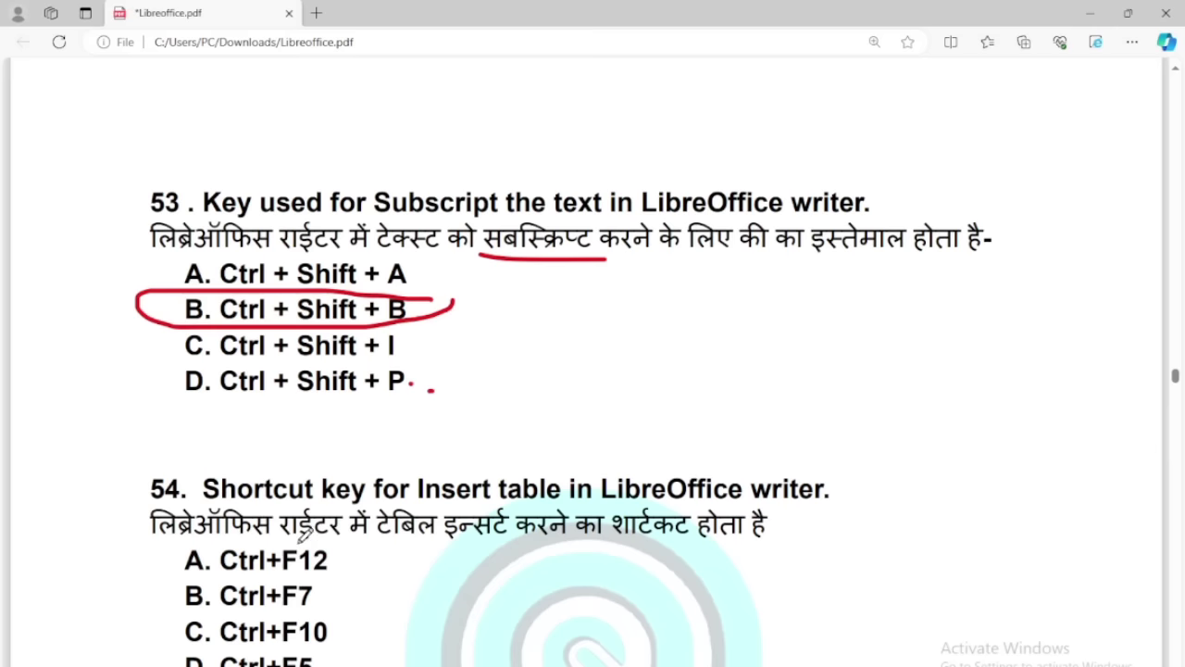
Look up the Insert Table shortcut in LibreOffice Writer for question 54, and circle option A Ctrl+F12 in the PDF.
scroll(259, 497, down, 4)
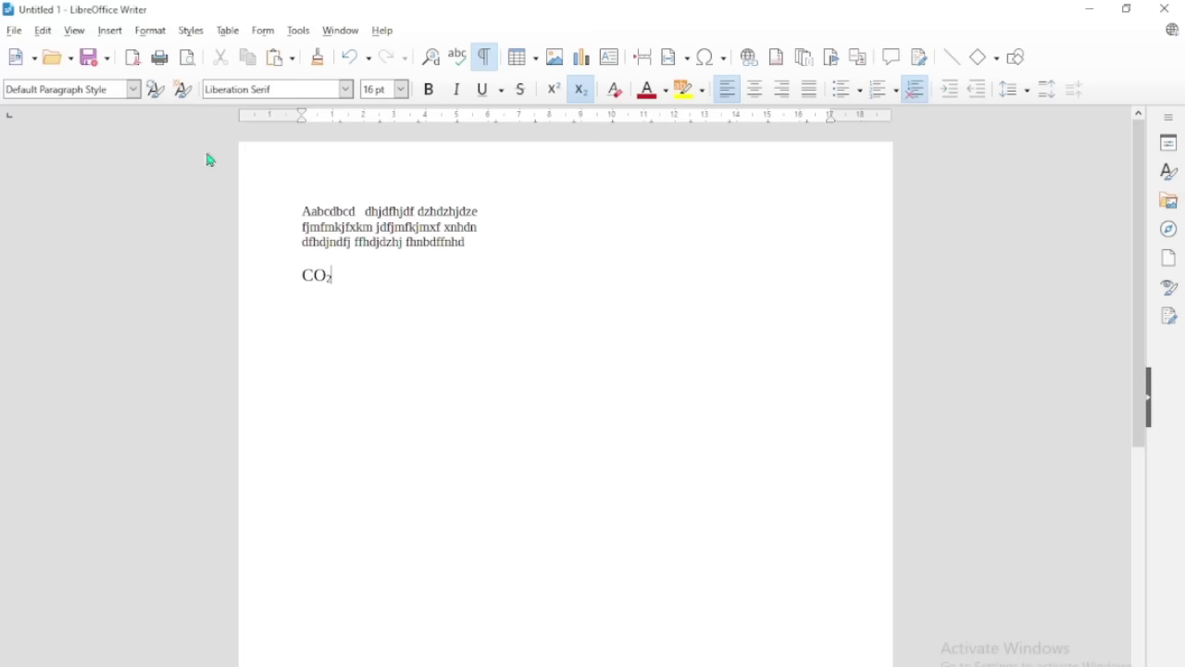
click(228, 32)
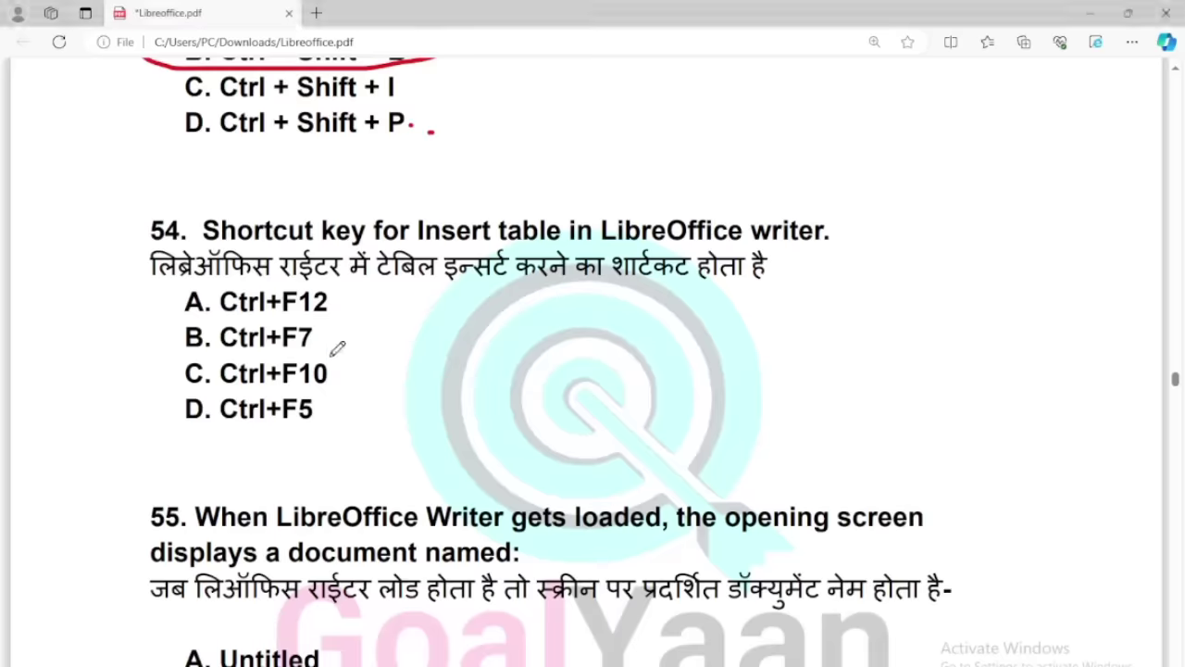
mouse_move(352, 295)
mouse_down()
mouse_move(344, 274)
mouse_move(159, 289)
mouse_move(306, 319)
mouse_move(345, 276)
mouse_up()
Circle option B Untitled1 under question 55 in the PDF.
scroll(376, 387, down, 3)
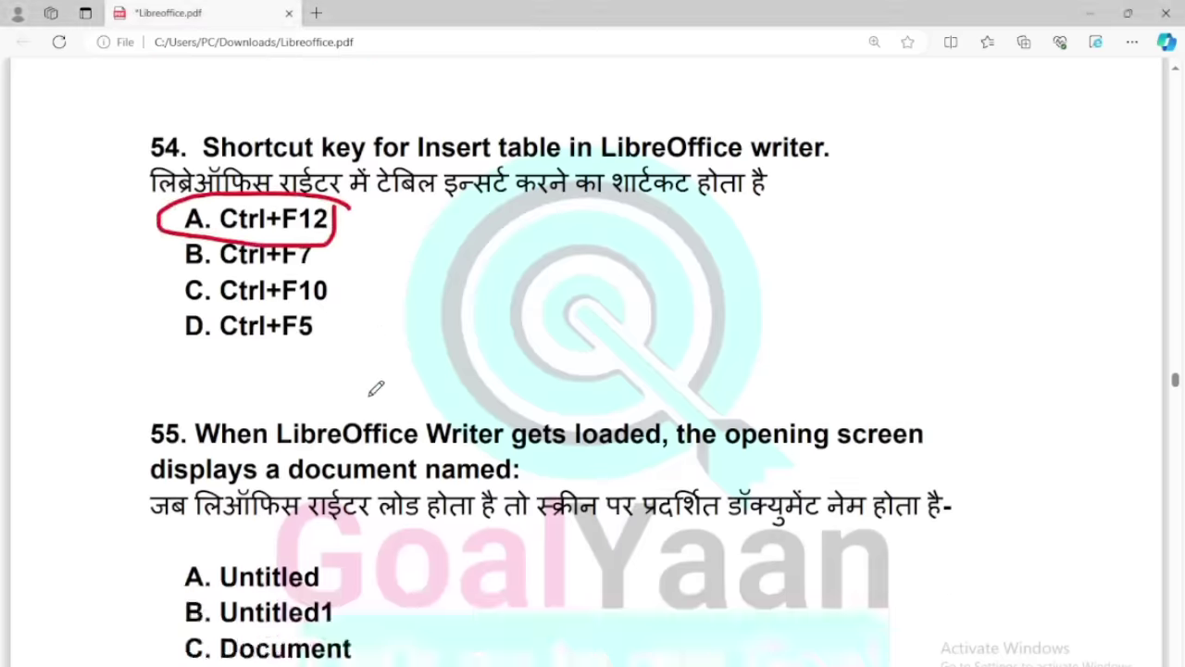
scroll(375, 387, down, 2)
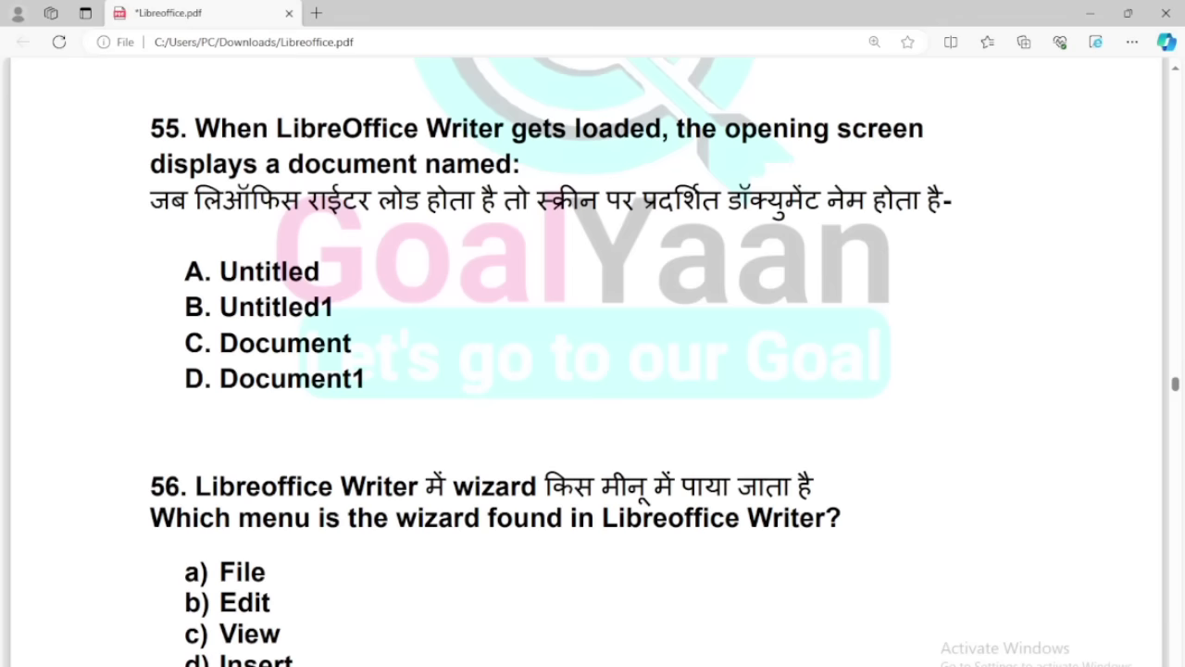
mouse_move(354, 295)
mouse_down()
mouse_move(174, 281)
mouse_move(335, 322)
mouse_move(355, 300)
mouse_up()
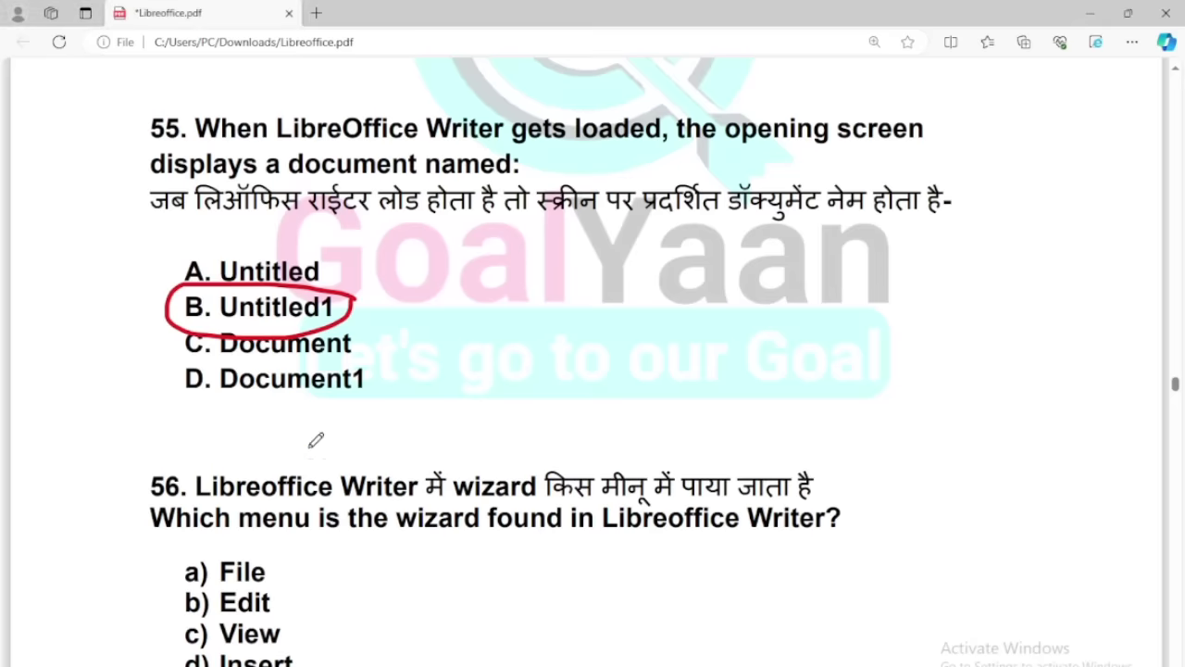
Read question 56, find the Wizards command in LibreOffice Writer, and return to the PDF.
scroll(316, 413, down, 3)
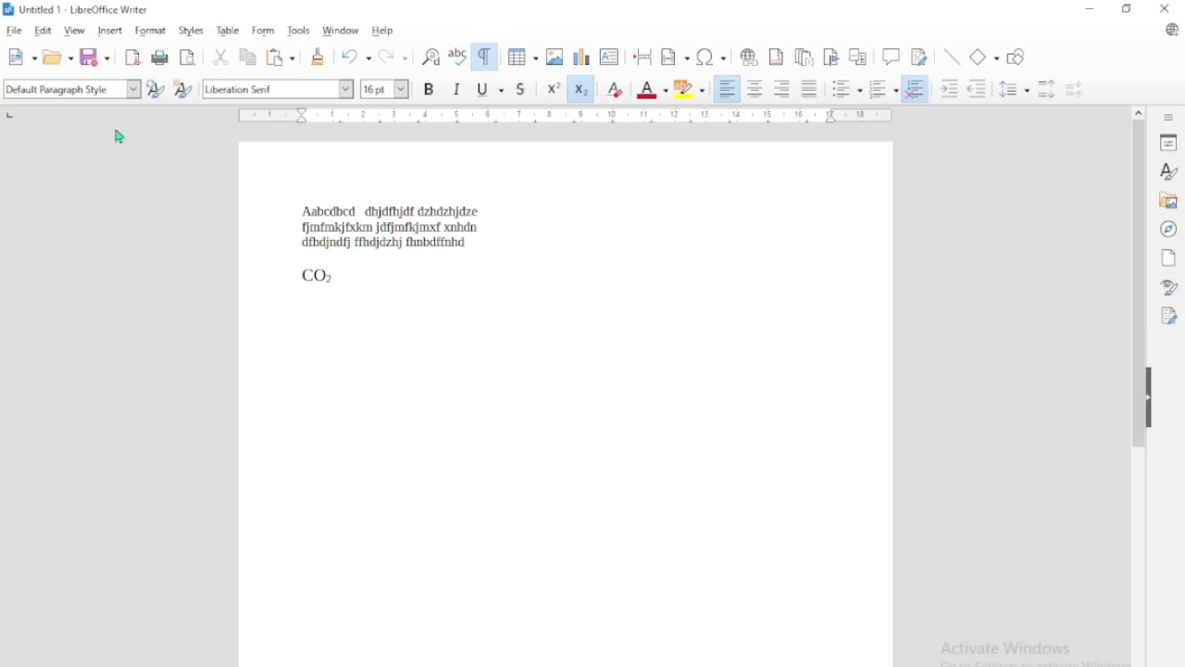
click(14, 31)
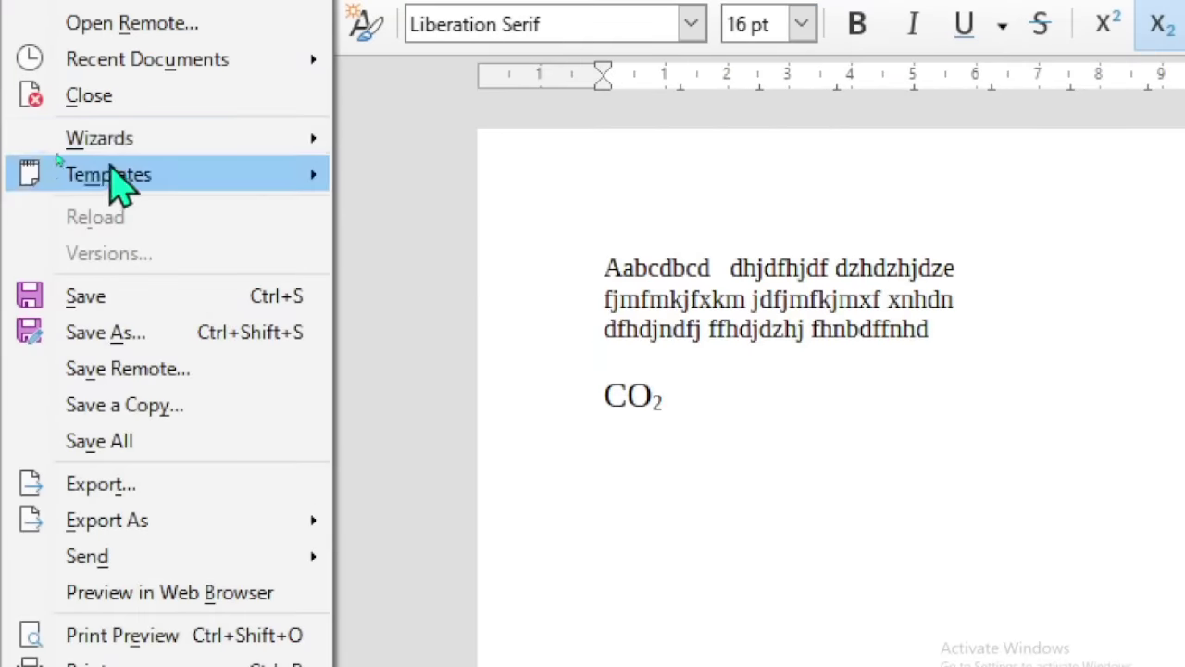
mouse_move(60, 145)
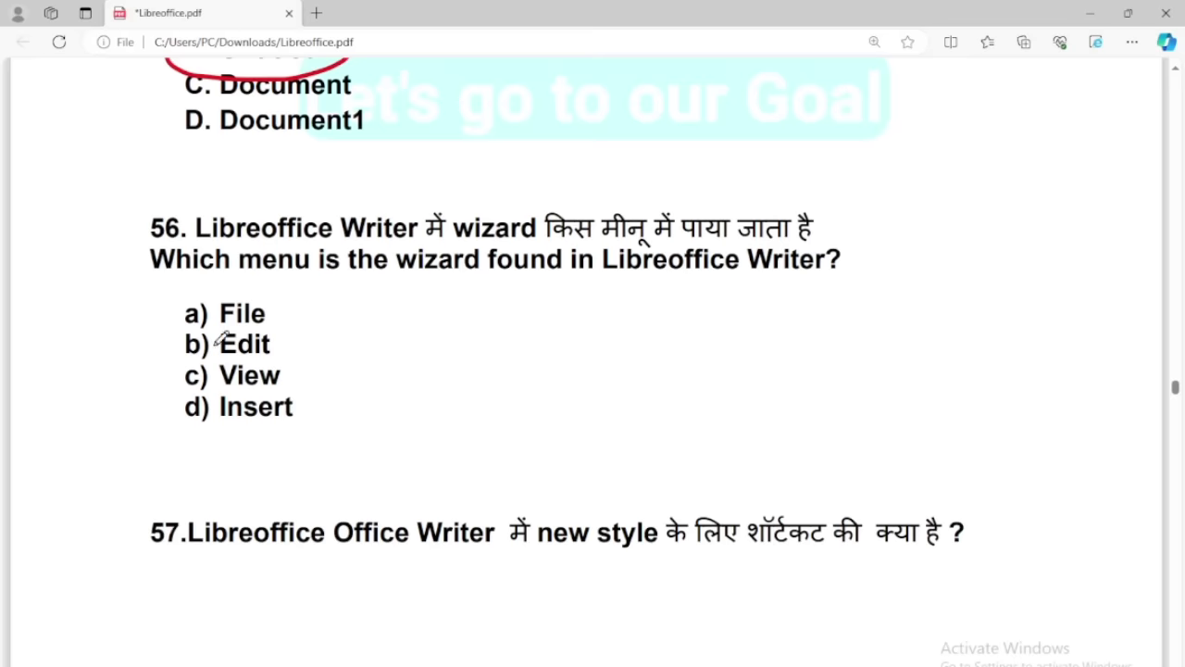
Circle option a File under question 56, and mark option b shift+F11 under question 57 after checking the style commands in LibreOffice Writer.
mouse_move(287, 293)
mouse_down()
mouse_move(171, 303)
mouse_move(254, 329)
mouse_move(305, 294)
mouse_move(291, 310)
mouse_up()
scroll(367, 432, down, 4)
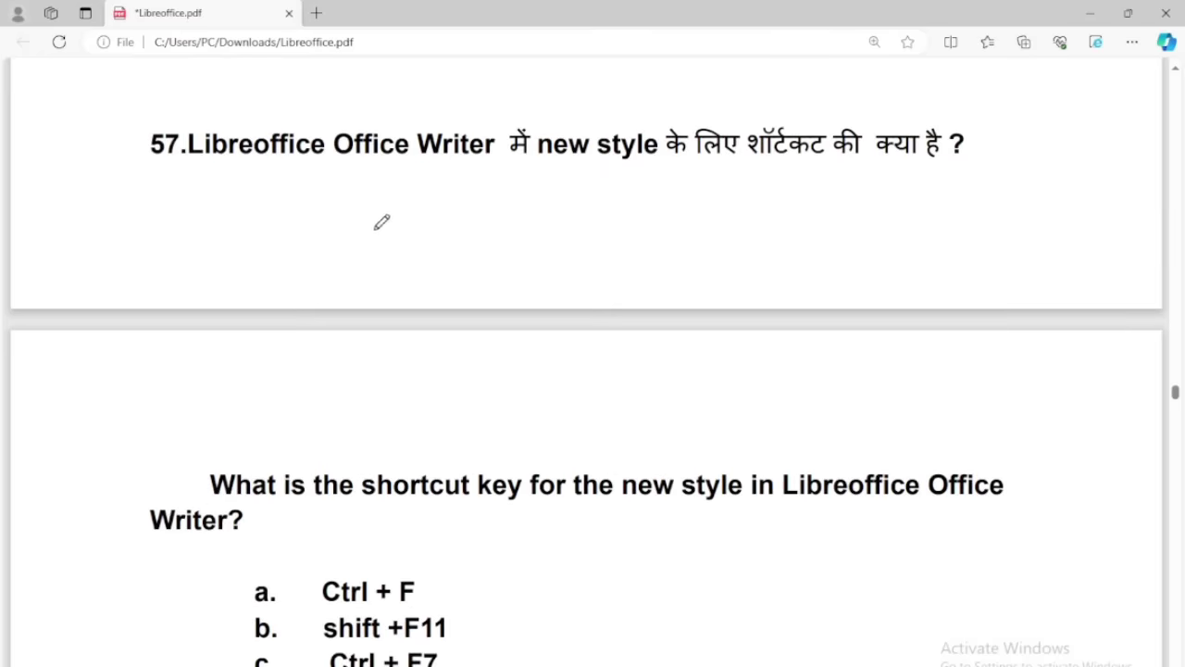
scroll(555, 396, down, 3)
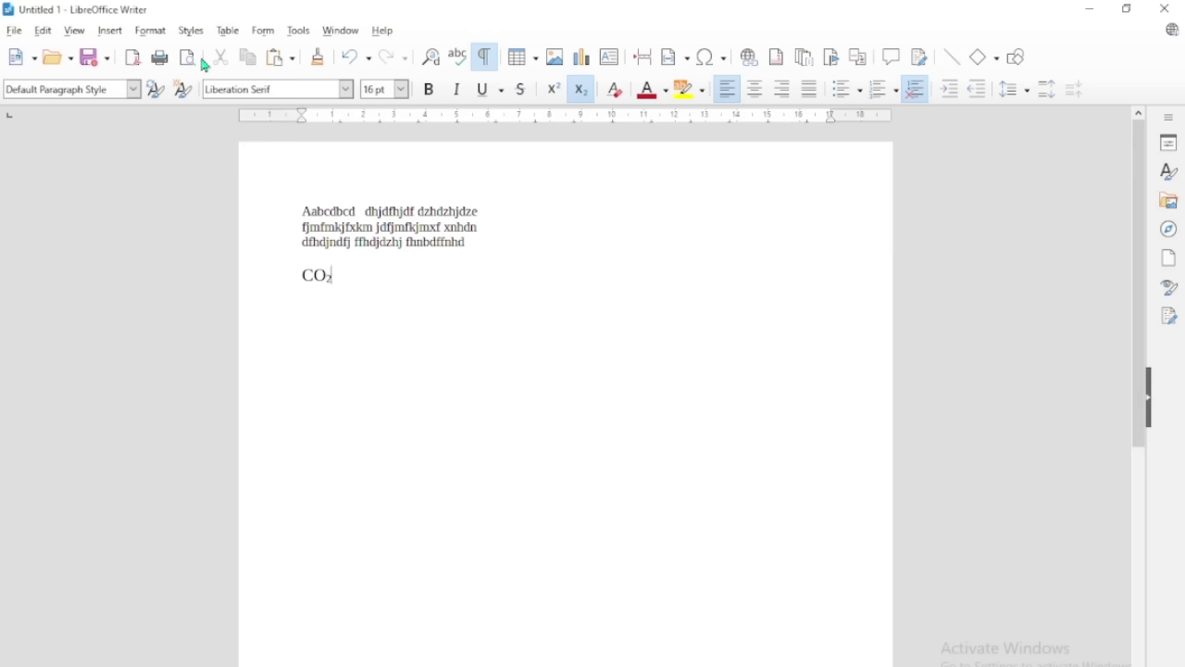
click(192, 31)
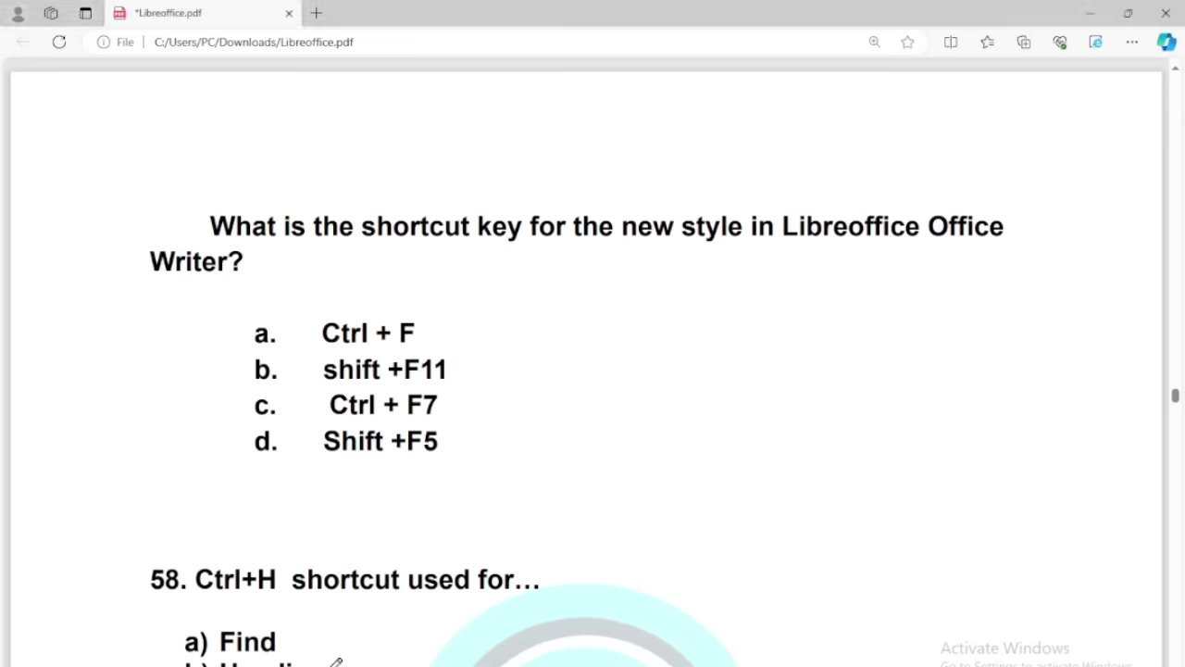
mouse_move(452, 354)
mouse_down()
mouse_move(281, 353)
mouse_move(365, 400)
mouse_move(424, 341)
mouse_move(433, 390)
mouse_move(584, 296)
mouse_up()
Circle option c Find & Replace under question 58, and circle and tick option a Normal View under question 59.
scroll(368, 460, down, 5)
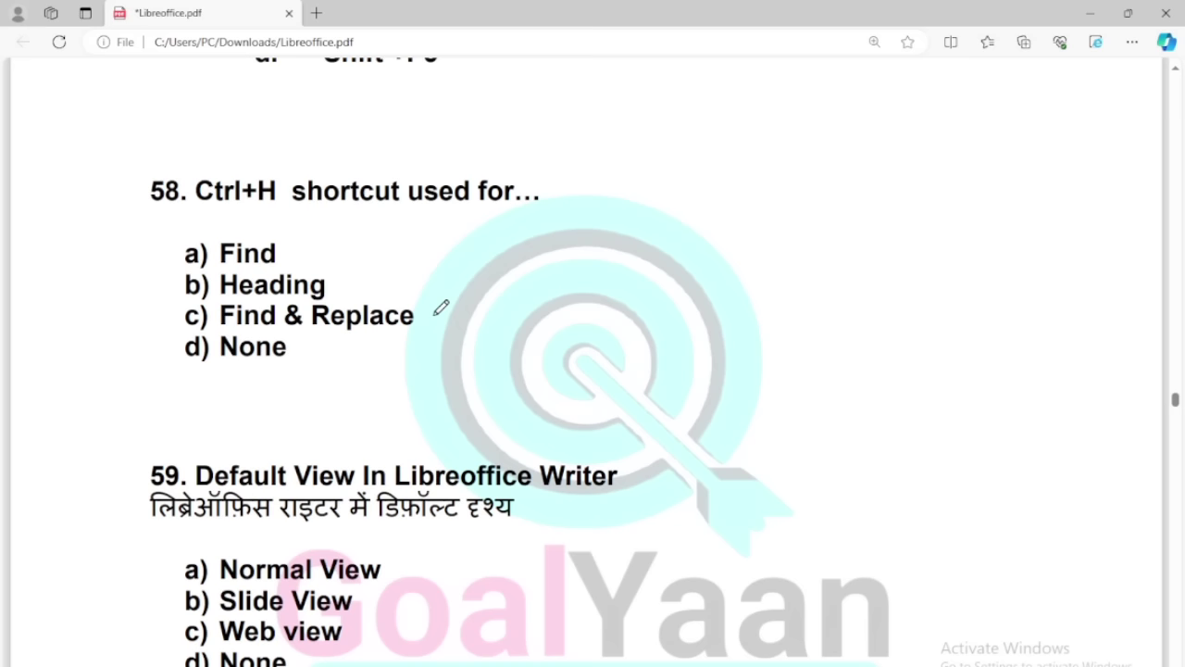
mouse_move(441, 306)
mouse_down()
mouse_move(197, 295)
mouse_move(252, 341)
mouse_move(450, 309)
mouse_up()
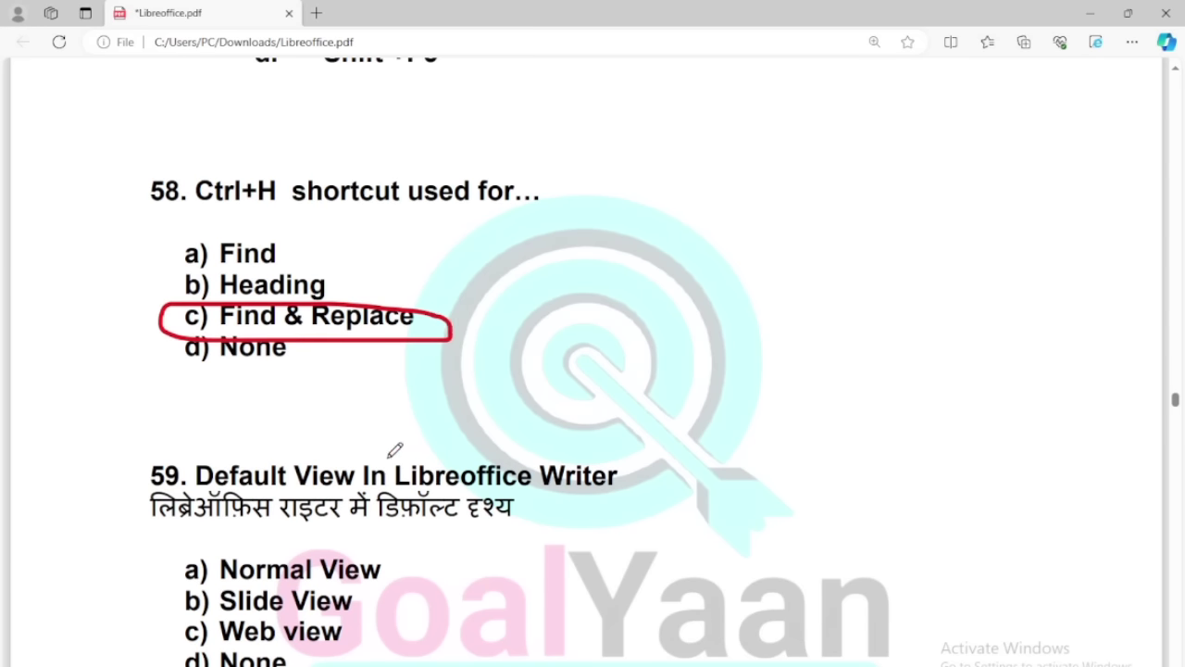
scroll(399, 445, down, 3)
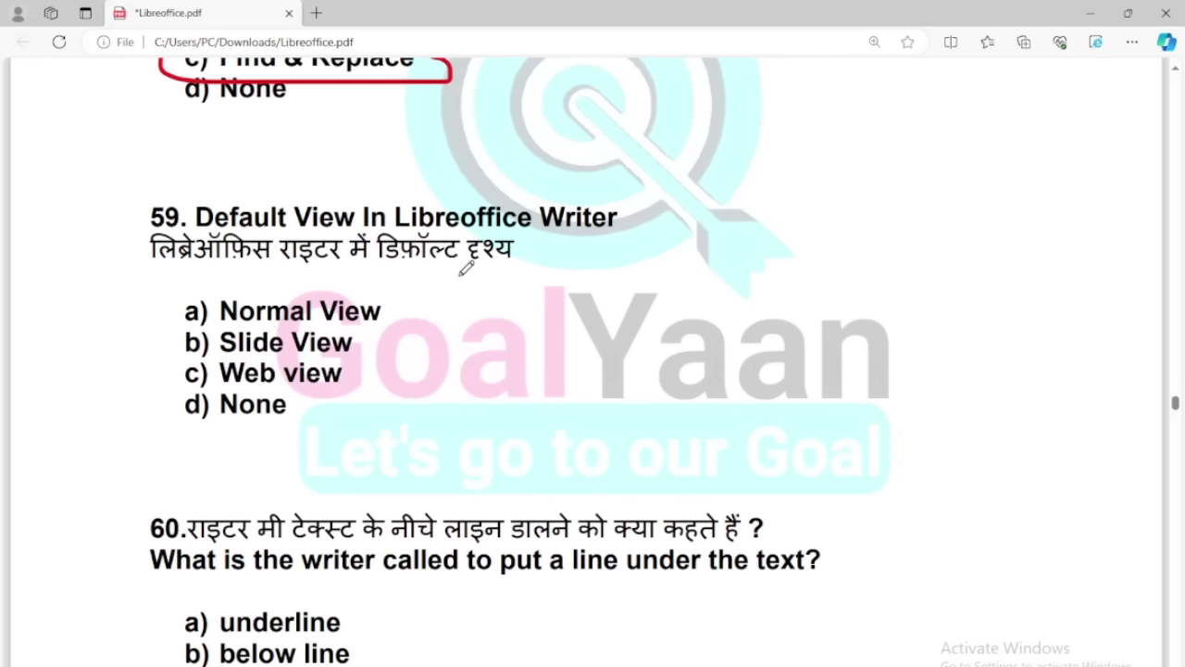
drag(464, 274, 522, 273)
drag(276, 192, 479, 159)
mouse_move(407, 295)
mouse_down()
mouse_move(177, 277)
mouse_move(319, 318)
mouse_move(392, 286)
mouse_move(362, 289)
mouse_move(467, 332)
mouse_move(581, 299)
mouse_up()
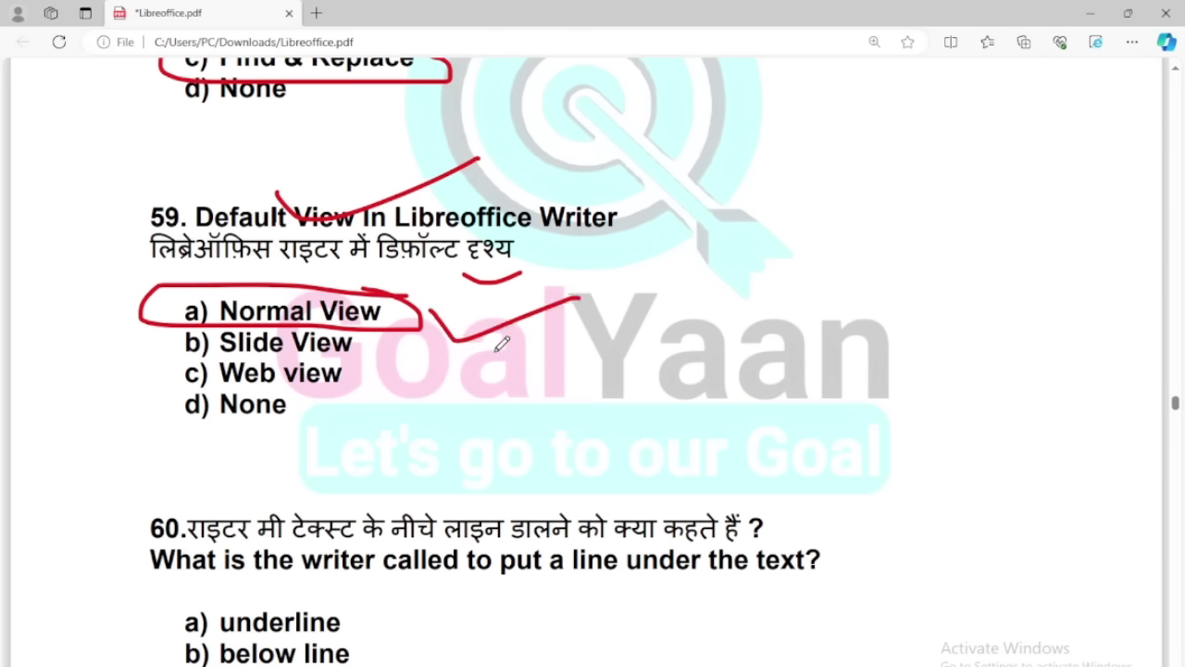
Circle option a underline under question 60 in the PDF.
scroll(501, 345, down, 2)
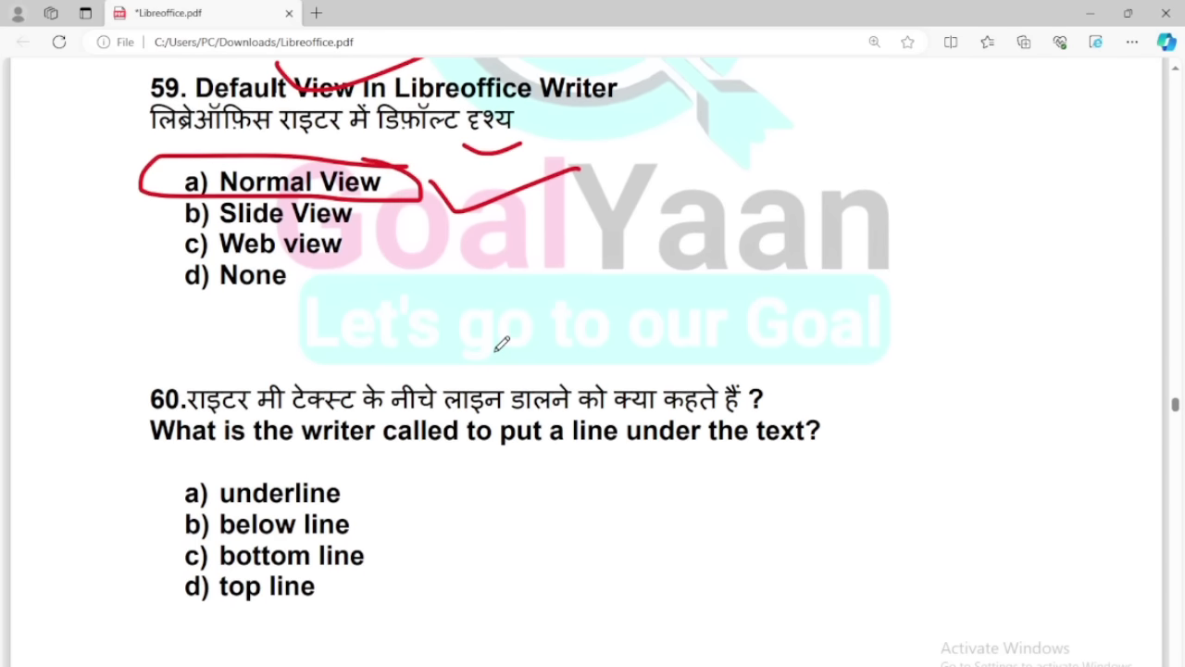
scroll(501, 345, down, 2)
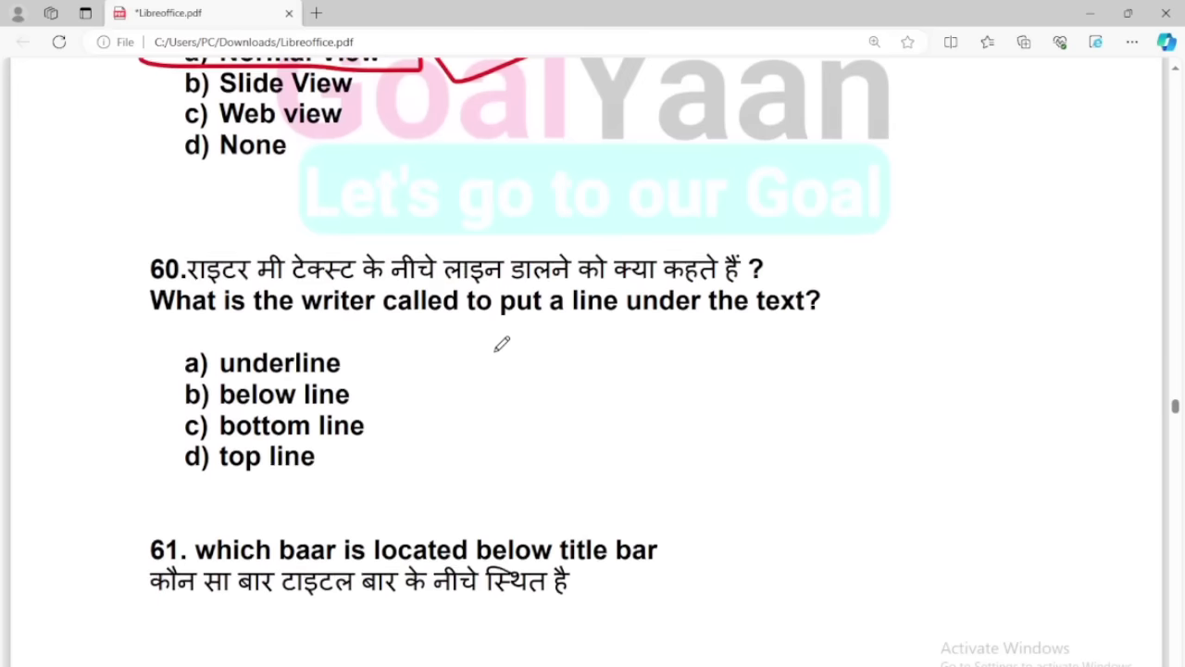
mouse_move(391, 340)
mouse_down()
mouse_move(151, 356)
mouse_move(397, 355)
mouse_move(337, 331)
mouse_up()
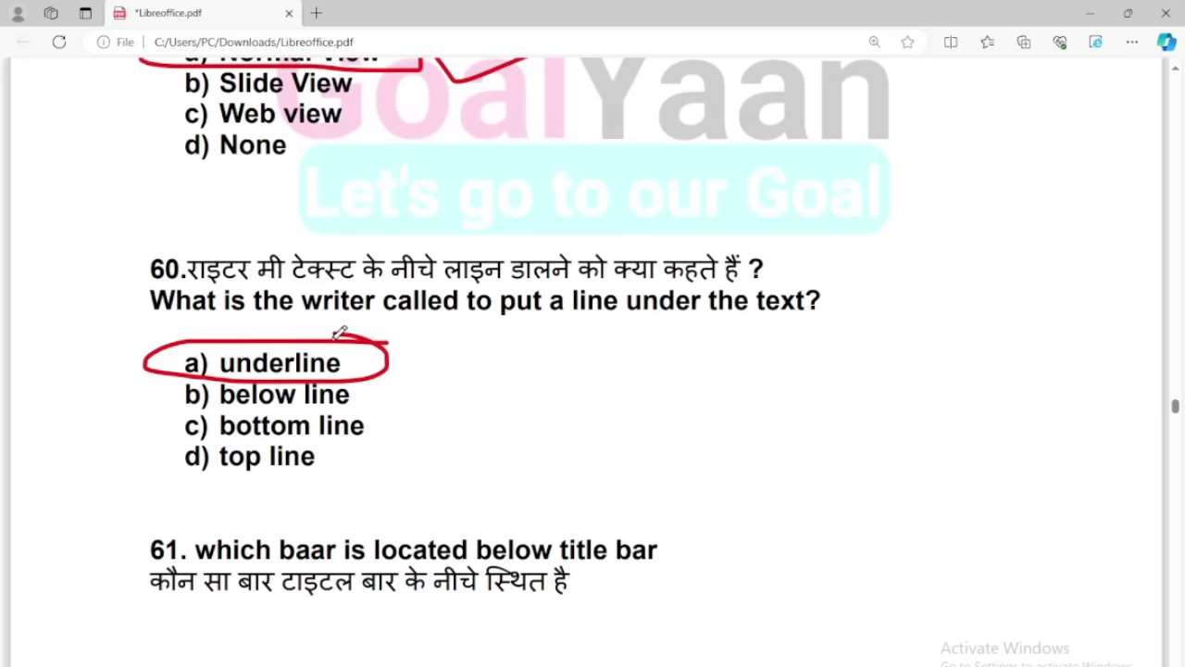
Circle option c Menu baar for question 61 in the PDF and put a tick beside option b Status baar.
scroll(430, 400, down, 6)
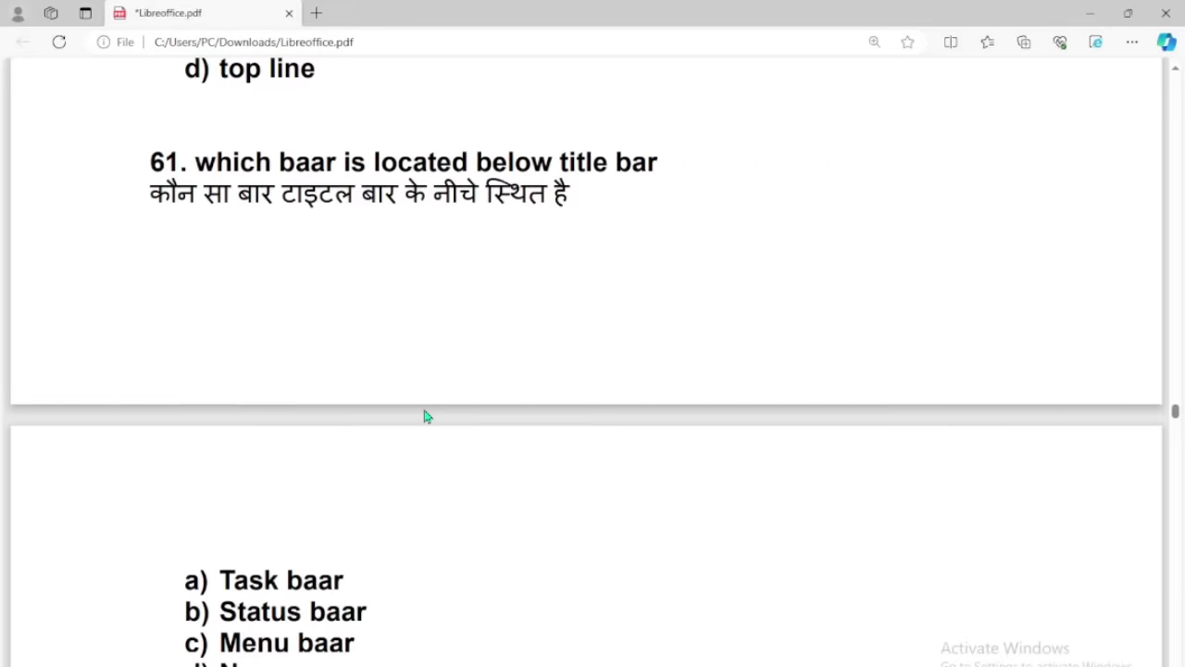
scroll(426, 412, down, 2)
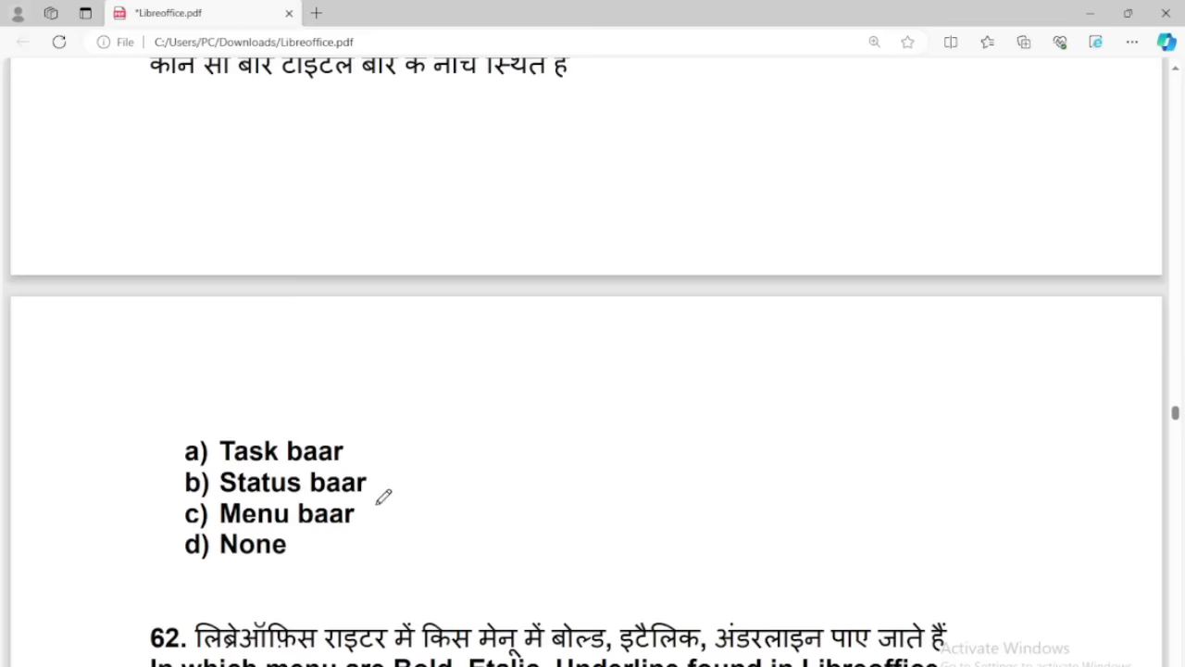
mouse_move(377, 504)
mouse_down()
mouse_move(177, 492)
mouse_move(294, 530)
mouse_move(377, 491)
mouse_up()
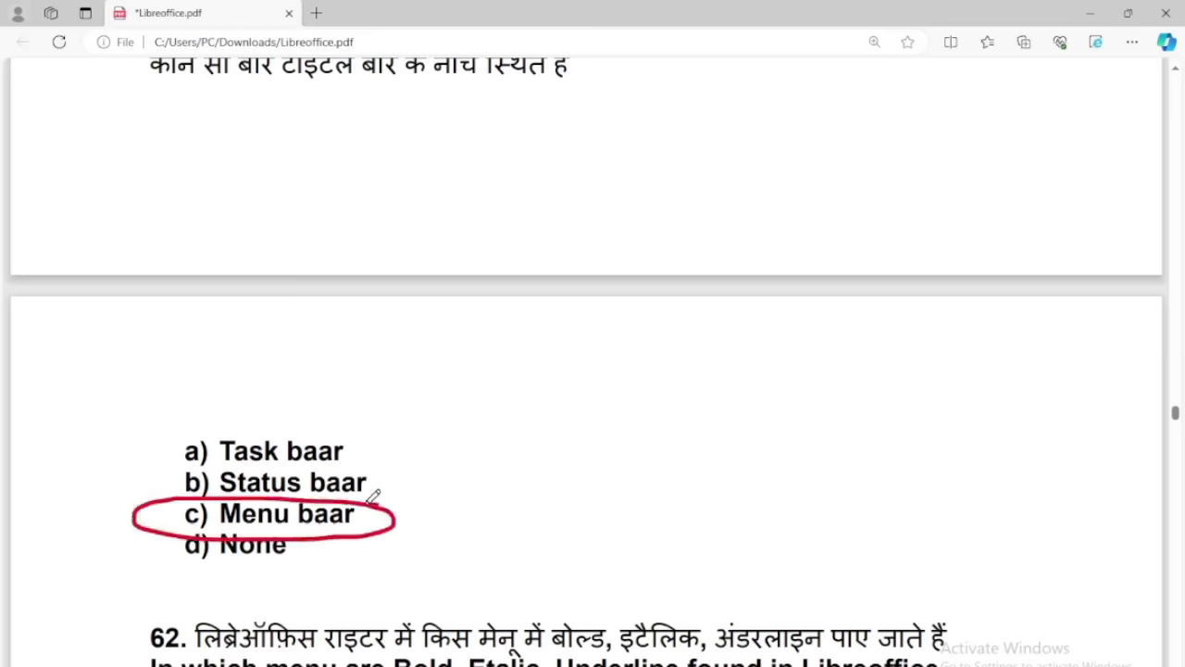
scroll(373, 494, down, 5)
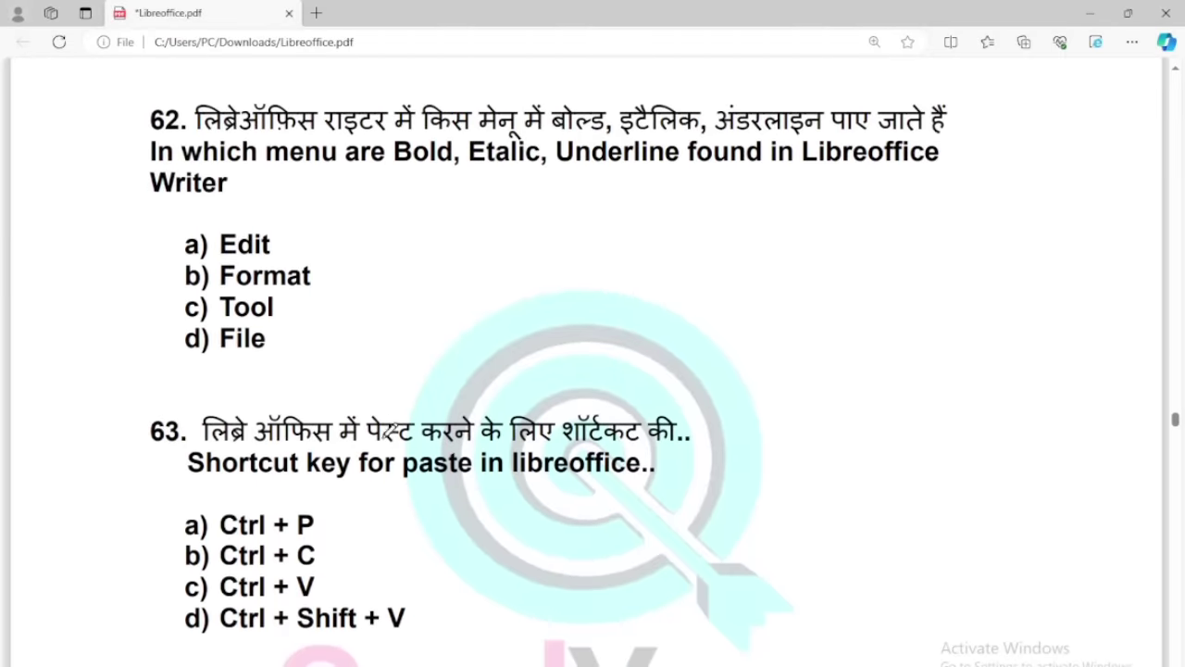
scroll(393, 419, up, 5)
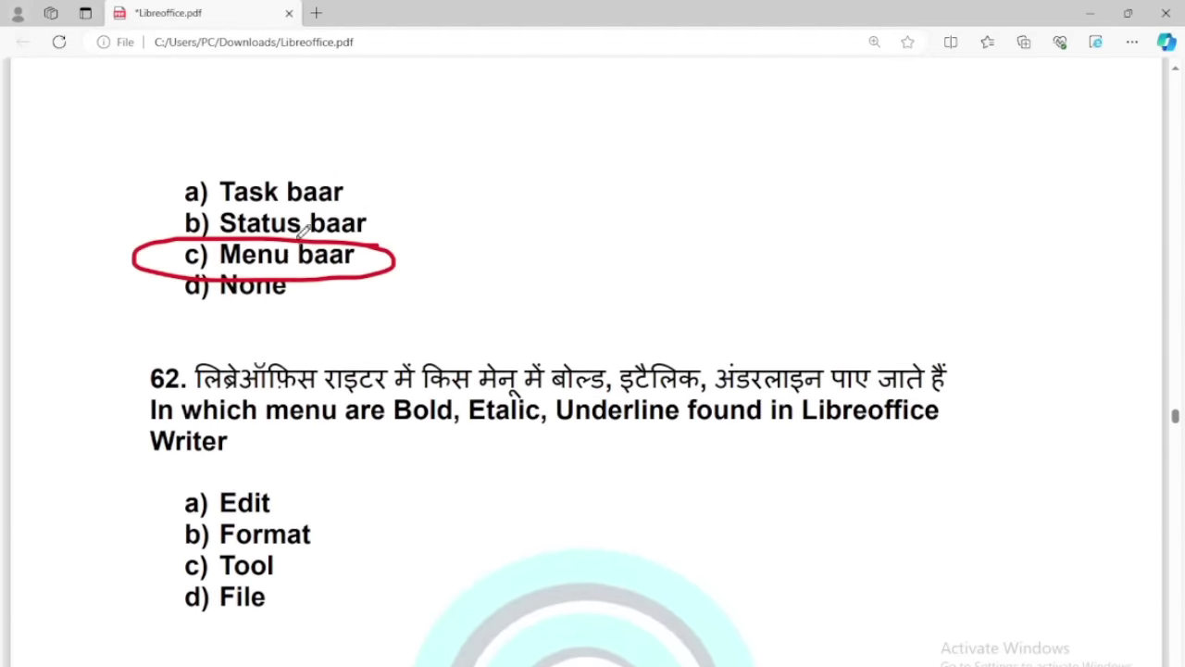
drag(372, 222, 460, 214)
Circle option b Format under question 62, and check the text formatting commands in LibreOffice Writer before returning to the PDF.
scroll(306, 462, down, 3)
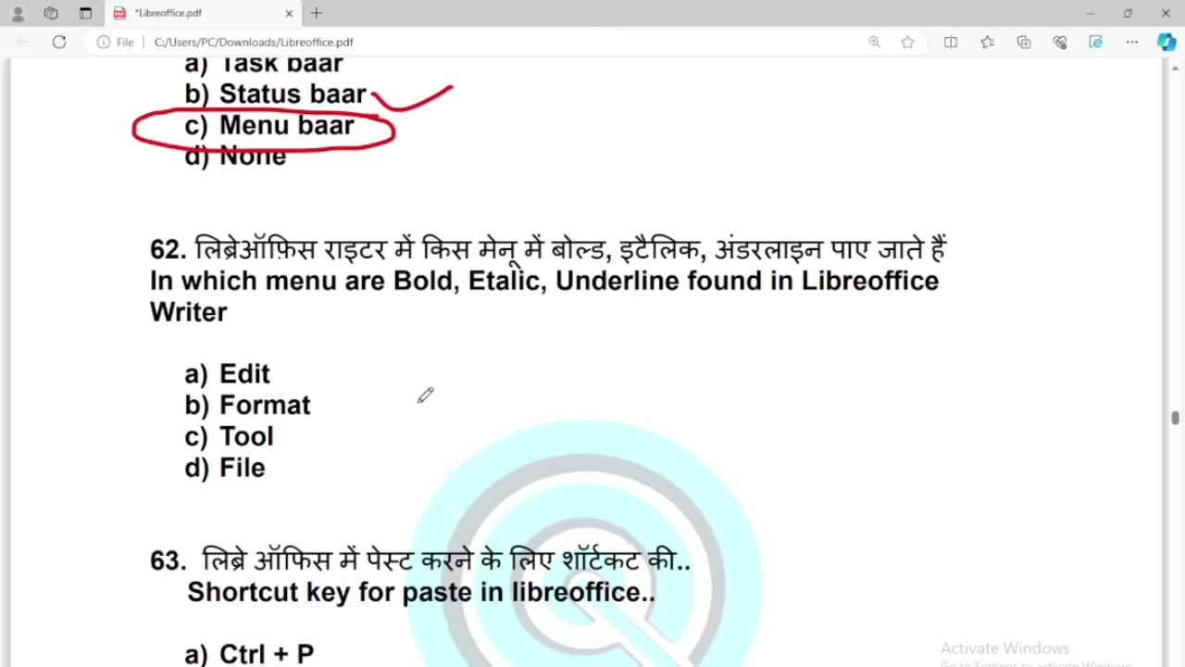
mouse_move(321, 381)
mouse_down()
mouse_move(154, 373)
mouse_move(278, 418)
mouse_move(334, 390)
mouse_up()
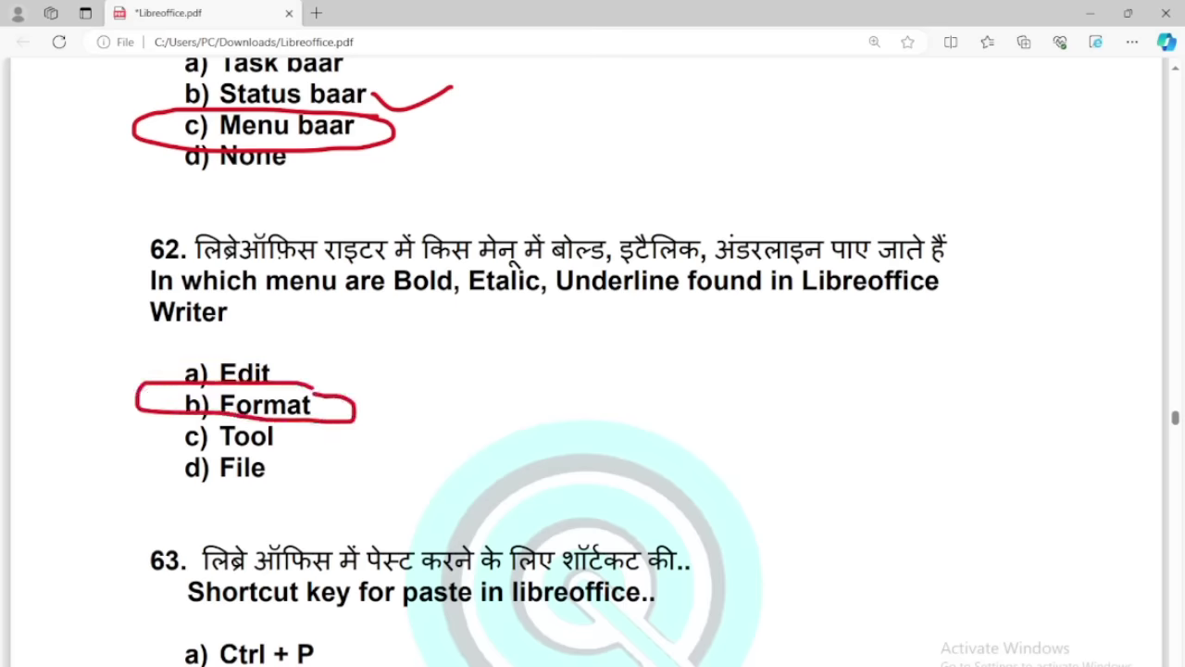
key(alt+Tab)
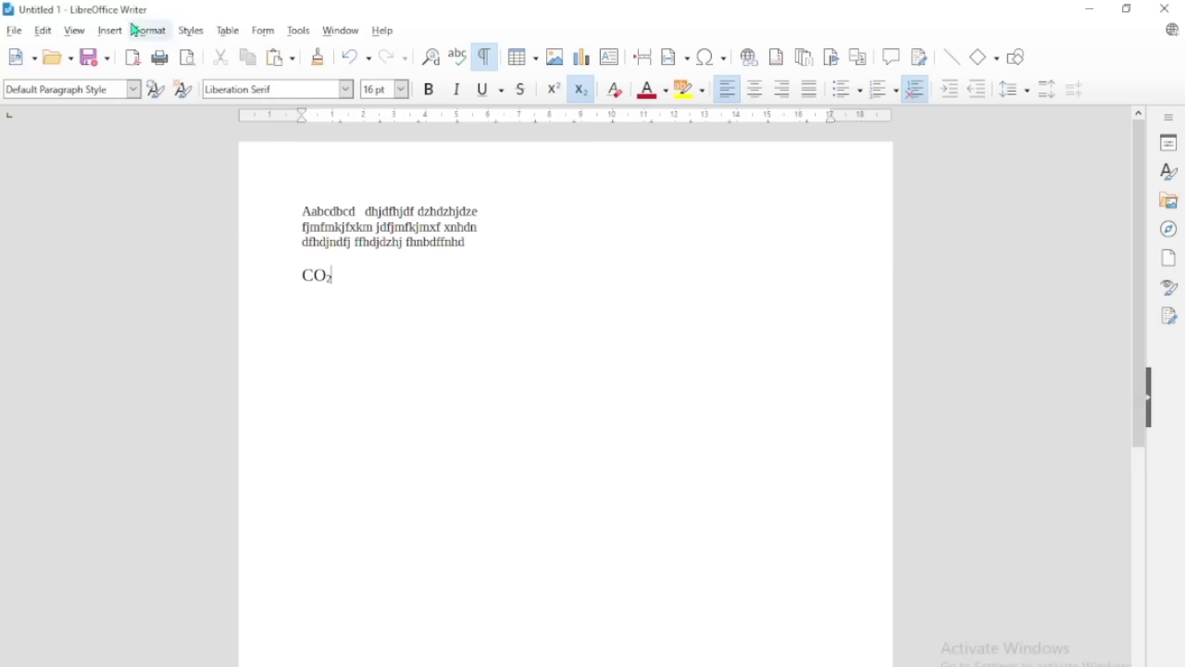
click(137, 31)
mouse_move(168, 53)
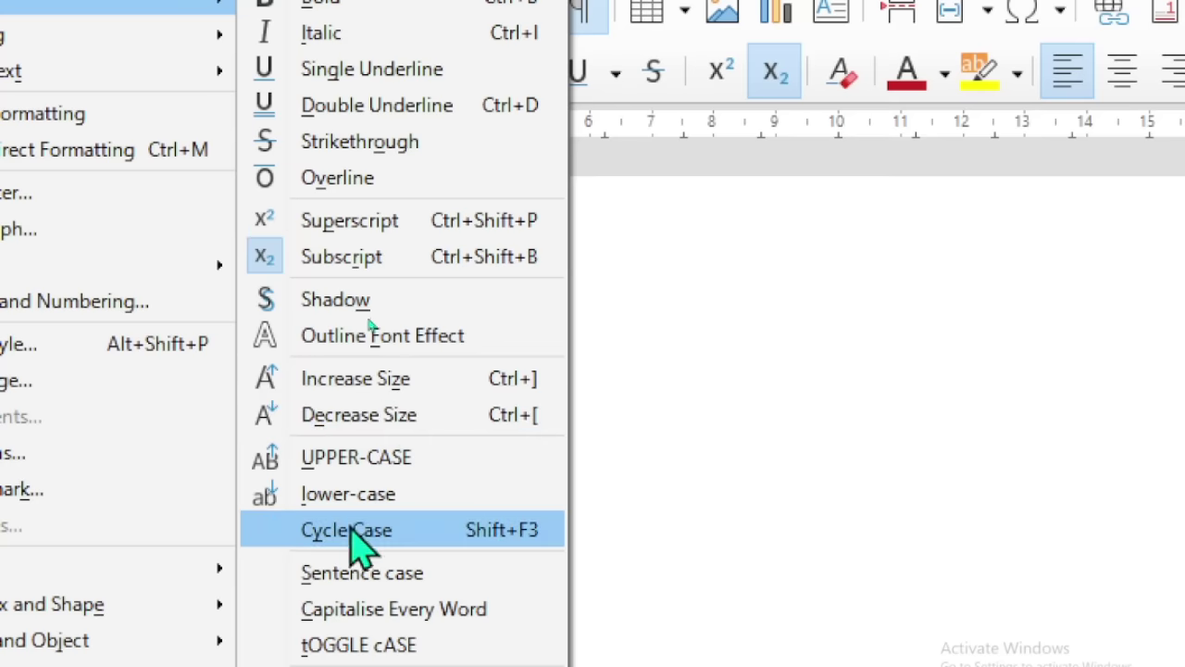
key(Escape)
key(Escape)
click(384, 55)
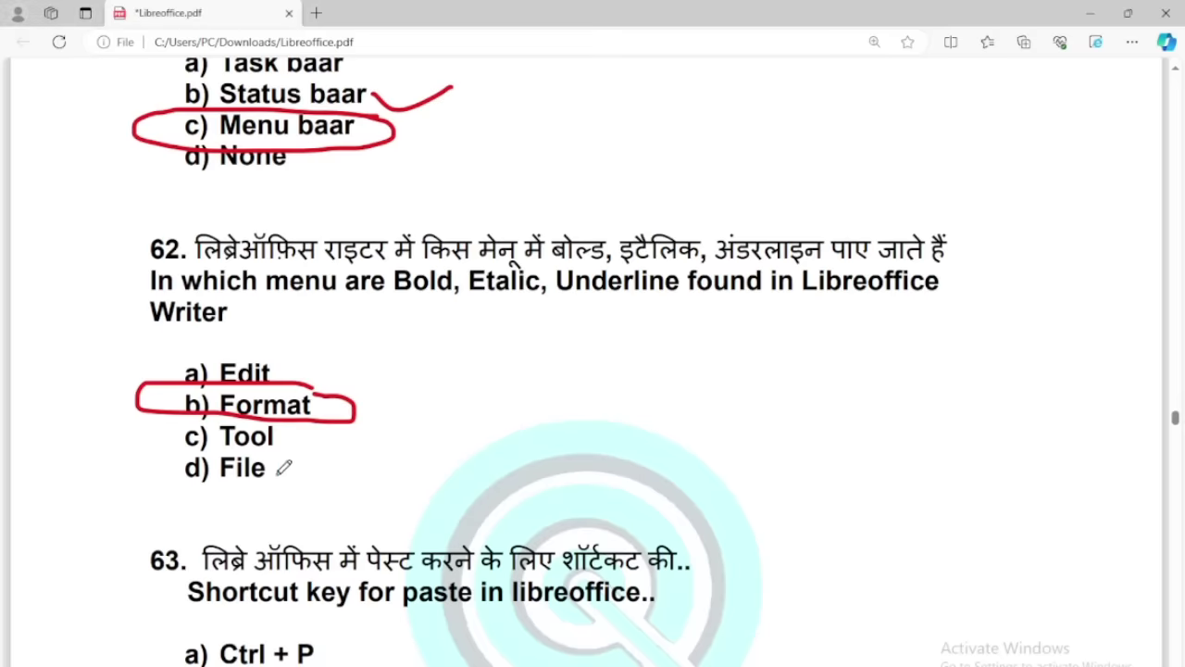
Circle option c Ctrl + V under question 63 and put ticks beside options a, b and d.
scroll(279, 435, down, 3)
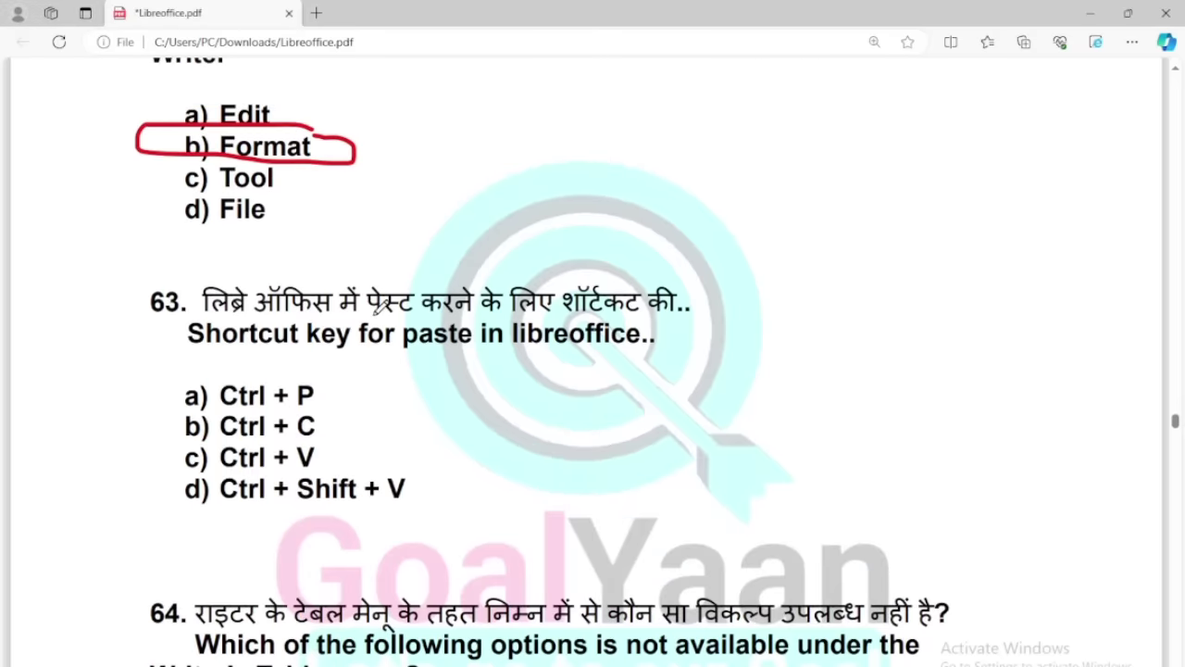
scroll(383, 427, down, 3)
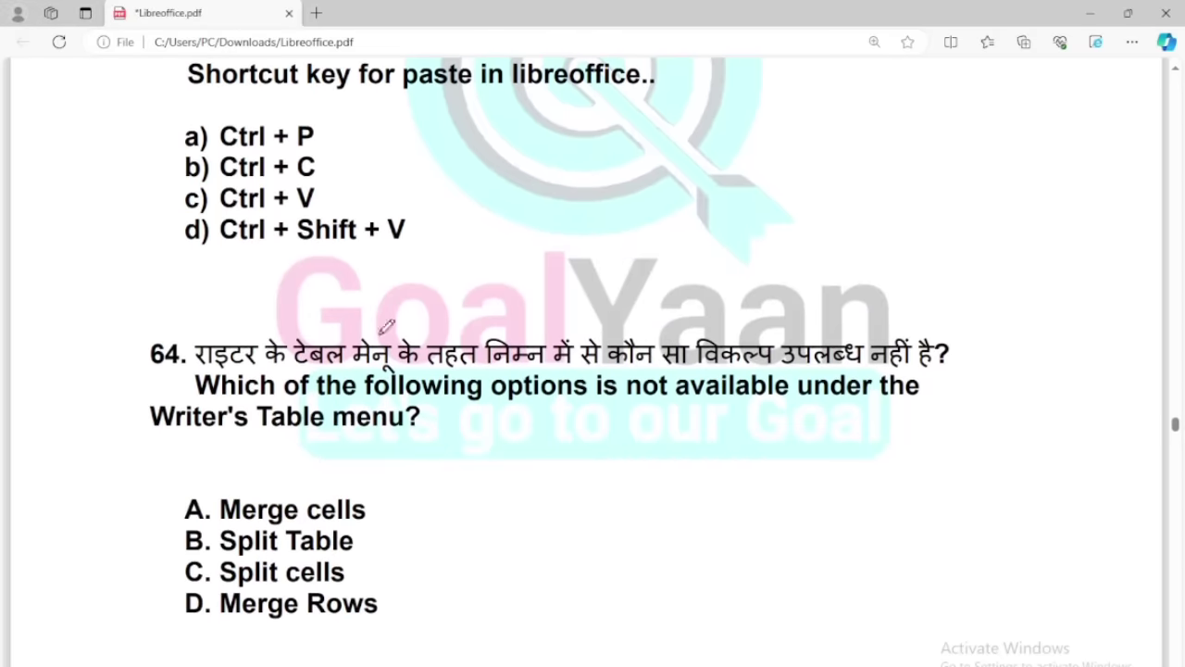
scroll(386, 270, up, 3)
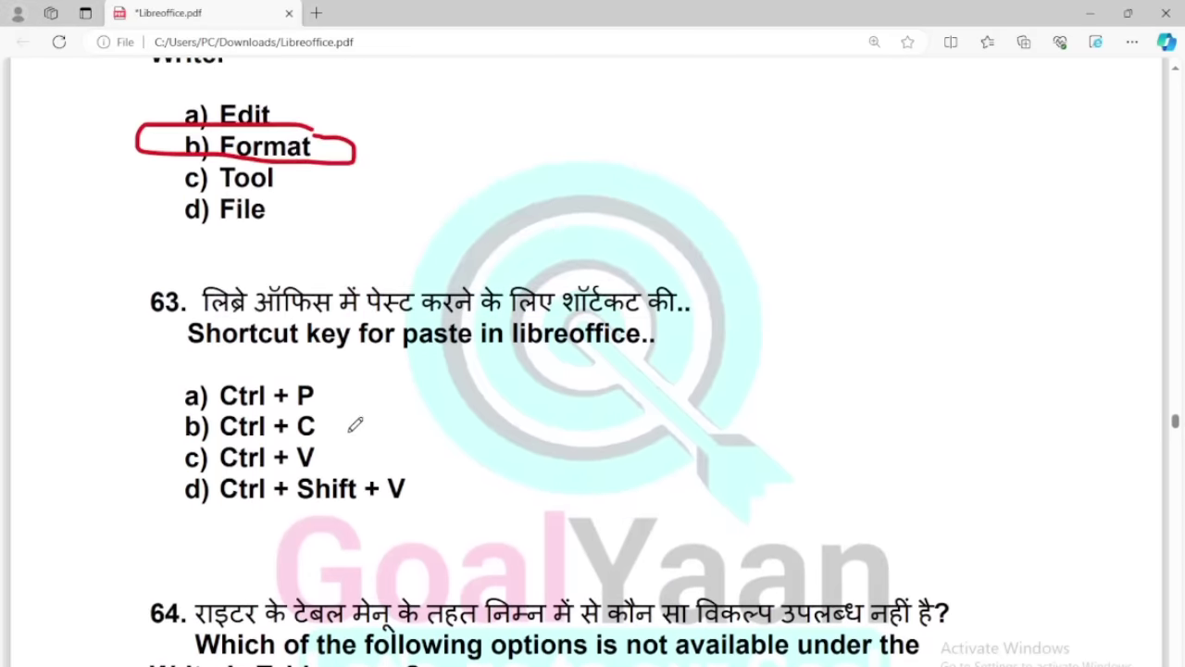
mouse_move(342, 444)
mouse_down()
mouse_move(120, 443)
mouse_move(296, 472)
mouse_move(340, 443)
mouse_up()
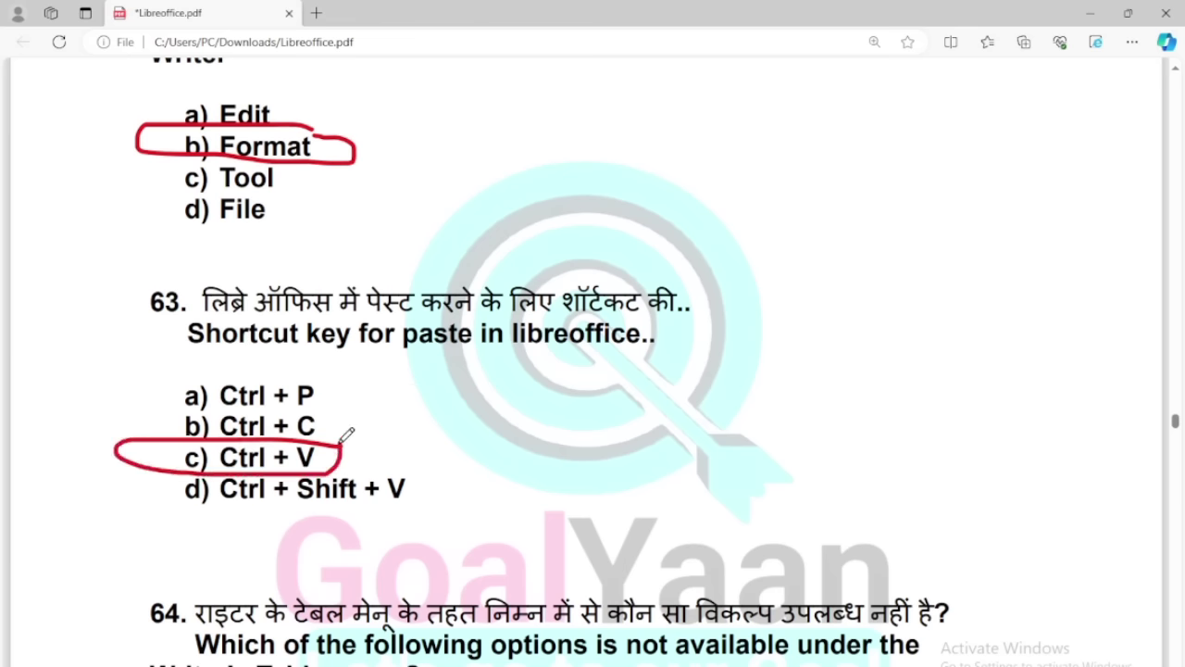
drag(325, 393, 368, 377)
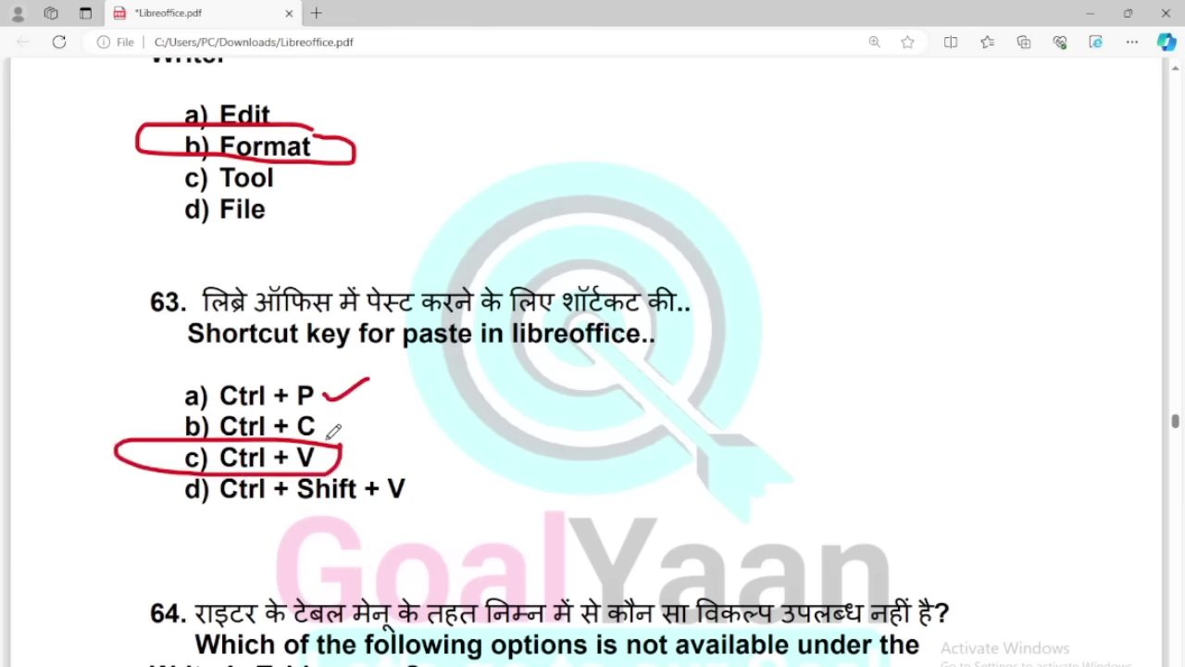
drag(329, 429, 366, 416)
drag(425, 497, 472, 489)
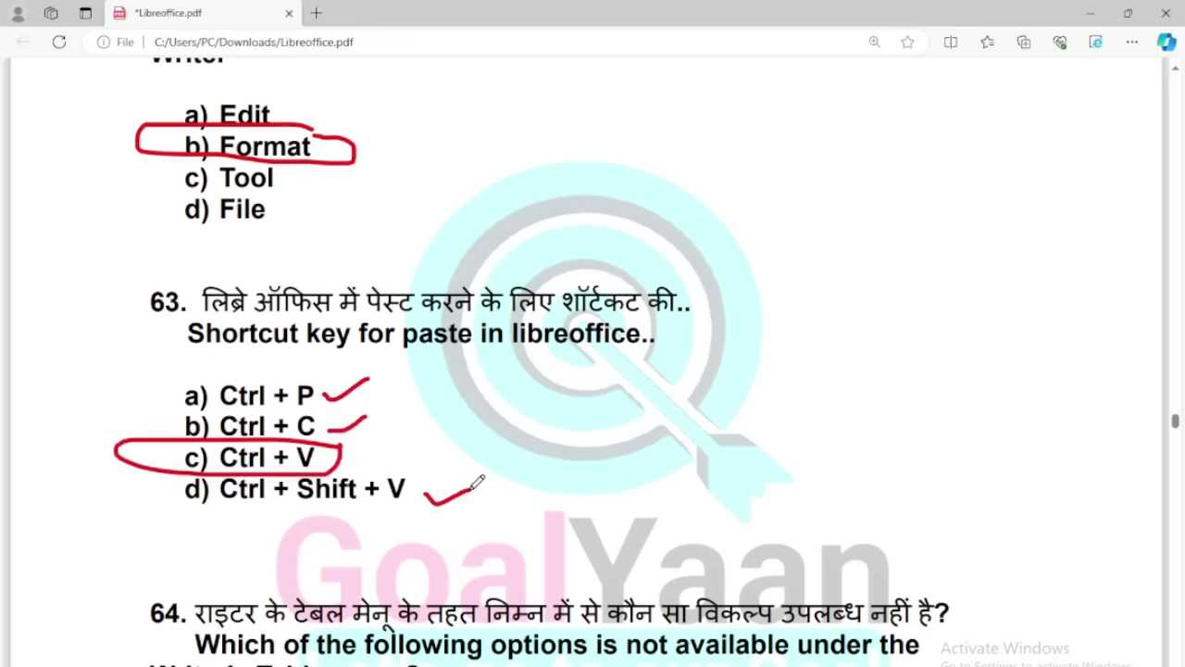
Tick options A, B and C and circle option D Merge Rows under question 64, and check the table commands in LibreOffice Writer.
scroll(460, 401, down, 4)
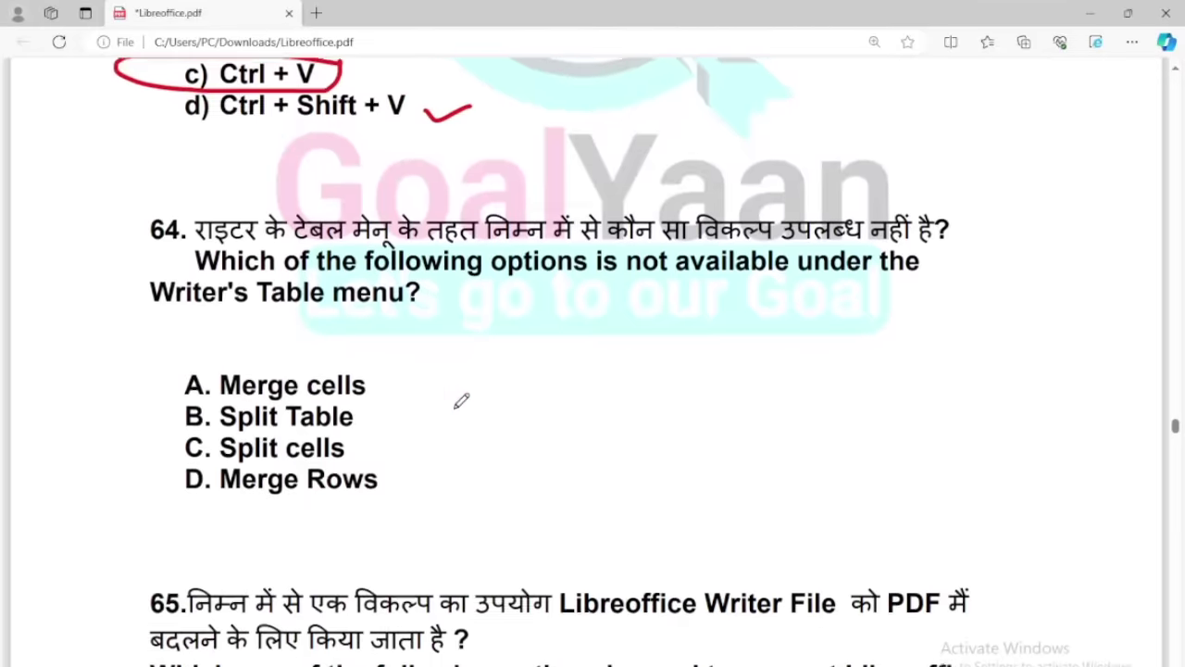
scroll(458, 401, down, 1)
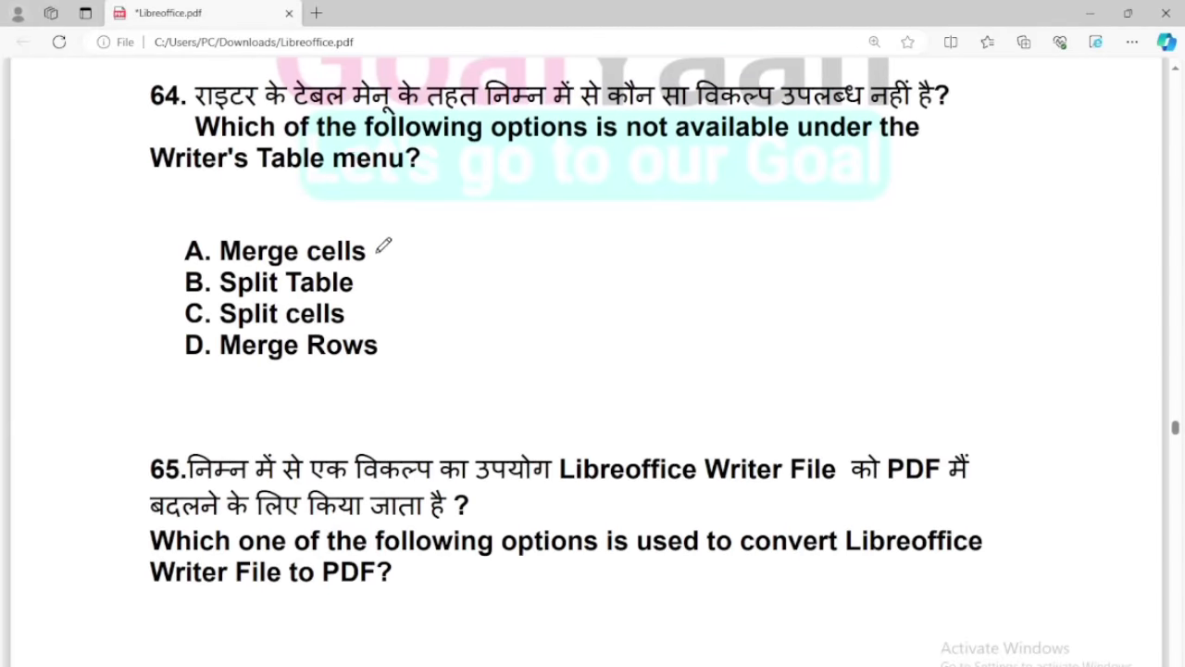
drag(376, 252, 401, 247)
drag(362, 287, 398, 285)
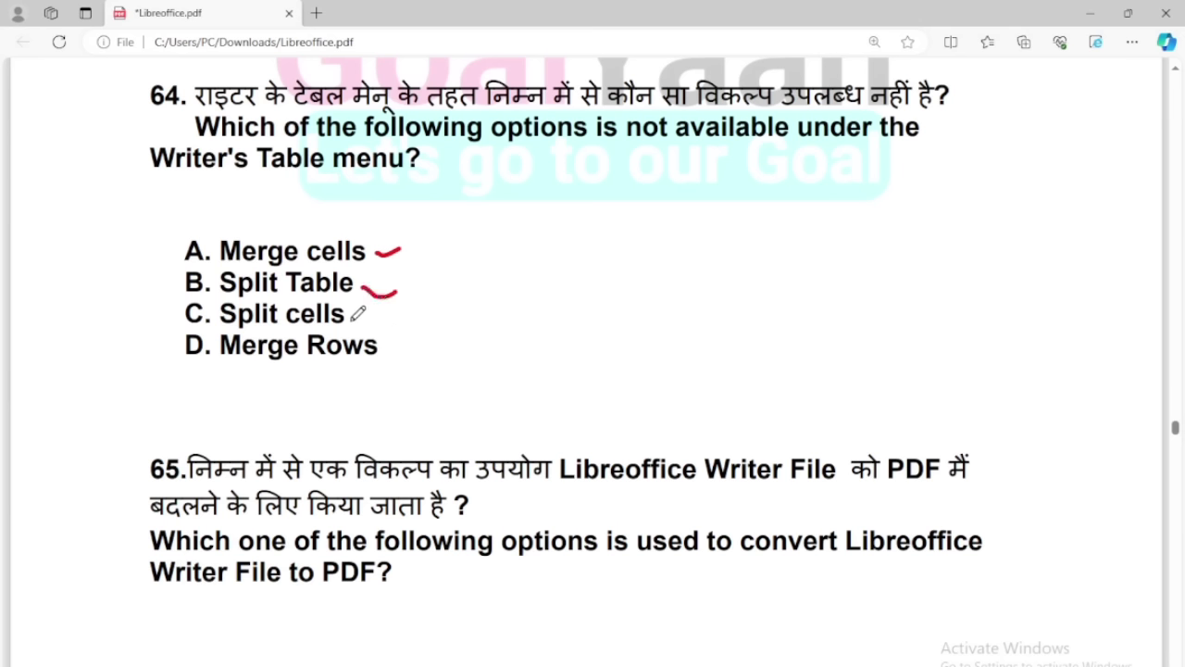
drag(354, 319, 387, 313)
mouse_move(407, 335)
mouse_down()
mouse_move(233, 320)
mouse_move(286, 401)
mouse_move(407, 339)
mouse_up()
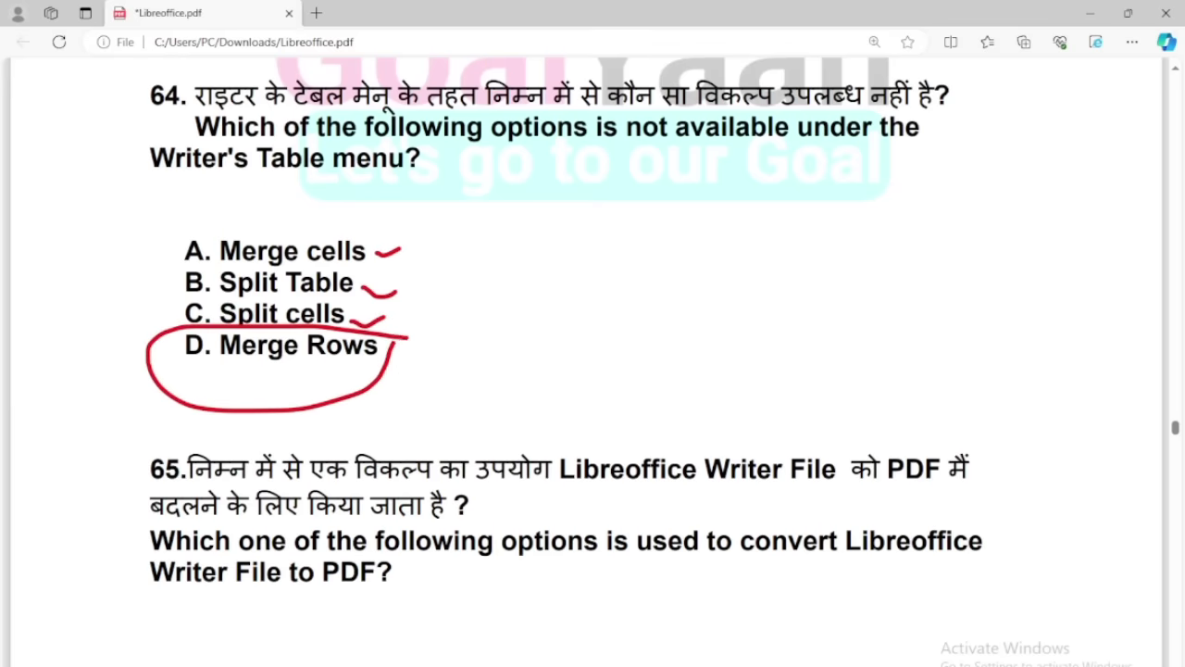
click(582, 634)
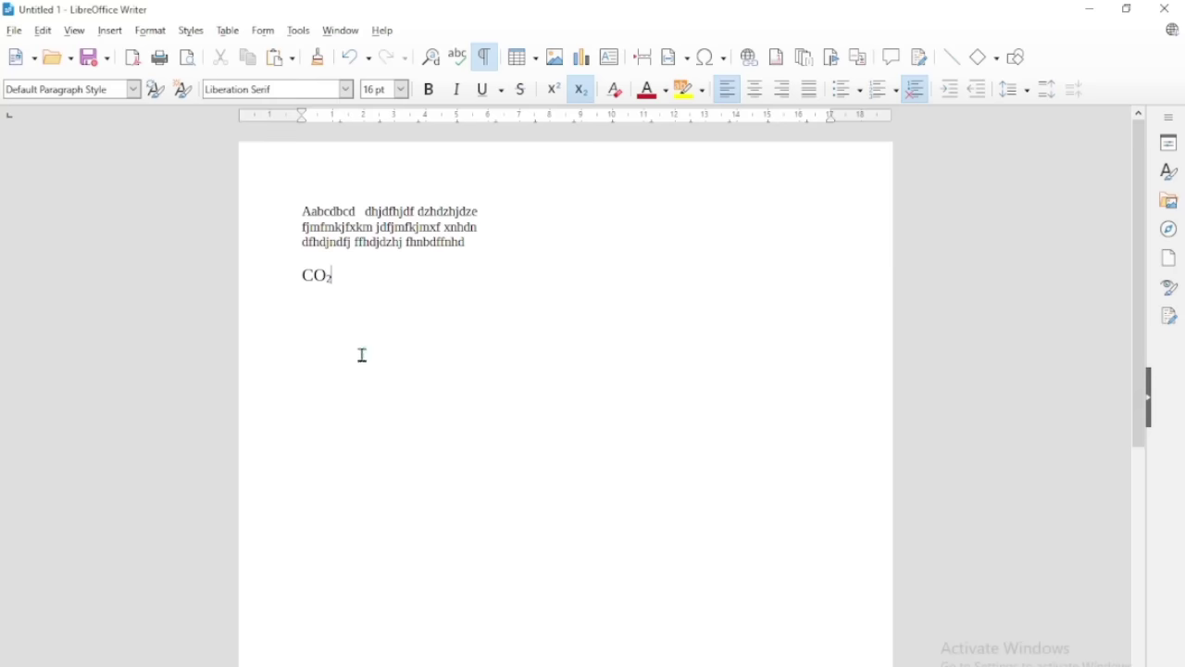
click(229, 30)
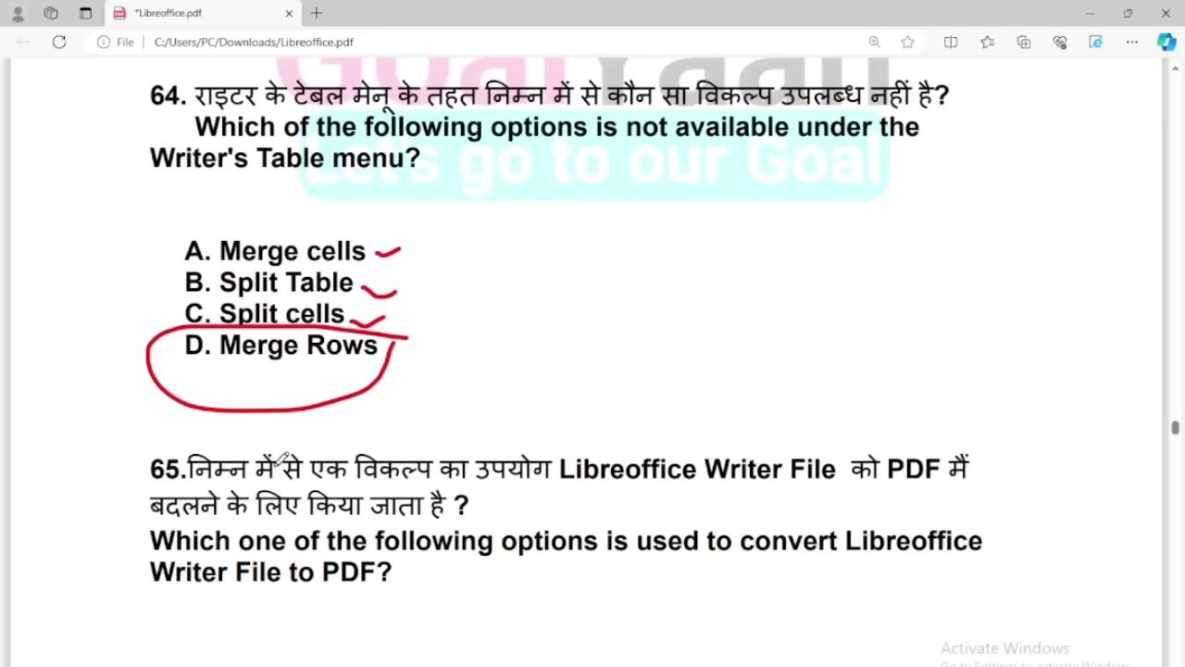
Check the Export As commands in LibreOffice Writer, and circle option B Export as PDF for question 65 in the PDF.
scroll(278, 455, down, 3)
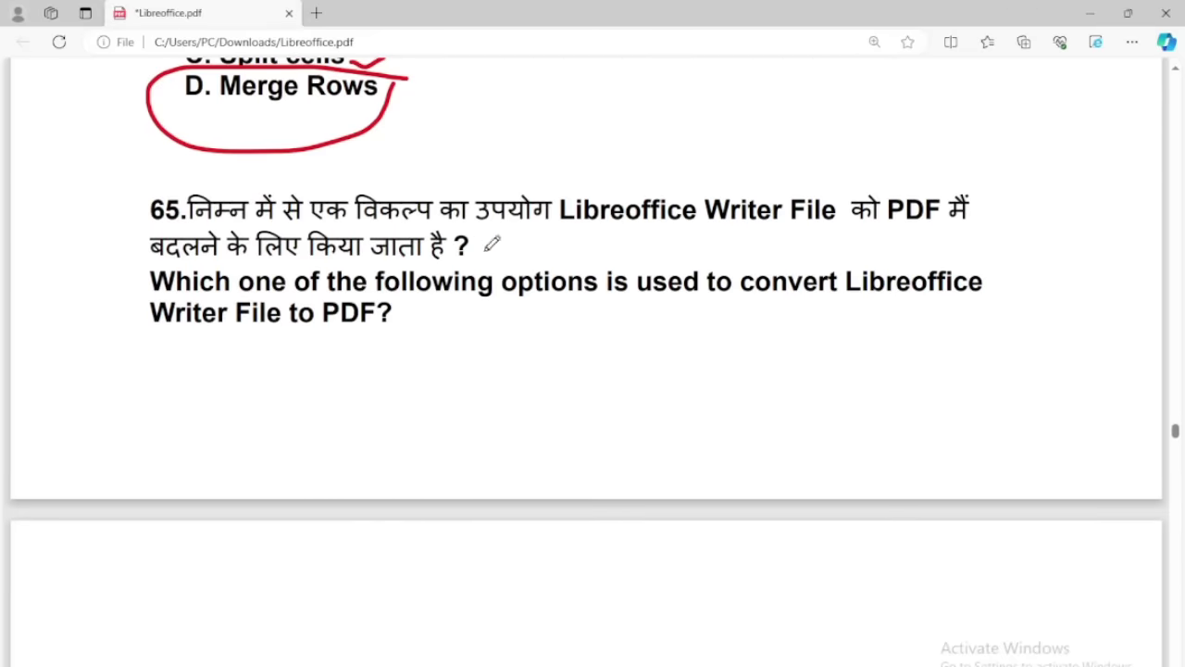
scroll(308, 382, down, 4)
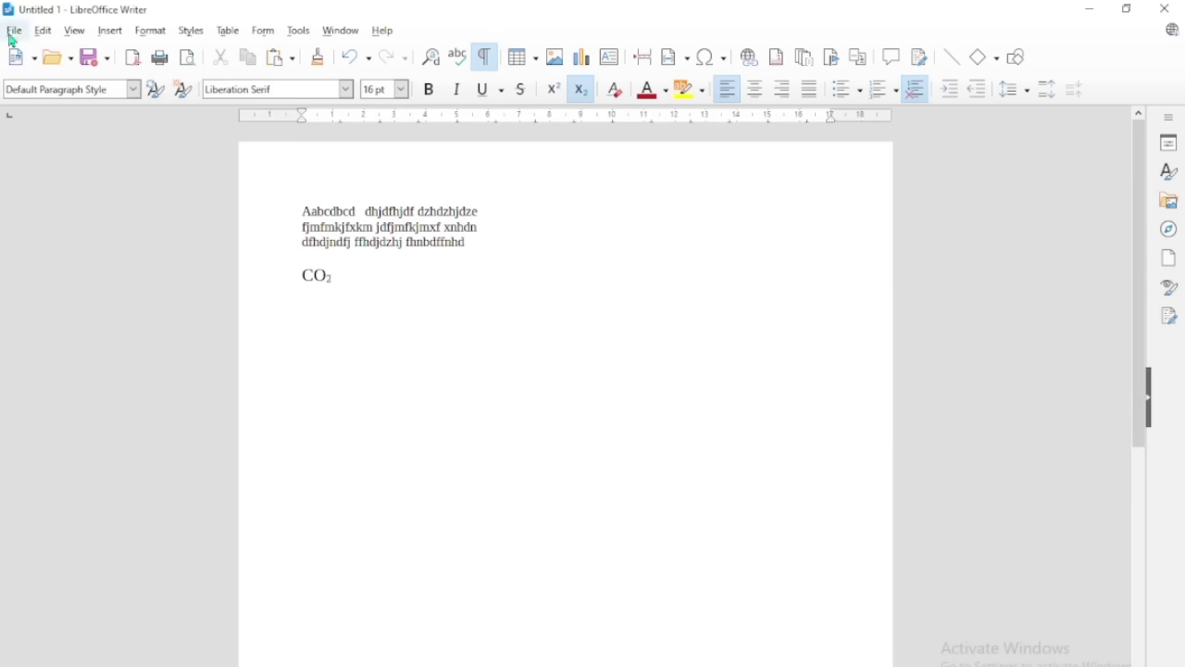
click(14, 33)
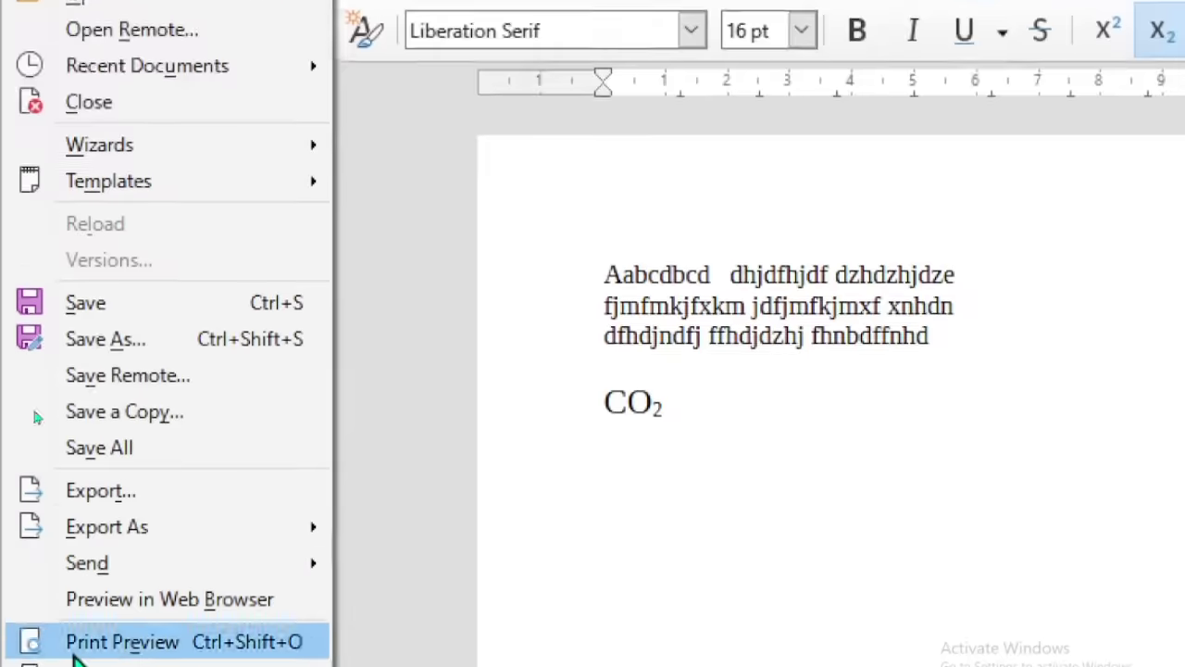
mouse_move(105, 403)
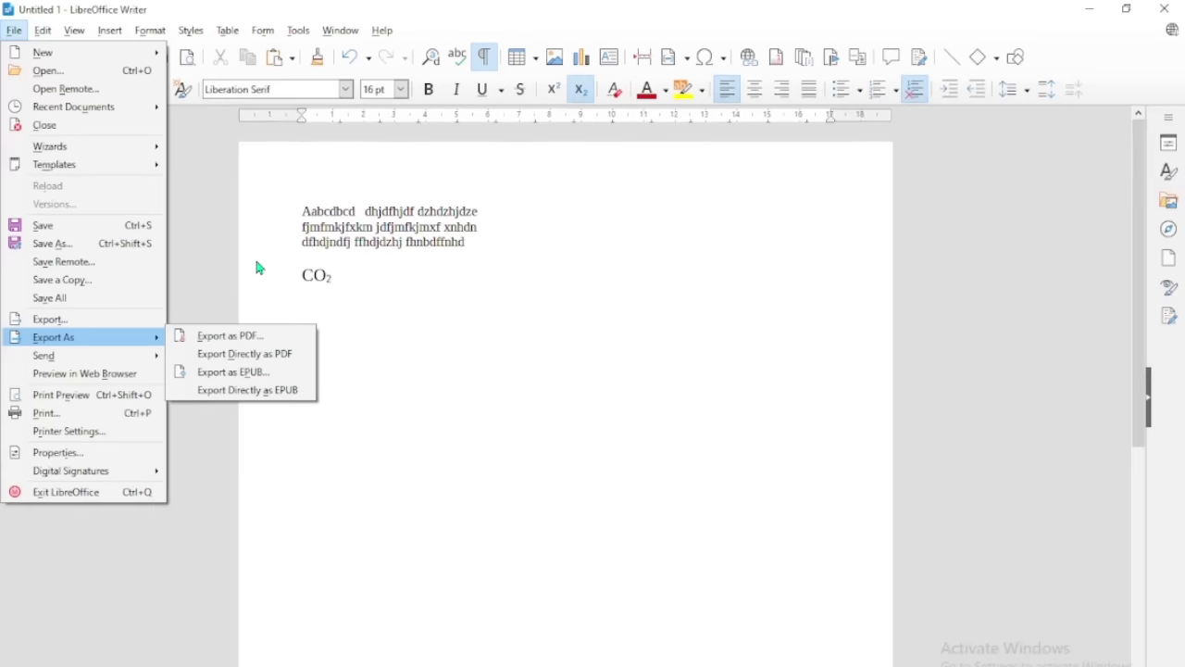
click(462, 630)
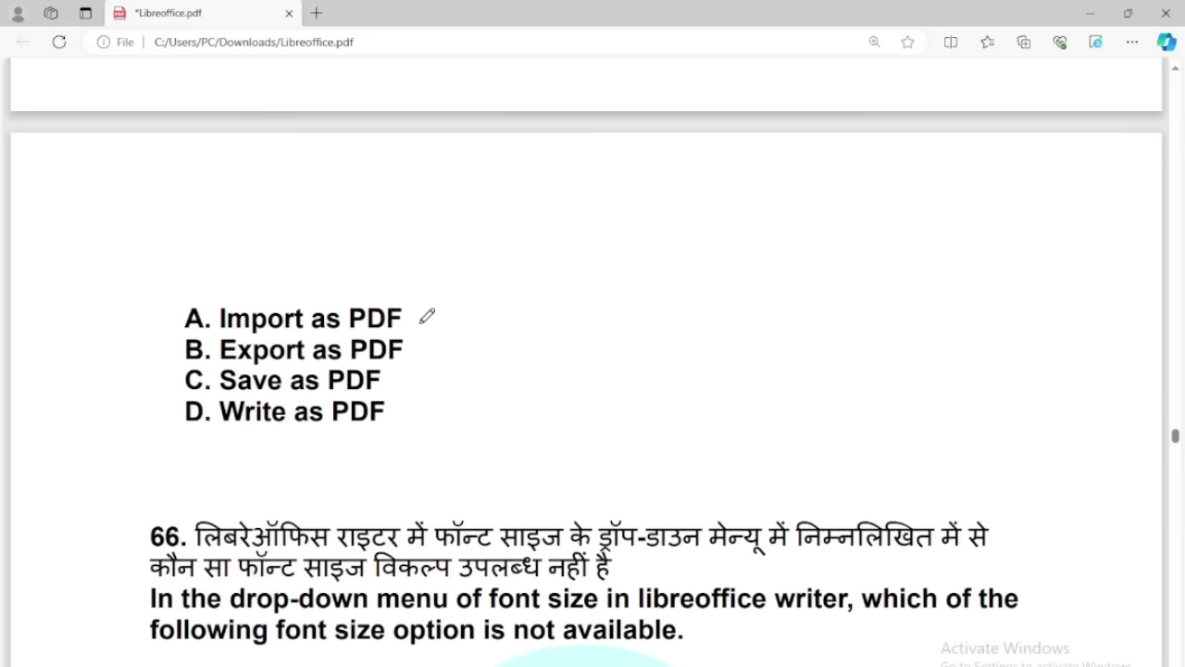
mouse_move(408, 326)
mouse_down()
mouse_move(268, 326)
mouse_move(155, 348)
mouse_move(418, 355)
mouse_move(417, 331)
mouse_up()
Examine the available font sizes in LibreOffice Writer for question 66 of the PDF.
scroll(406, 408, down, 4)
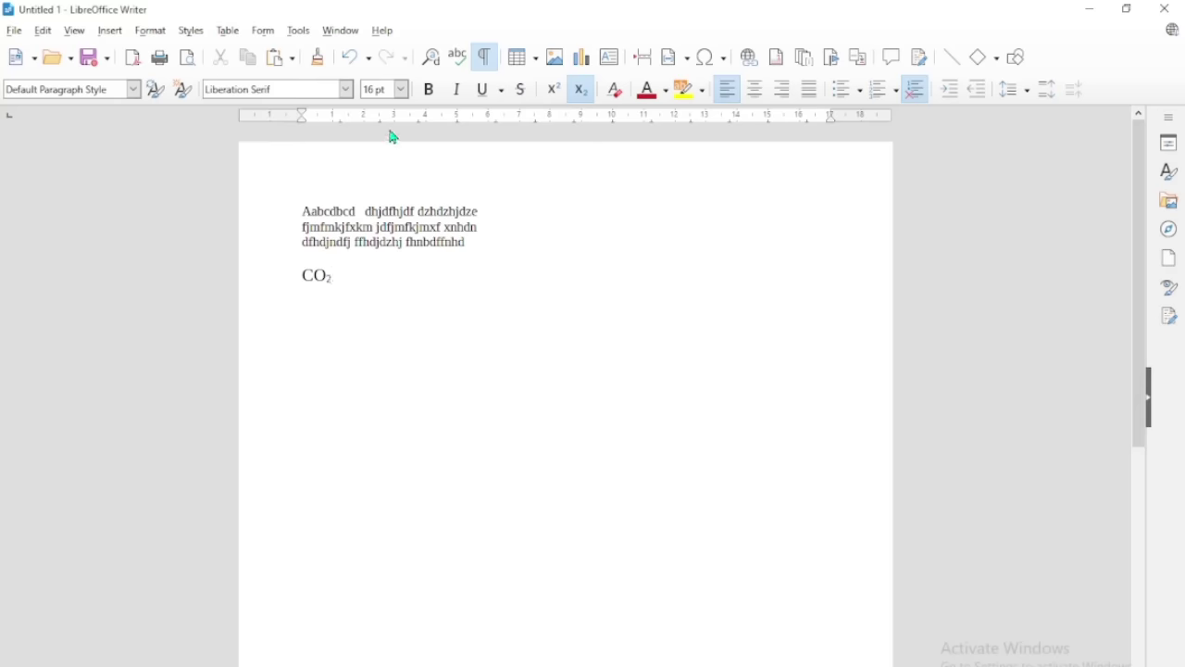
click(404, 90)
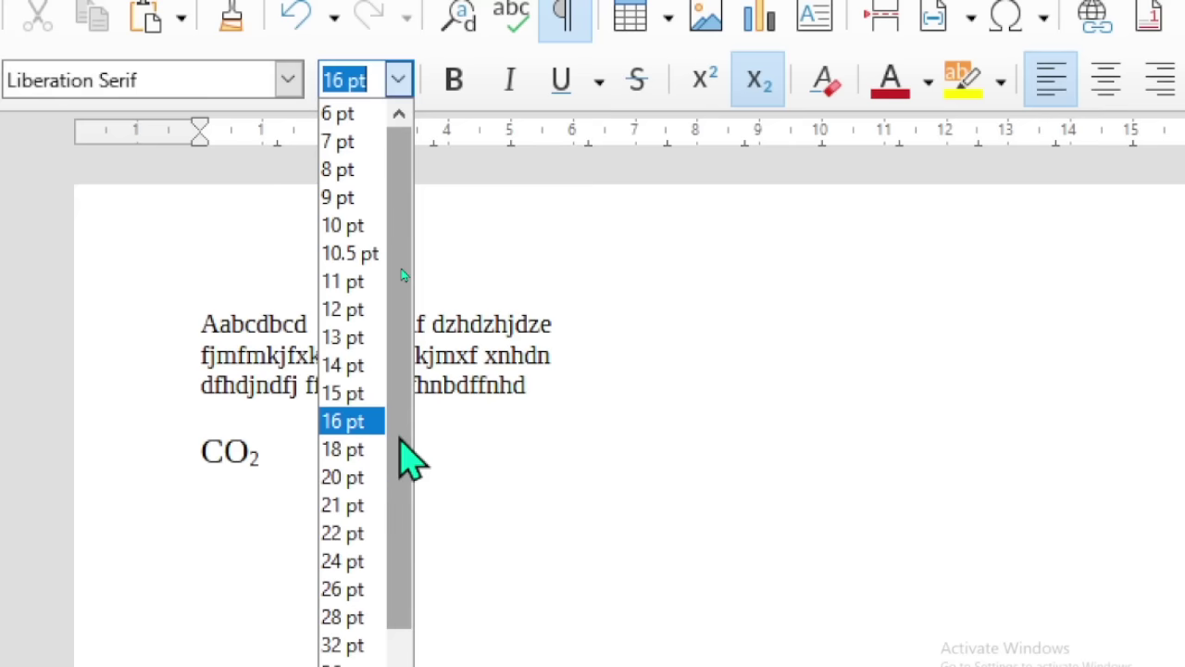
drag(410, 454, 392, 608)
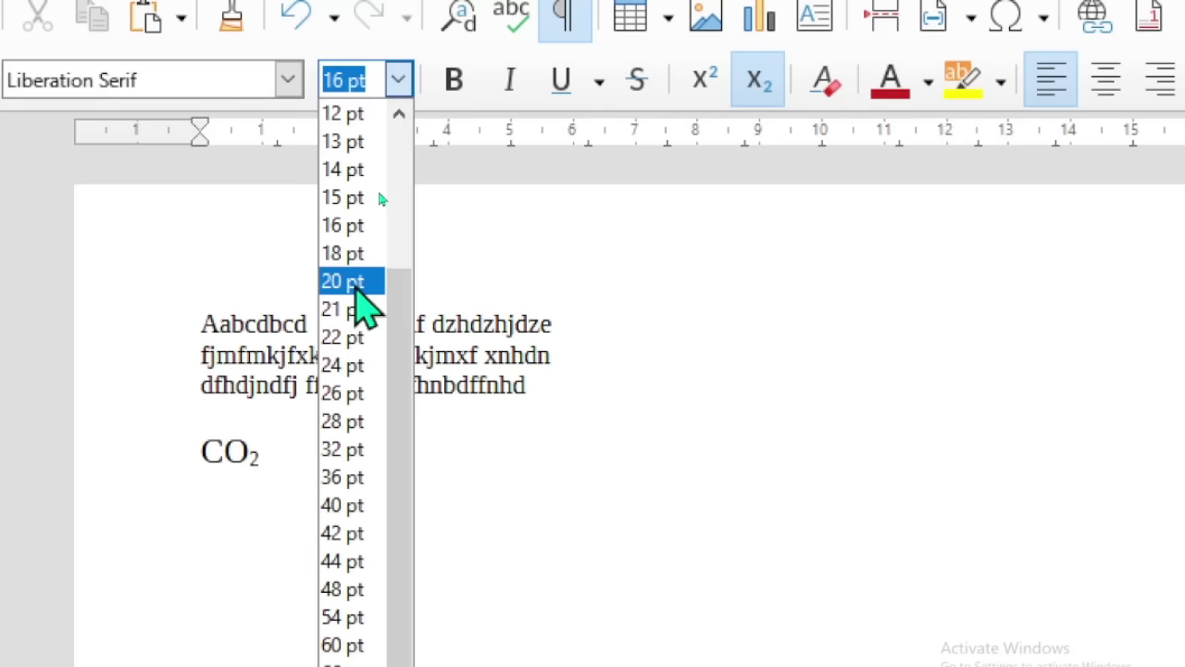
click(399, 114)
click(399, 114)
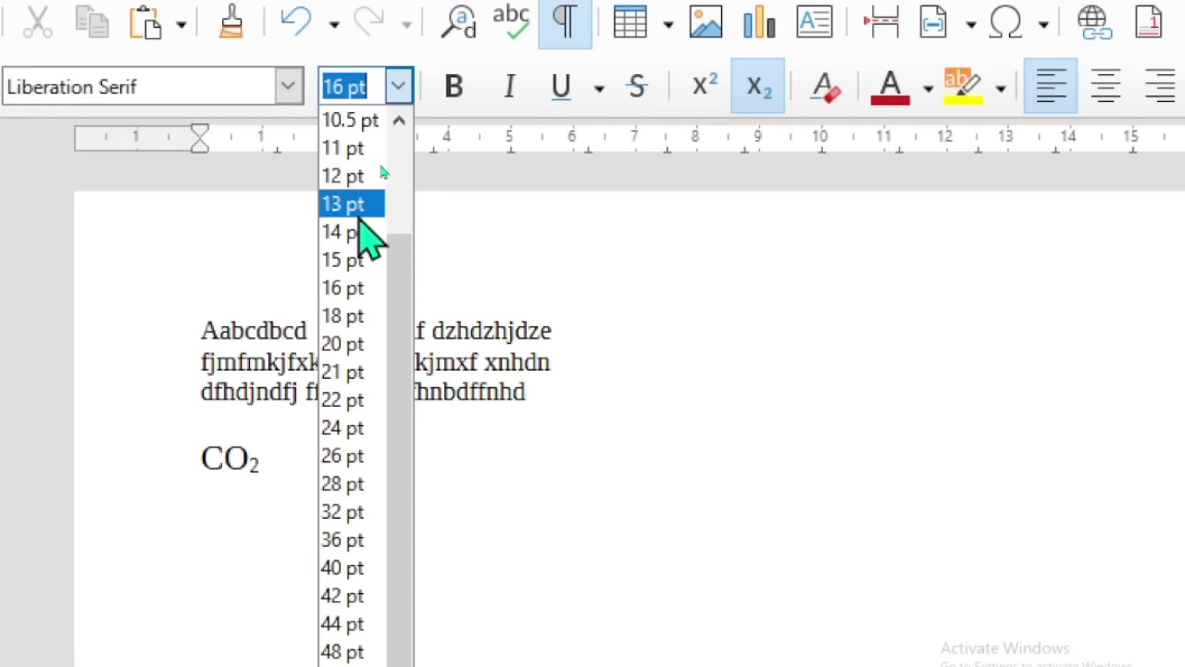
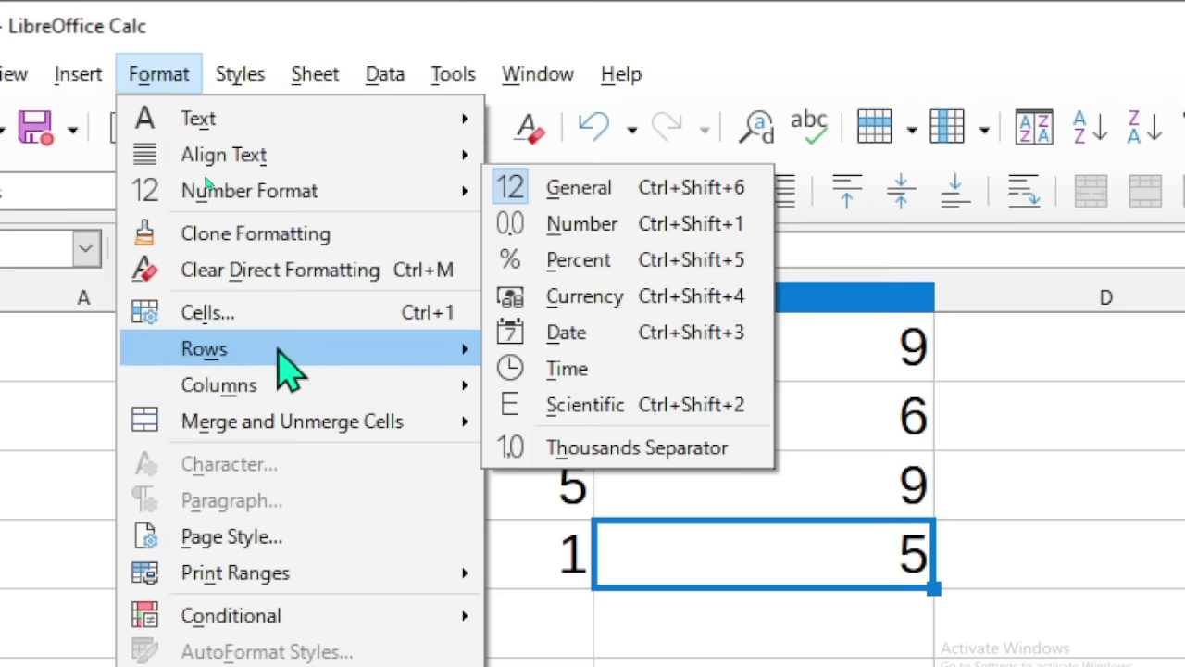
Look through the formatting commands in LibreOffice Calc and preview the Currency number category for cell C4, leaving without applying it.
mouse_move(235, 424)
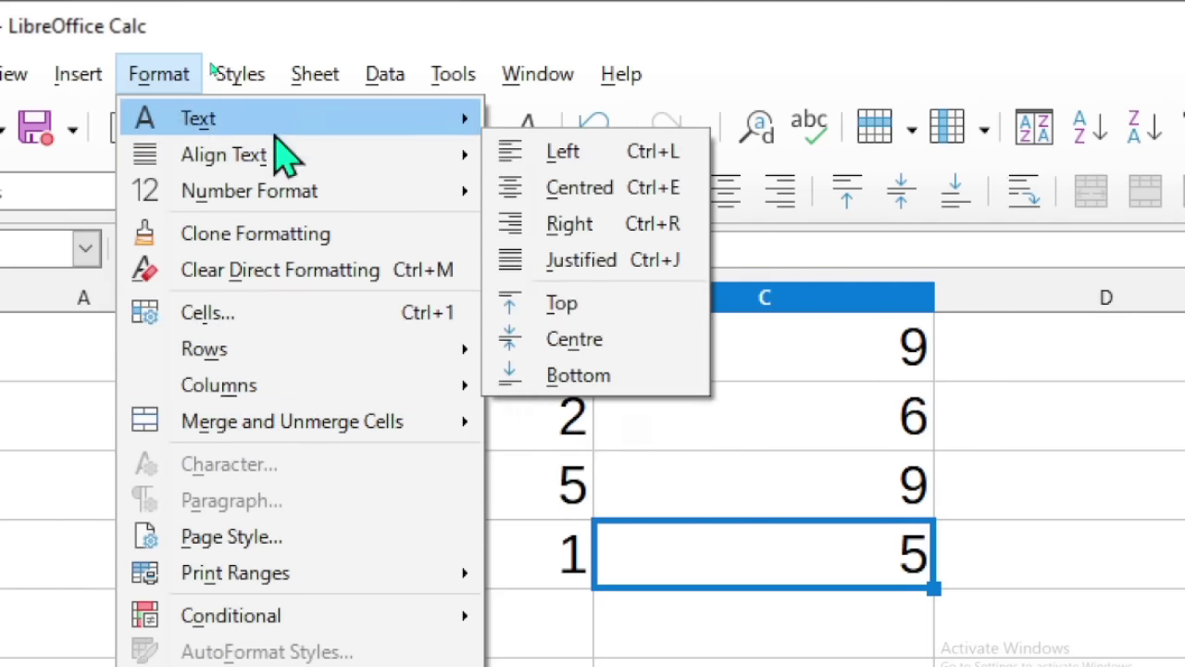
mouse_move(294, 120)
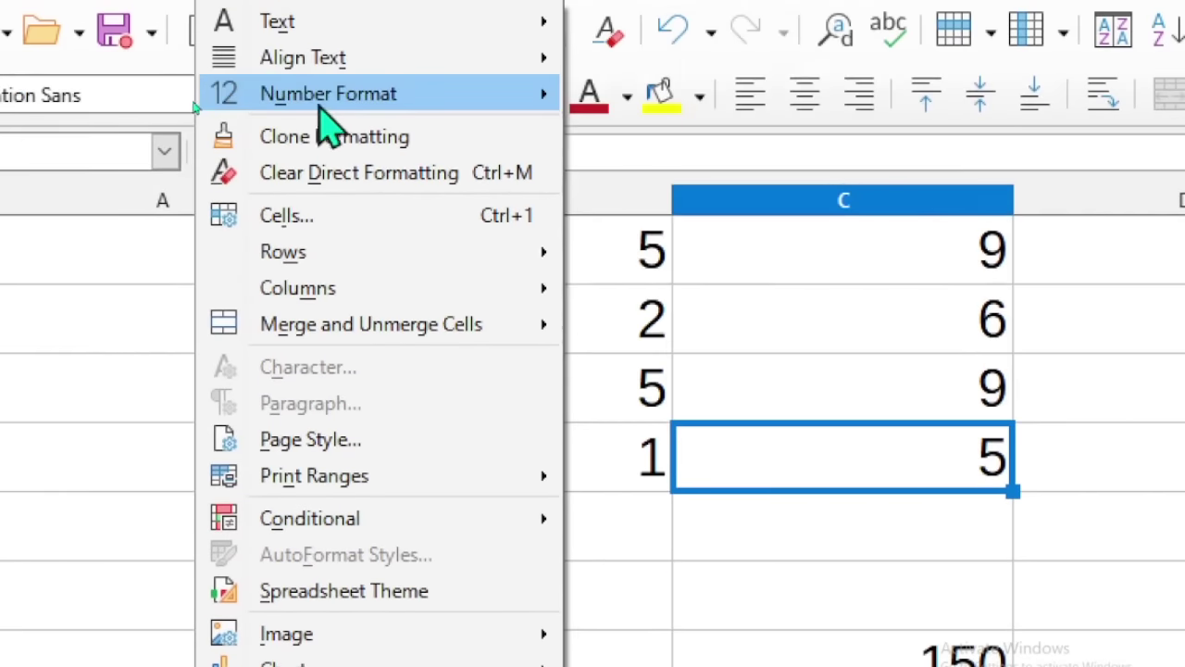
mouse_move(381, 93)
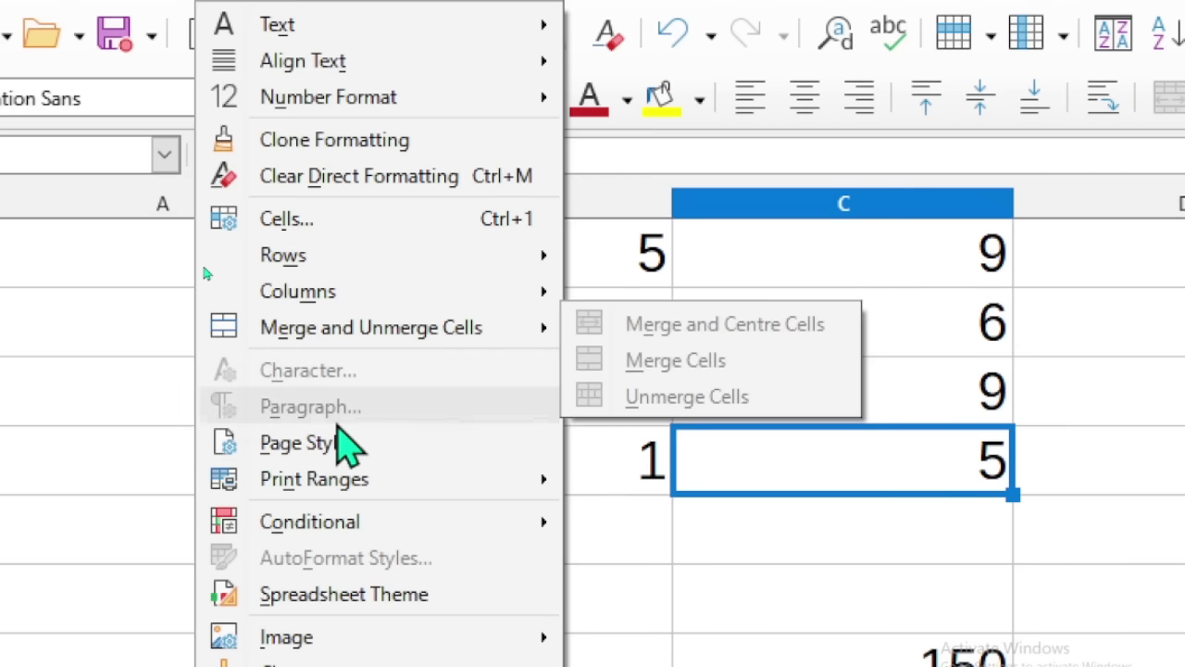
click(283, 219)
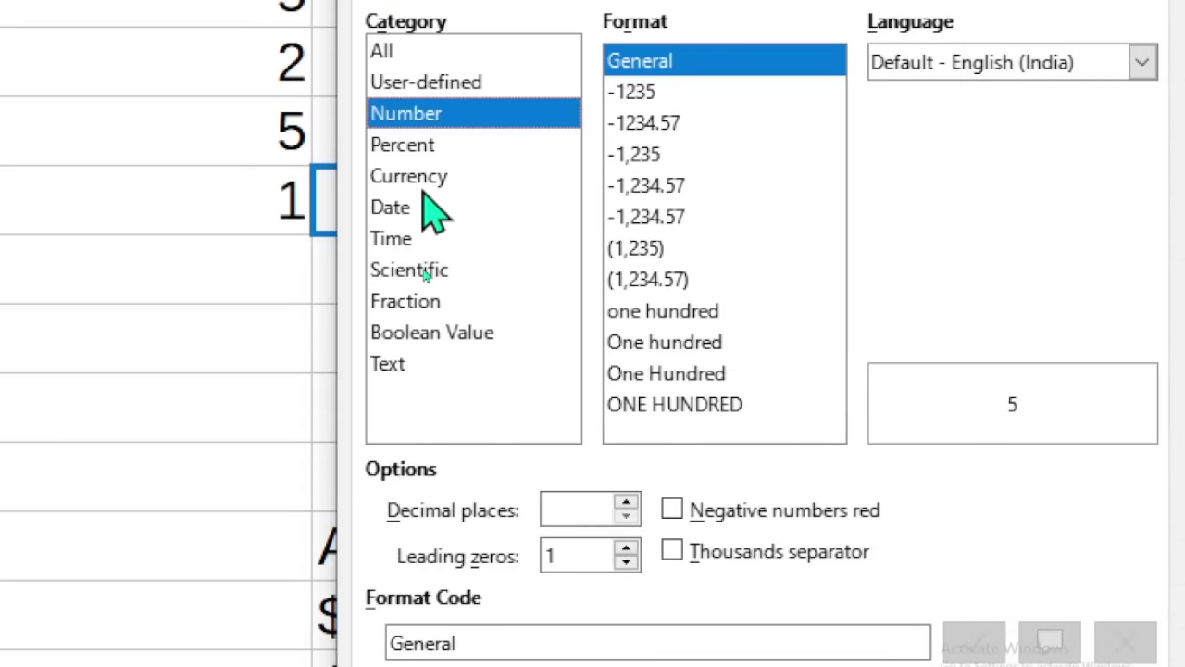
click(424, 265)
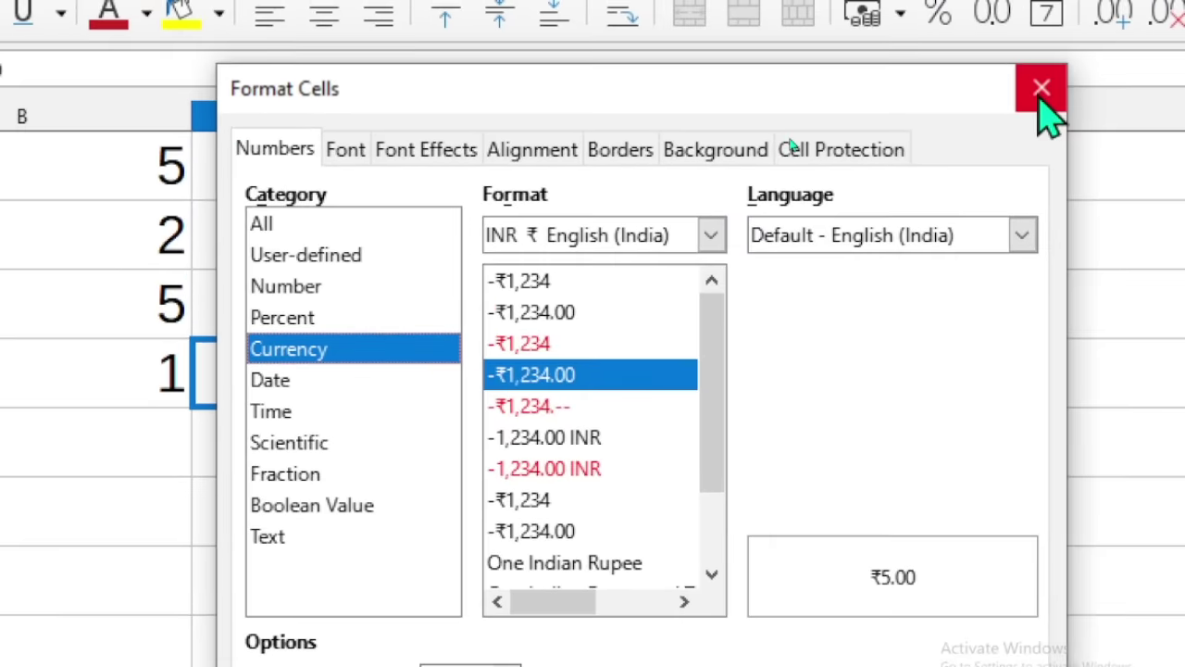
click(1040, 100)
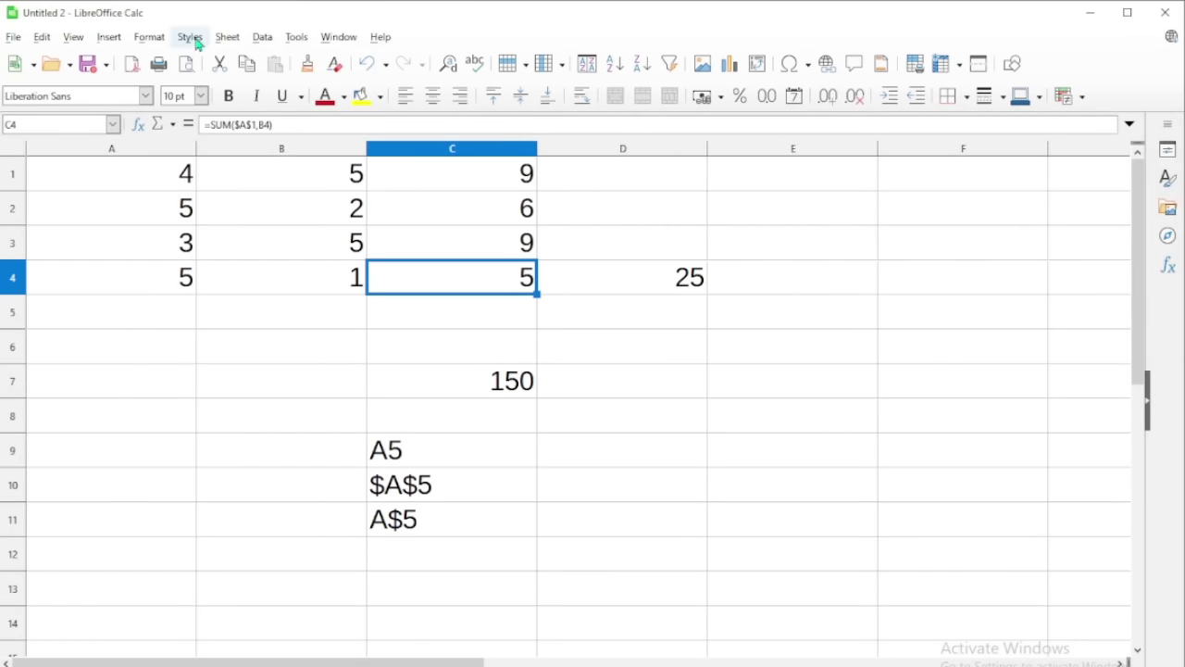
Check Calc's formatting commands, and in the PDF tick option A Ctrl+Shift+$ and mark beside option B Ctrl+Shift+% for question 21.
click(151, 39)
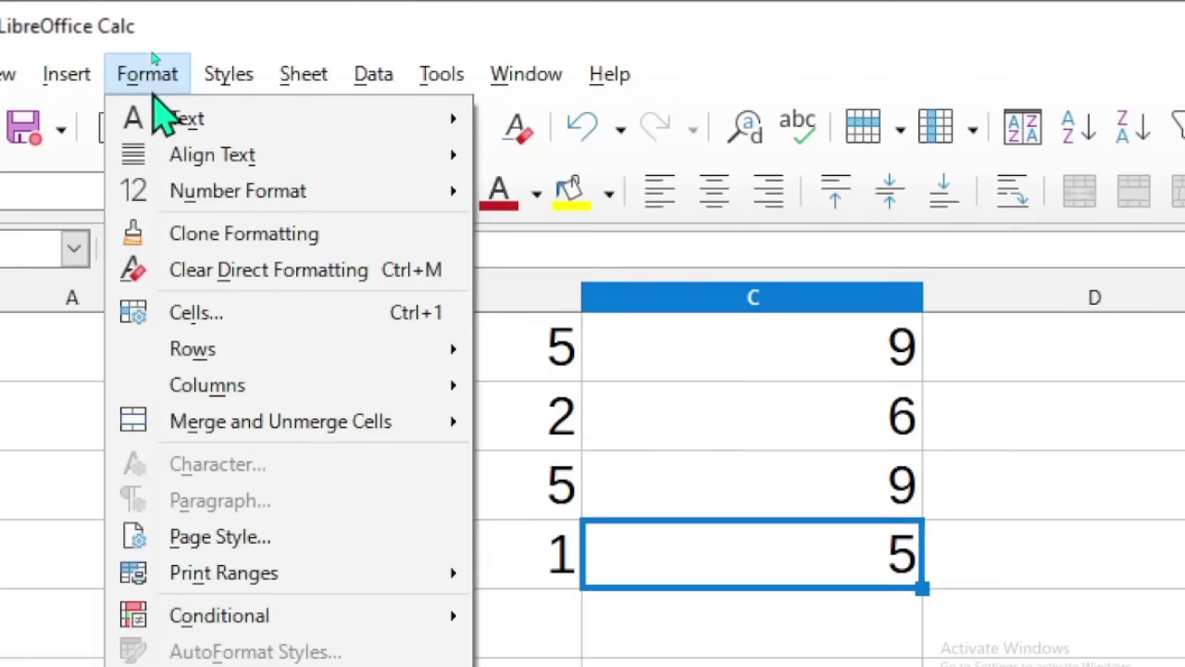
mouse_move(222, 195)
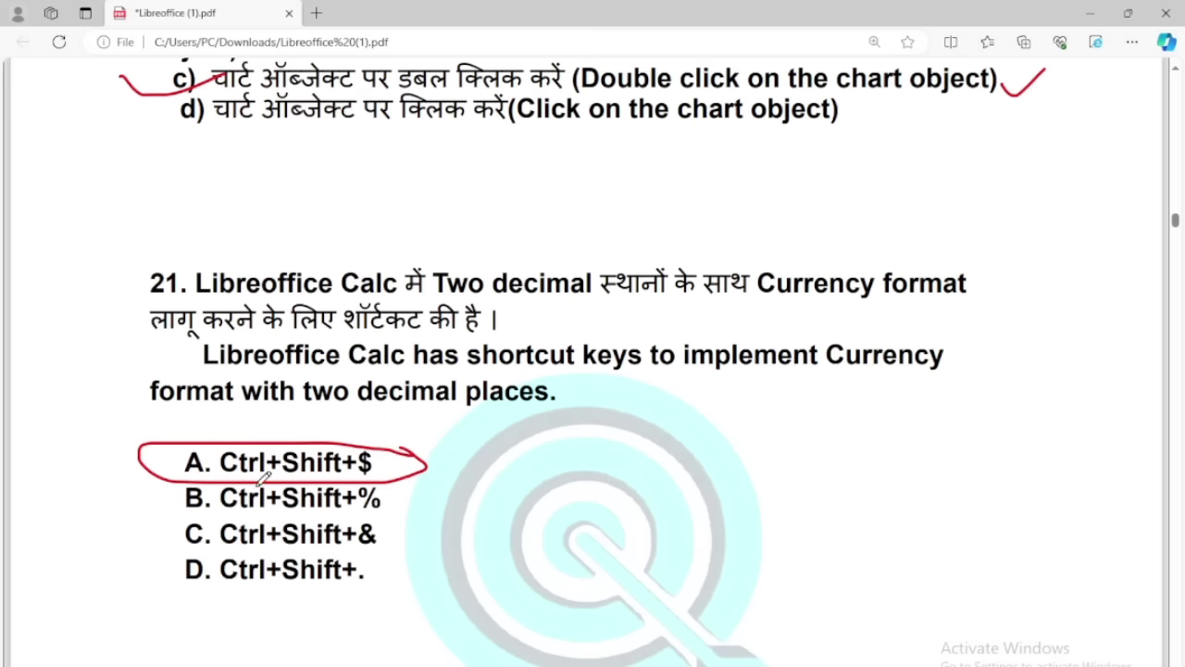
mouse_move(380, 467)
mouse_down()
mouse_move(424, 461)
mouse_move(475, 430)
mouse_up()
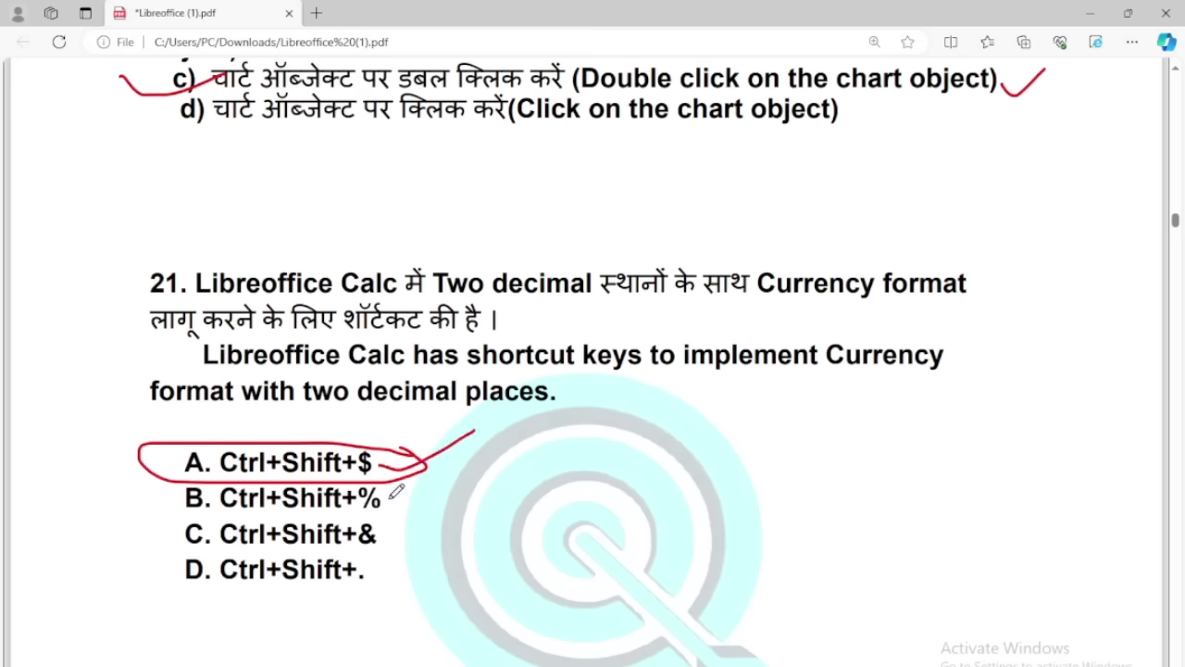
drag(388, 500, 423, 497)
Go to question 22 in the PDF and enter the formula =ROUND(275,-2) in cell D7 of the LibreOffice Calc sheet.
scroll(428, 495, down, 3)
scroll(429, 493, down, 3)
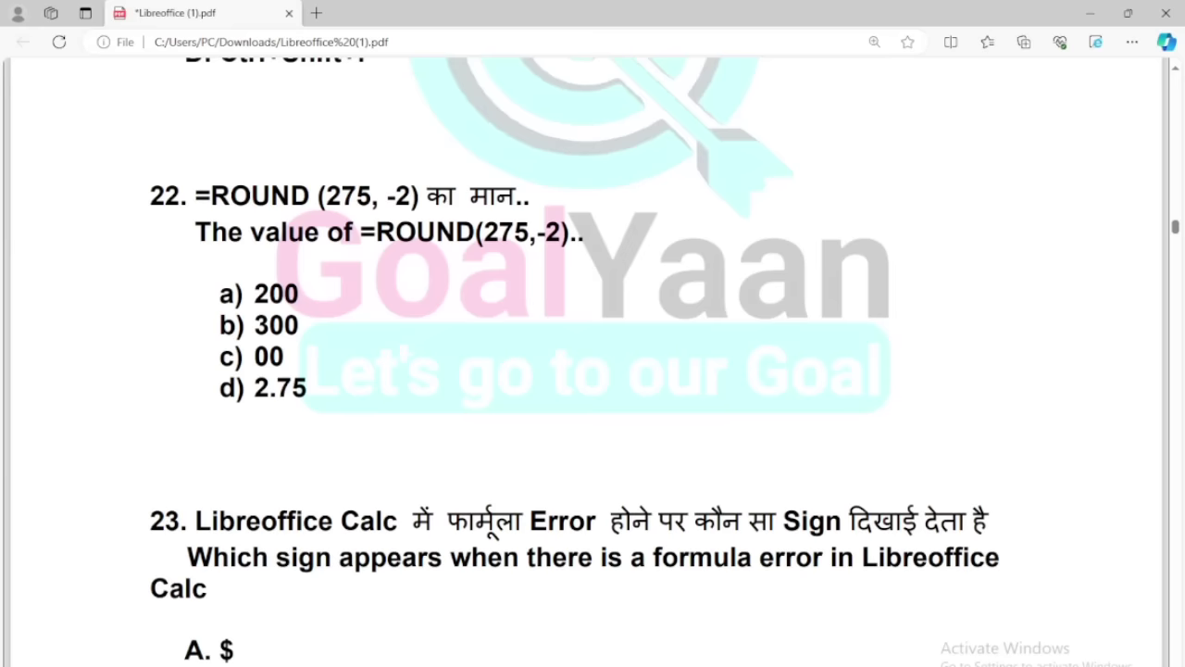
key(alt+Tab)
click(655, 384)
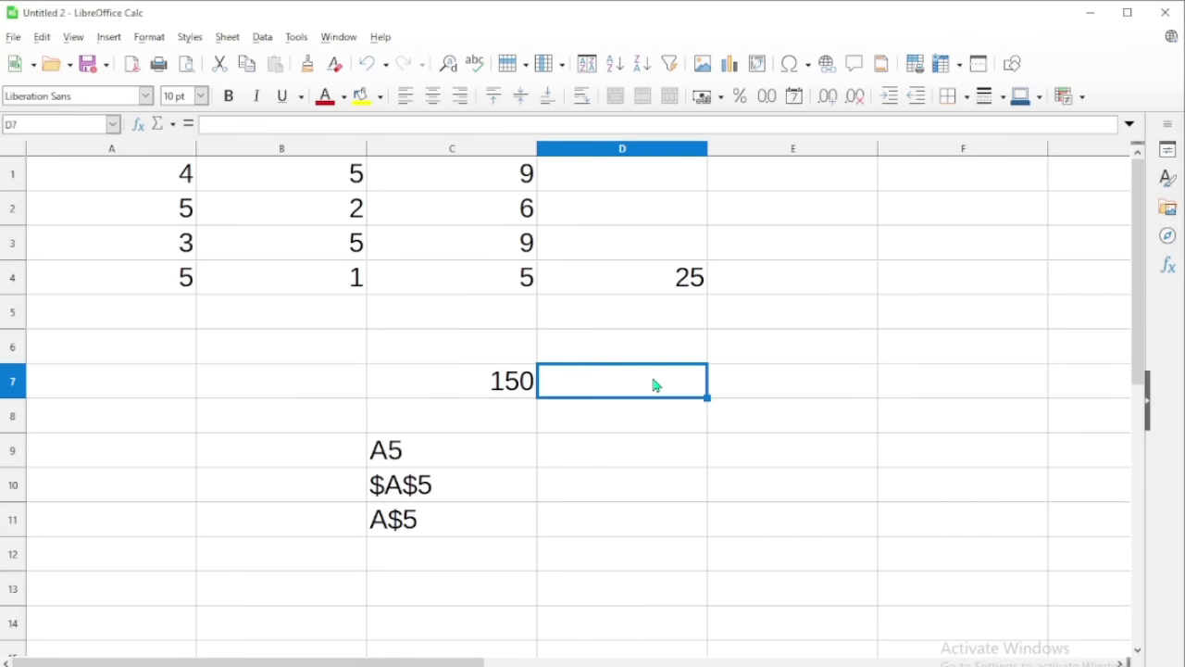
text(=round)
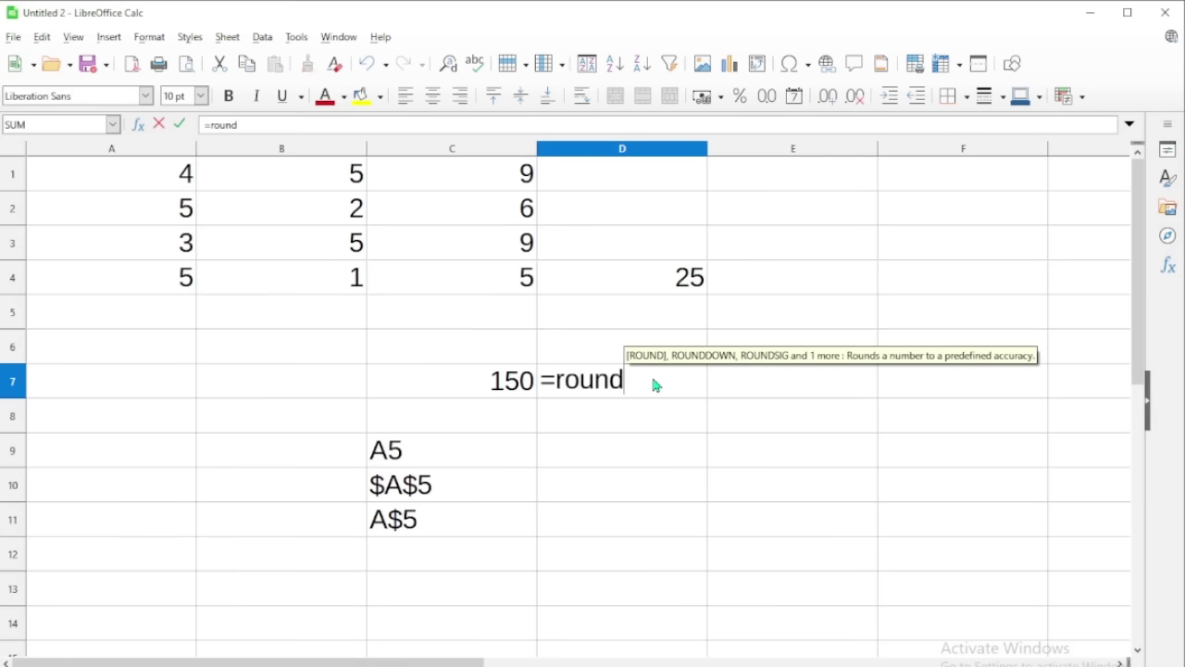
text(())
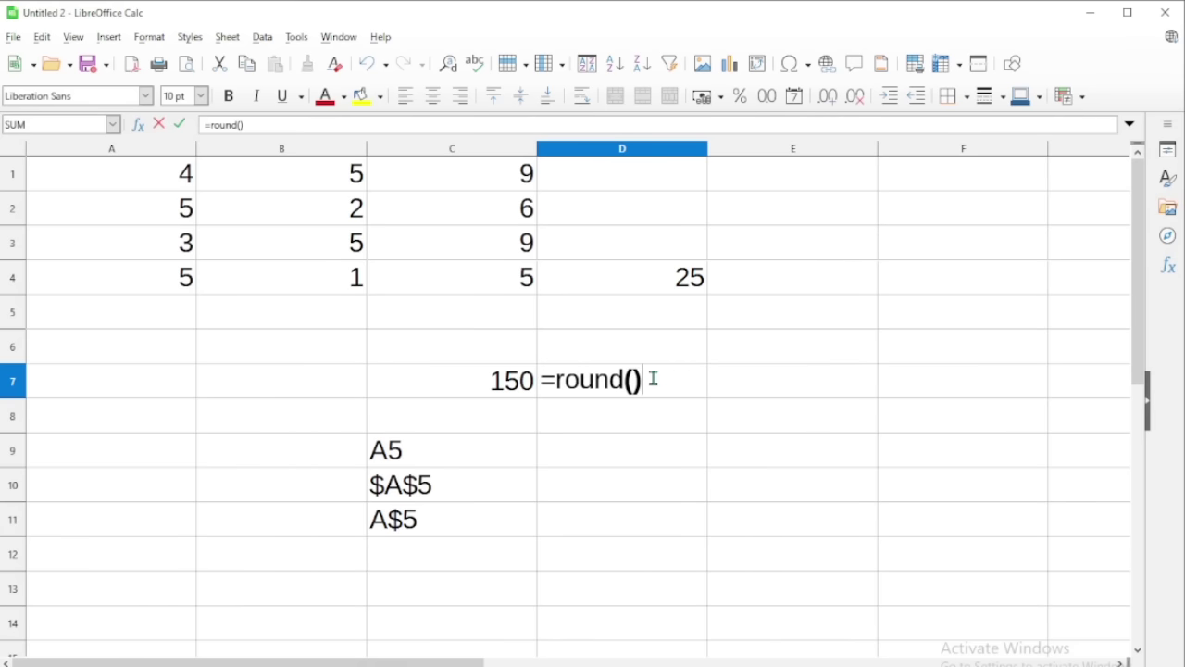
click(635, 379)
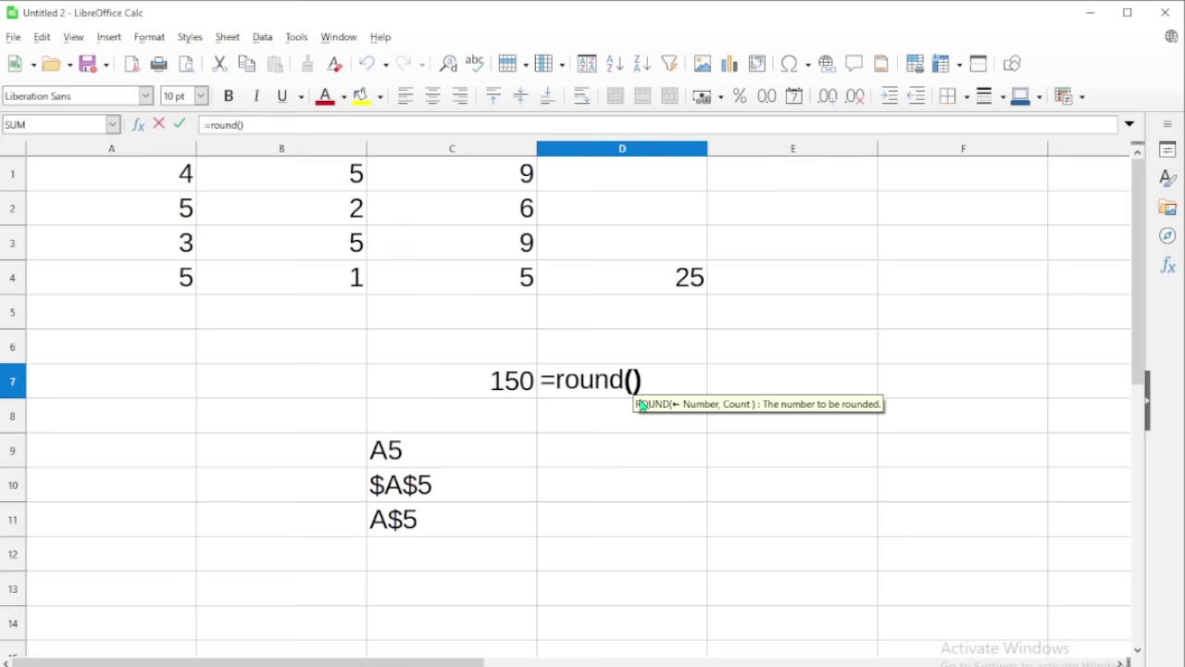
text(275)
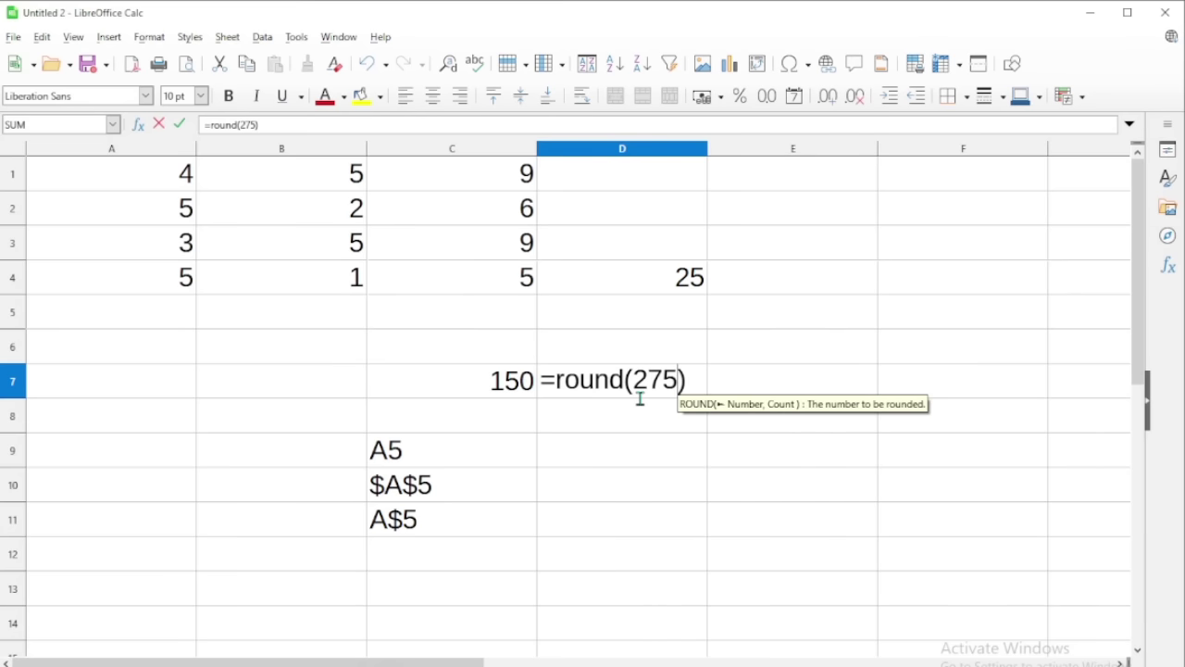
text(,-2)
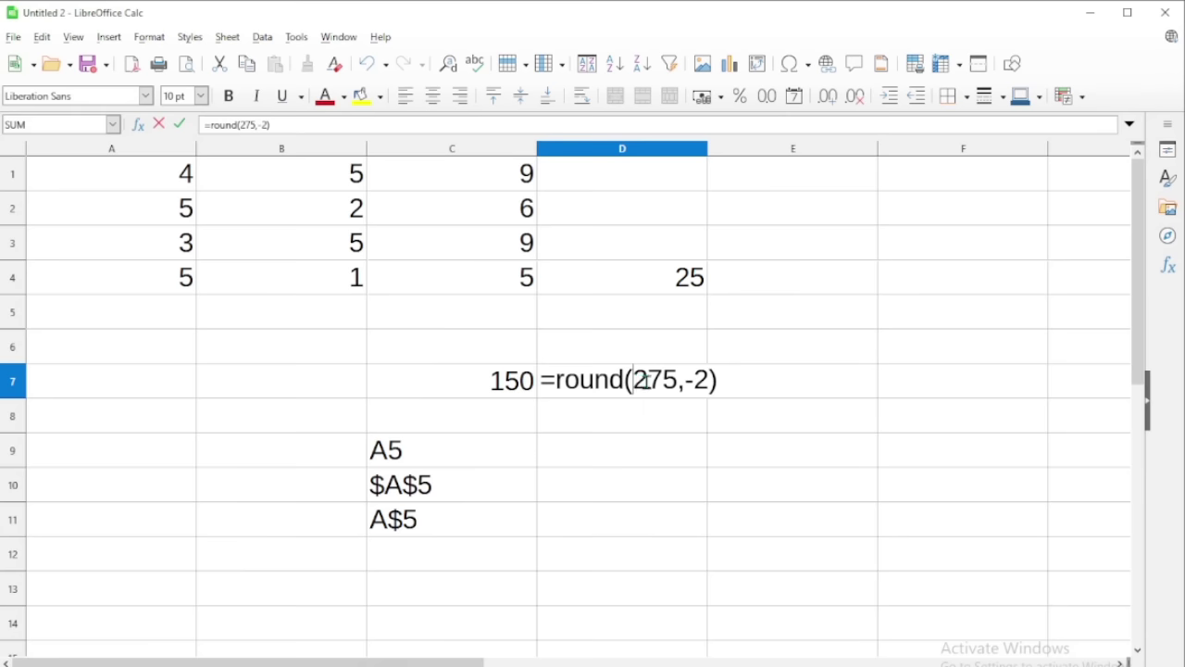
drag(635, 379, 678, 379)
click(677, 379)
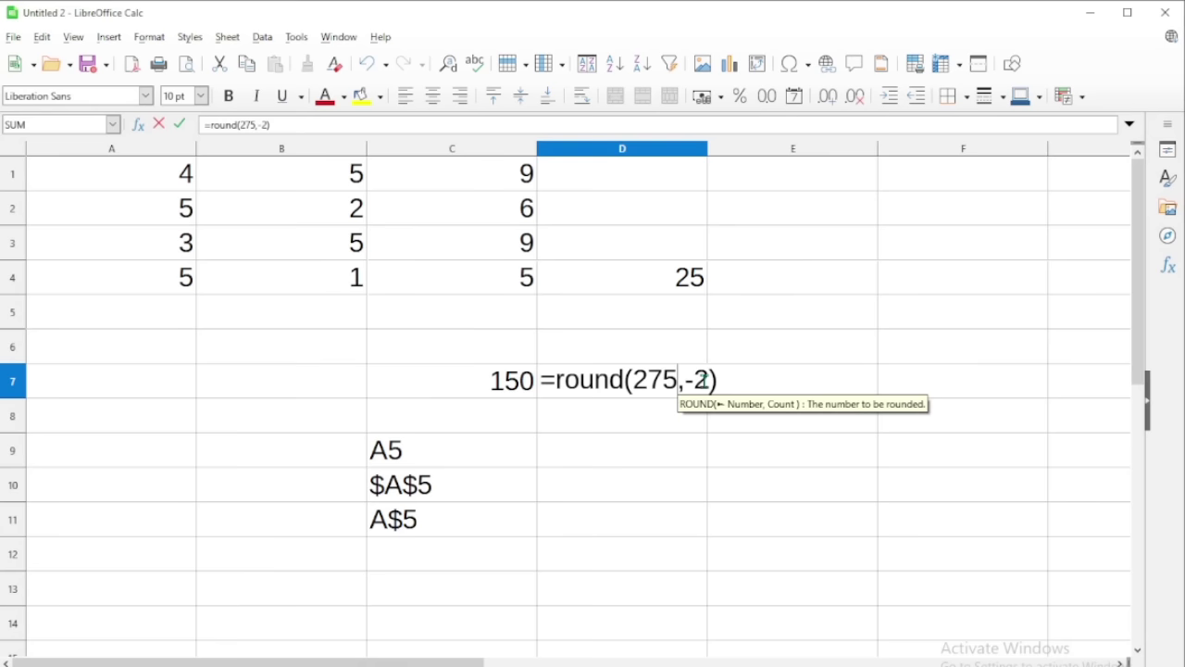
key(Return)
Replace the function in cell D7 with TRUNC, making the formula =TRUNC(275,-2).
double_click(677, 389)
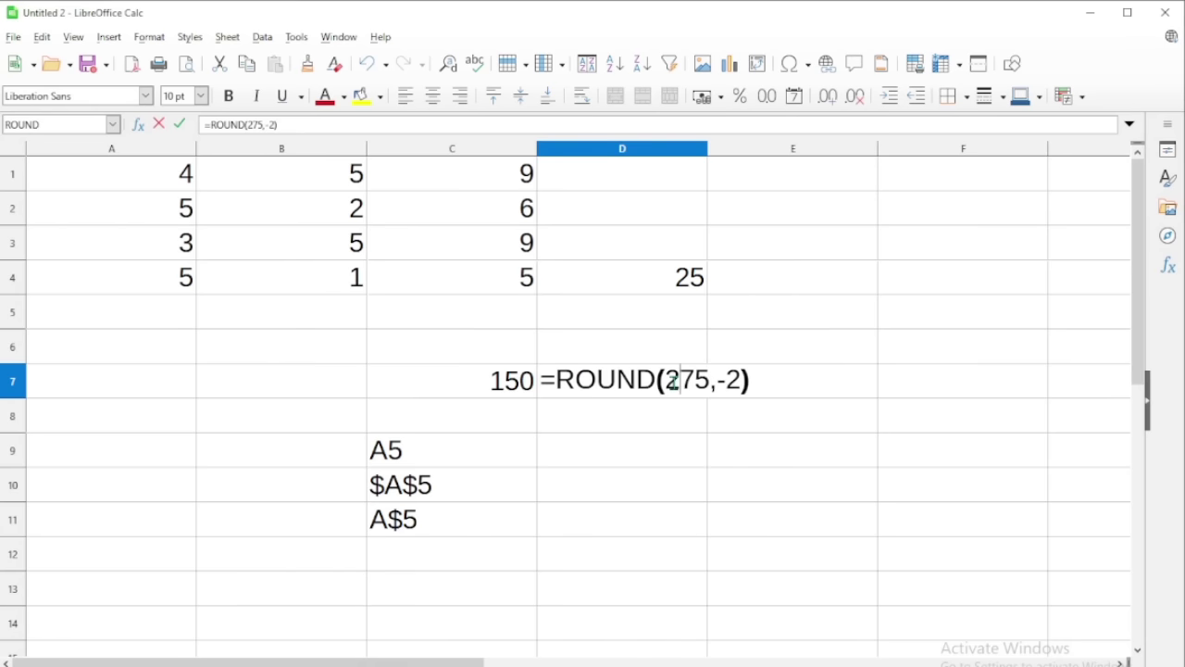
drag(657, 380, 561, 381)
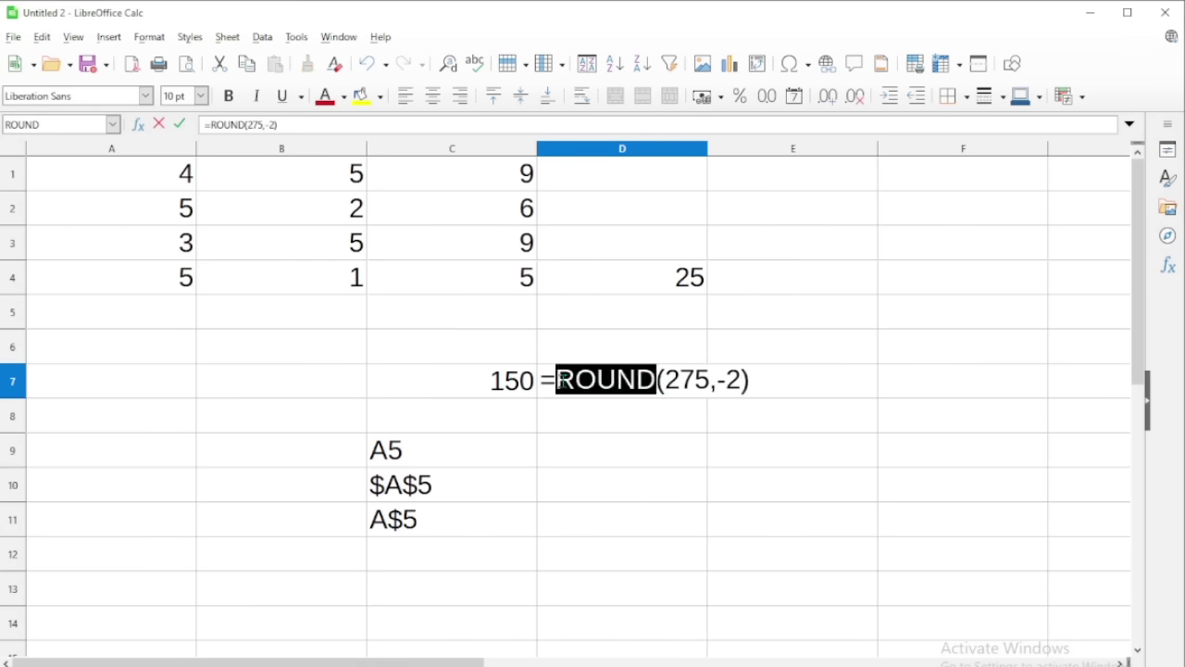
text(trunc)
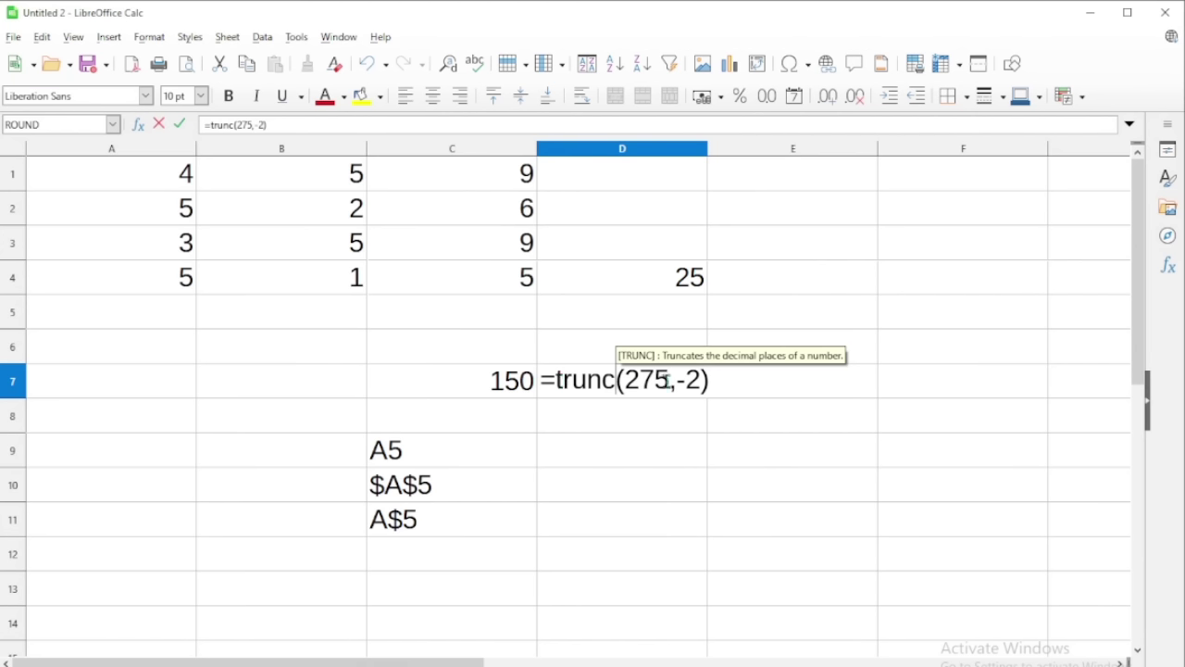
key(Return)
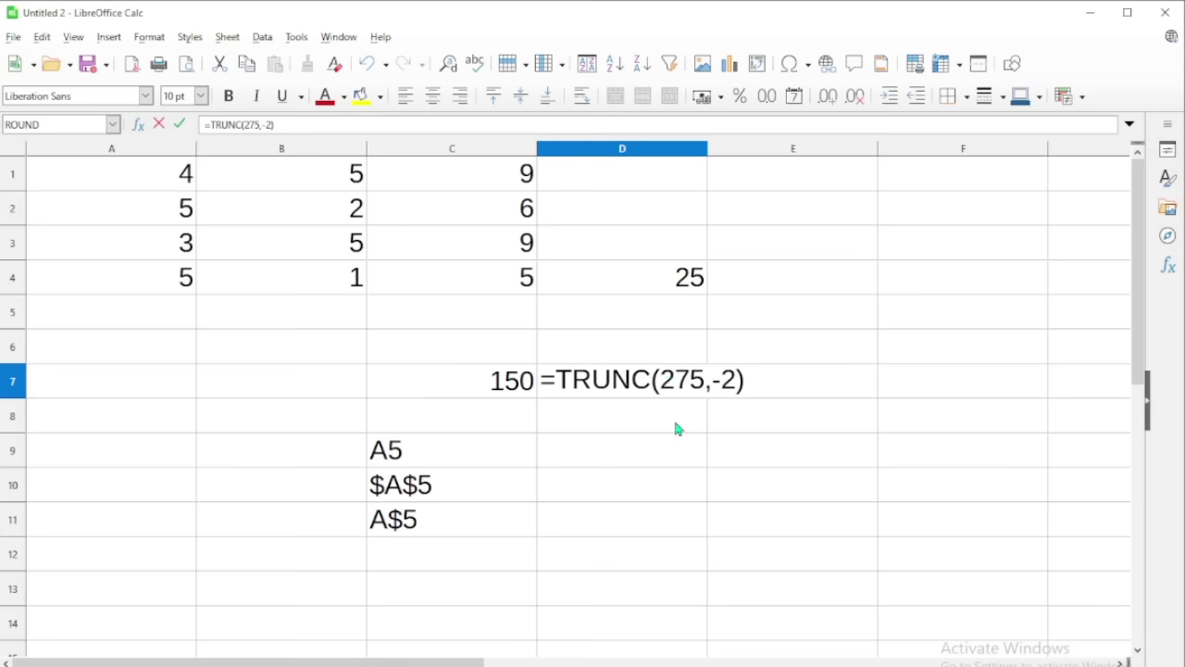
key(Return)
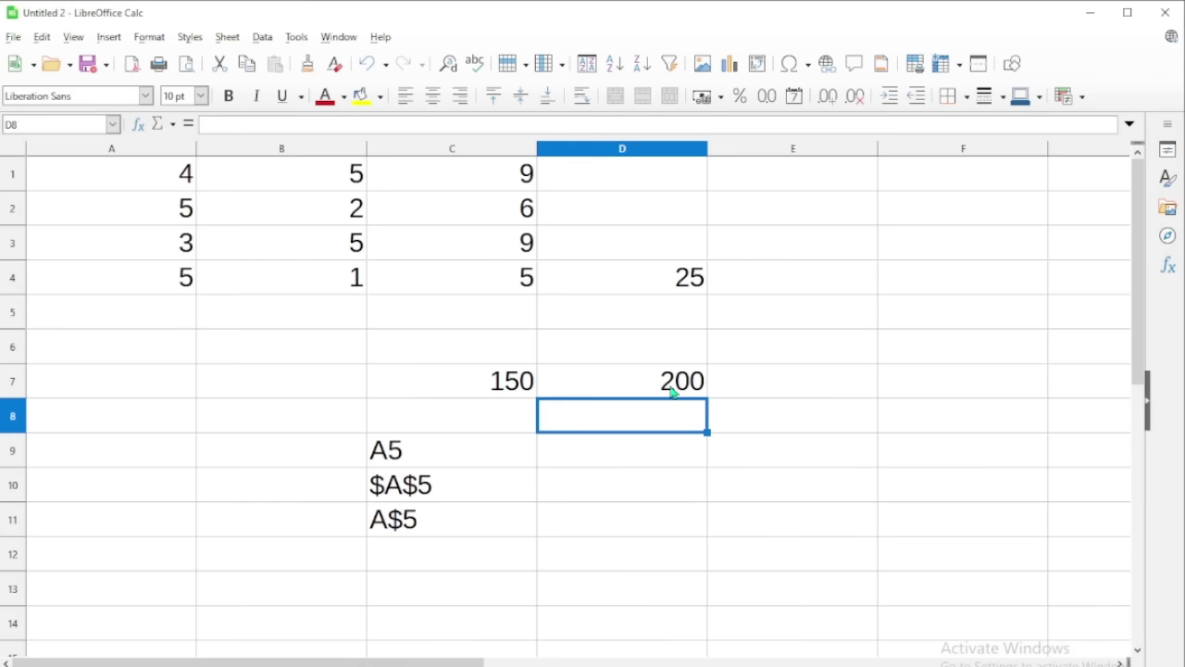
Reopen the formula in D7 for review, return to the PDF and circle option b 300 under question 22.
double_click(673, 392)
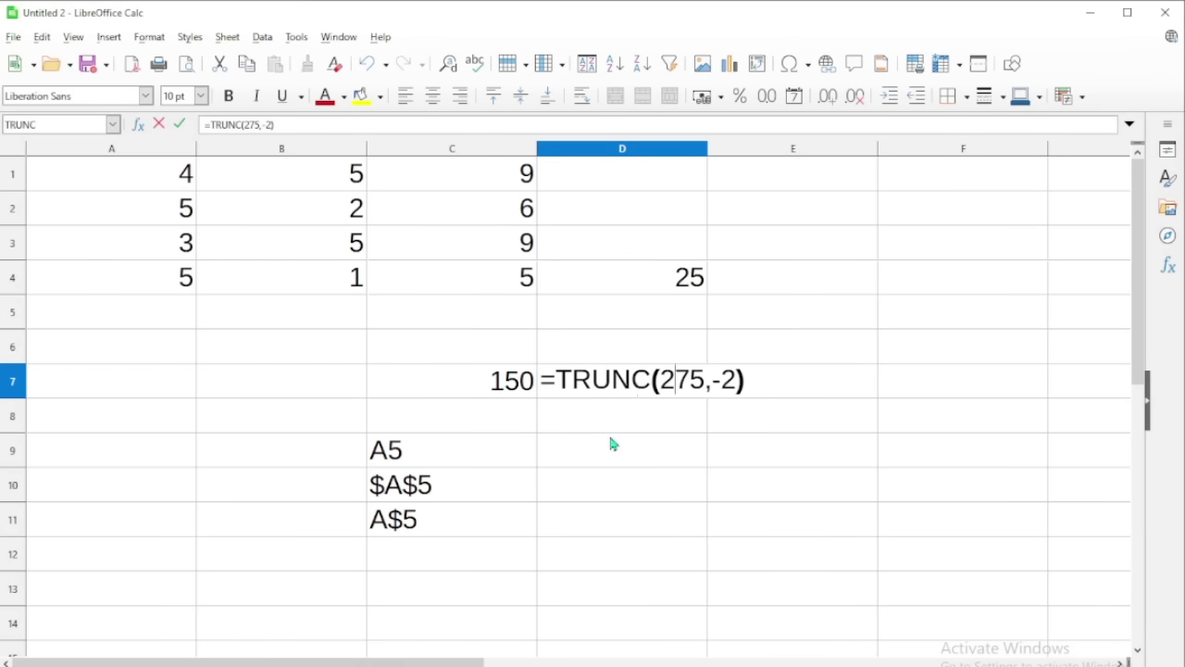
key(alt+Tab)
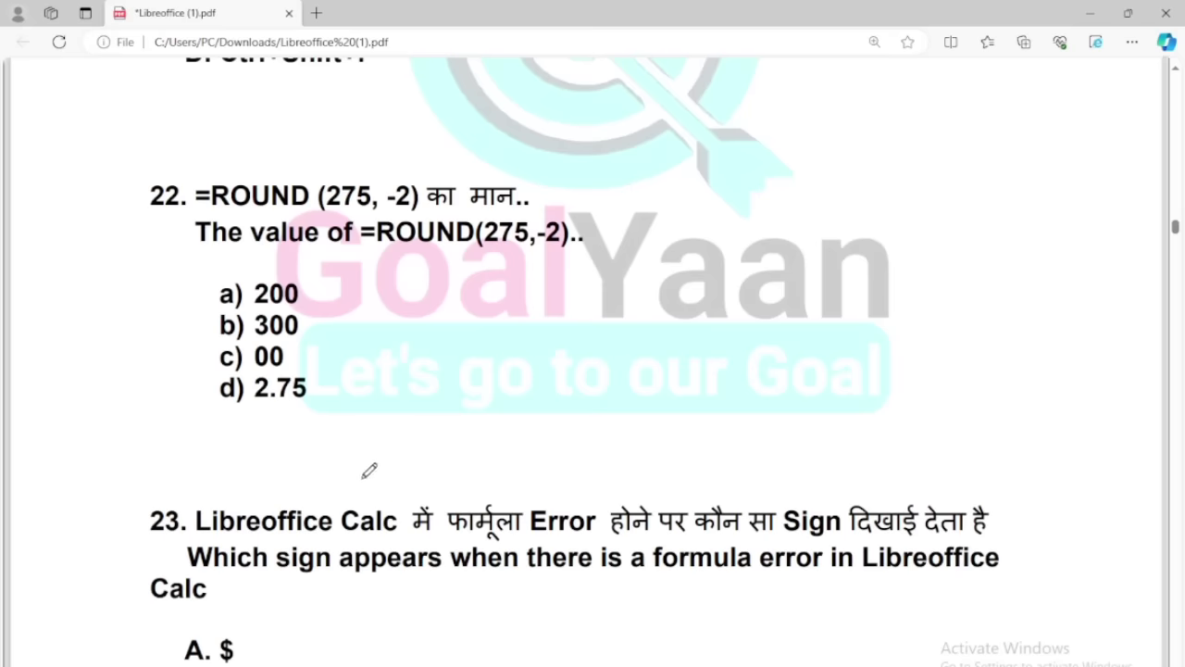
mouse_move(328, 309)
mouse_down()
mouse_move(179, 310)
mouse_move(269, 350)
mouse_move(326, 311)
mouse_up()
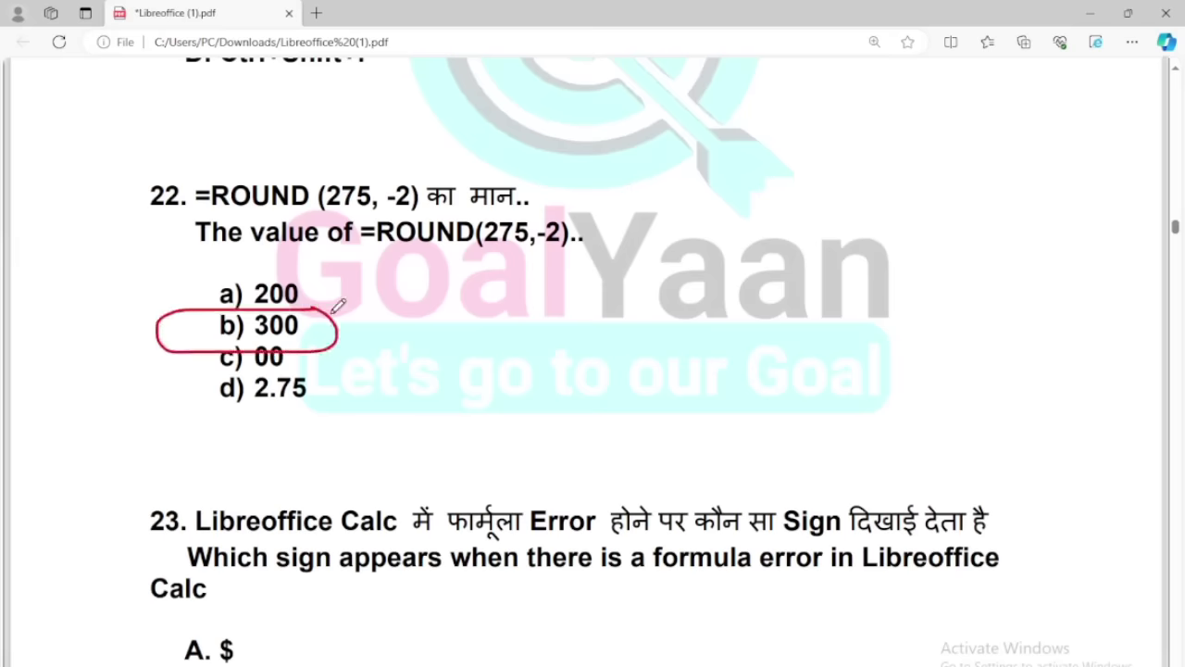
Circle option D # under question 23 in the PDF, and in Calc change cell D7's formula to the misspelled =TRUC(275,-2).
scroll(404, 320, down, 5)
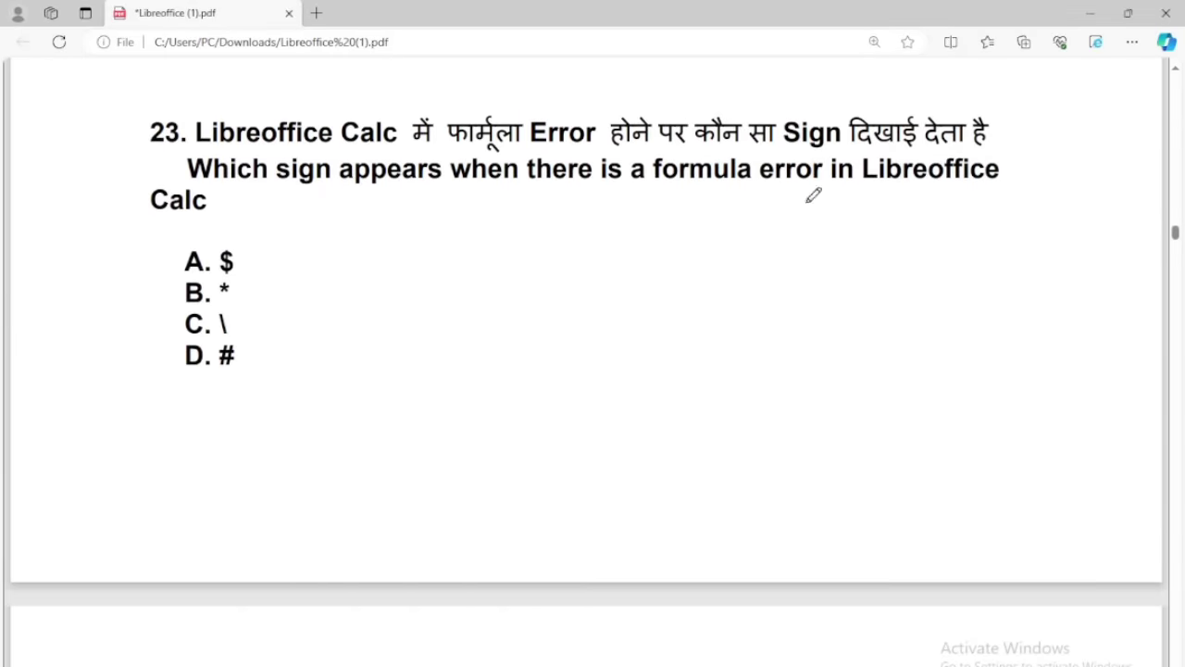
mouse_move(276, 348)
mouse_down()
mouse_move(135, 356)
mouse_move(267, 341)
mouse_move(277, 351)
mouse_up()
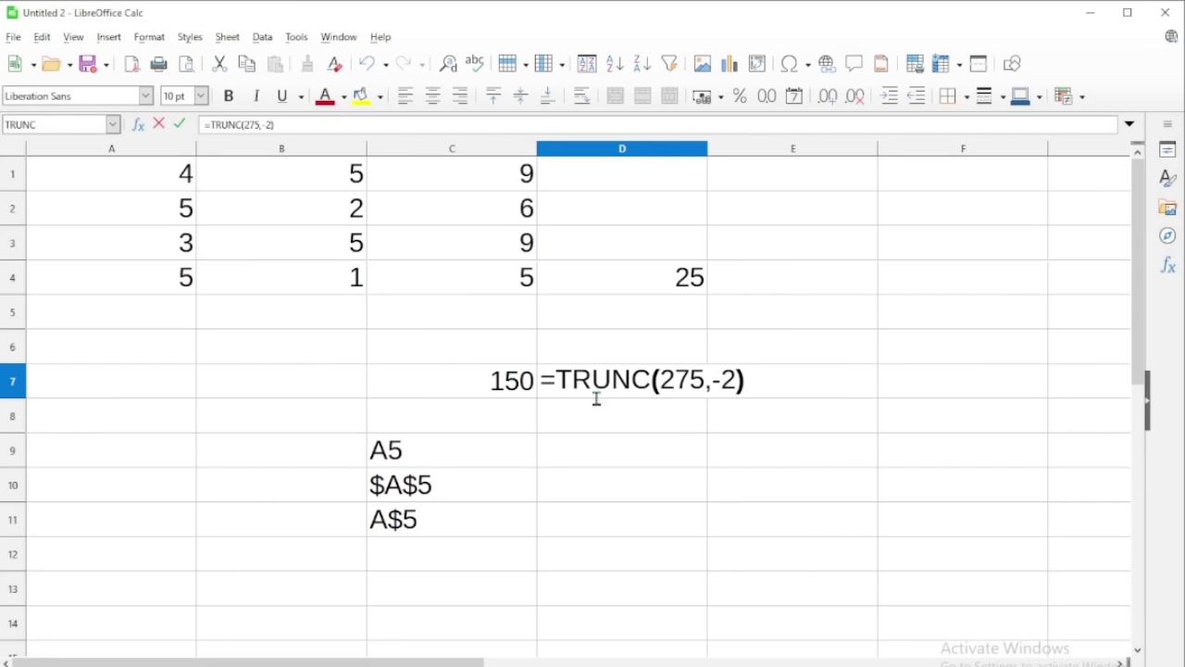
click(630, 380)
key(BackSpace)
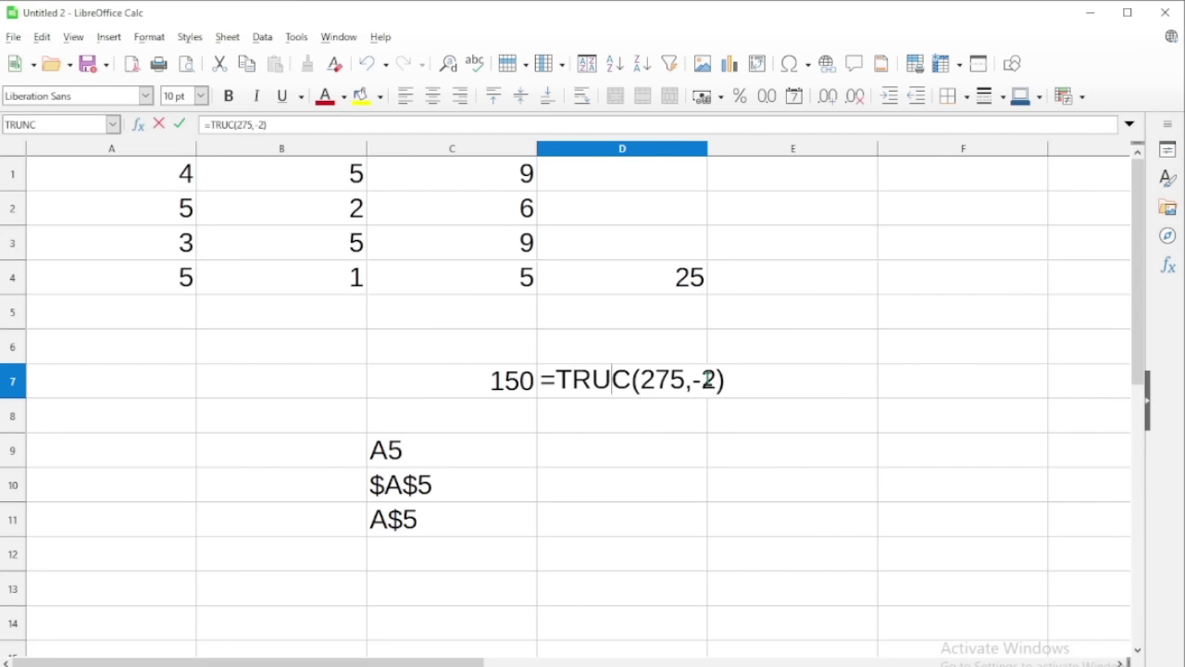
key(Return)
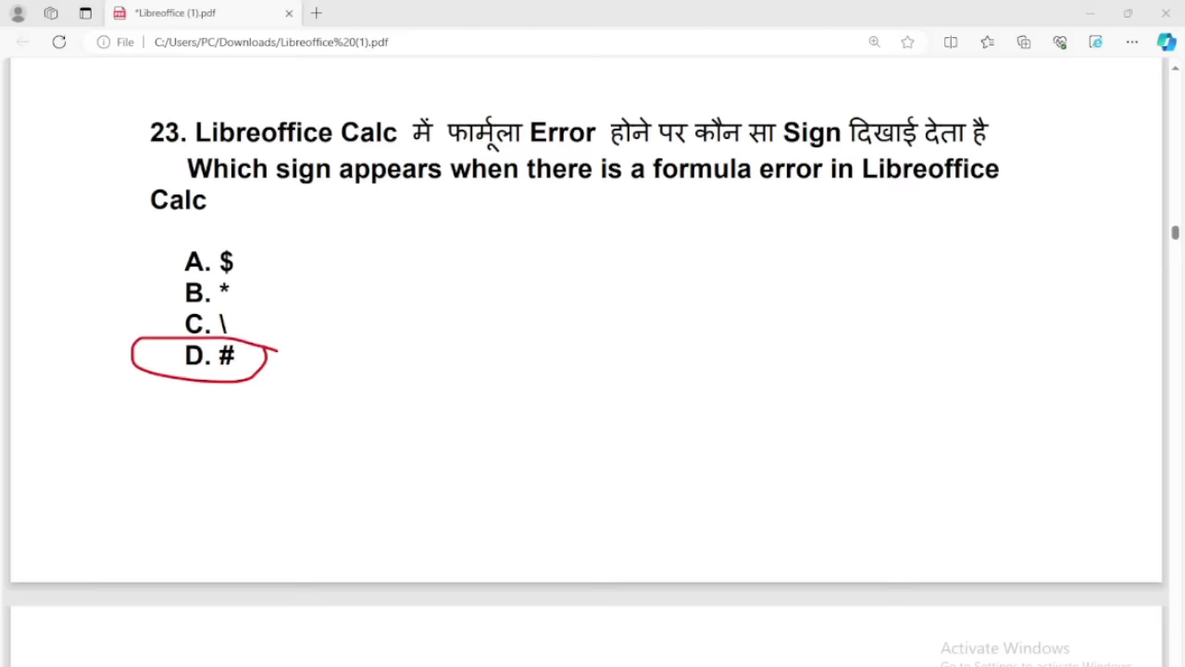
Go to question 24 in the PDF, and in Calc enter monday in cell E1 and fill the weekday series down to E6.
scroll(259, 458, down, 6)
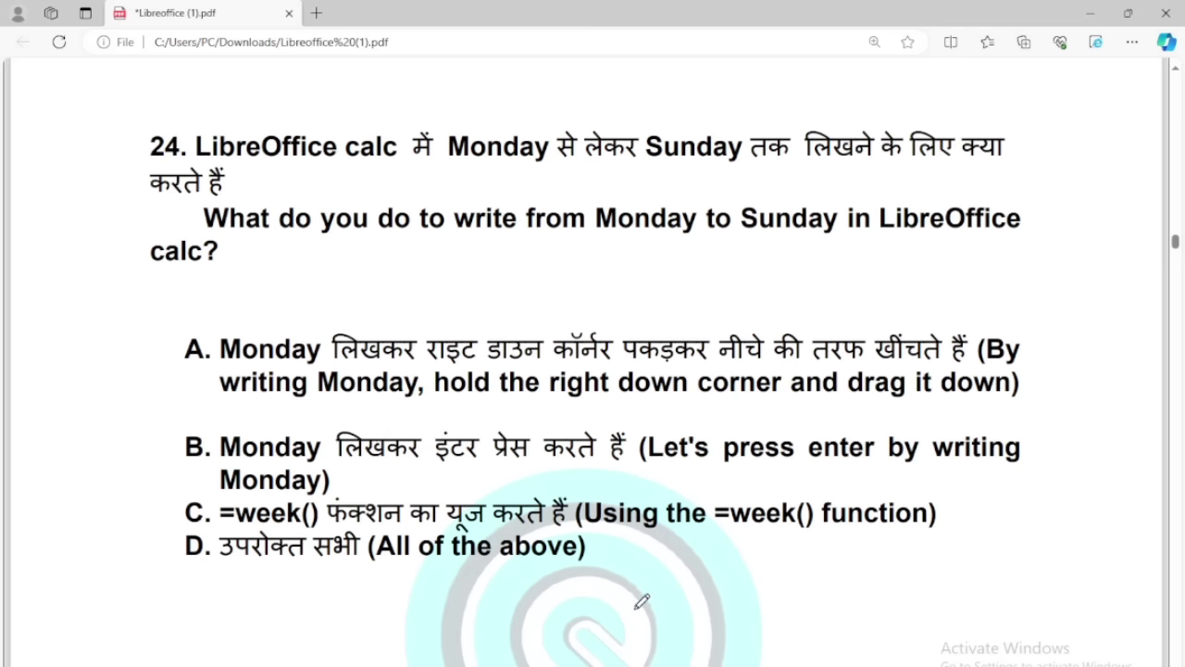
key(alt+Tab)
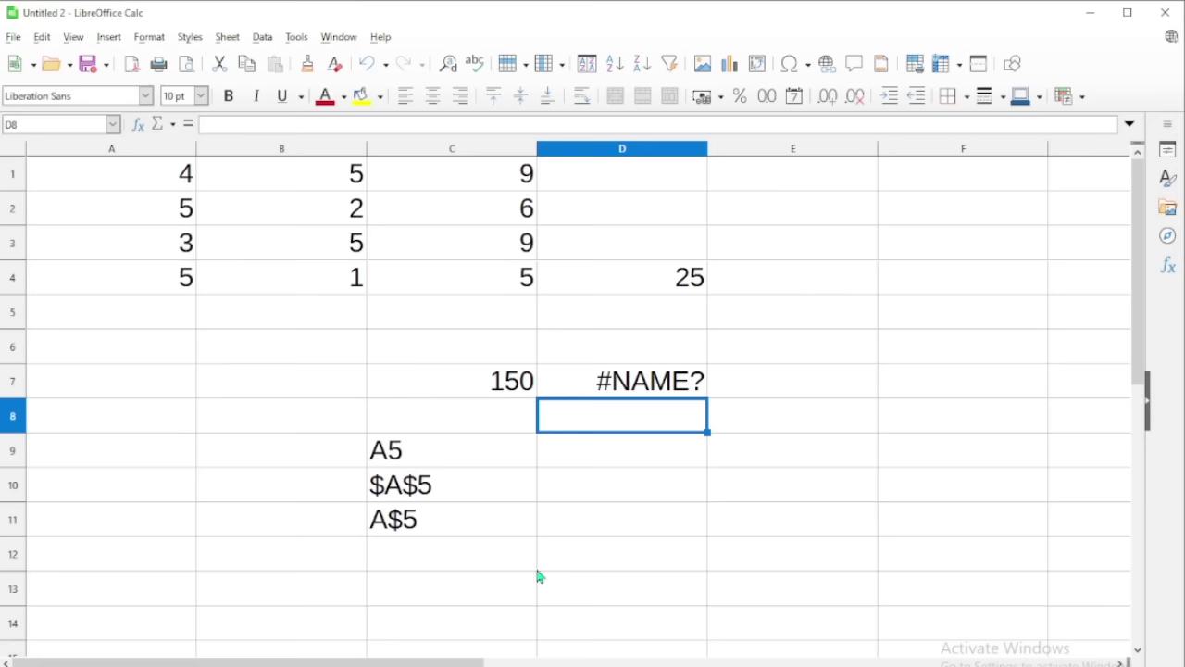
click(788, 182)
text(m)
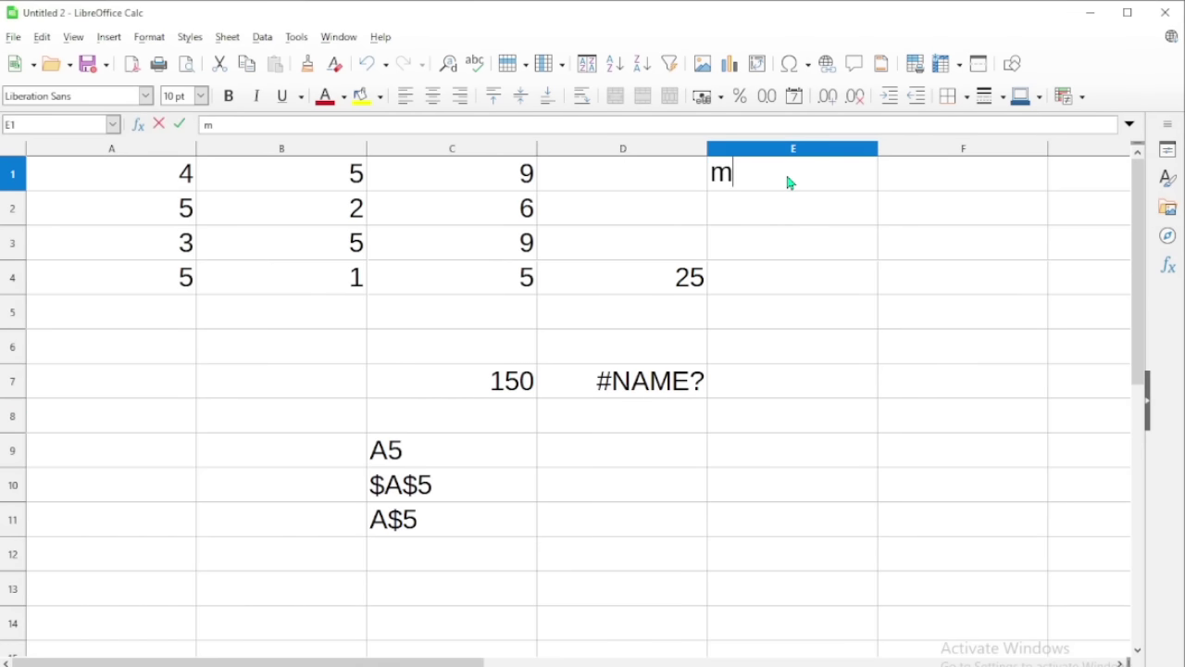
text(onday)
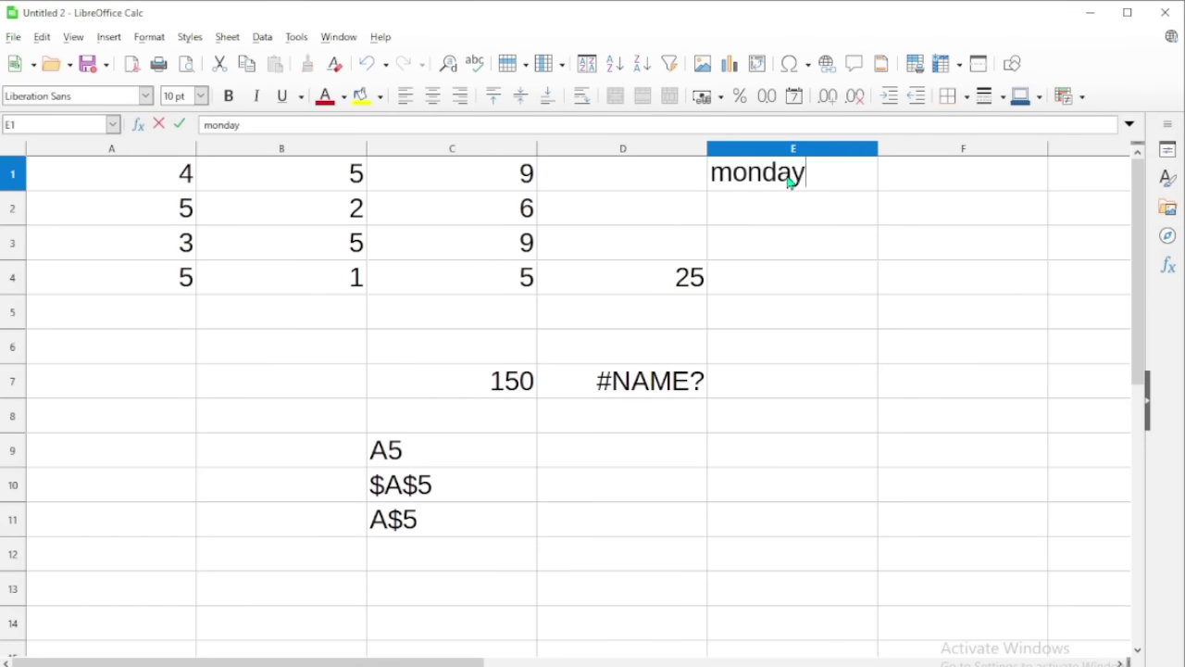
key(Return)
click(791, 182)
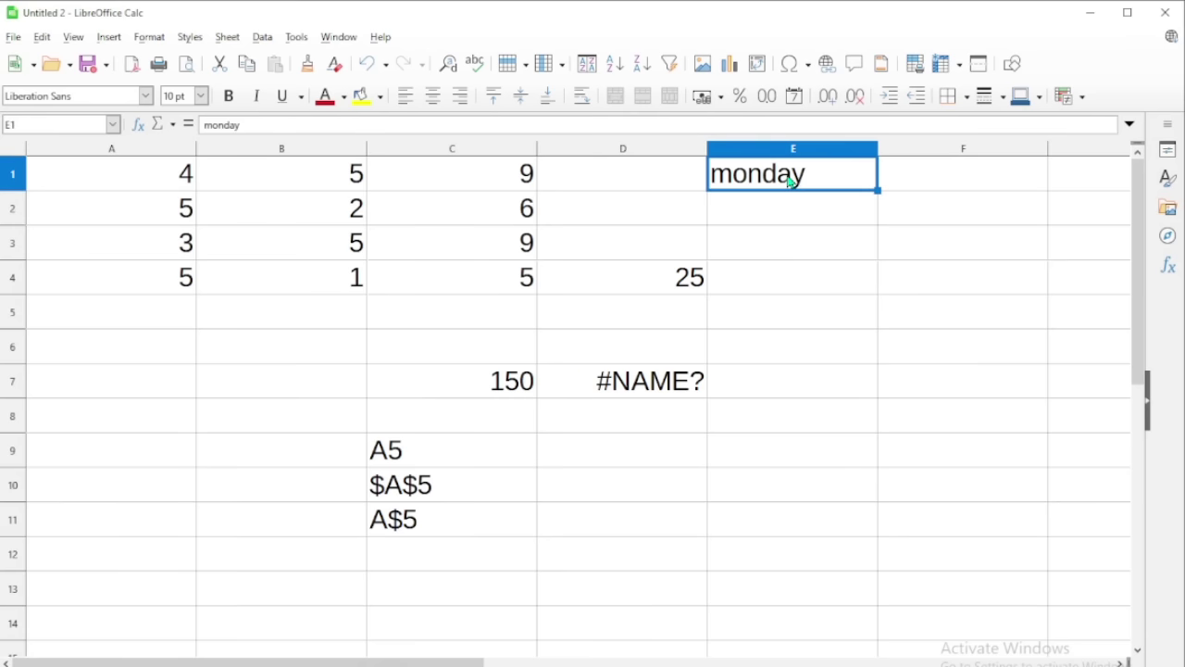
drag(880, 195, 868, 366)
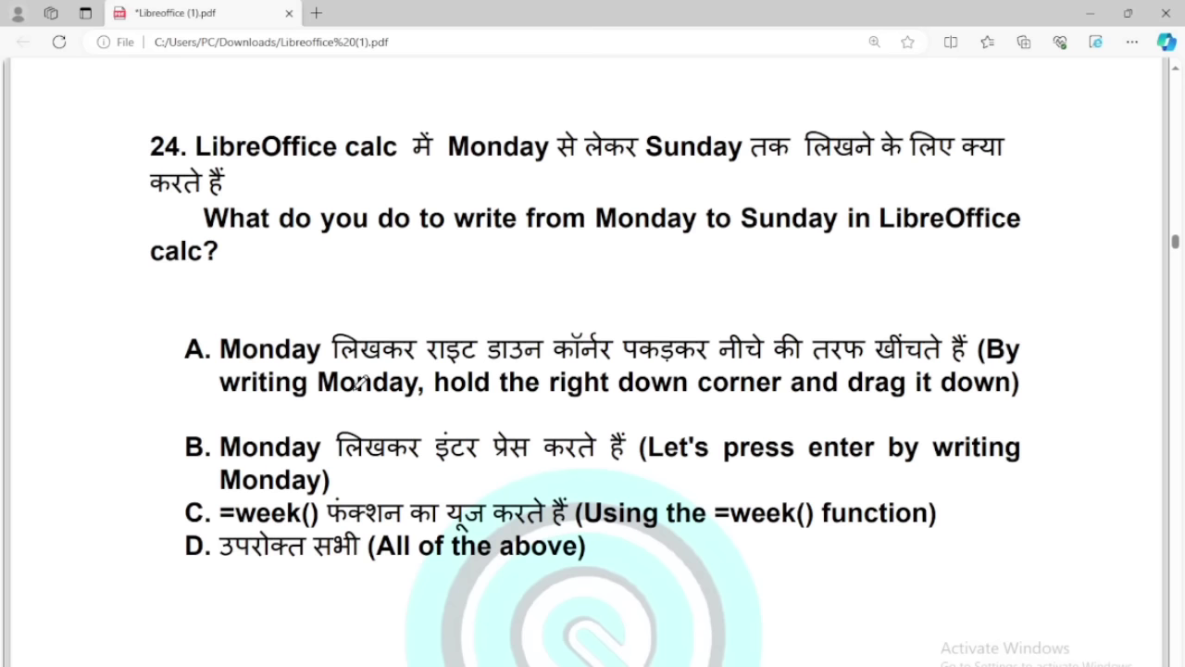
Put two tick marks beside option A under question 24 in the PDF and underline its English text.
drag(126, 367, 189, 335)
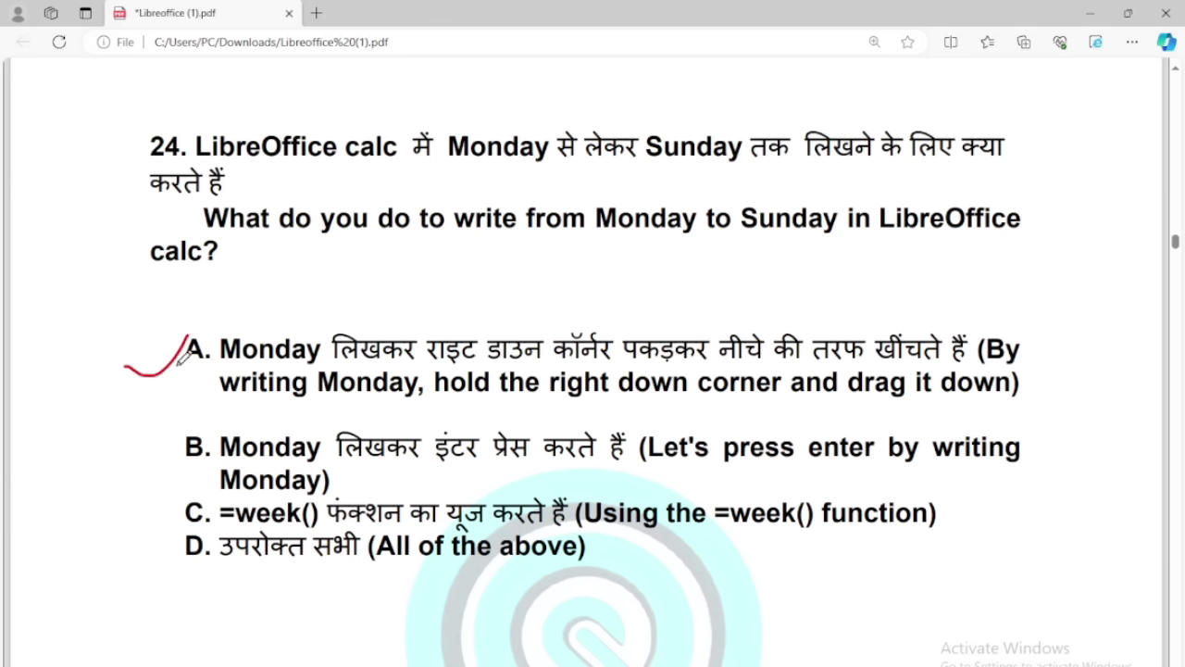
mouse_move(137, 404)
mouse_down()
mouse_move(164, 407)
mouse_move(209, 338)
mouse_up()
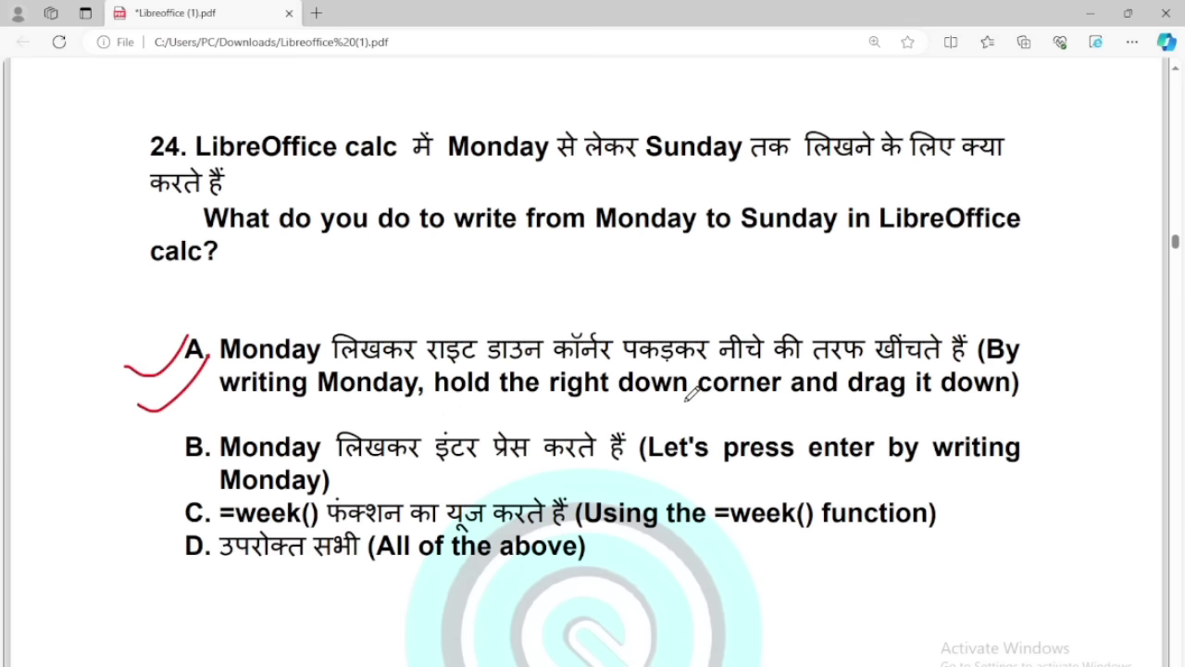
mouse_move(973, 404)
mouse_down()
mouse_move(1042, 366)
mouse_move(532, 302)
mouse_move(173, 320)
mouse_move(397, 418)
mouse_move(450, 421)
mouse_up()
Go to question 25 in the PDF, and in Calc select the entire column D and the entire row 3 by their headings.
scroll(444, 420, down, 5)
scroll(440, 419, down, 2)
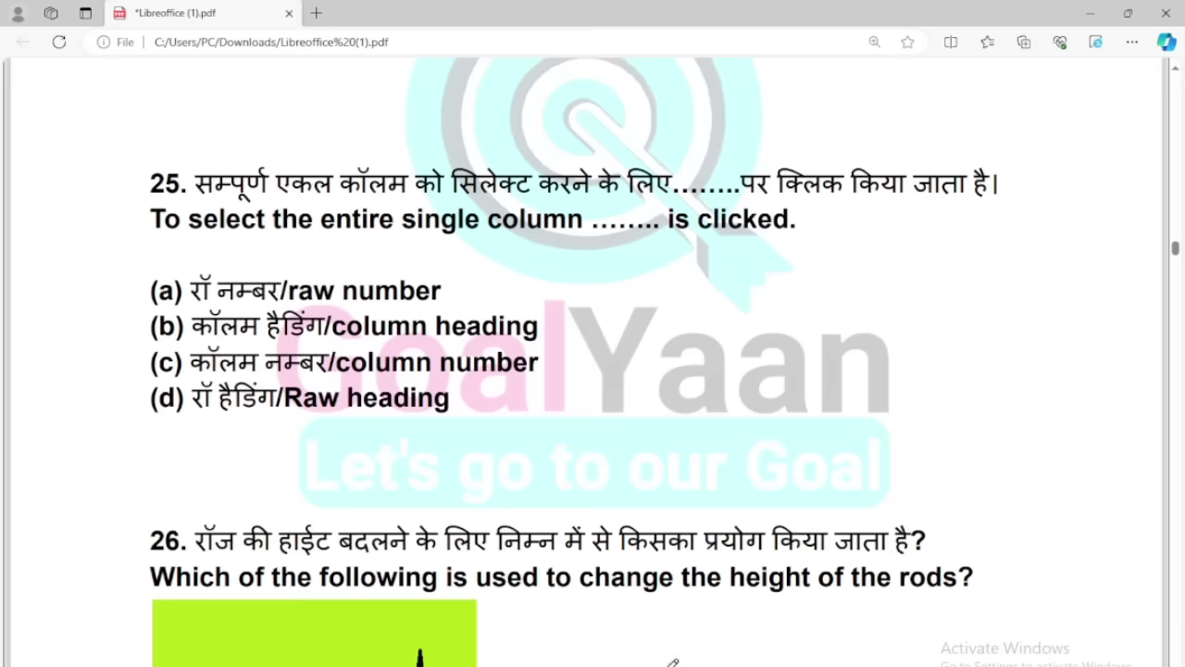
key(alt+Tab)
click(777, 283)
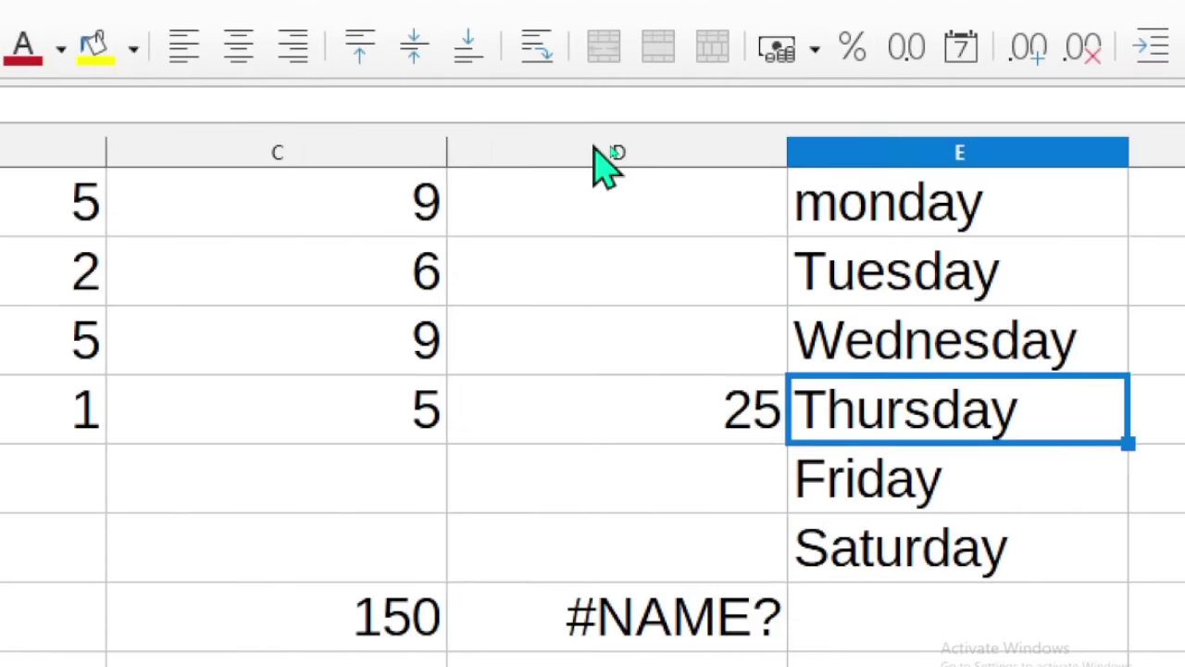
click(596, 153)
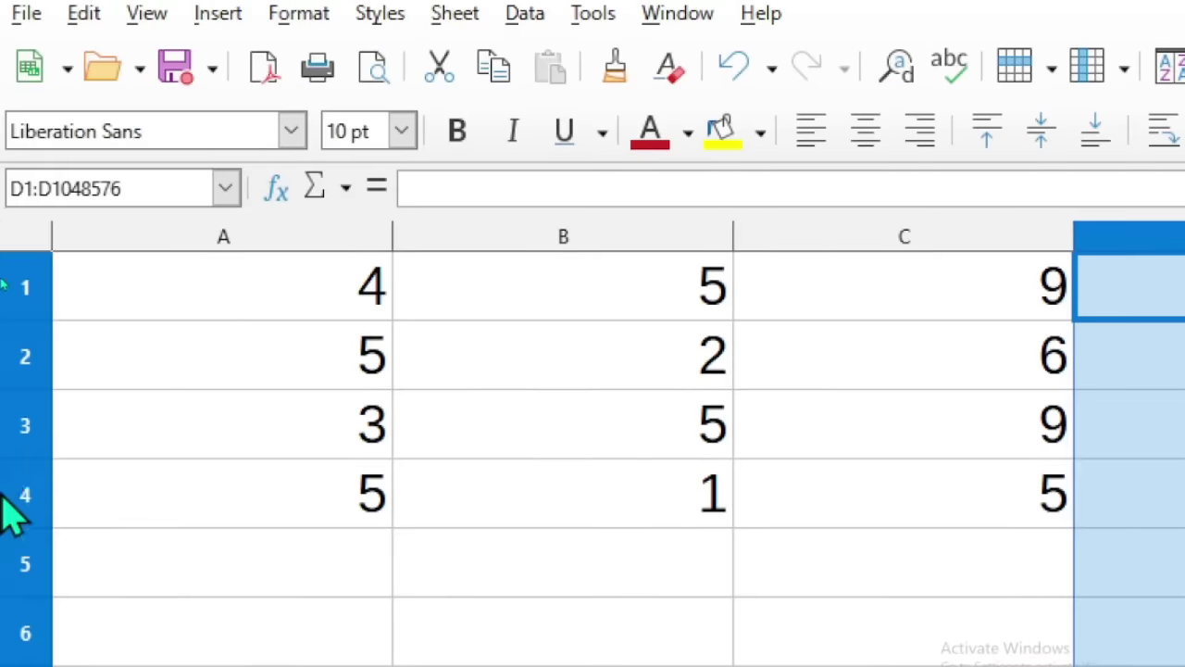
click(119, 380)
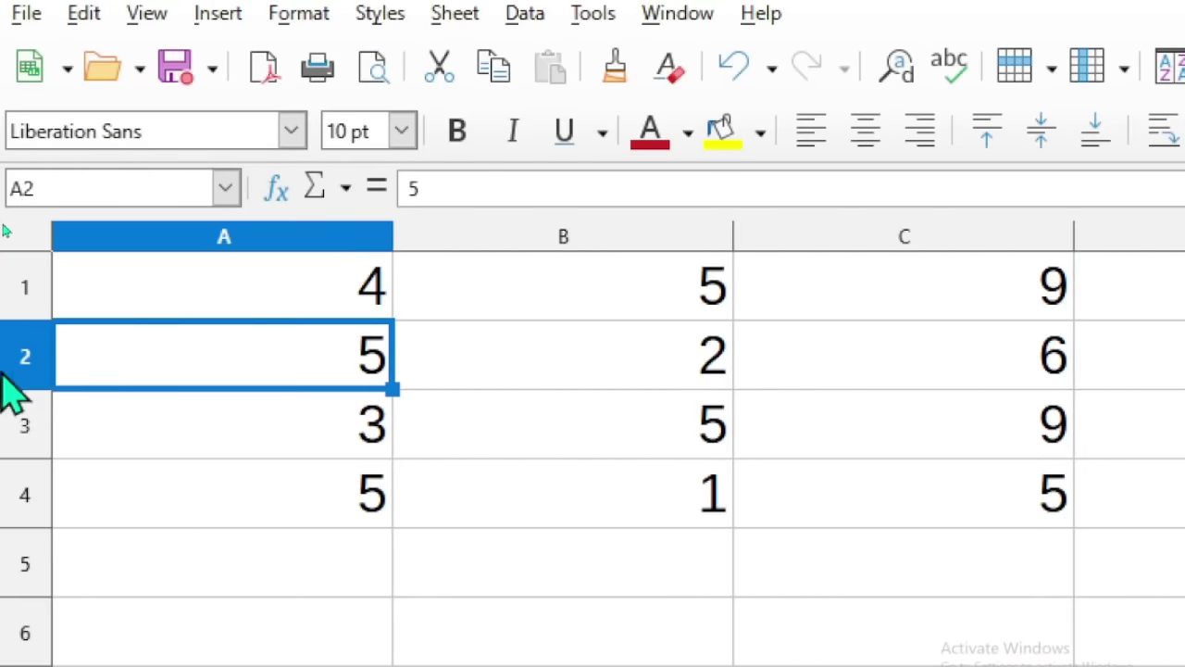
click(26, 426)
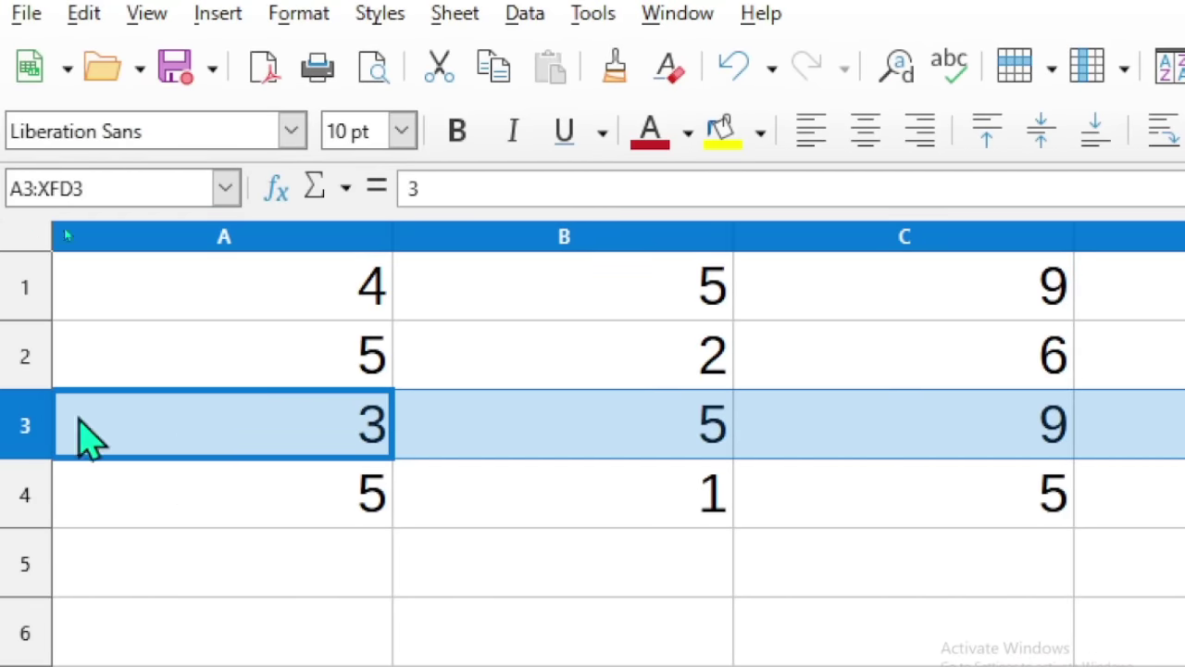
Select whole columns B, A and C one after another by their headings, followed by whole rows 2 and 3.
click(565, 239)
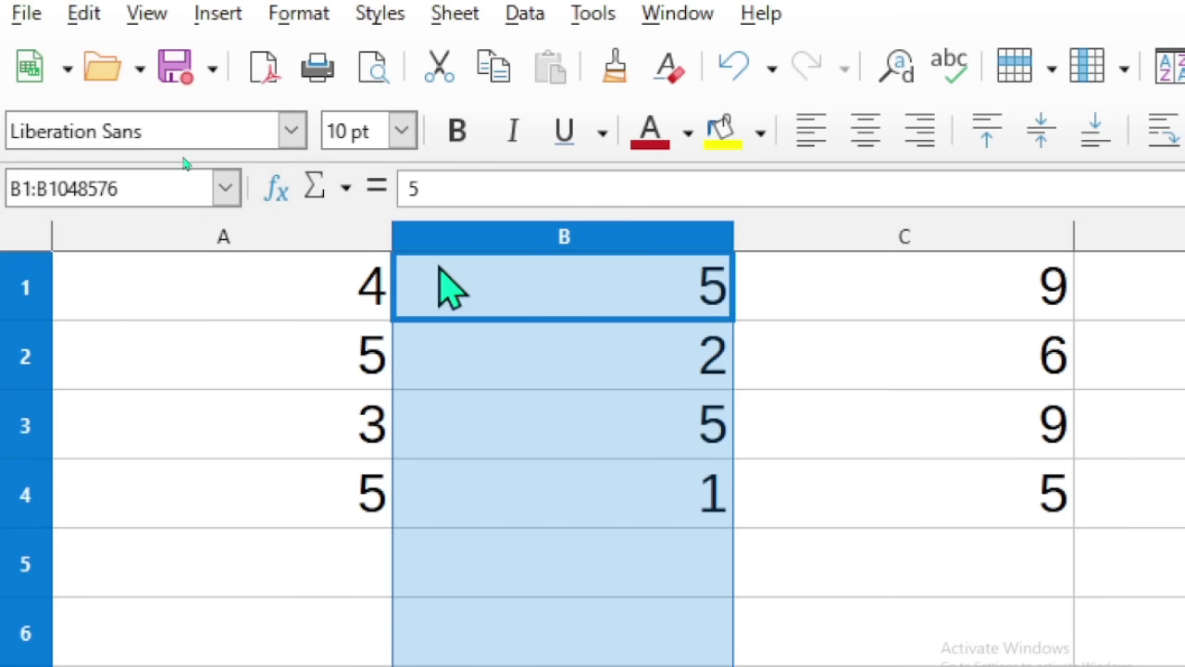
click(252, 239)
click(563, 241)
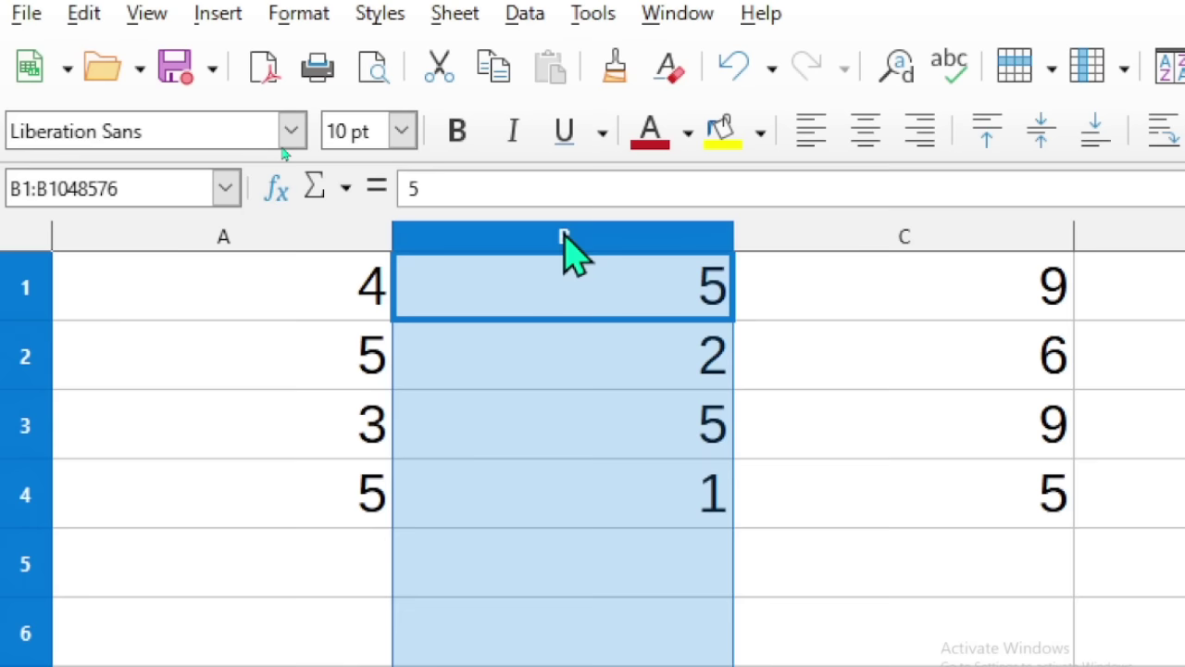
click(894, 241)
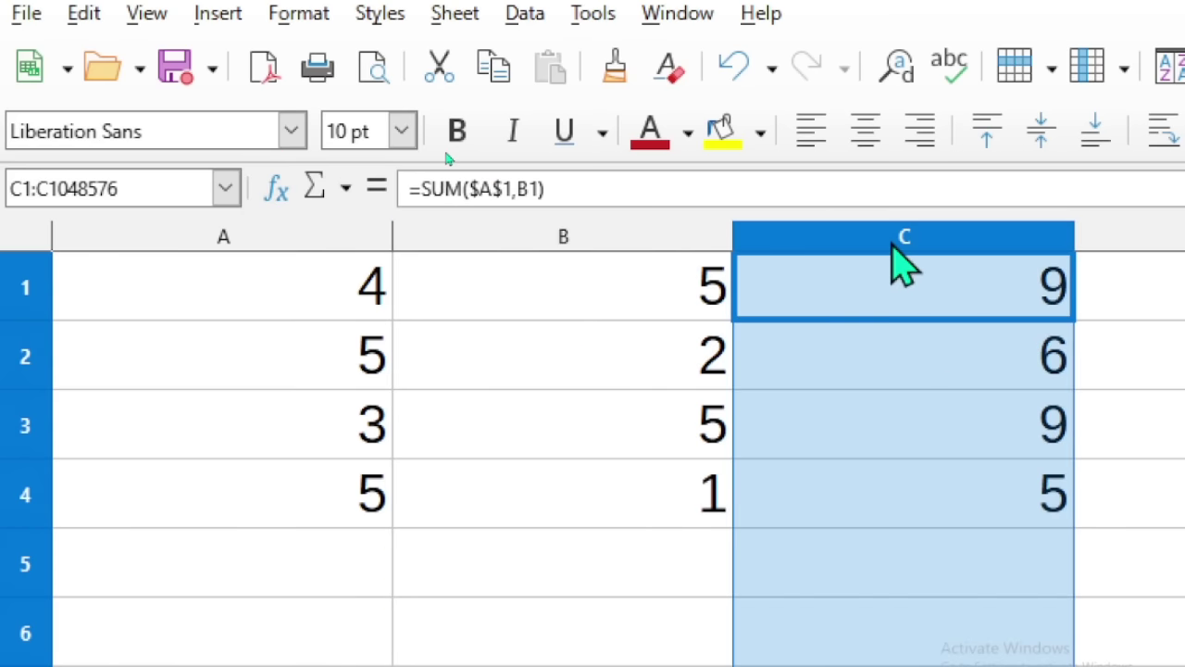
click(37, 372)
click(32, 440)
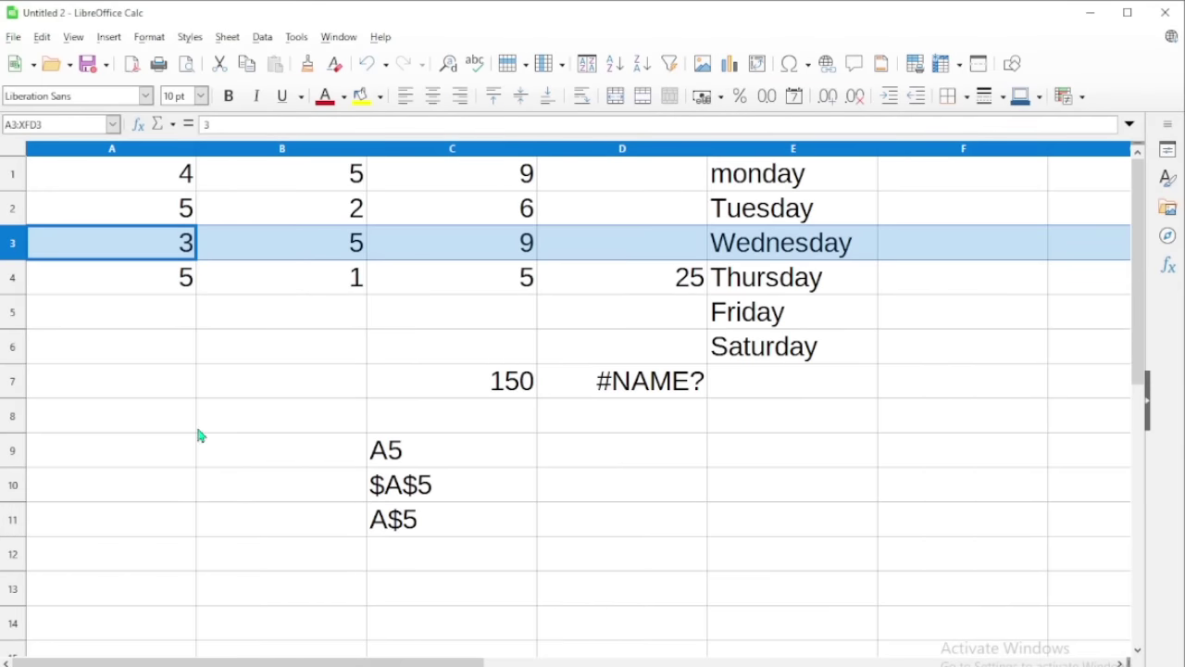
Select the whole of row 7 starting from cell A7, and select the entire sheet from A8 before returning to that cell.
click(157, 390)
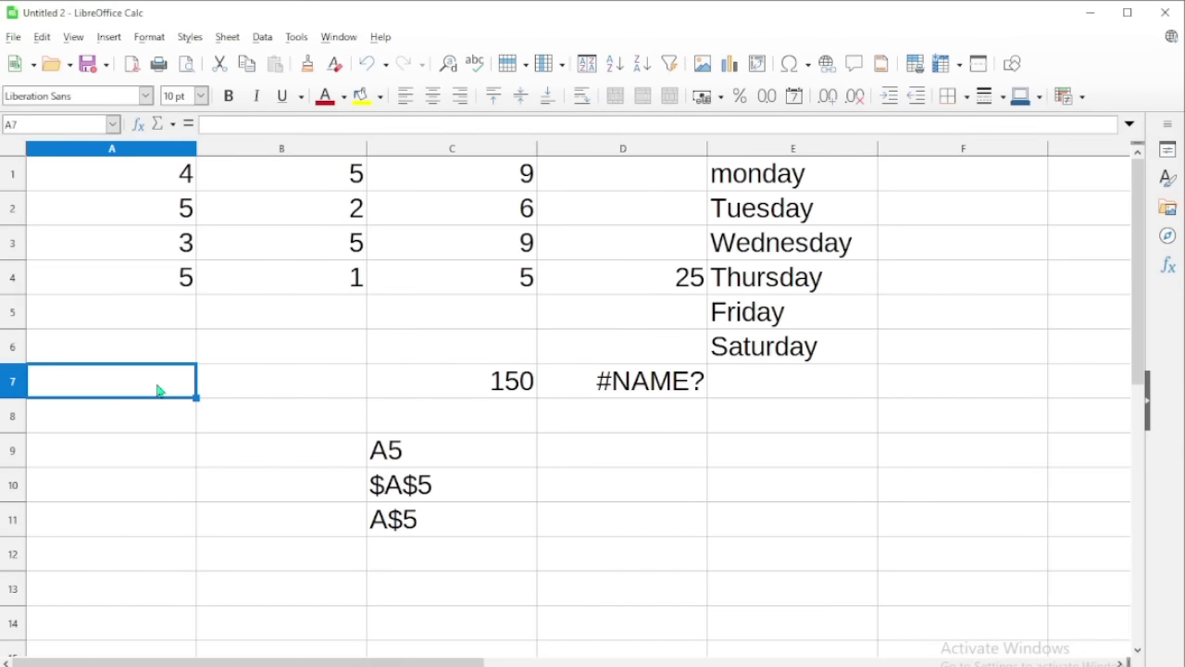
key(shift+space)
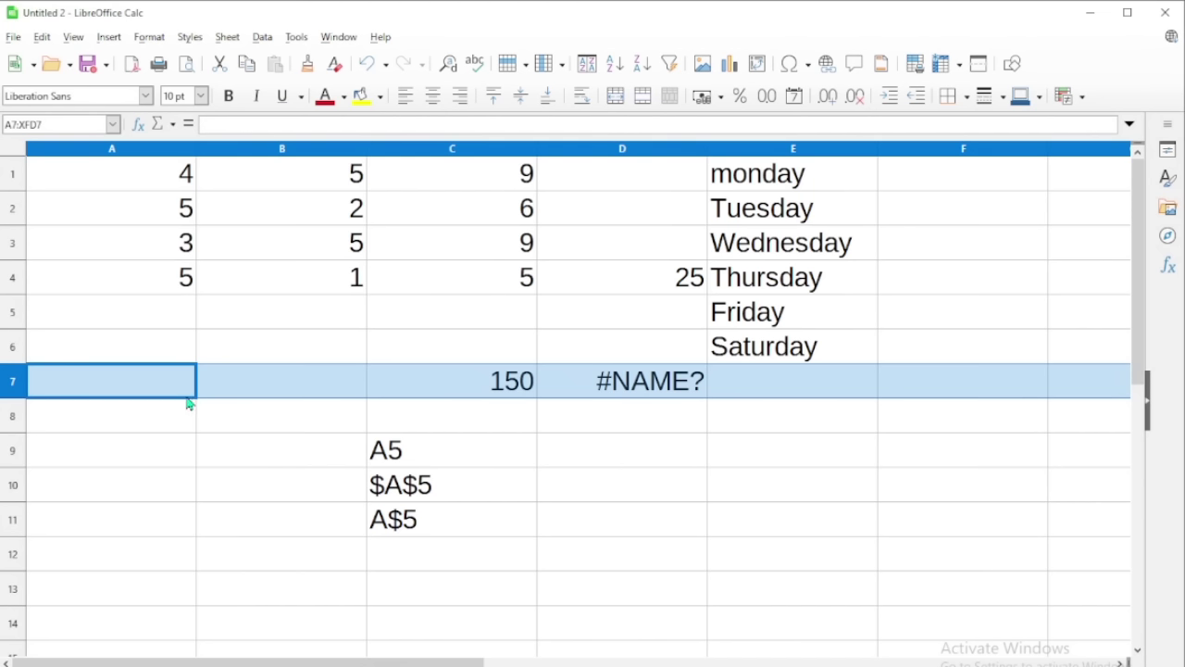
click(163, 428)
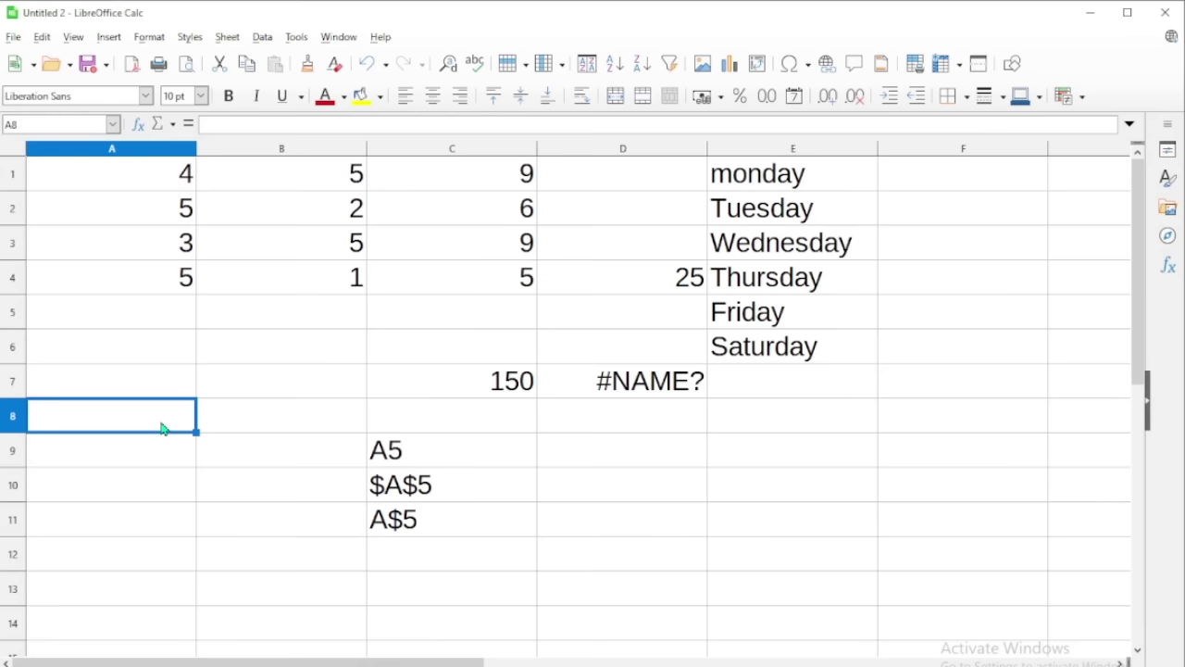
key(alt+space)
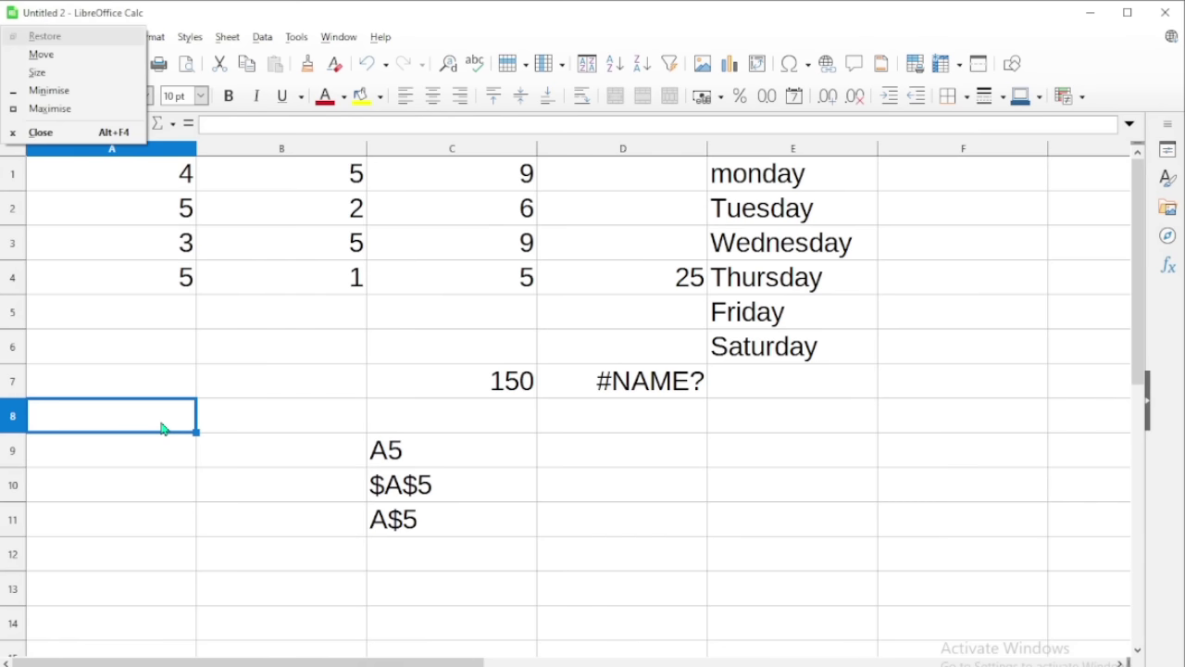
key(Escape)
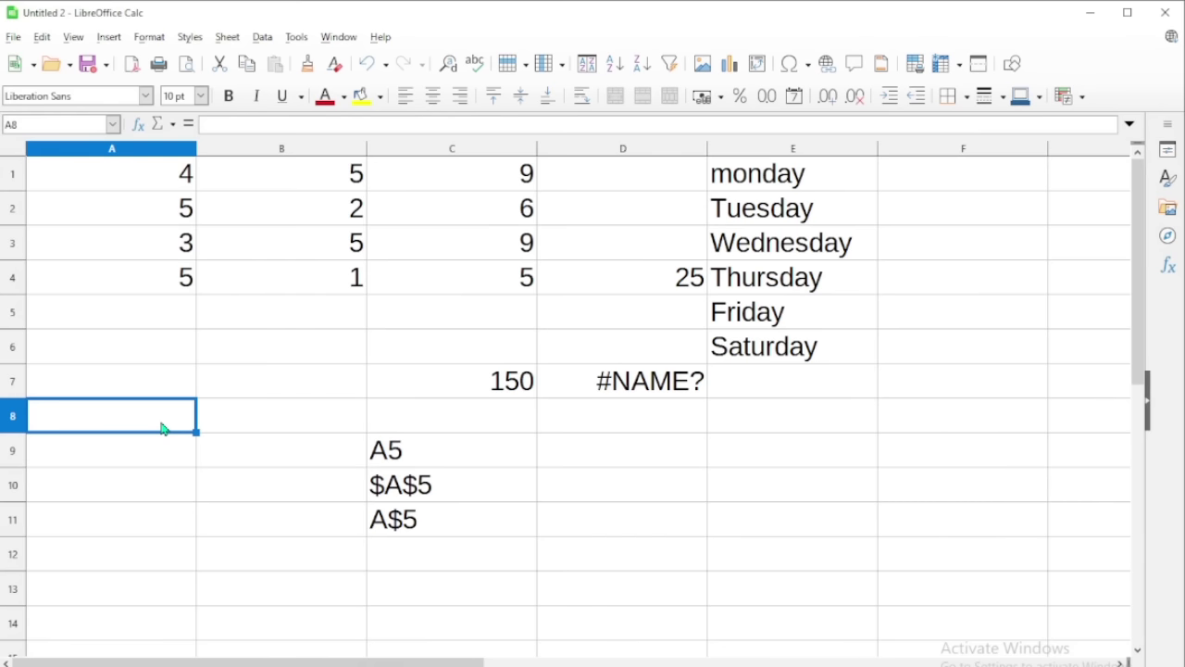
key(ctrl+a)
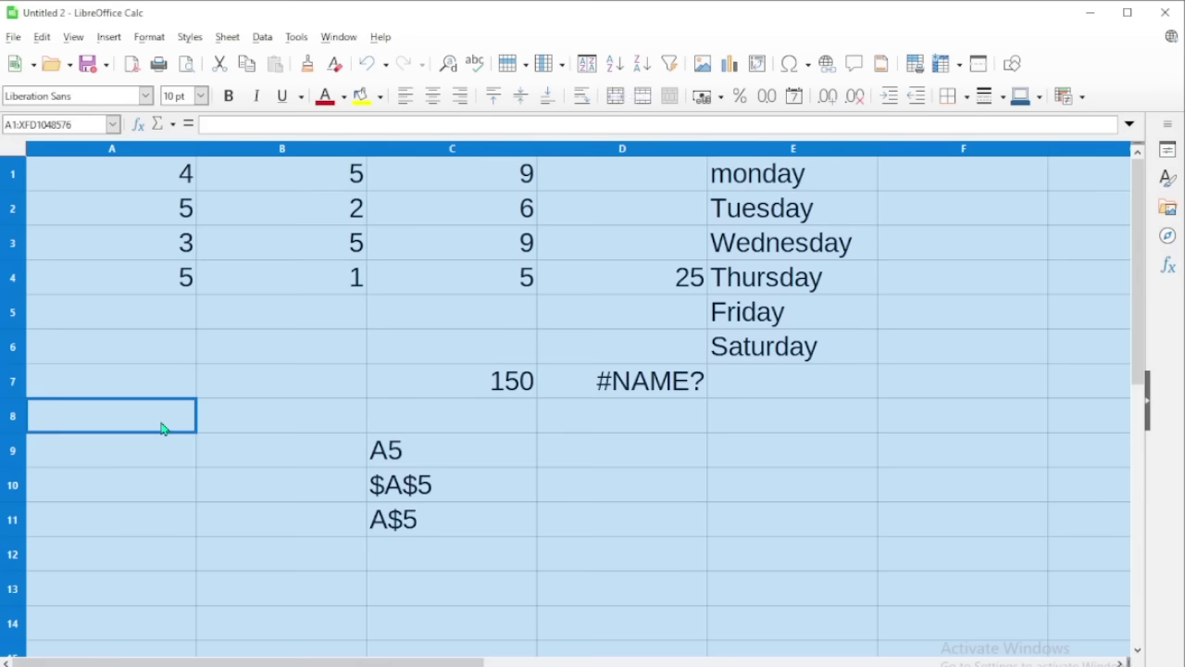
click(162, 428)
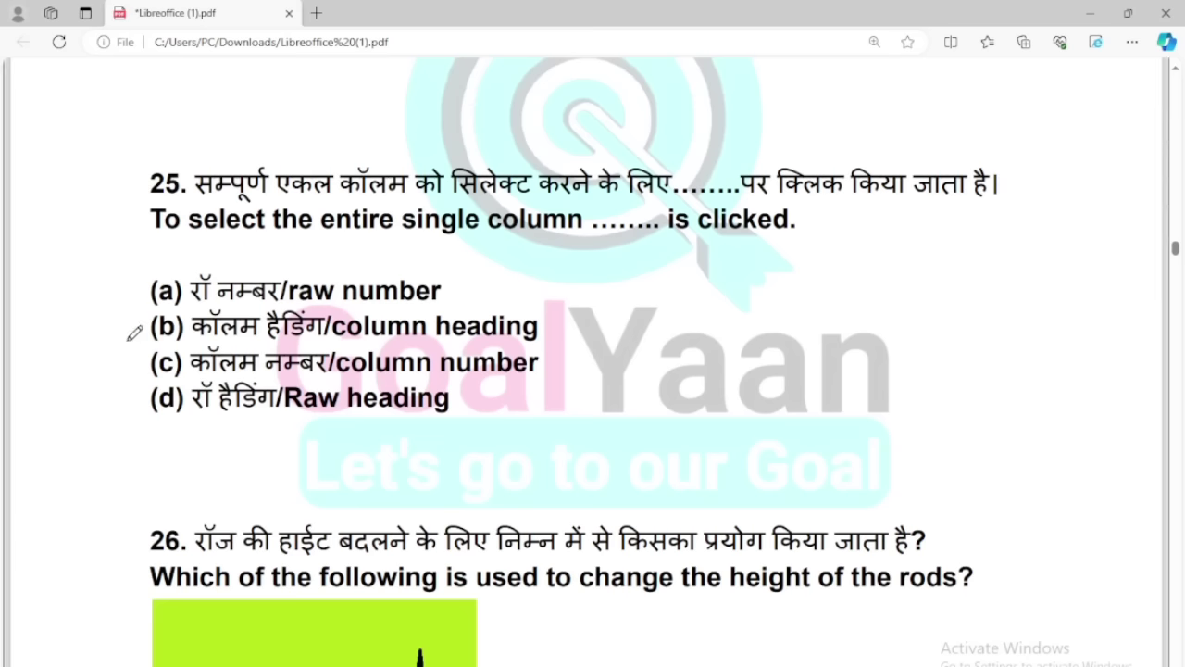
Circle option (b) column heading as the answer to question 25 in the PDF.
mouse_move(123, 321)
mouse_down()
mouse_move(394, 295)
mouse_move(597, 320)
mouse_move(425, 348)
mouse_move(162, 344)
mouse_move(152, 307)
mouse_up()
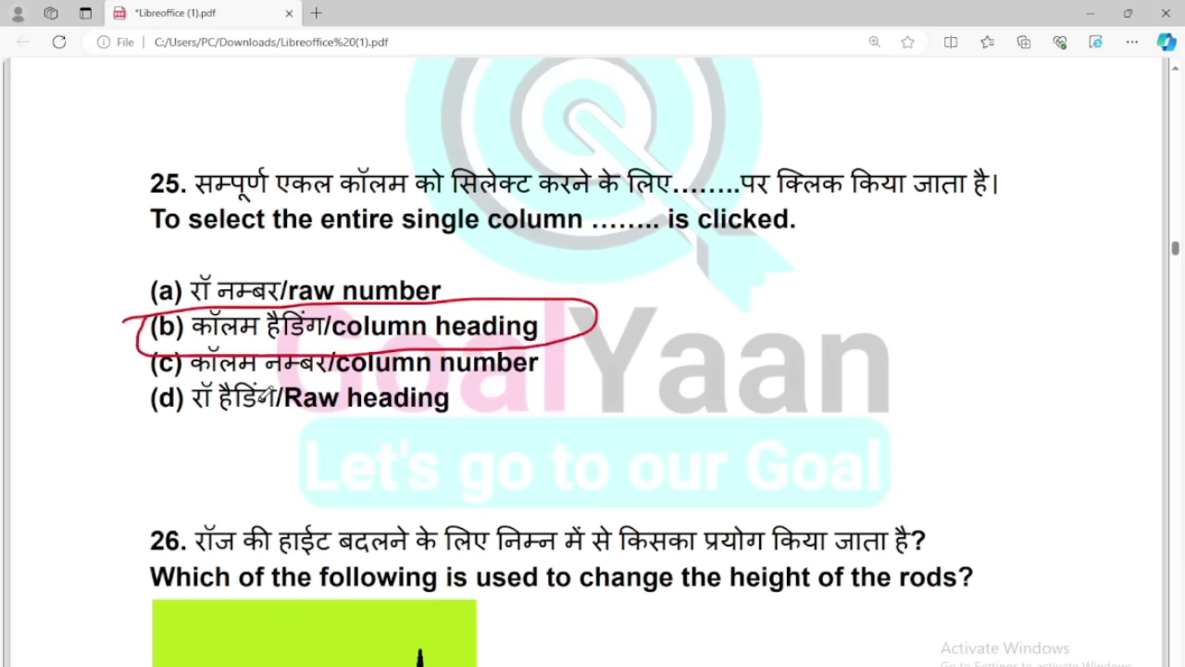
Go to question 26 in the PDF, and in Calc demonstrate resizing the height of row 3 and the width of column A.
scroll(268, 396, down, 5)
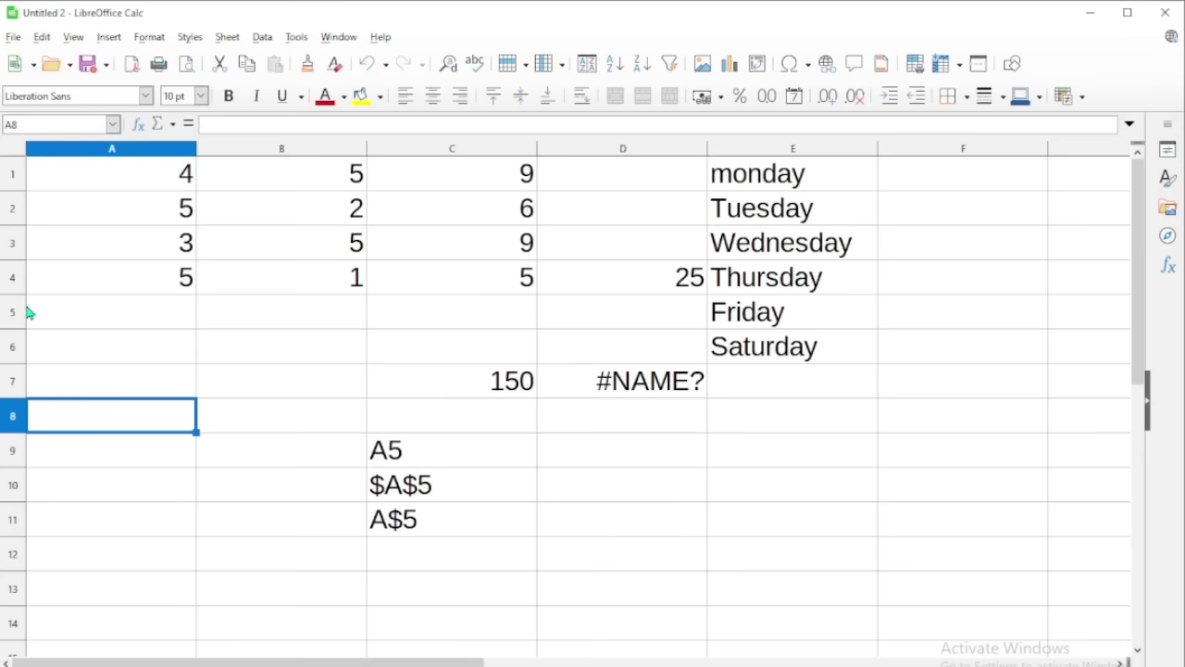
click(11, 315)
click(11, 350)
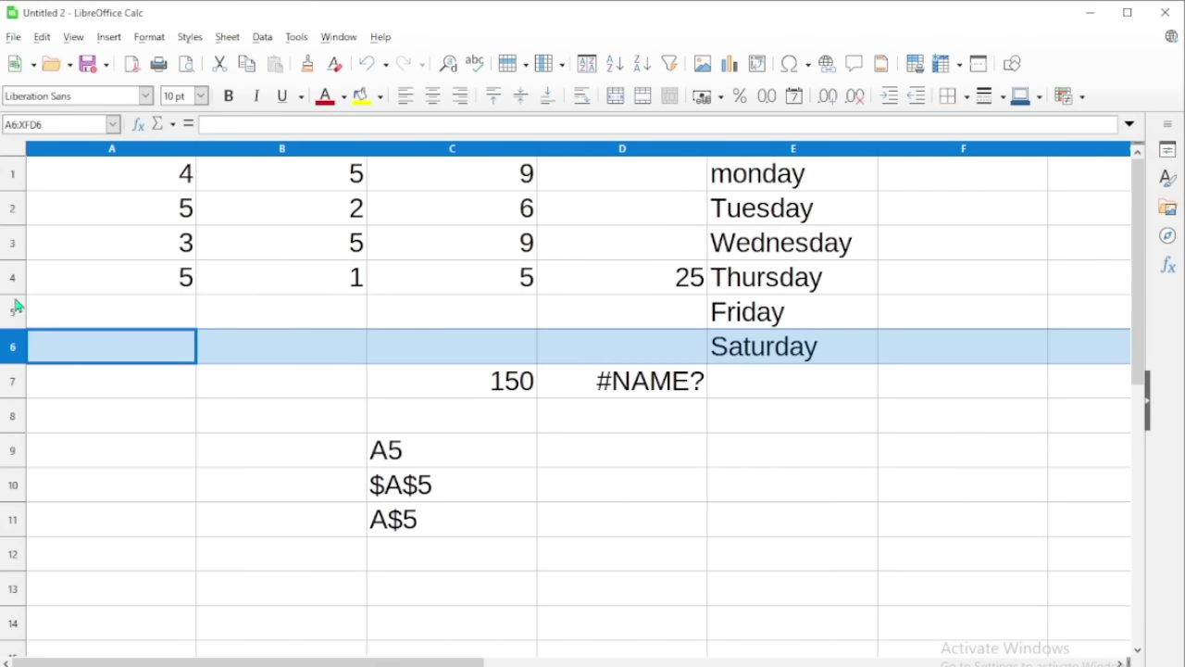
click(55, 320)
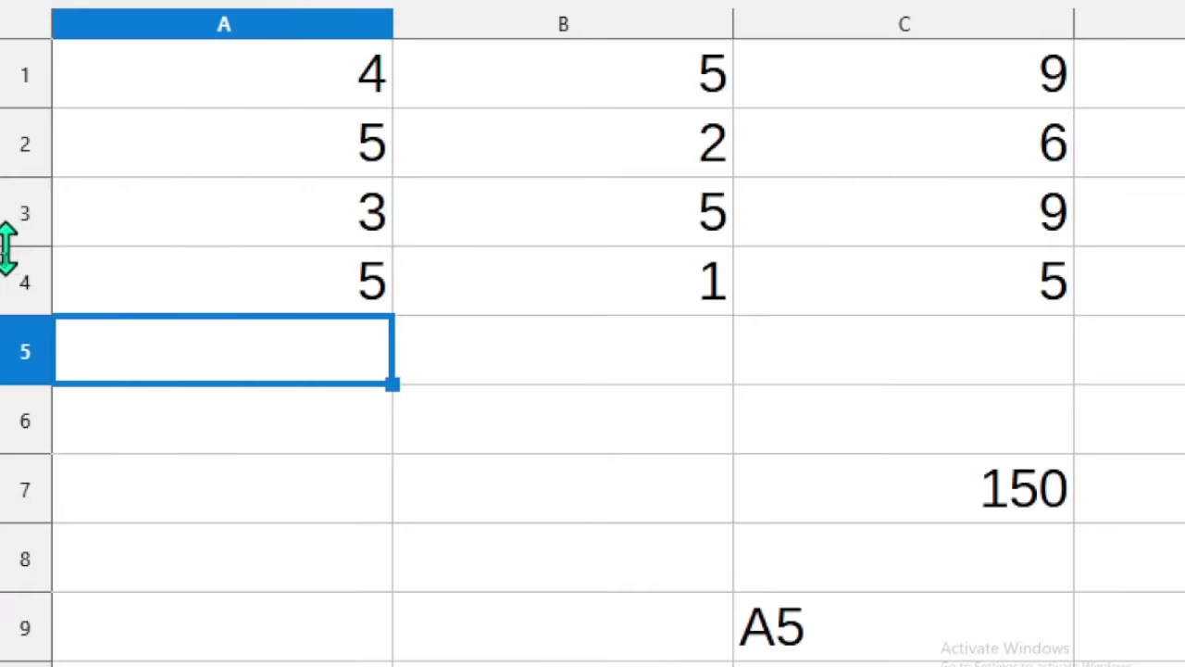
mouse_move(33, 245)
mouse_down()
mouse_move(31, 256)
mouse_move(39, 250)
mouse_up()
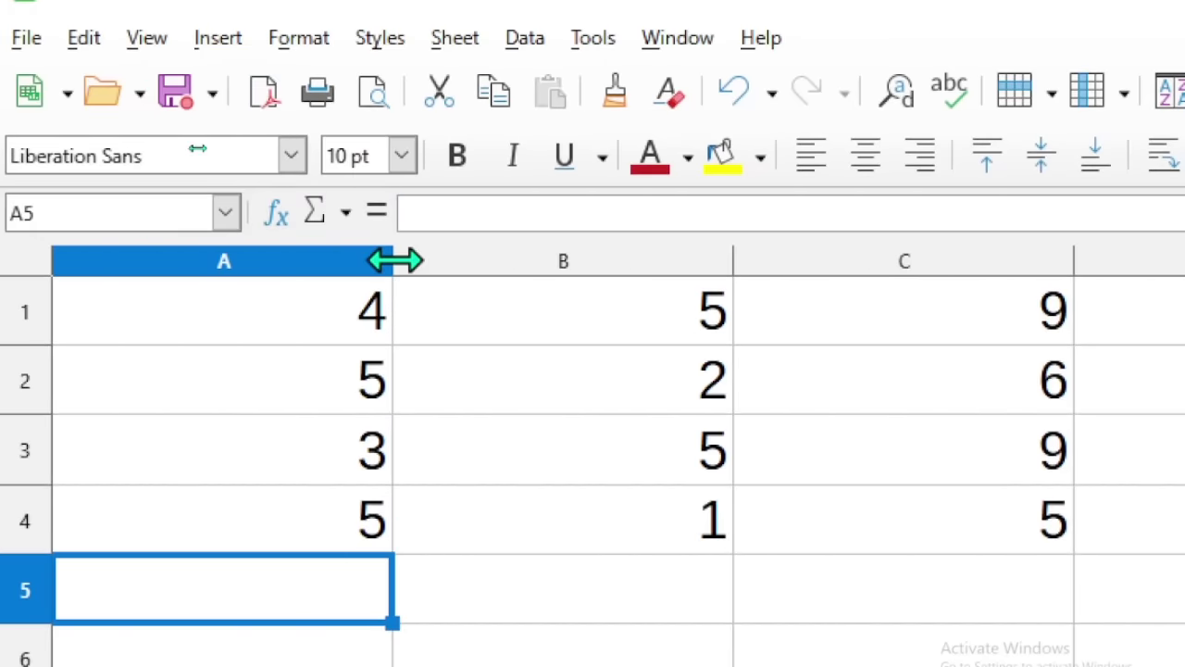
mouse_move(394, 260)
mouse_down()
mouse_move(426, 259)
mouse_move(365, 272)
mouse_move(404, 270)
mouse_move(392, 268)
mouse_up()
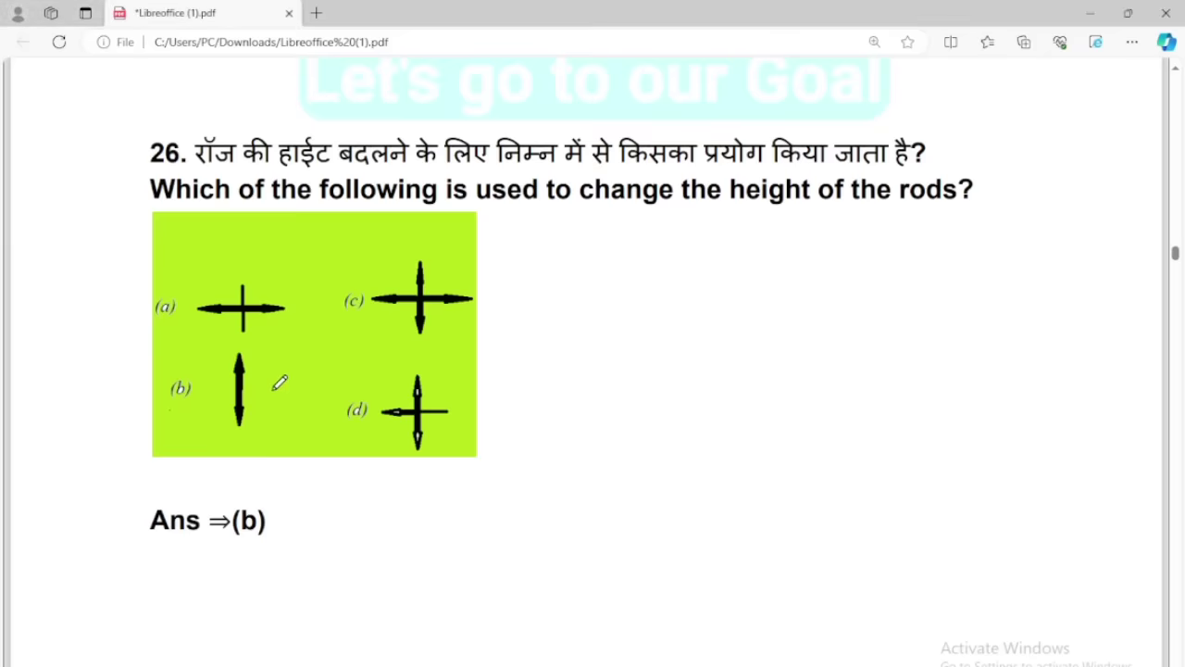
Circle option (b), the vertical double arrow, and the answer line under question 26 in the PDF.
mouse_move(269, 351)
mouse_down()
mouse_move(163, 366)
mouse_move(264, 407)
mouse_move(269, 352)
mouse_up()
mouse_move(292, 503)
mouse_down()
mouse_move(121, 484)
mouse_move(306, 583)
mouse_move(301, 504)
mouse_up()
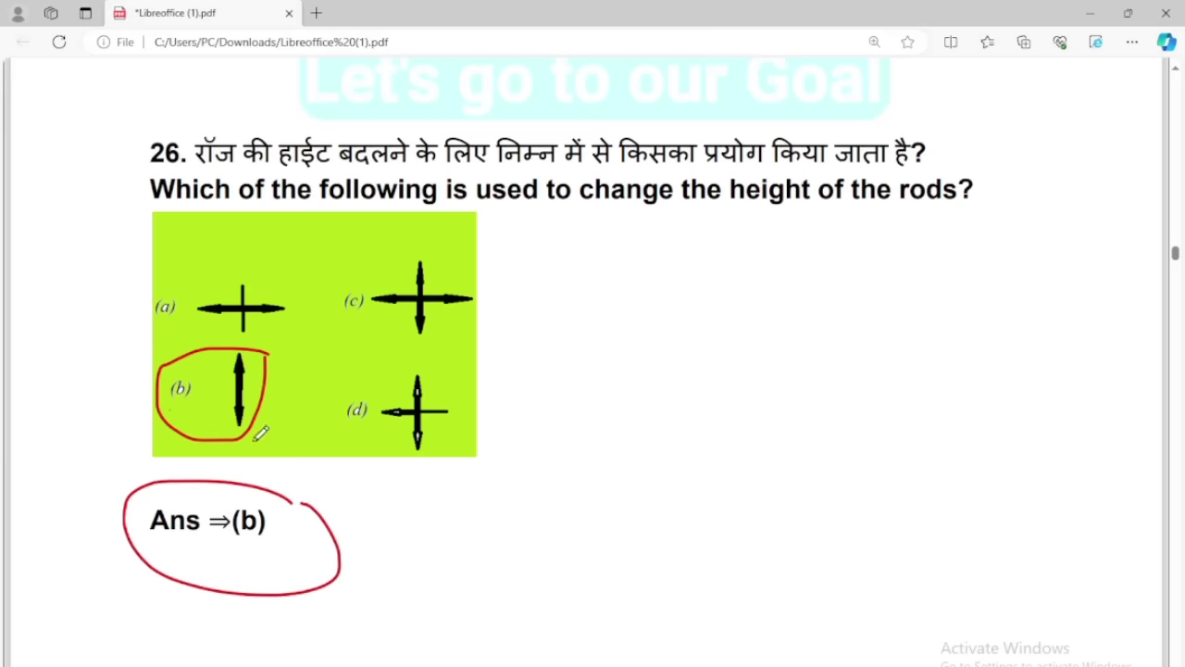
Go to question 27 in the PDF, and in Calc enter the text a in D9 and the number 5 in E9.
scroll(245, 377, down, 8)
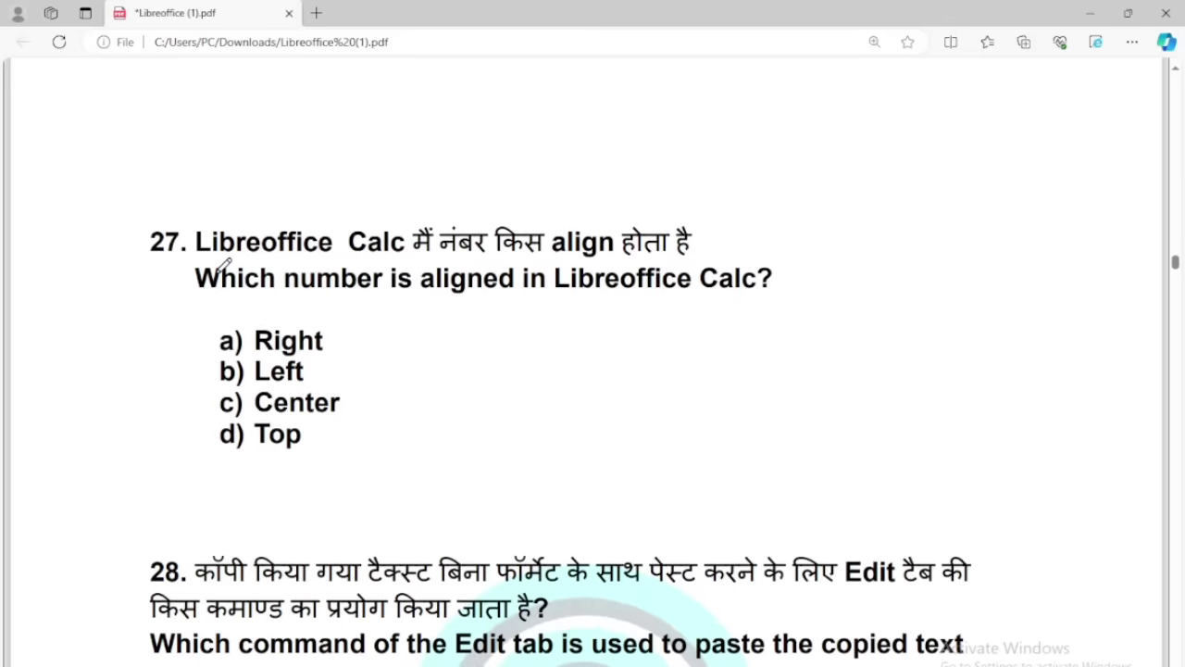
scroll(240, 268, up, 4)
scroll(240, 267, down, 5)
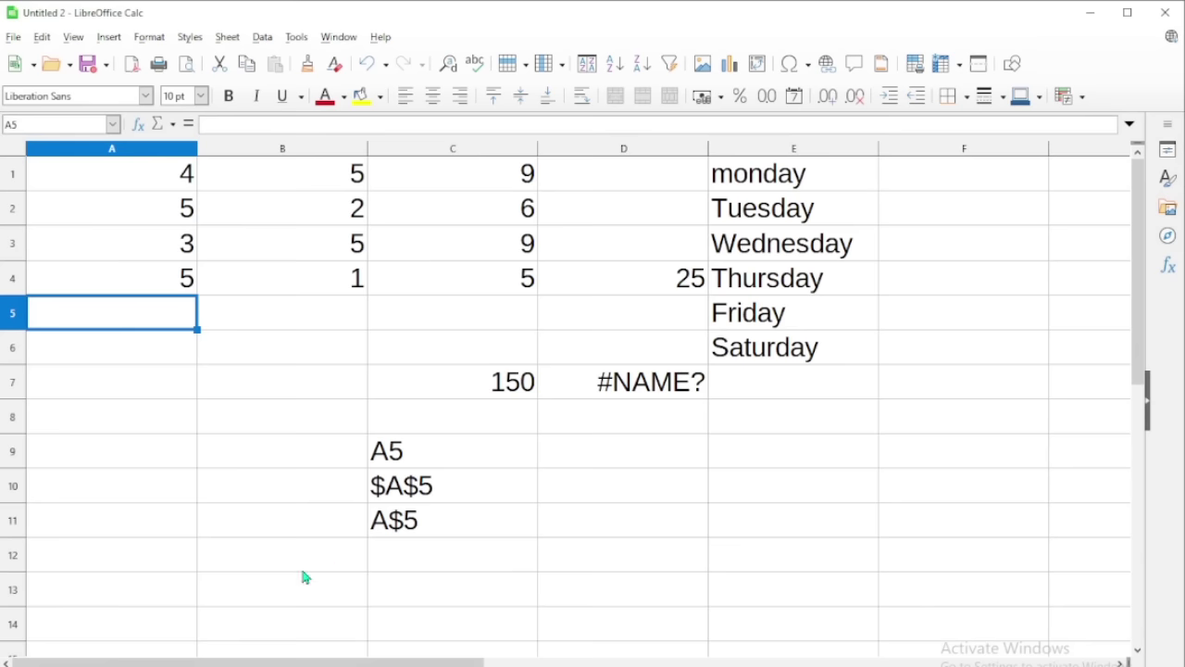
click(628, 455)
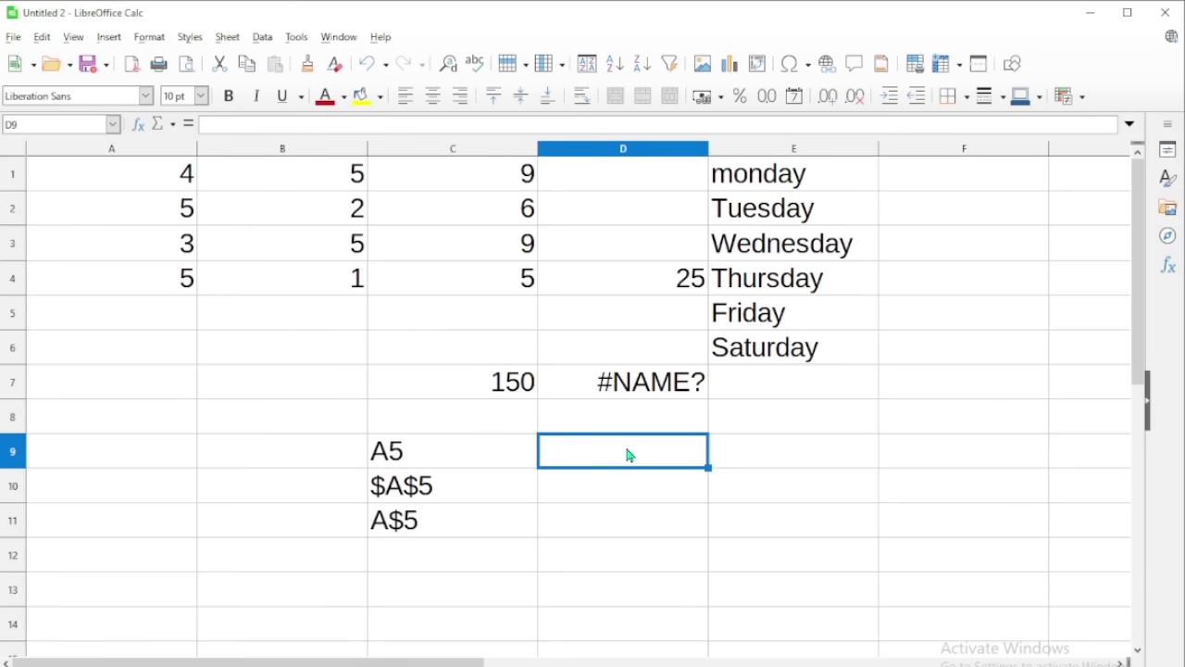
text(a)
click(637, 486)
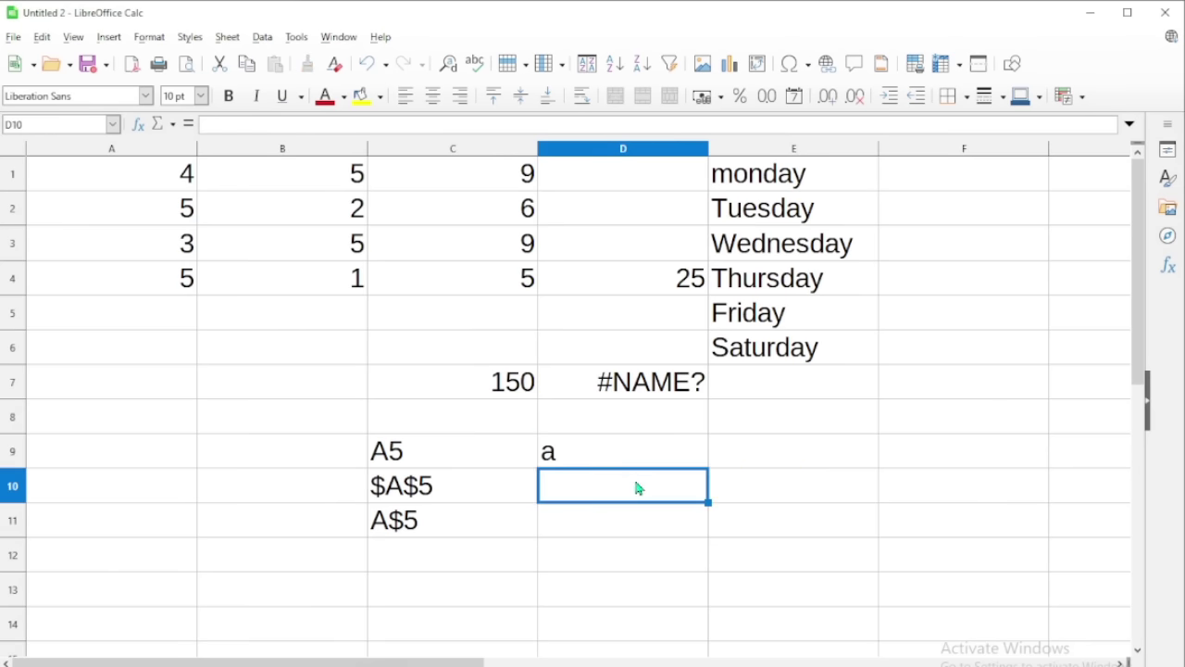
click(734, 461)
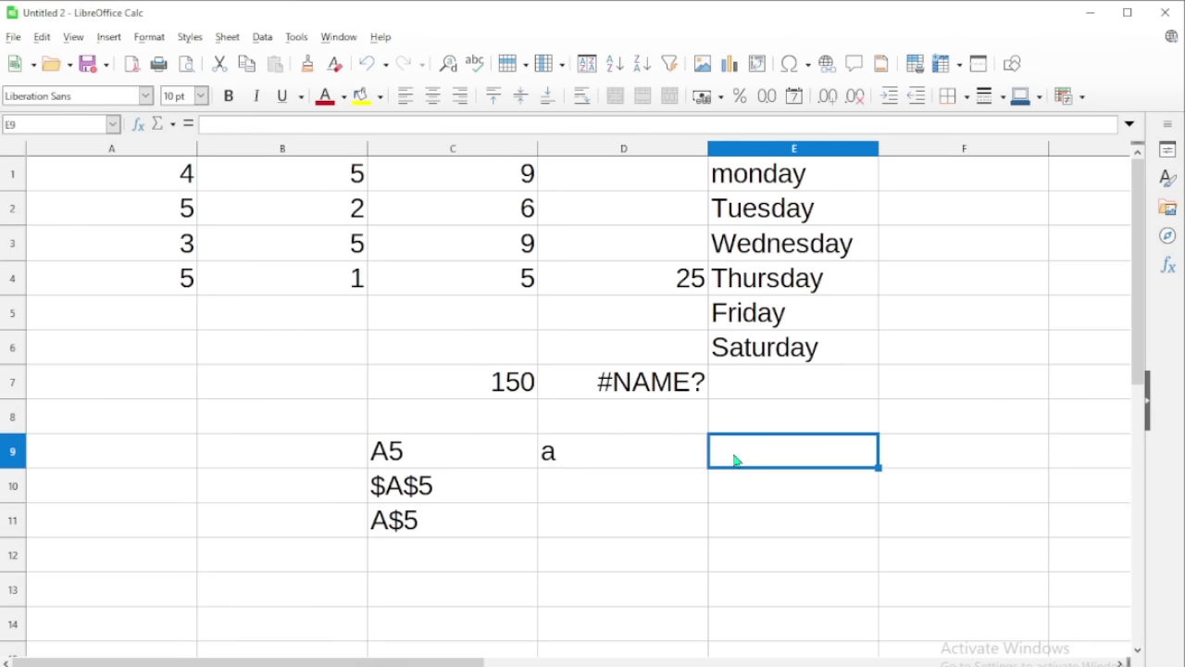
text(5)
click(732, 489)
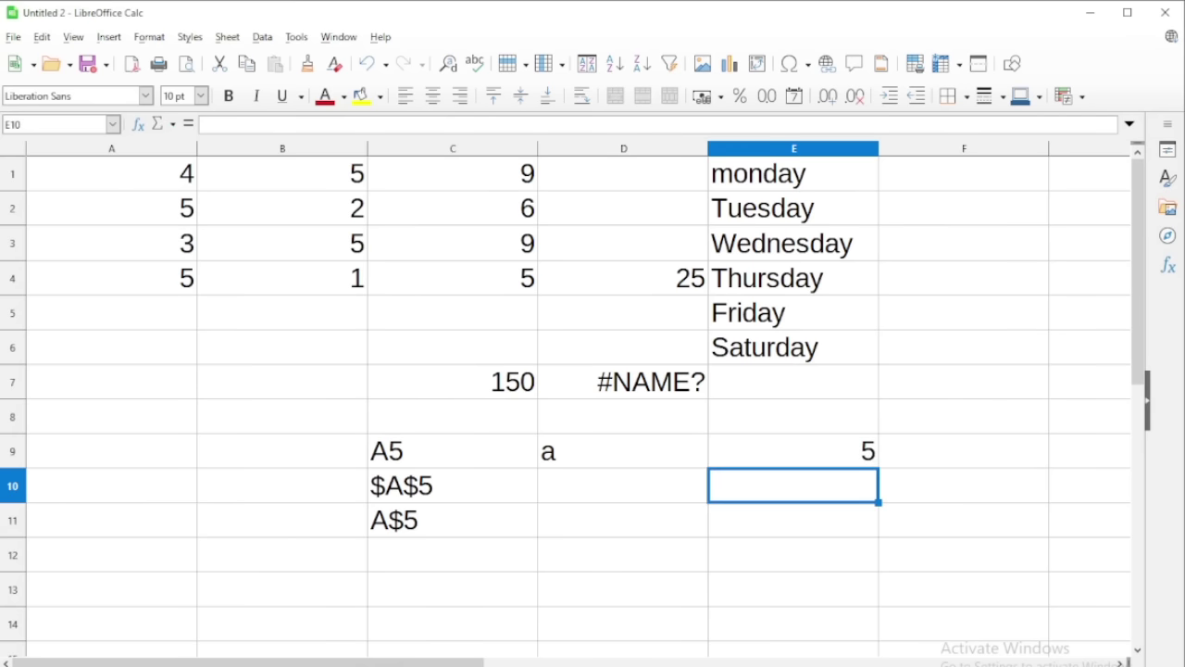
Back in the PDF, circle option a) Right for question 27 and option (b) Paste Special for question 28.
key(alt+Tab)
mouse_move(270, 178)
mouse_down()
mouse_move(191, 190)
mouse_move(370, 212)
mouse_move(343, 208)
mouse_move(443, 186)
mouse_up()
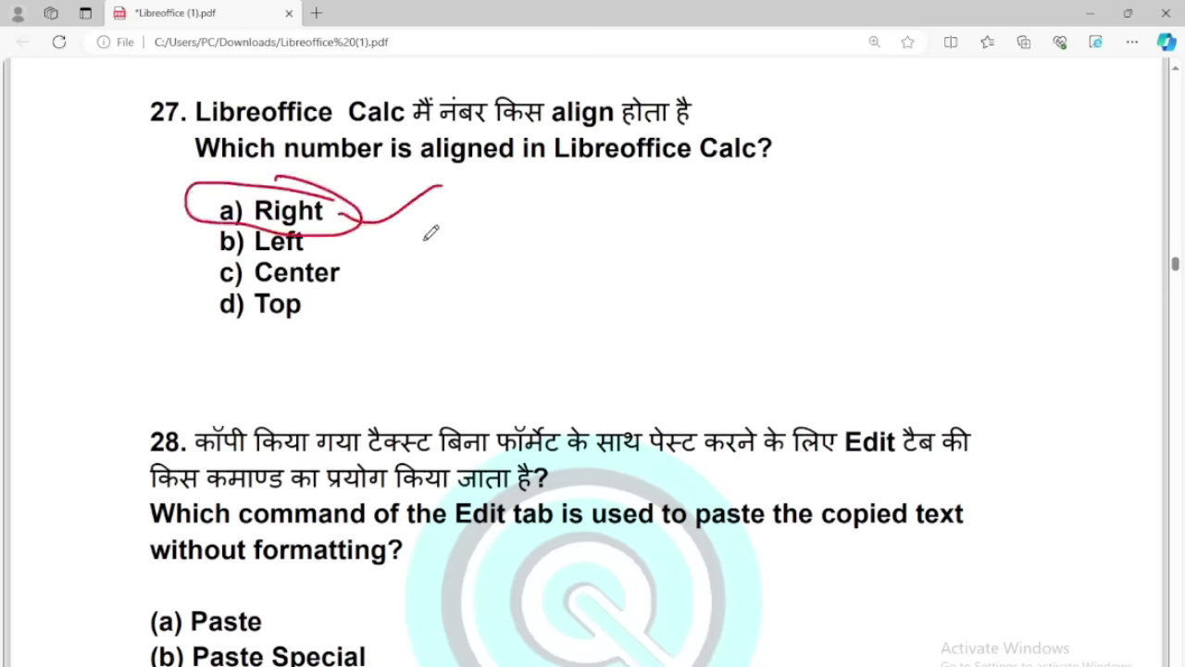
scroll(309, 385, down, 5)
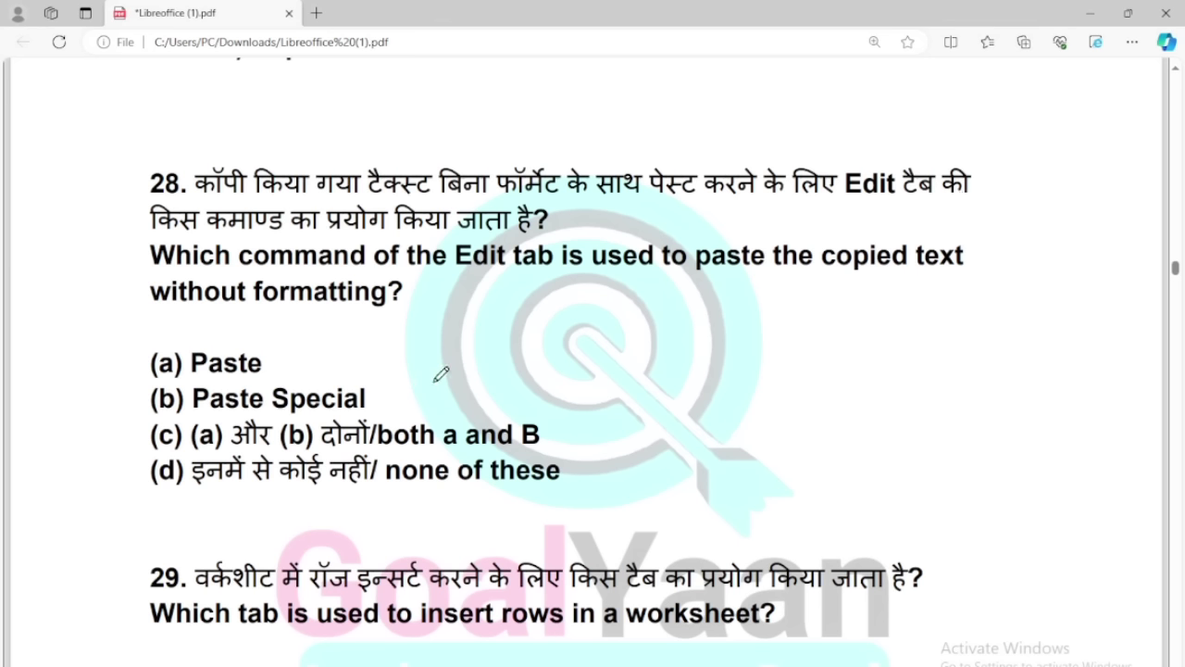
mouse_move(435, 379)
mouse_down()
mouse_move(220, 379)
mouse_move(176, 414)
mouse_move(451, 393)
mouse_move(396, 378)
mouse_up()
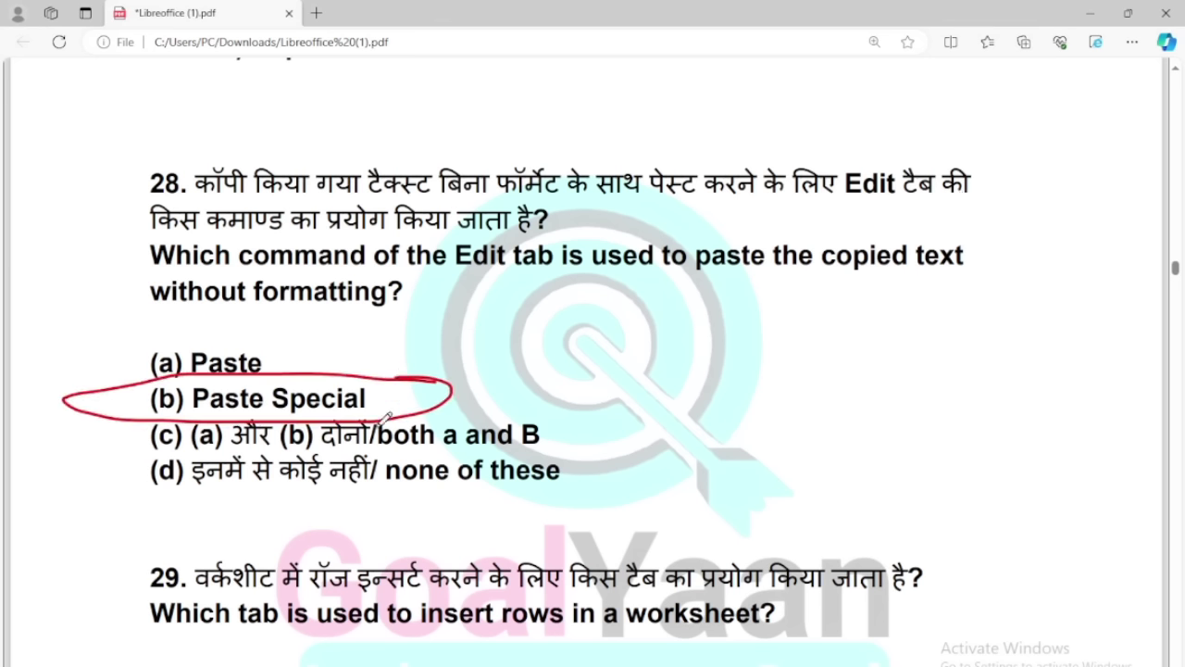
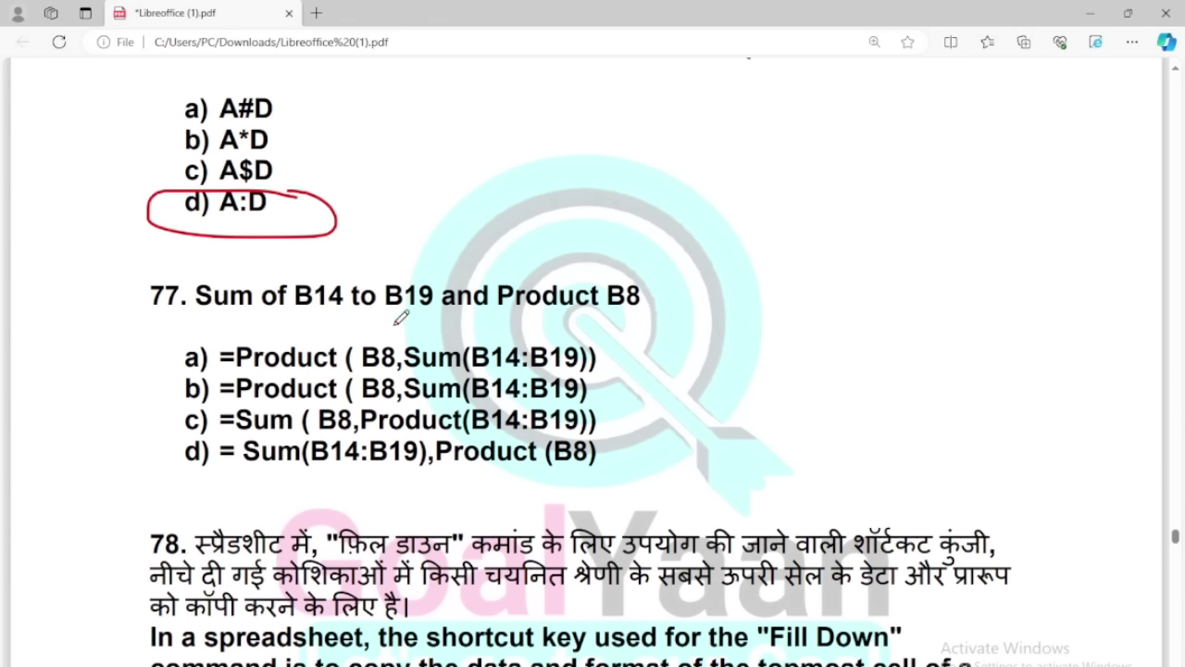
In question 77, underline and circle the B14 to B19 sum, mark option a) as the answer, and strike through options c) and d).
drag(294, 326, 435, 314)
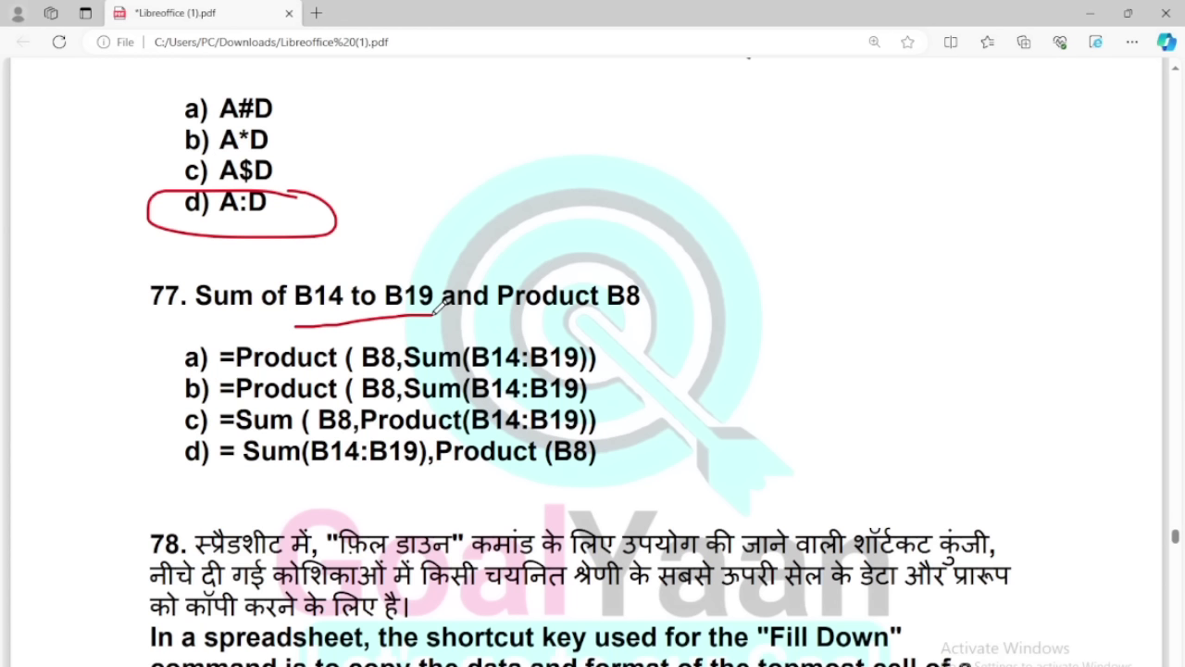
mouse_move(443, 269)
mouse_down()
mouse_move(259, 257)
mouse_move(196, 288)
mouse_move(254, 344)
mouse_move(418, 317)
mouse_move(442, 266)
mouse_up()
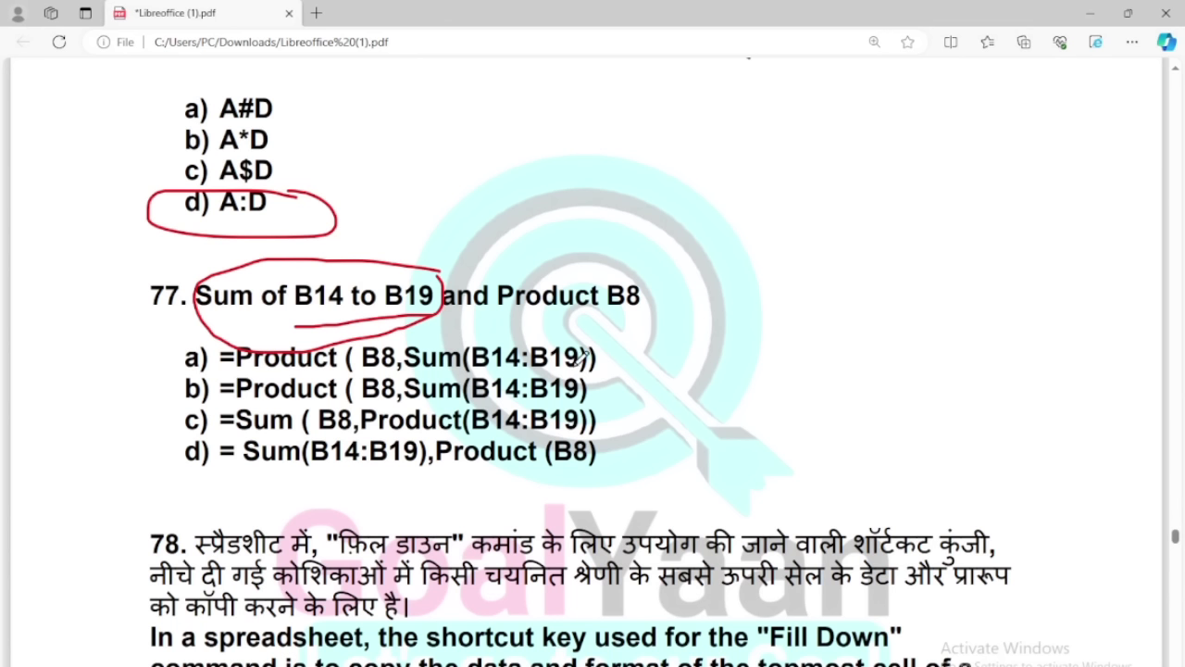
mouse_move(649, 339)
mouse_down()
mouse_move(302, 335)
mouse_move(184, 353)
mouse_move(278, 380)
mouse_move(625, 376)
mouse_move(622, 364)
mouse_move(648, 375)
mouse_up()
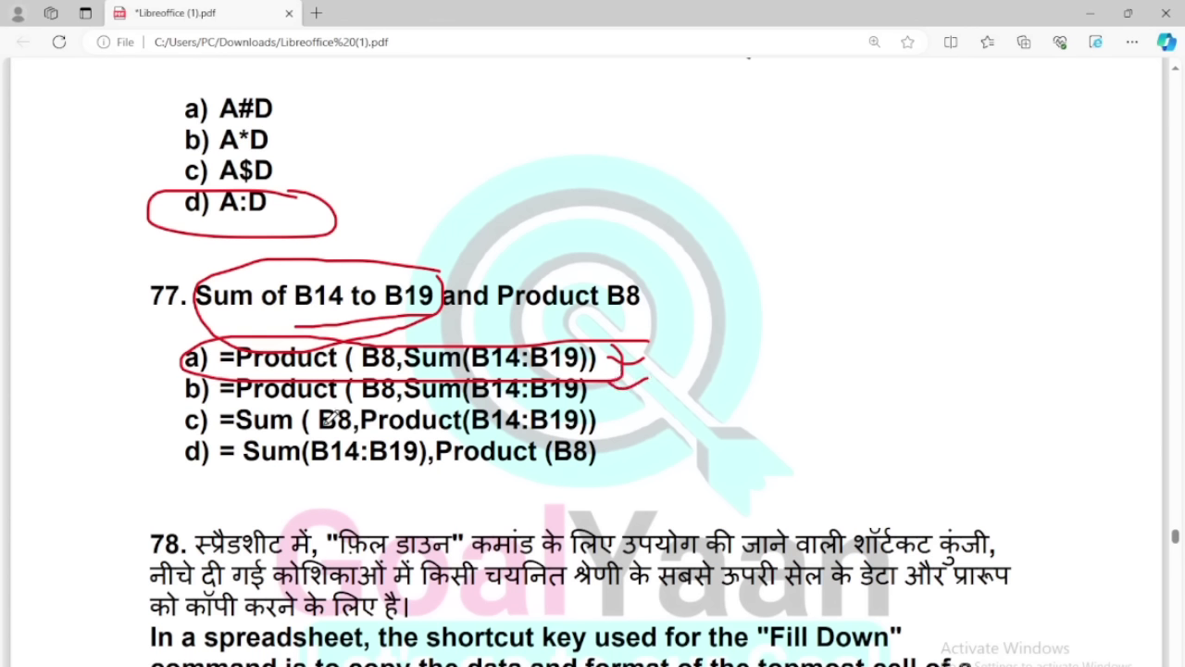
drag(202, 412, 586, 477)
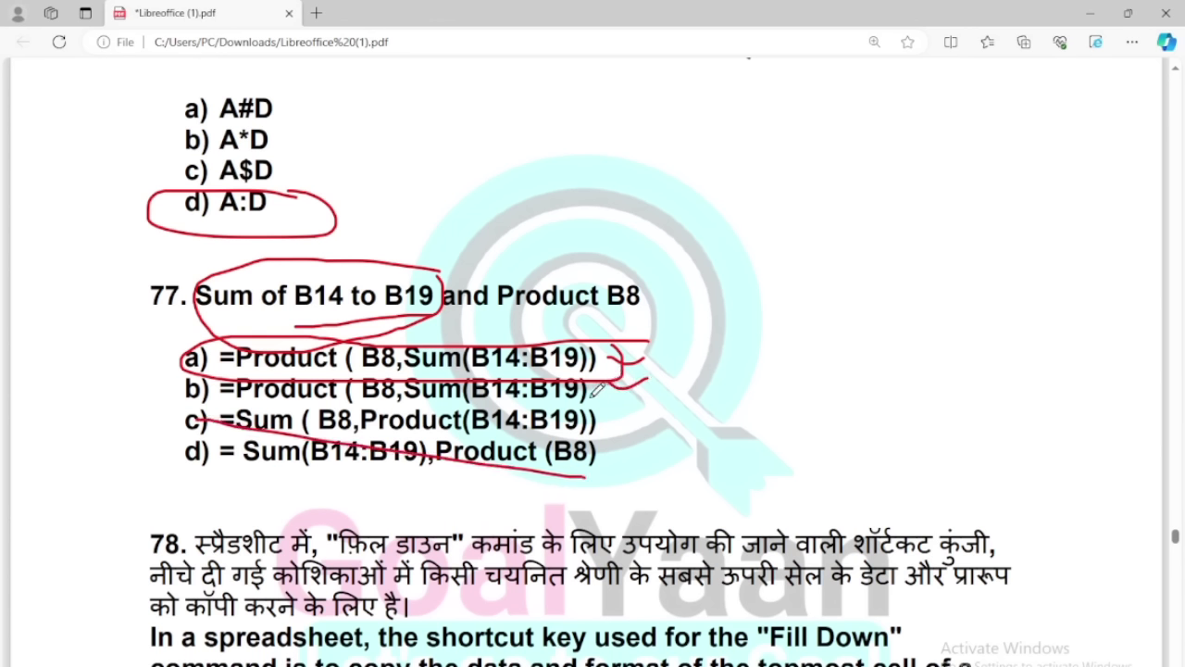
Finish crossing out options c and d of question 77 and draw short strokes up from B8 and B14 in option a.
drag(597, 405, 285, 461)
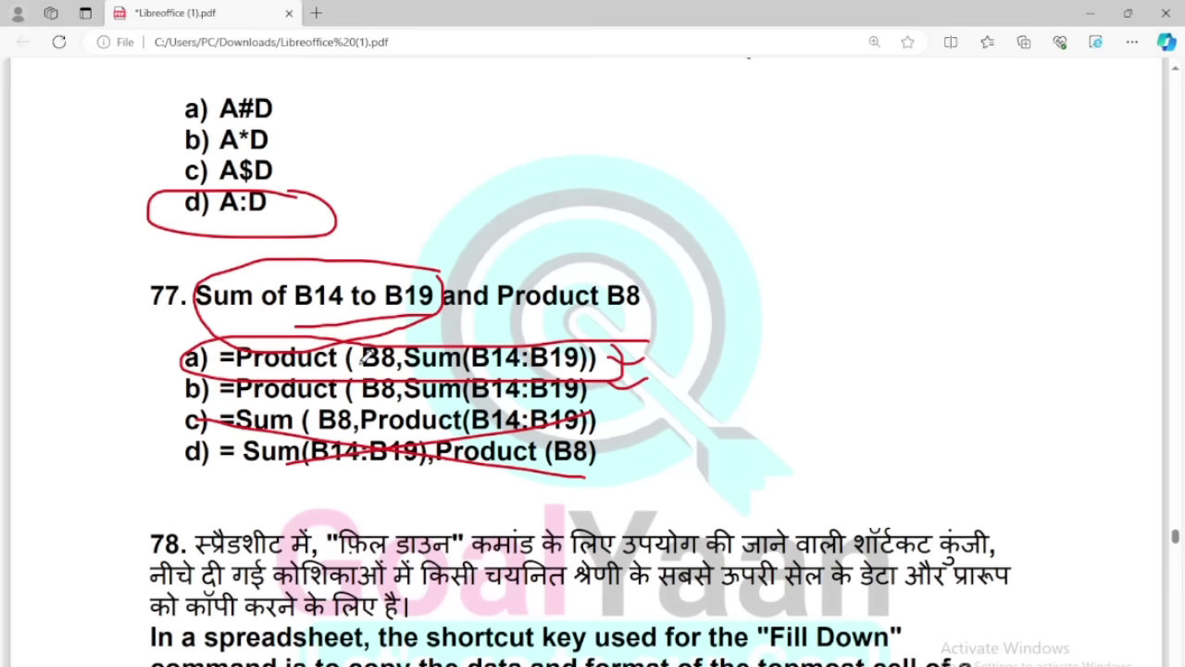
drag(470, 356, 497, 304)
drag(359, 347, 379, 320)
Circle option a, CTRL+D, for question 78, and in LibreOffice Calc fill the value of C1 down through C8.
scroll(356, 507, down, 3)
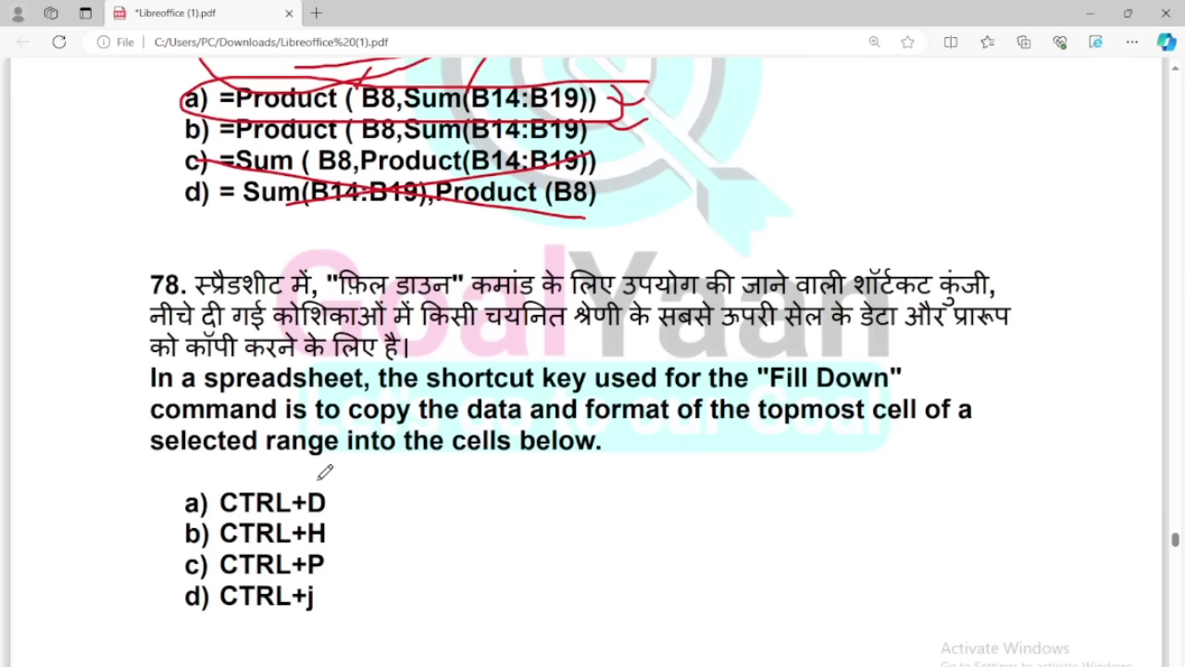
mouse_move(319, 479)
mouse_down()
mouse_move(168, 485)
mouse_move(289, 514)
mouse_move(366, 484)
mouse_move(294, 478)
mouse_up()
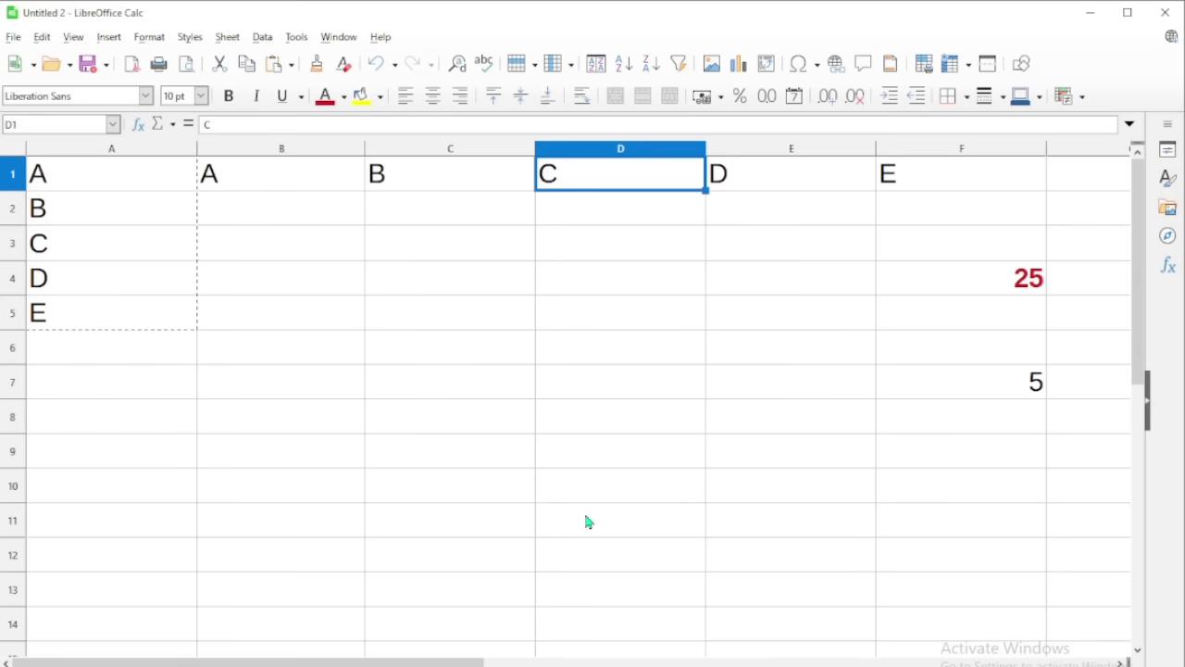
drag(396, 180, 415, 431)
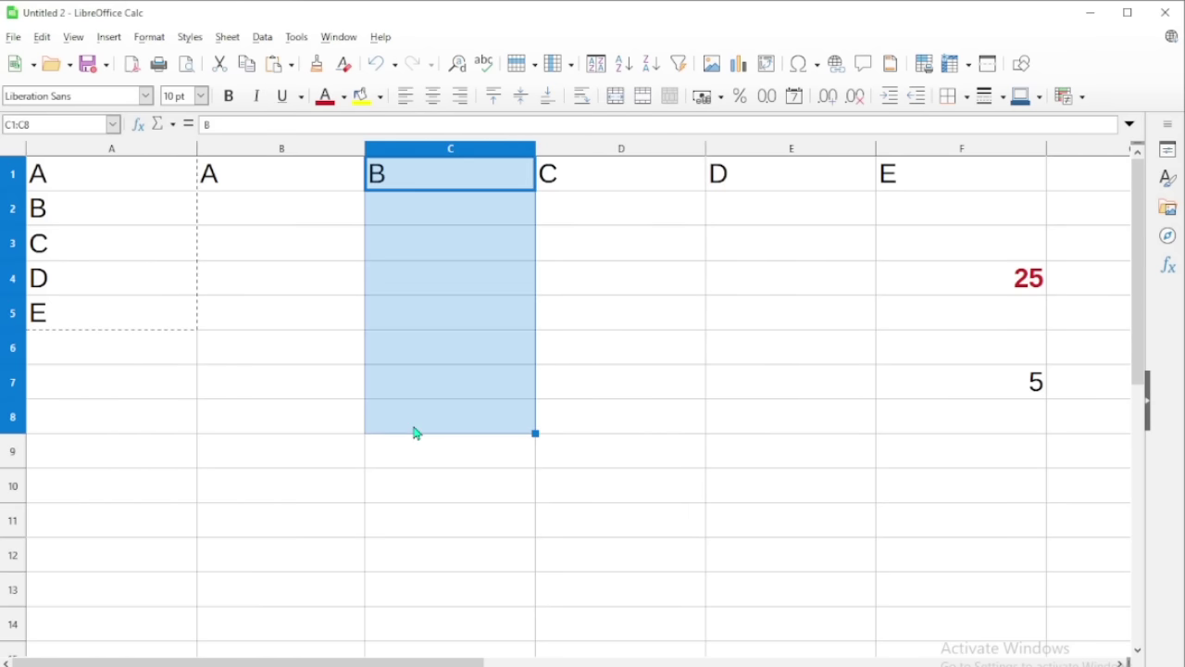
key(ctrl+d)
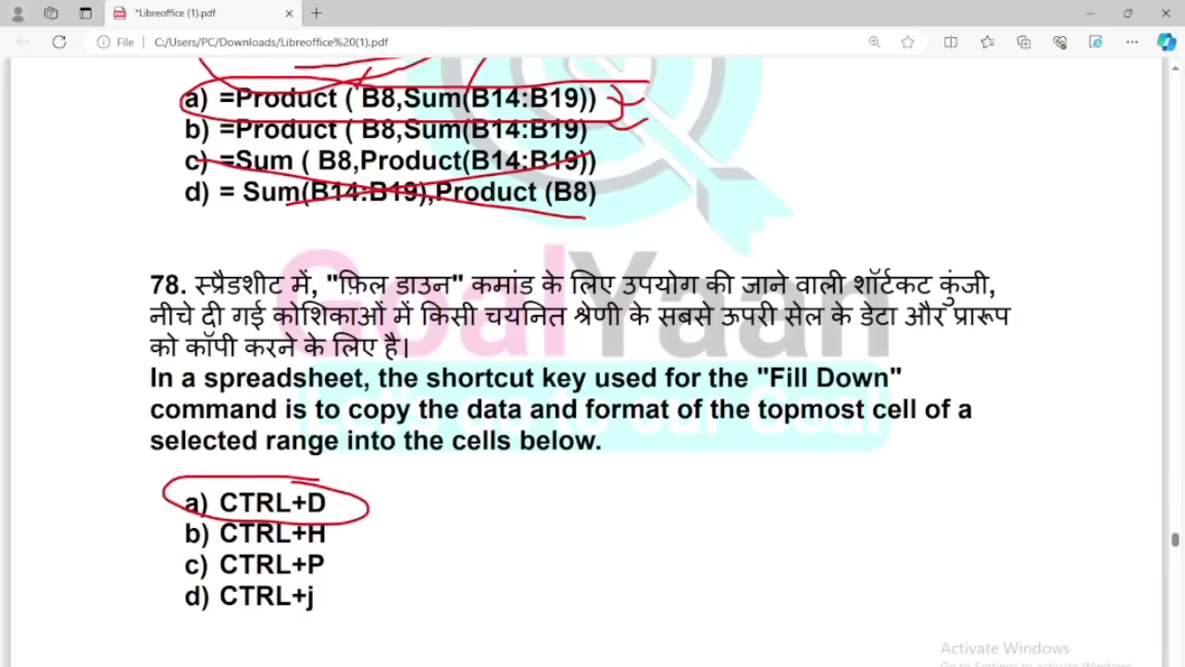
Go to question 79 in the PDF and draw a large circle around its four font size options.
scroll(321, 508, down, 5)
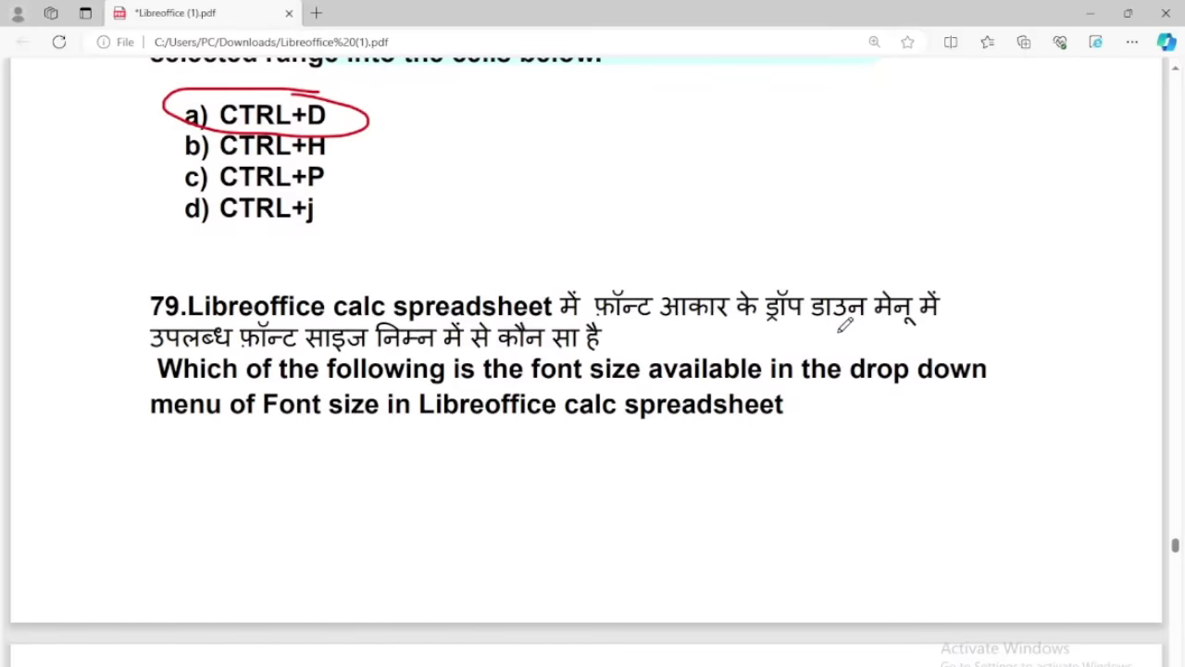
scroll(321, 370, down, 5)
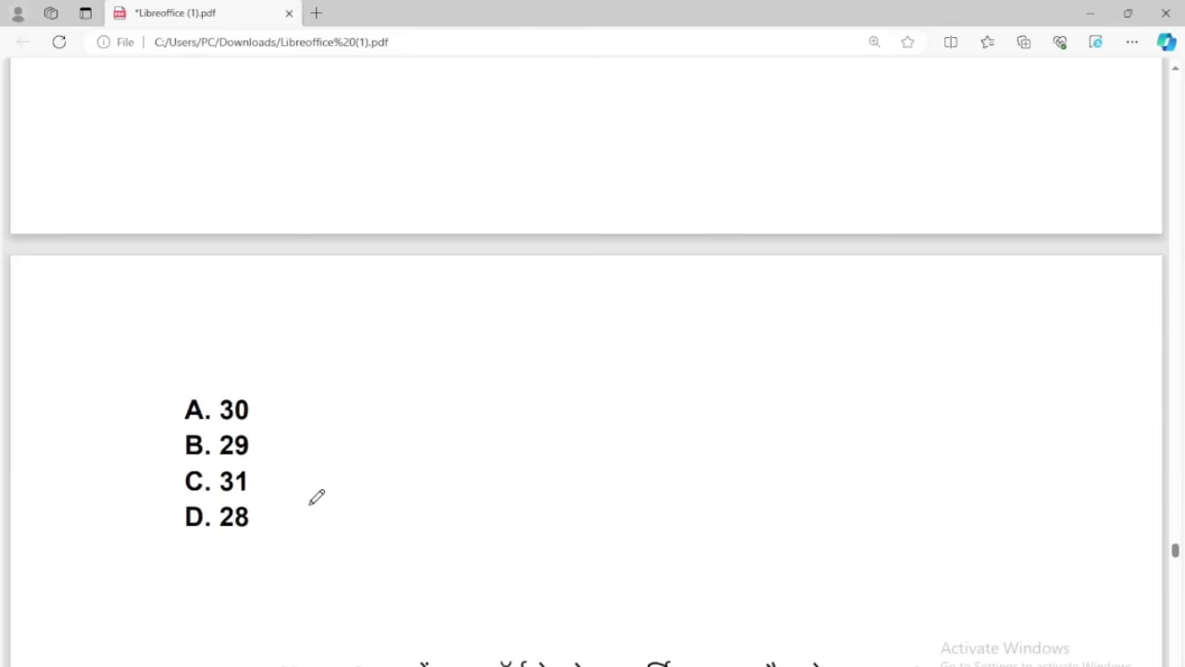
mouse_move(319, 455)
mouse_down()
mouse_move(323, 442)
mouse_move(114, 454)
mouse_move(313, 556)
mouse_up()
scroll(312, 555, up, 6)
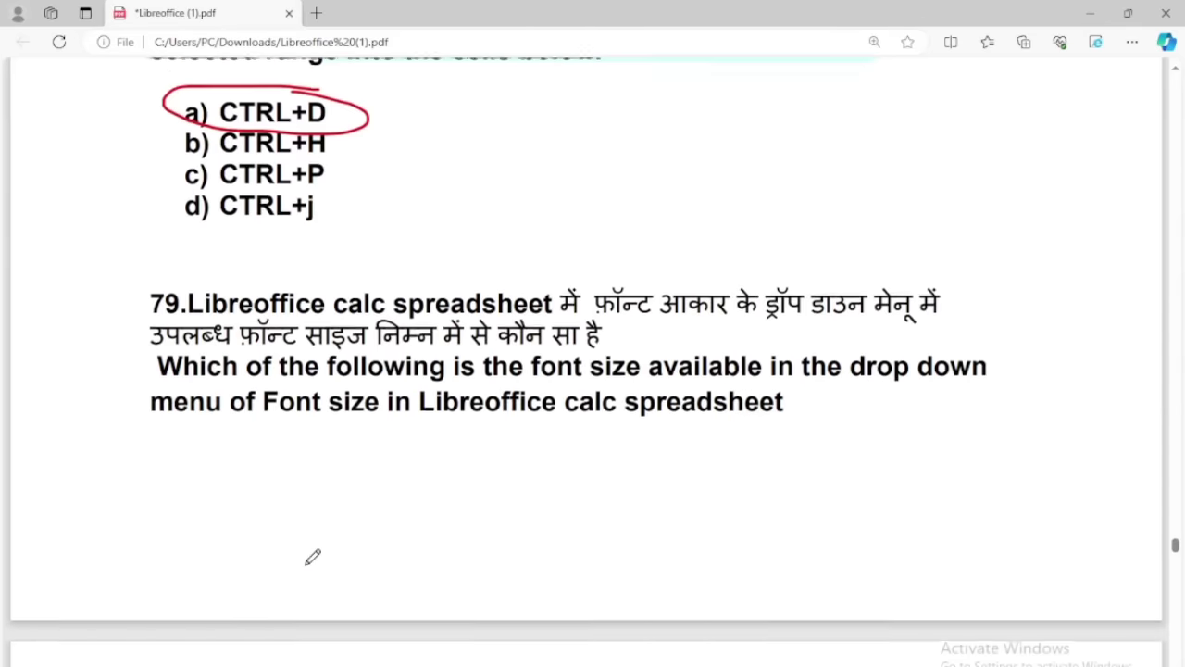
scroll(312, 537, down, 8)
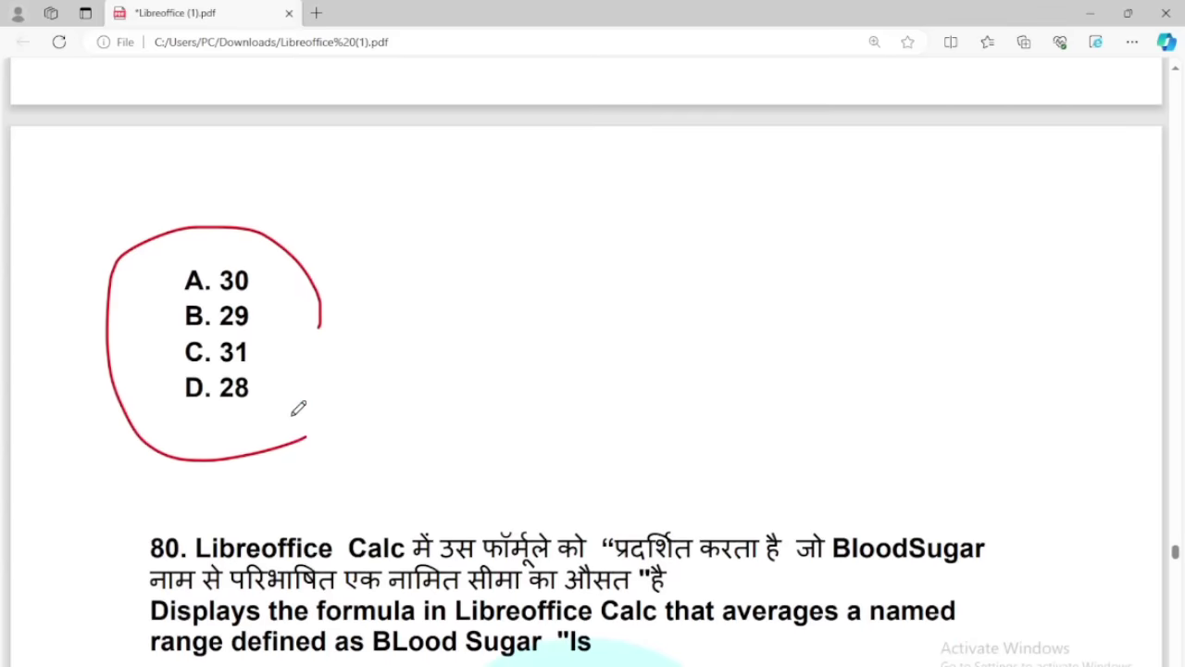
Switch to LibreOffice Calc and examine which of the answer options appears among the available font sizes.
mouse_move(662, 664)
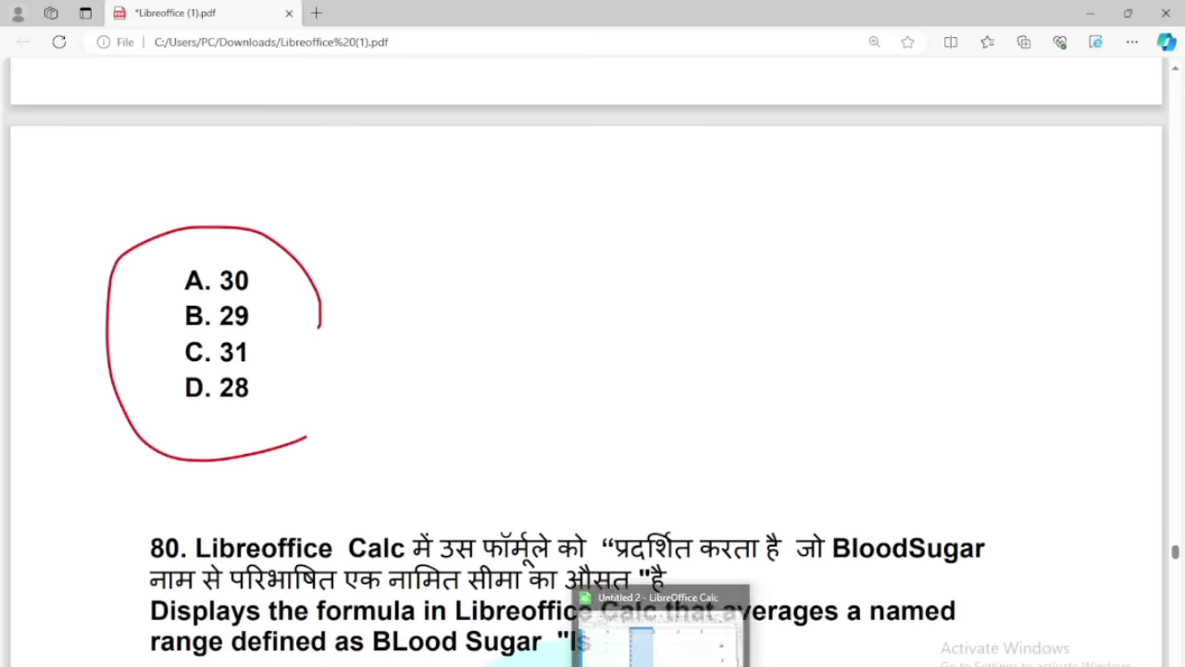
click(660, 634)
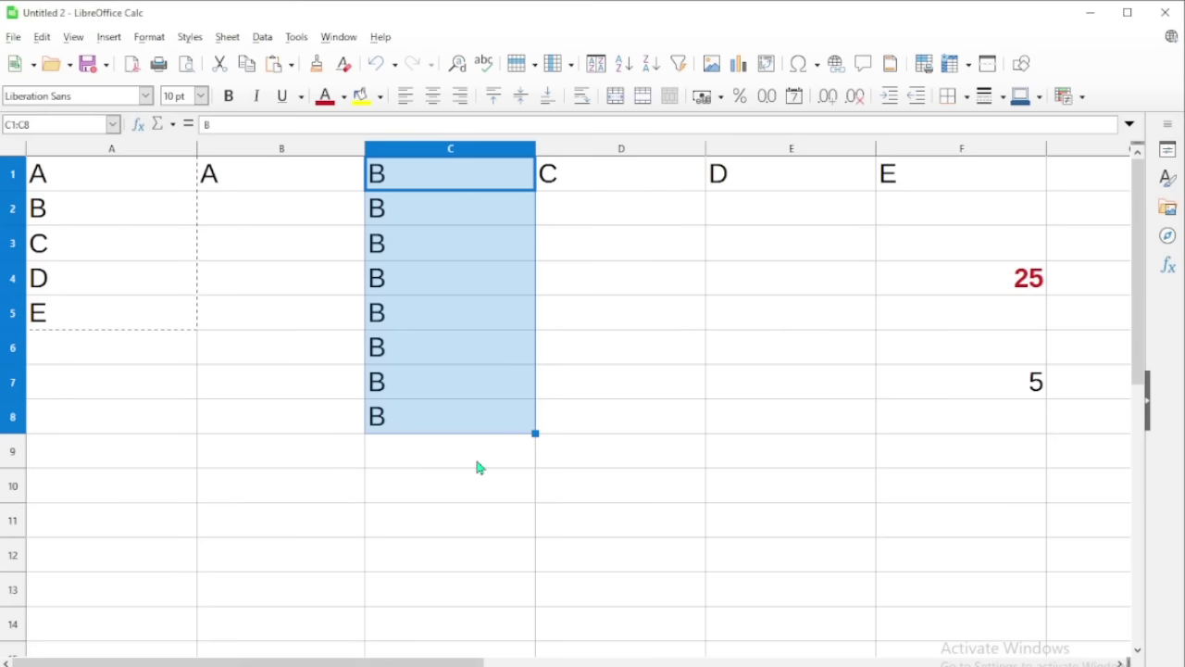
click(284, 333)
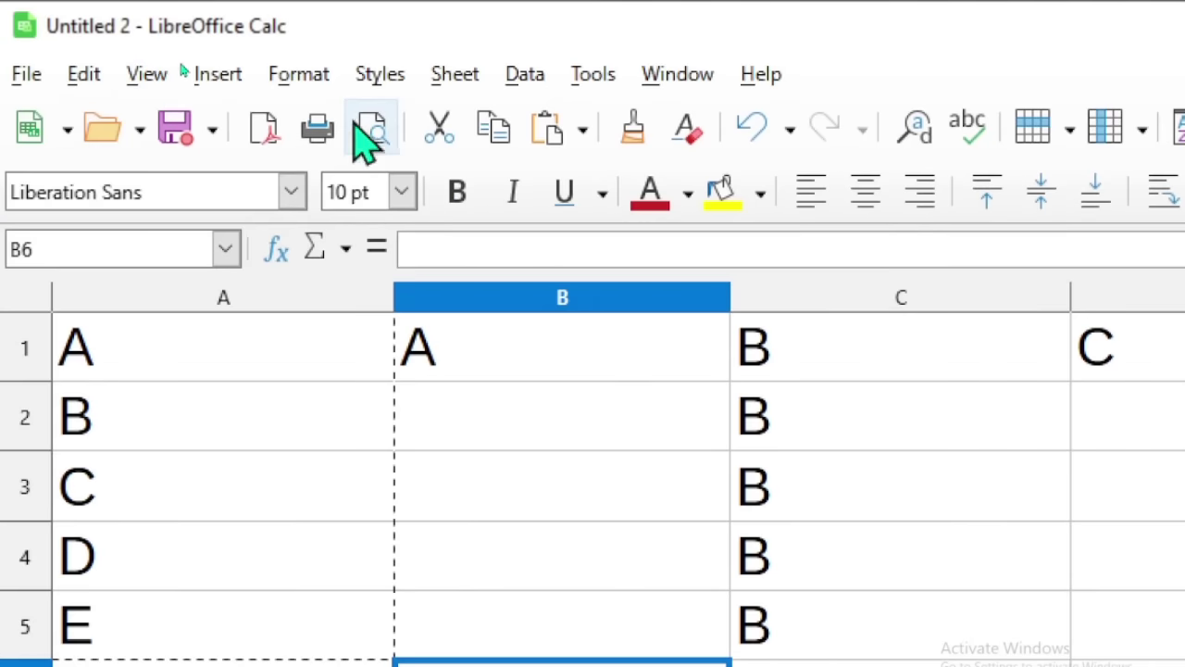
click(401, 193)
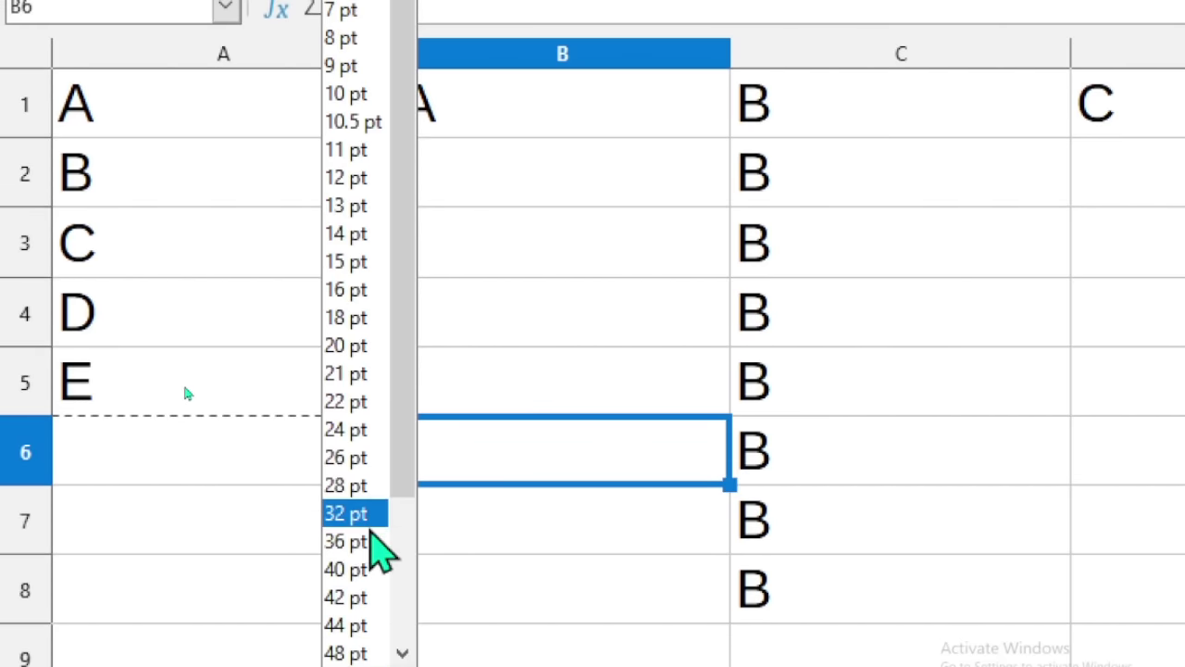
Return to the PDF, circle option D (28) for question 79 and make small marks beside options B and C.
key(alt+Tab)
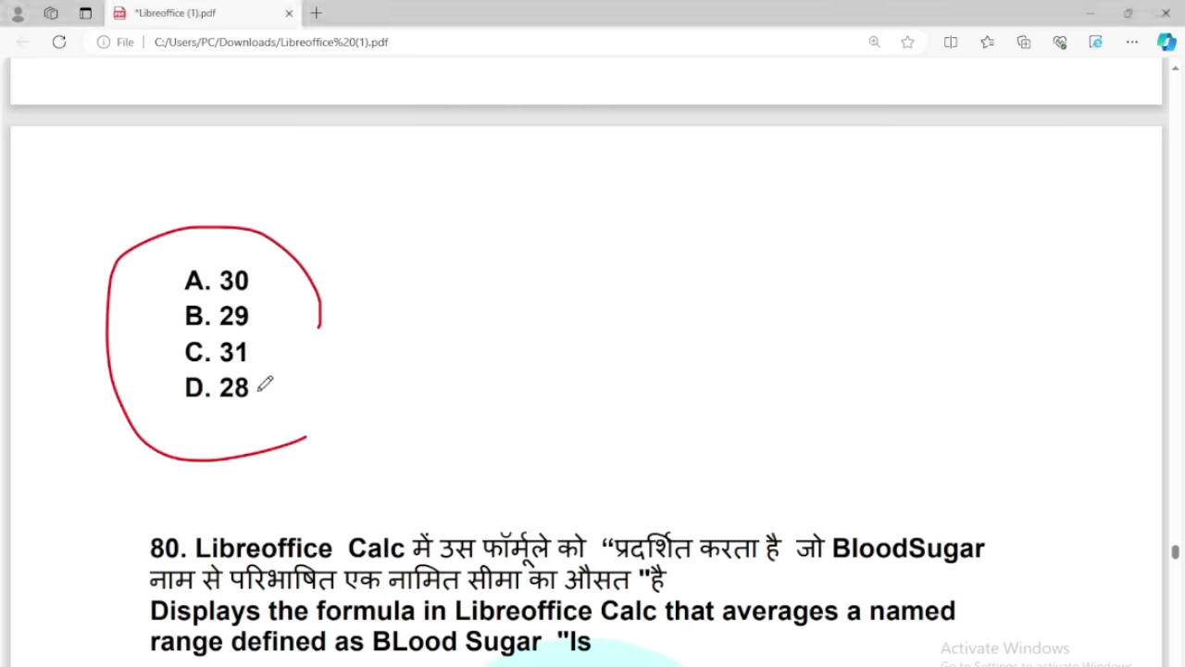
mouse_move(272, 380)
mouse_down()
mouse_move(176, 371)
mouse_move(231, 427)
mouse_move(294, 376)
mouse_up()
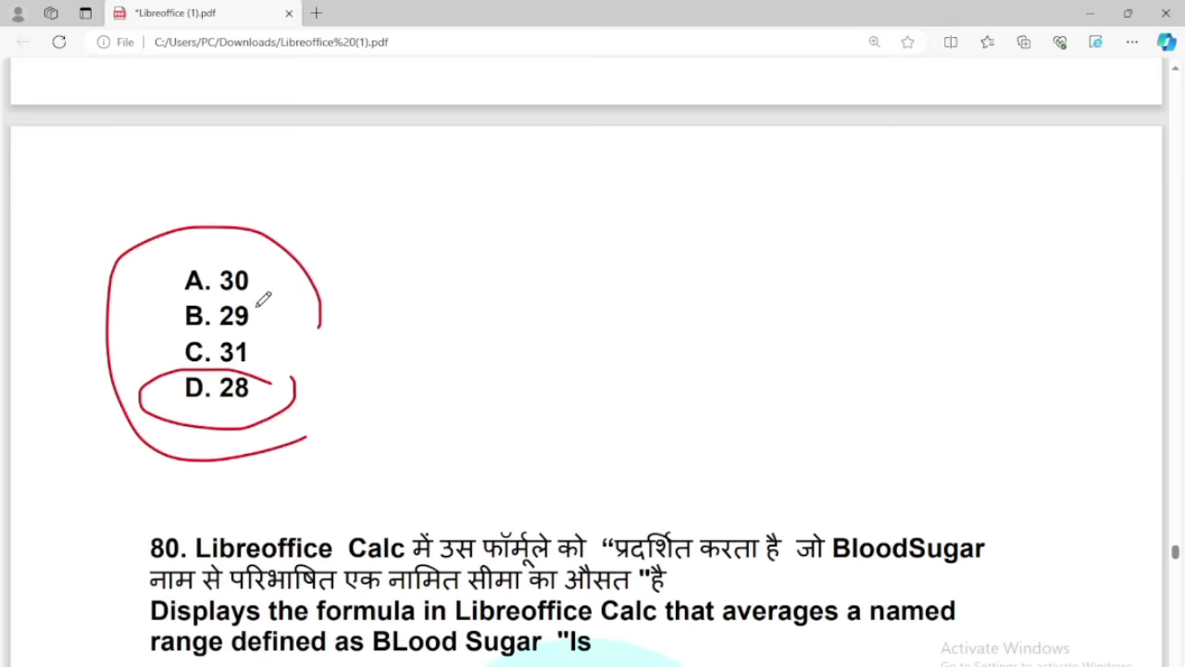
drag(257, 316, 274, 307)
drag(257, 353, 269, 352)
Circle and tick =AVERAGE(BloodSugar) for question 80, and circle =ROUND(A1,1) for question 81, including its second argument.
scroll(328, 365, down, 4)
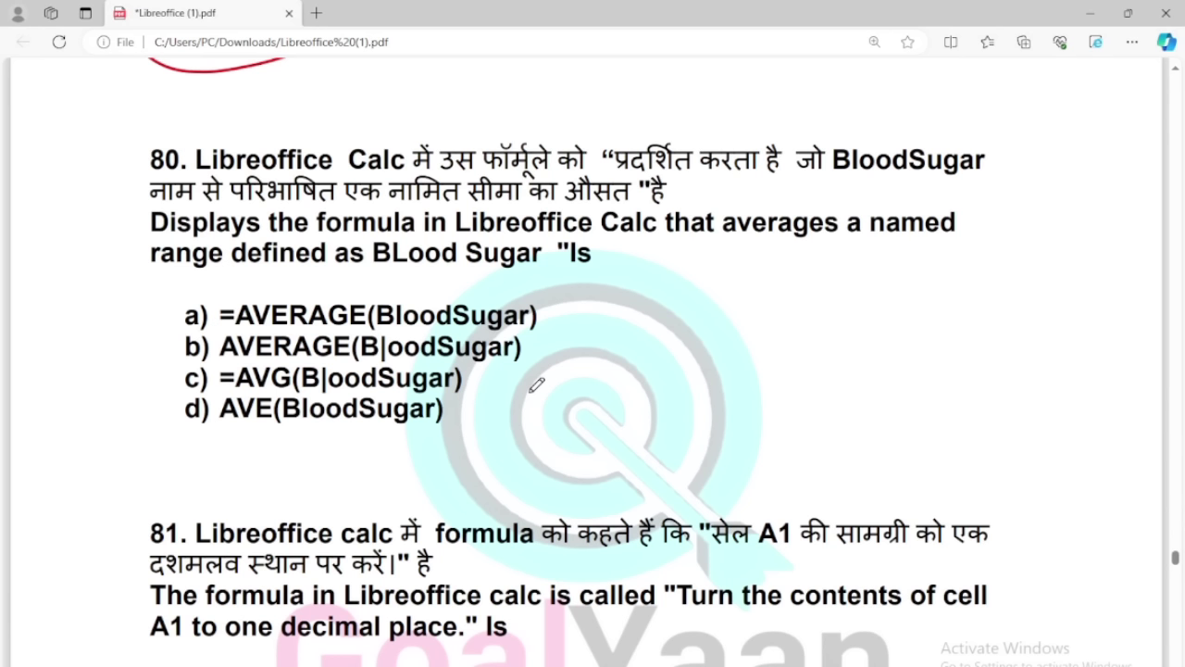
mouse_move(562, 300)
mouse_down()
mouse_move(245, 278)
mouse_move(167, 306)
mouse_move(489, 335)
mouse_move(562, 290)
mouse_move(626, 285)
mouse_up()
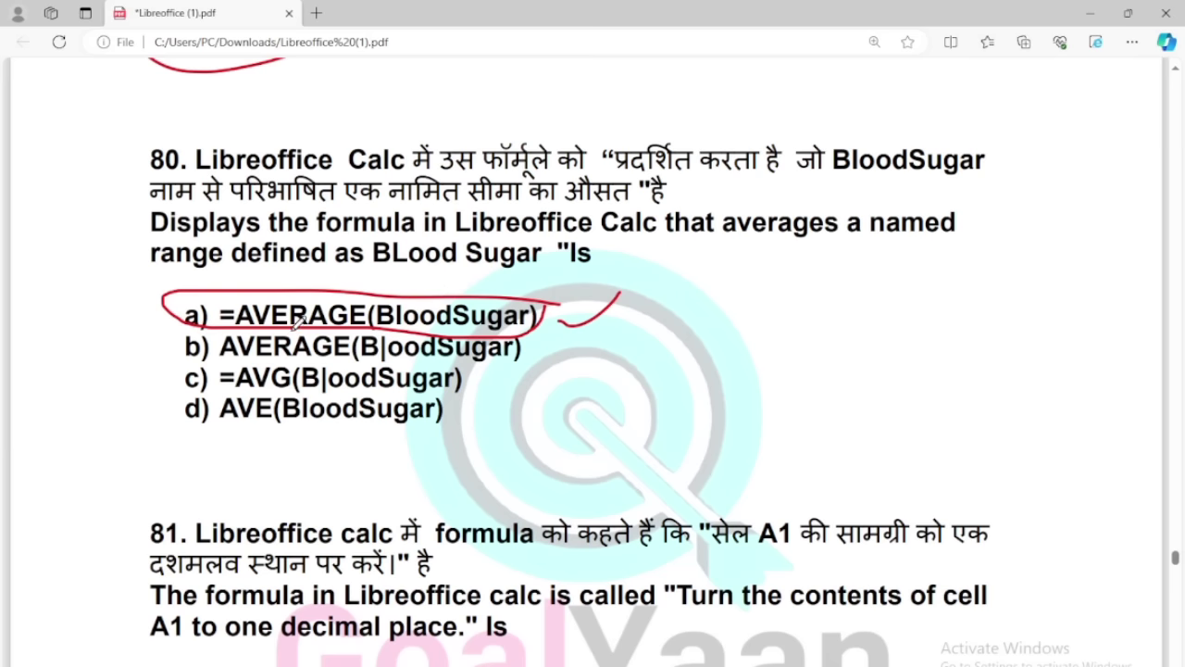
scroll(298, 324, down, 3)
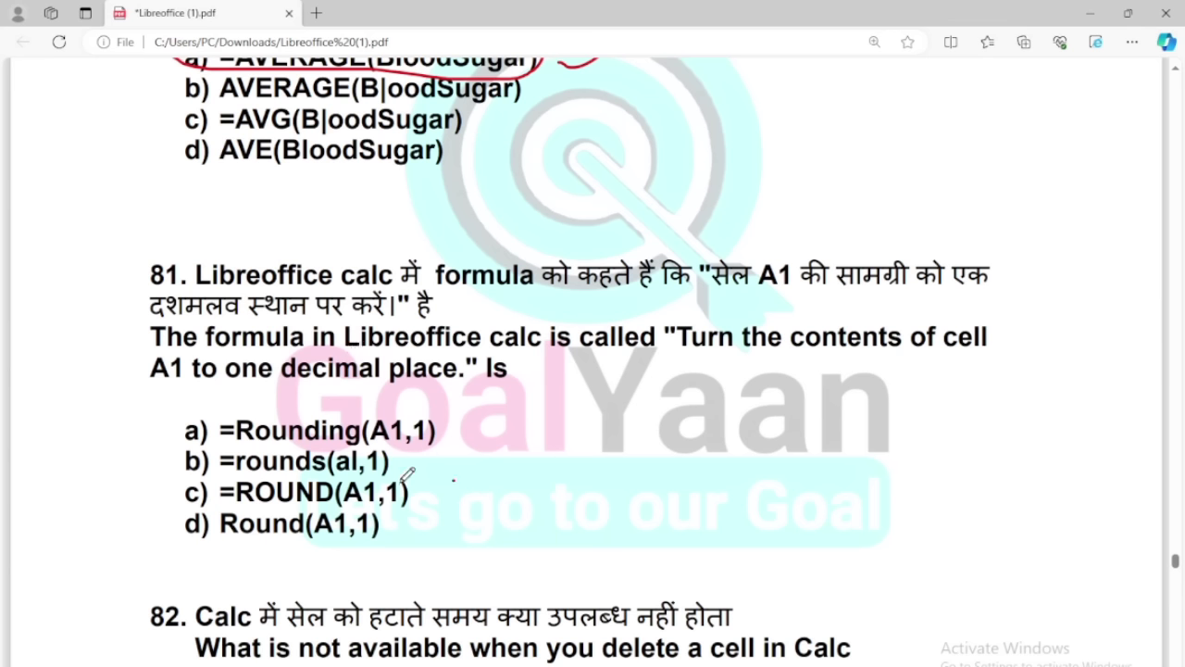
mouse_move(400, 482)
mouse_down()
mouse_move(384, 504)
mouse_move(405, 486)
mouse_move(168, 477)
mouse_move(186, 506)
mouse_move(407, 515)
mouse_move(462, 469)
mouse_up()
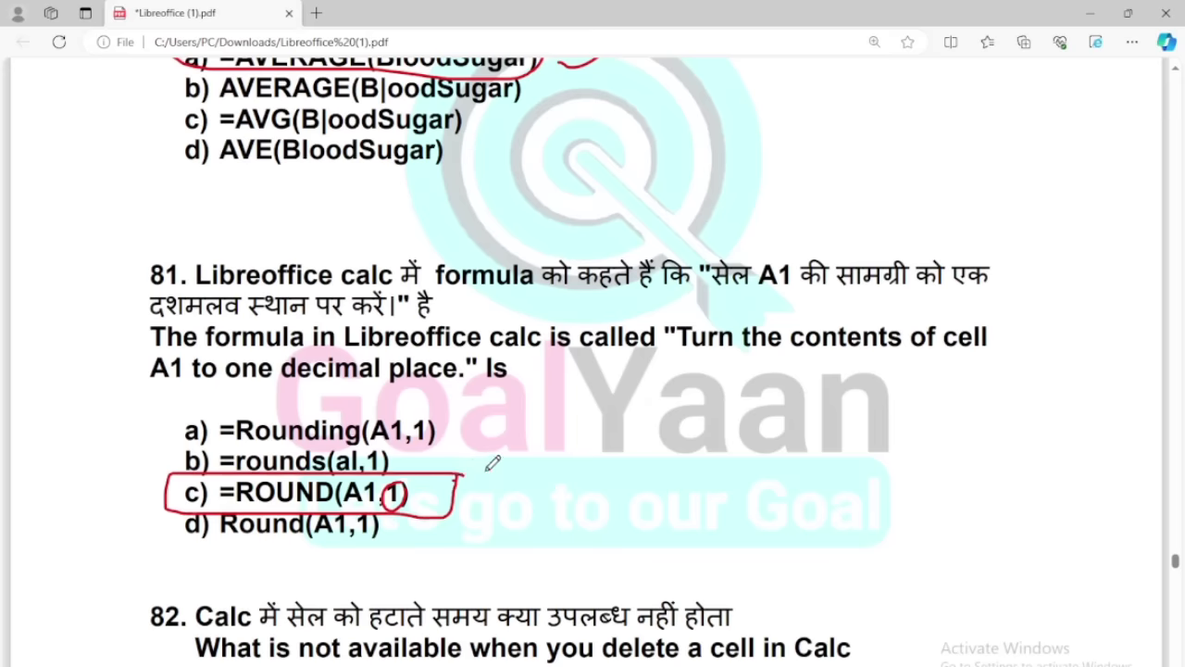
Switch to LibreOffice Calc and enter the formula =ROUND(175,2) in cell D5.
key(alt+Tab)
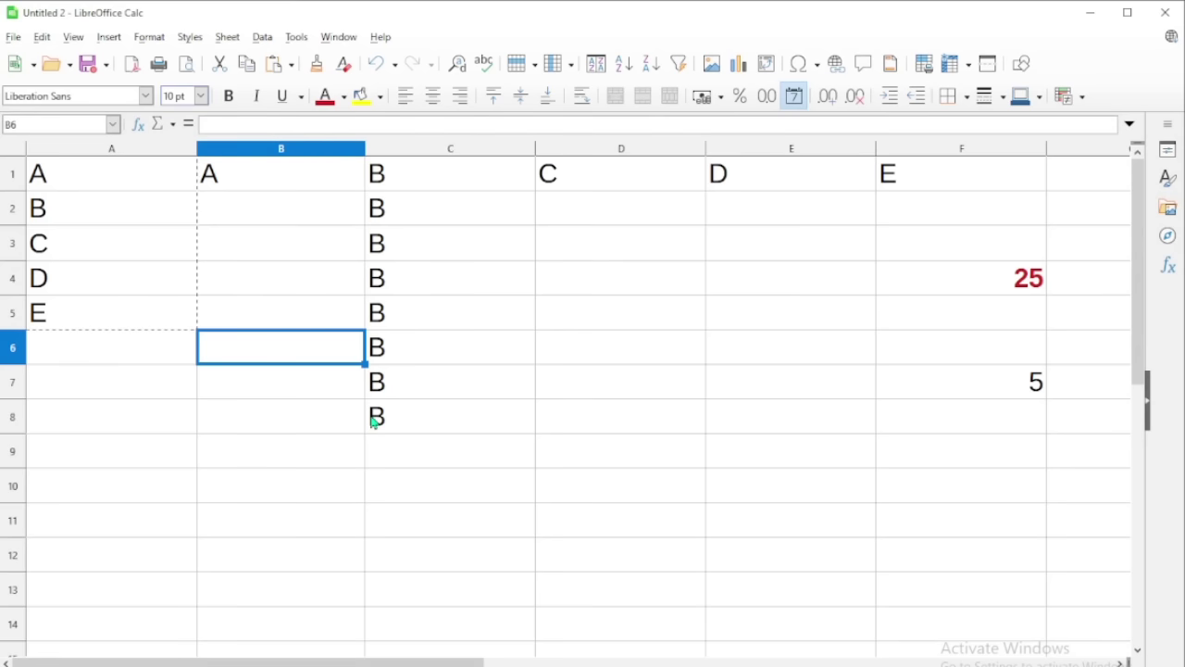
click(582, 326)
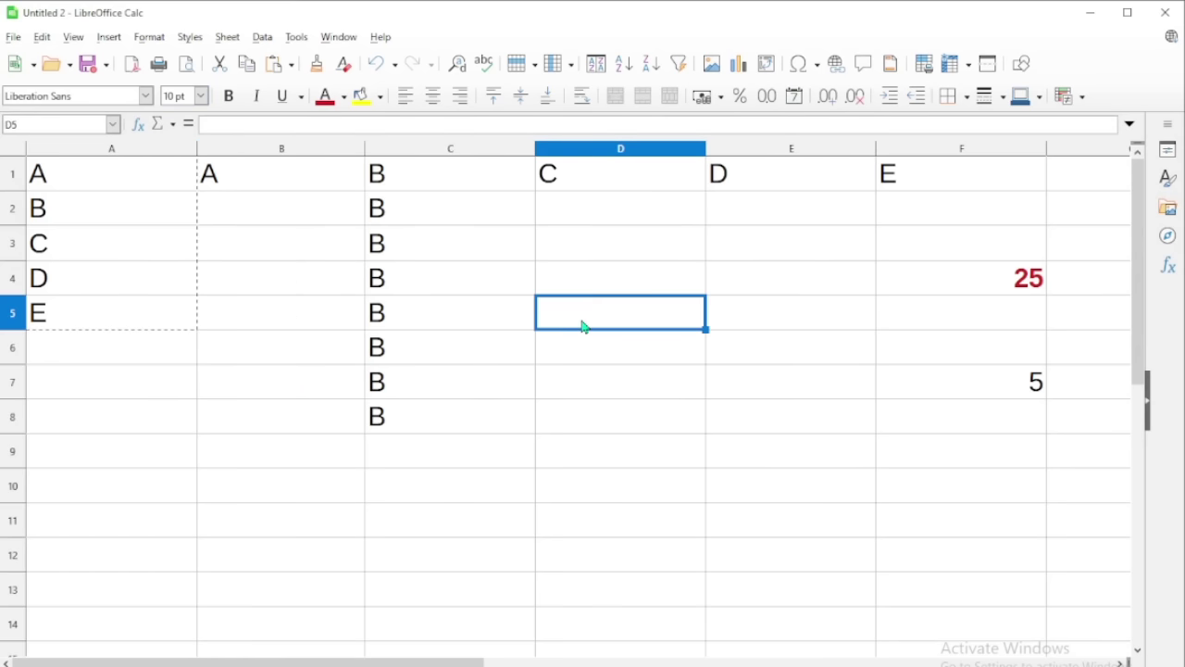
text(=rou)
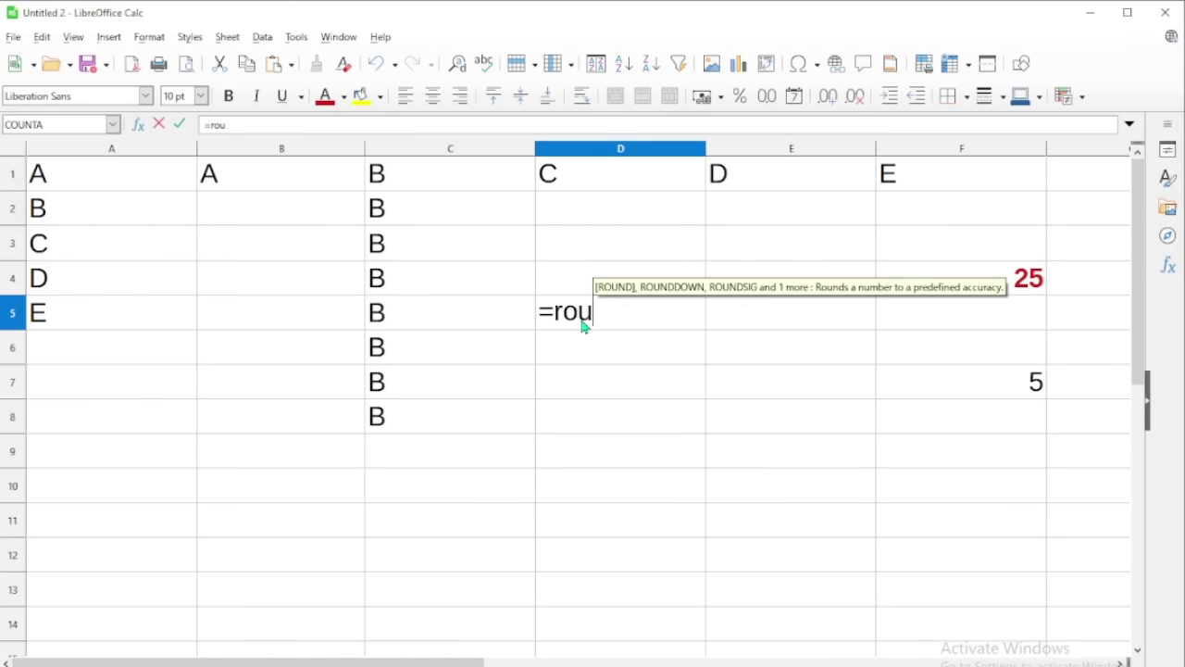
text(nd())
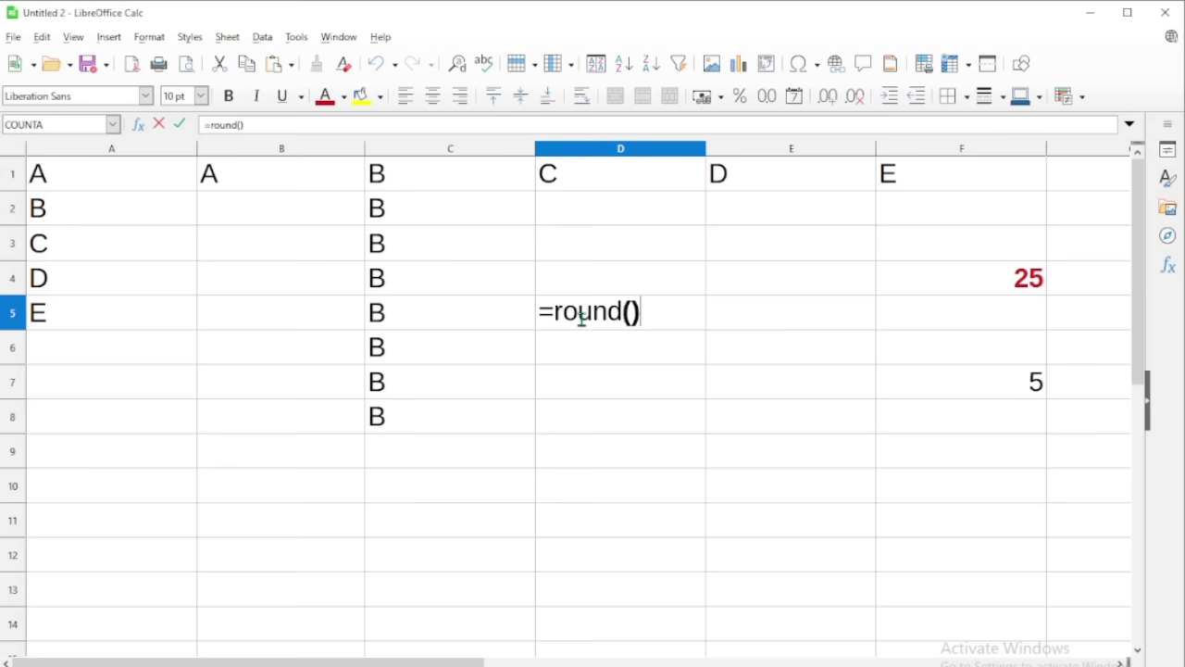
click(631, 312)
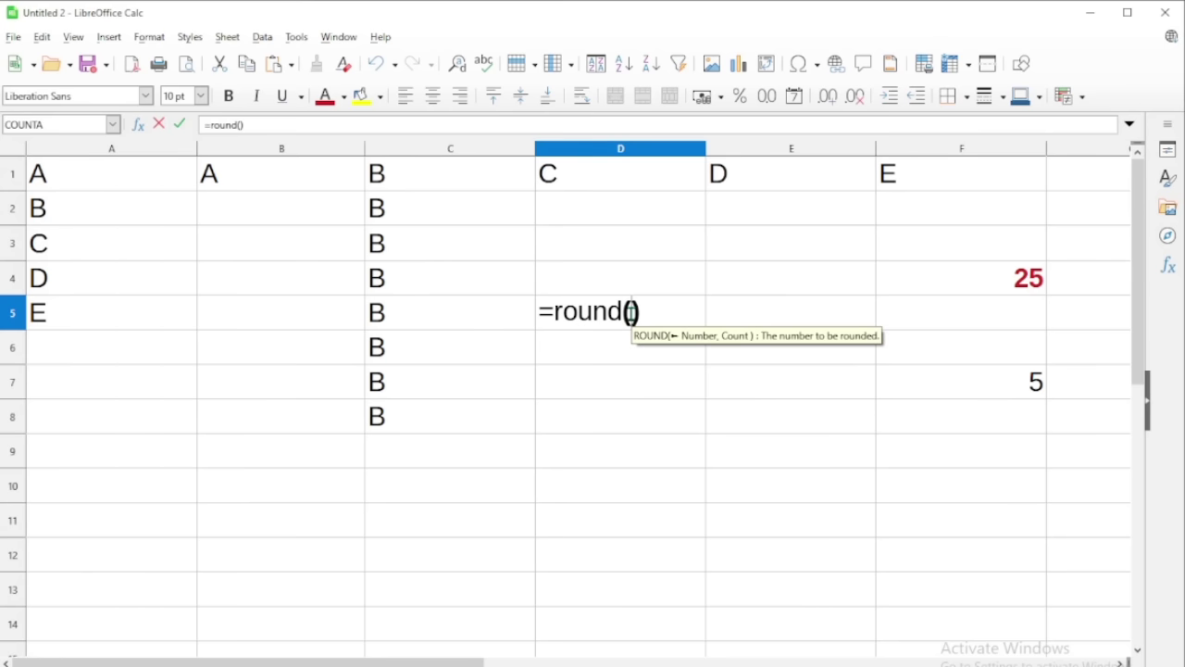
text(175)
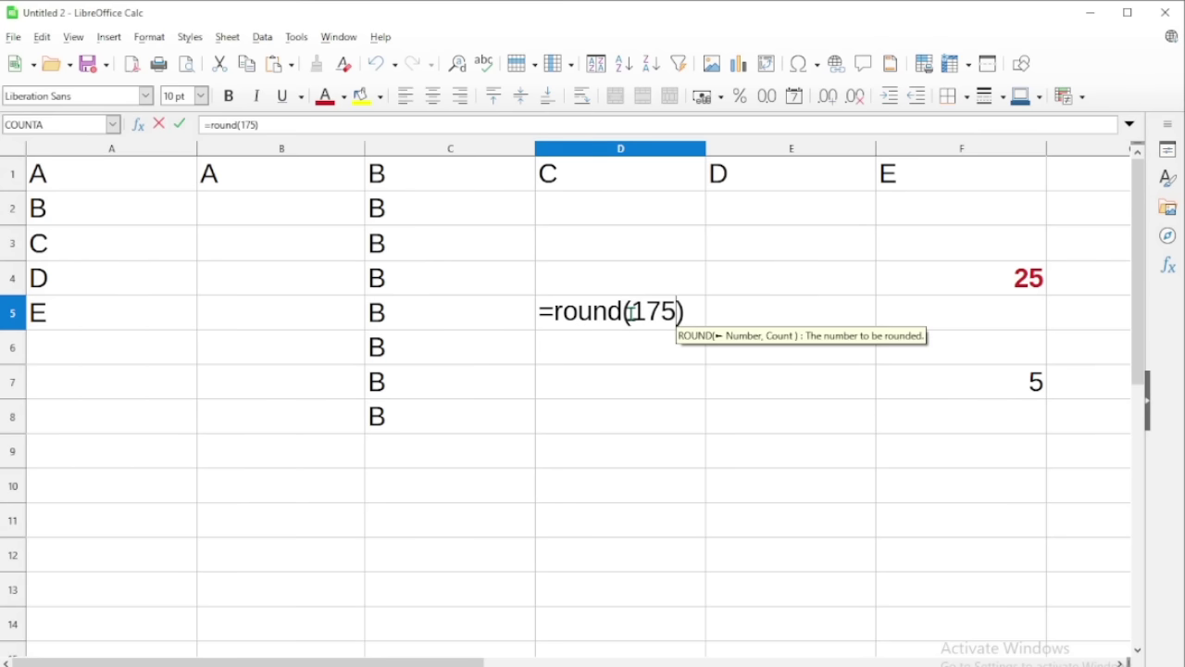
text(,2)
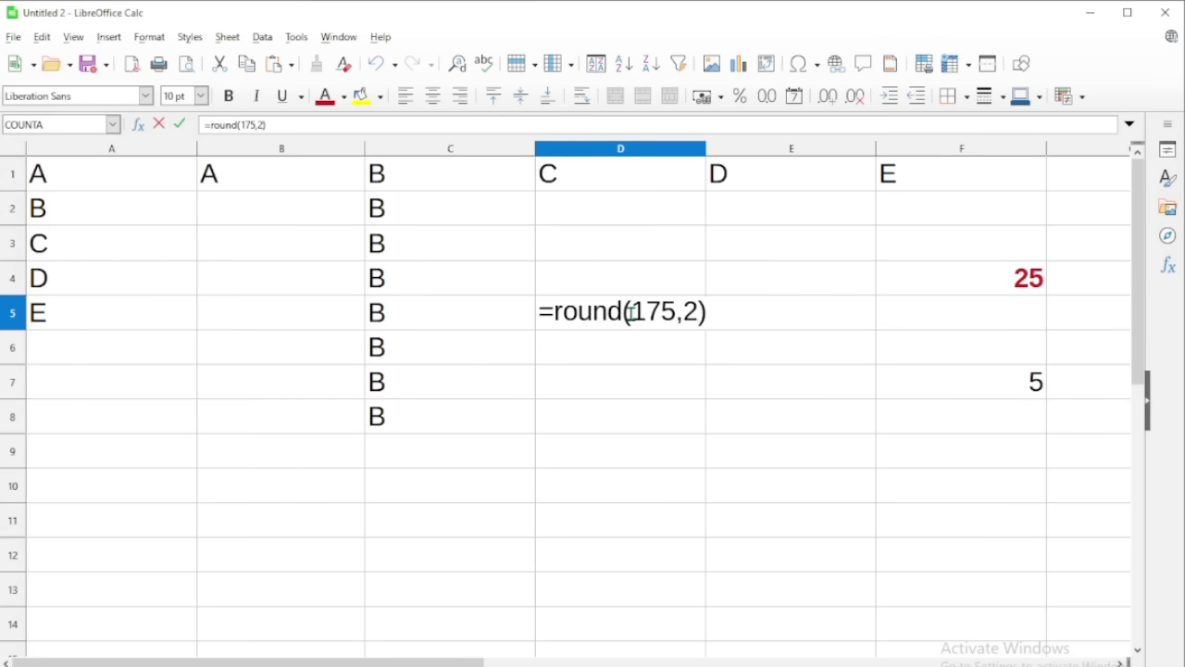
click(687, 315)
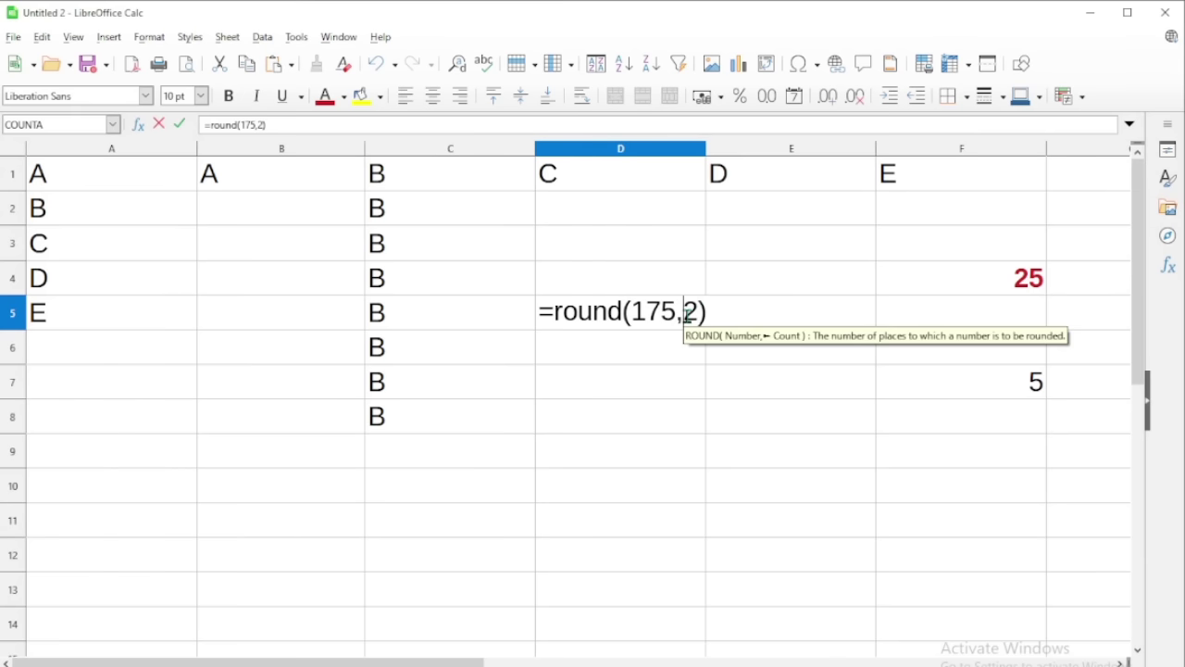
text(-)
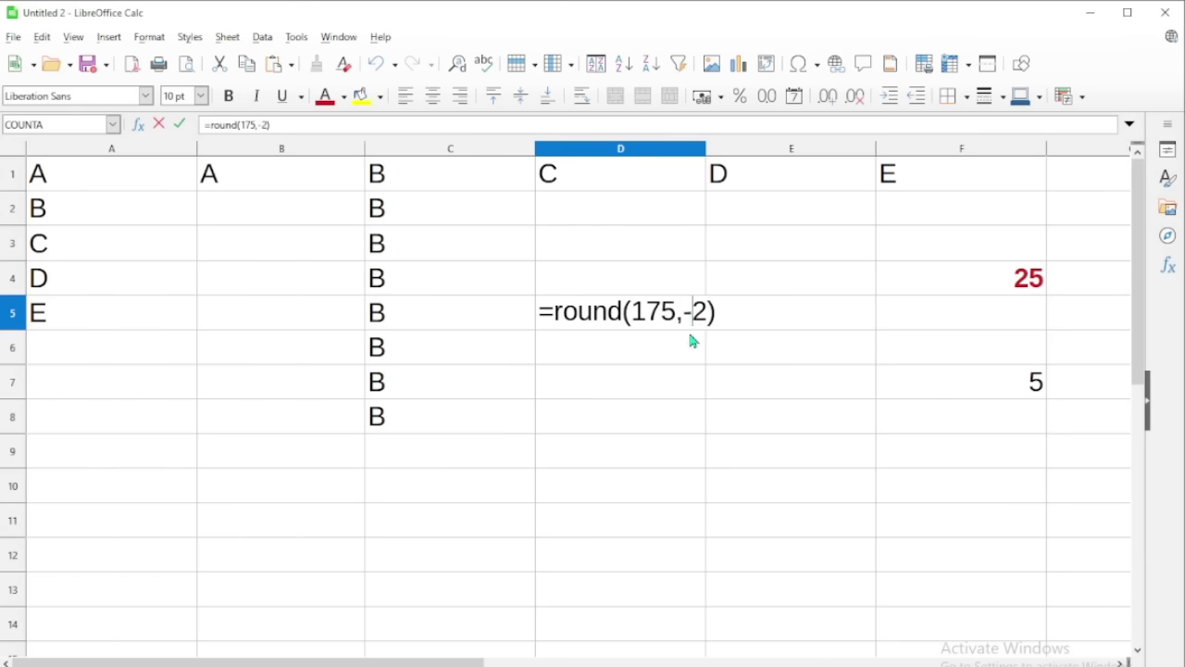
key(BackSpace)
key(Return)
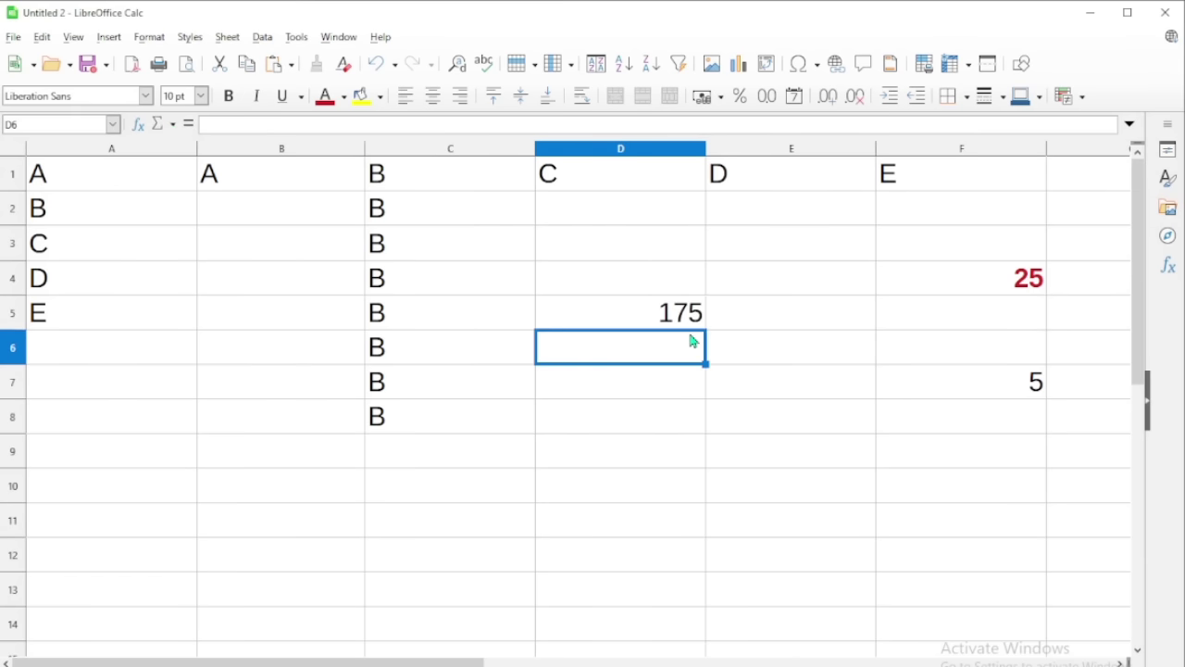
Change the rounding count in D5 so the formula is =ROUND(175,-2).
click(687, 322)
double_click(688, 321)
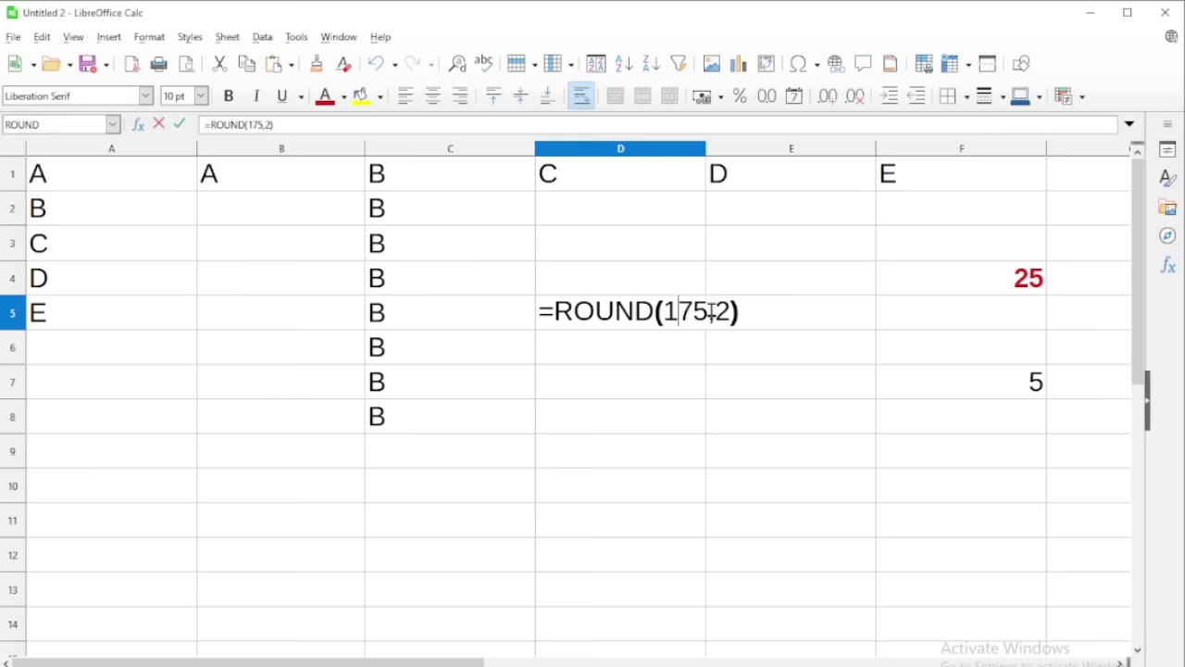
click(717, 315)
text(-)
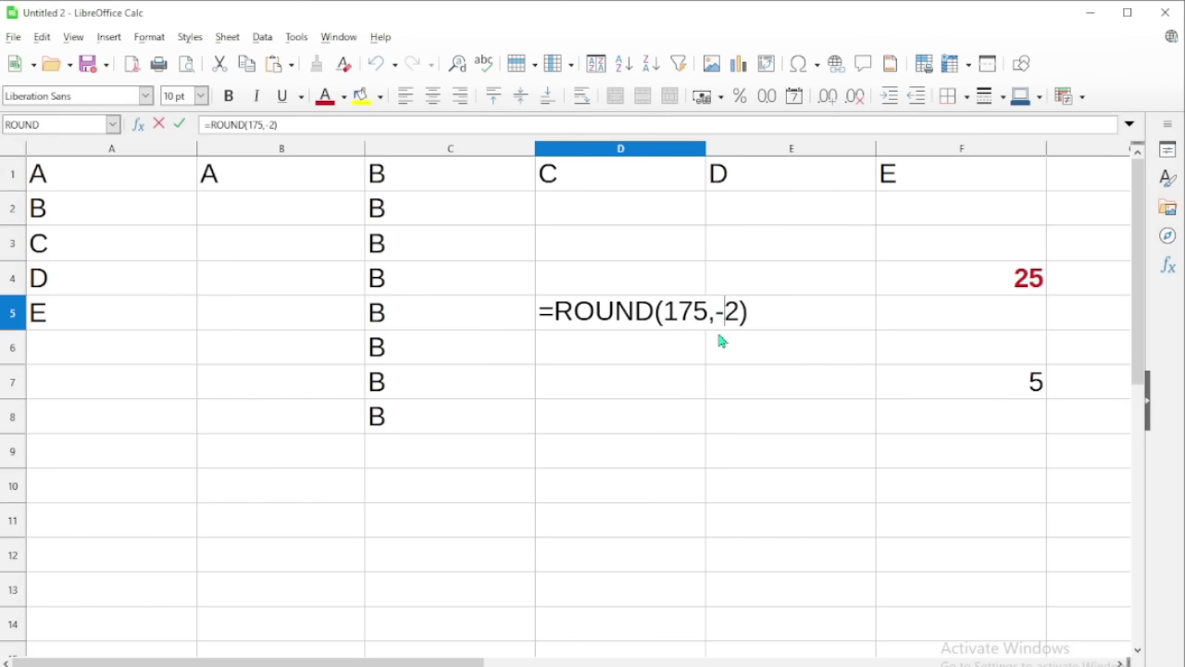
key(Return)
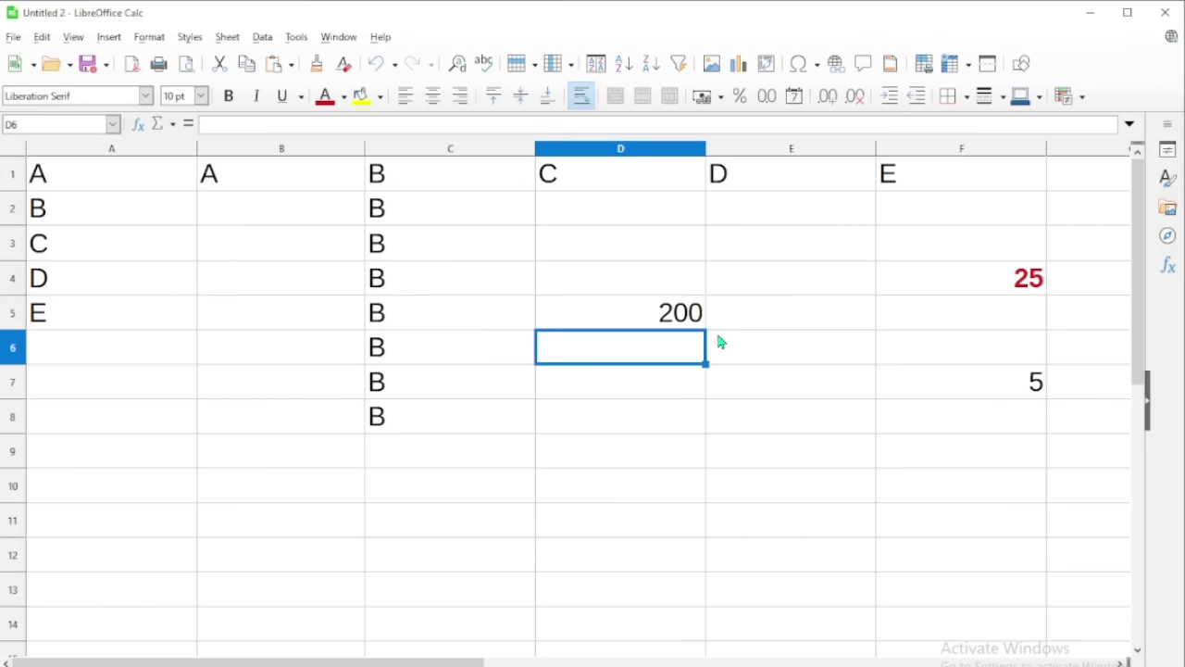
Edit the formula in cell D5 so it reads =ROUND(1.75,2).
double_click(682, 321)
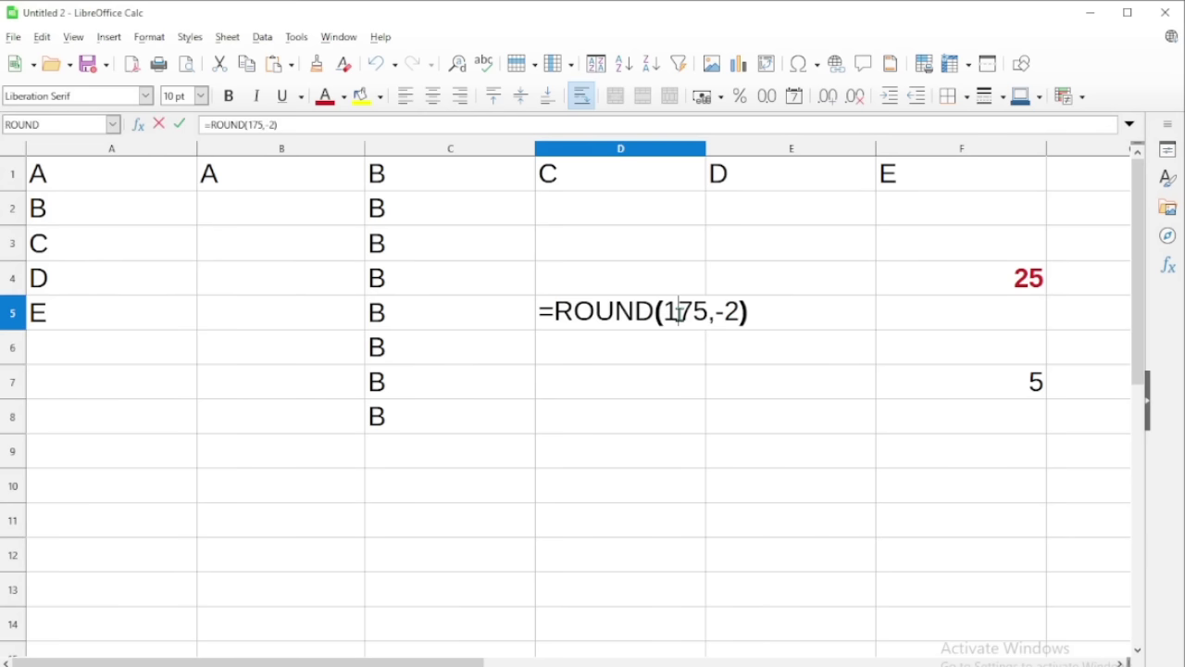
click(722, 312)
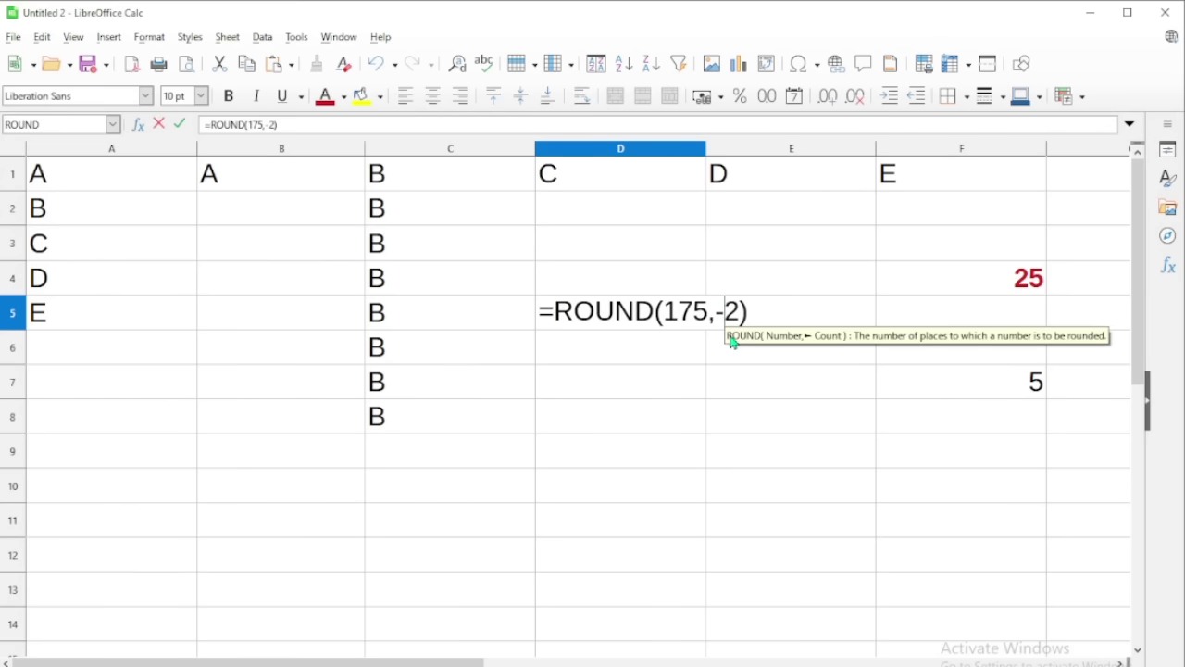
key(BackSpace)
click(708, 313)
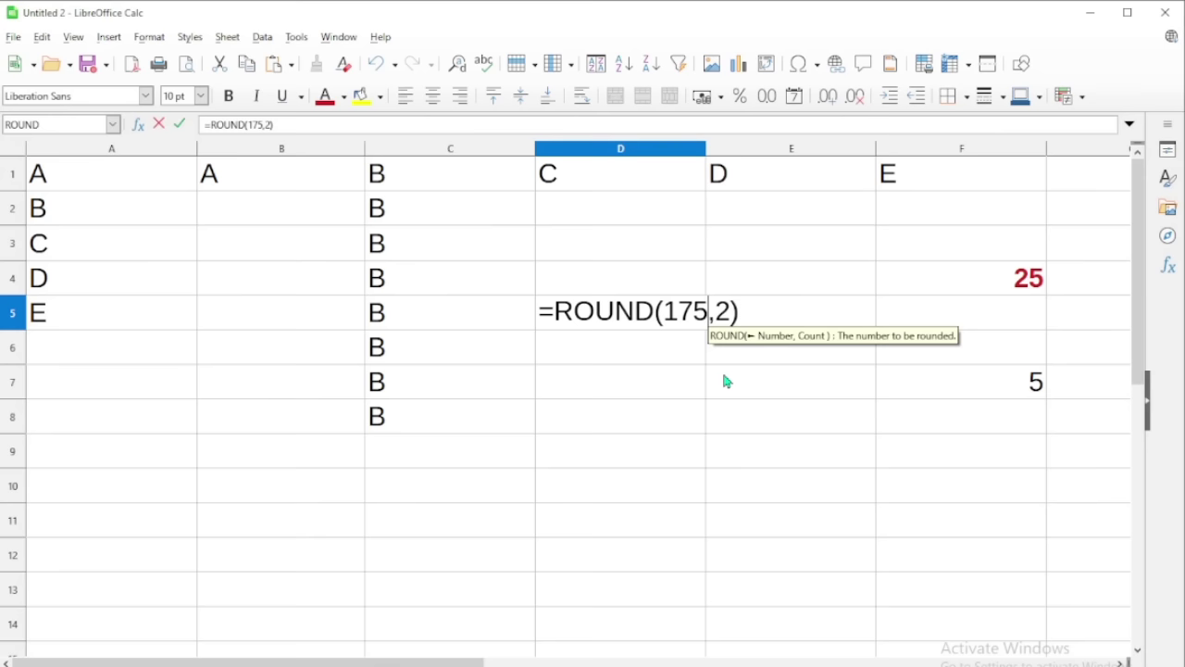
click(683, 312)
text(.)
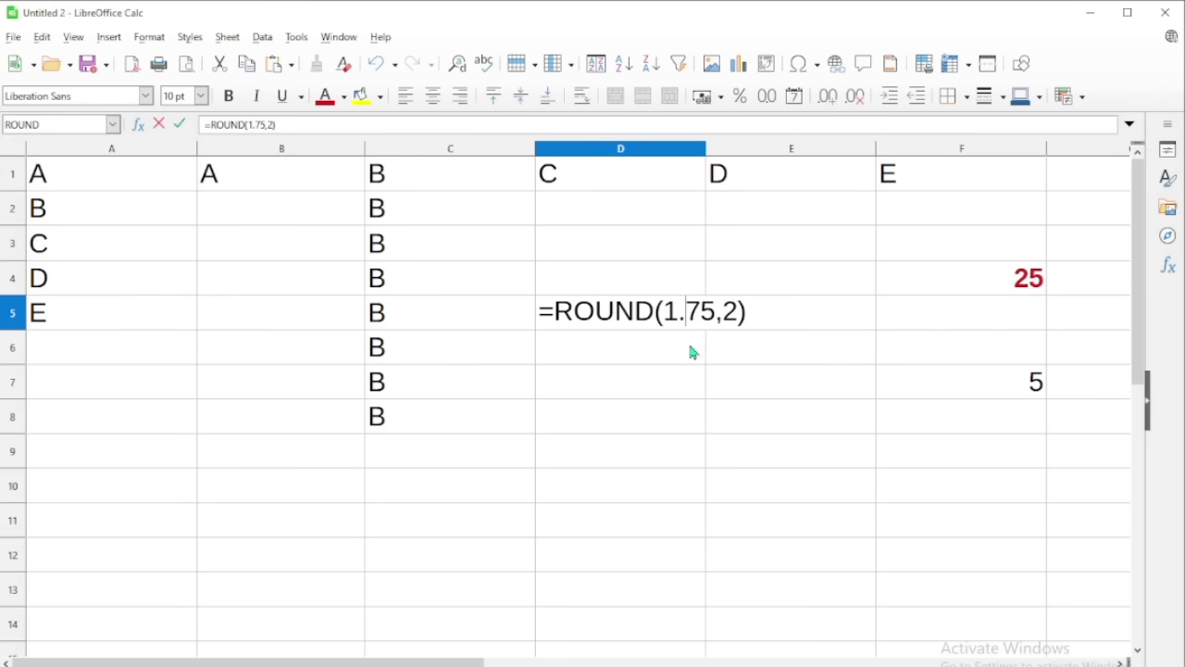
click(739, 311)
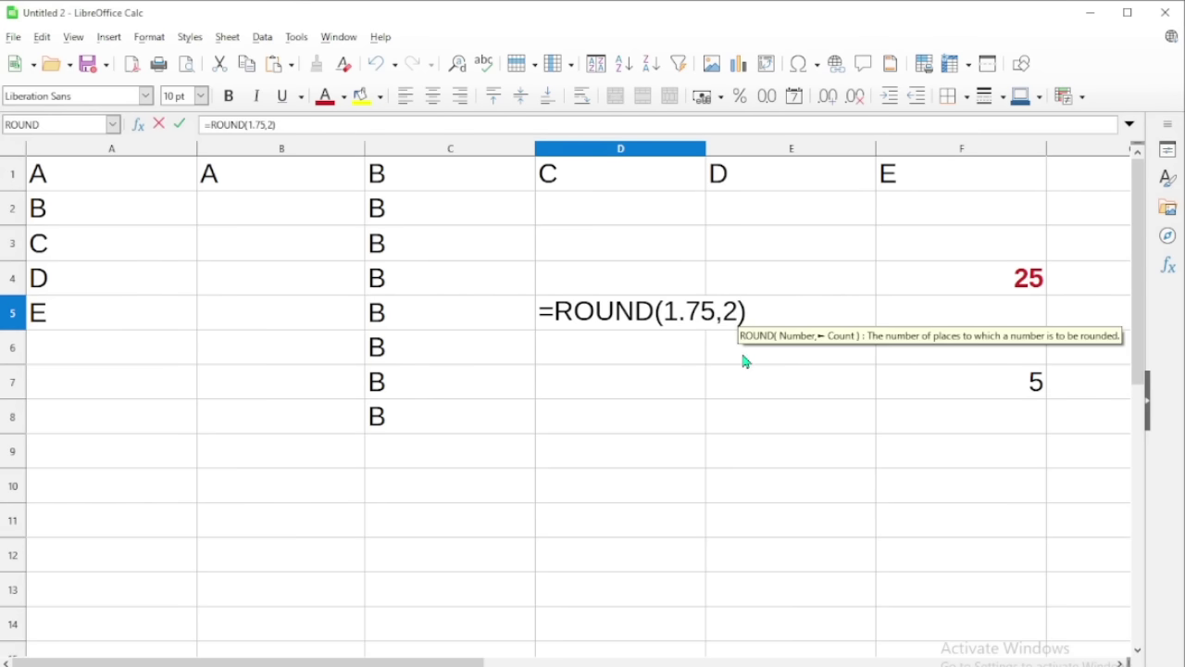
key(Return)
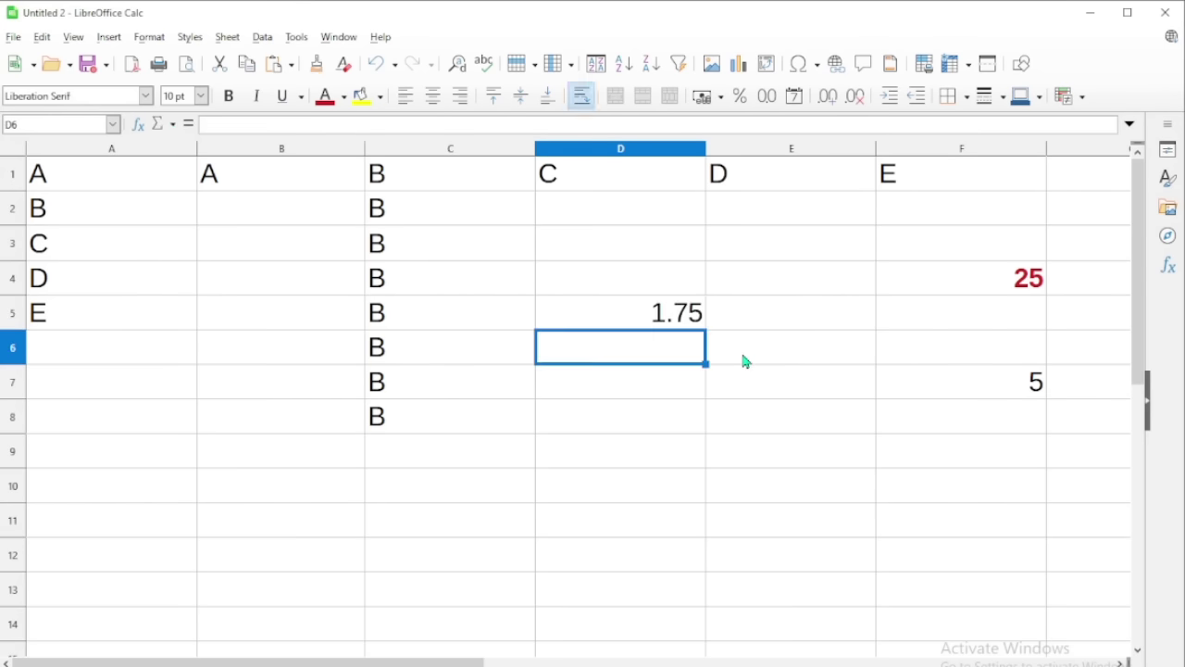
Change the rounding count in D5 to one decimal place so the formula is =ROUND(1.75,1).
double_click(688, 317)
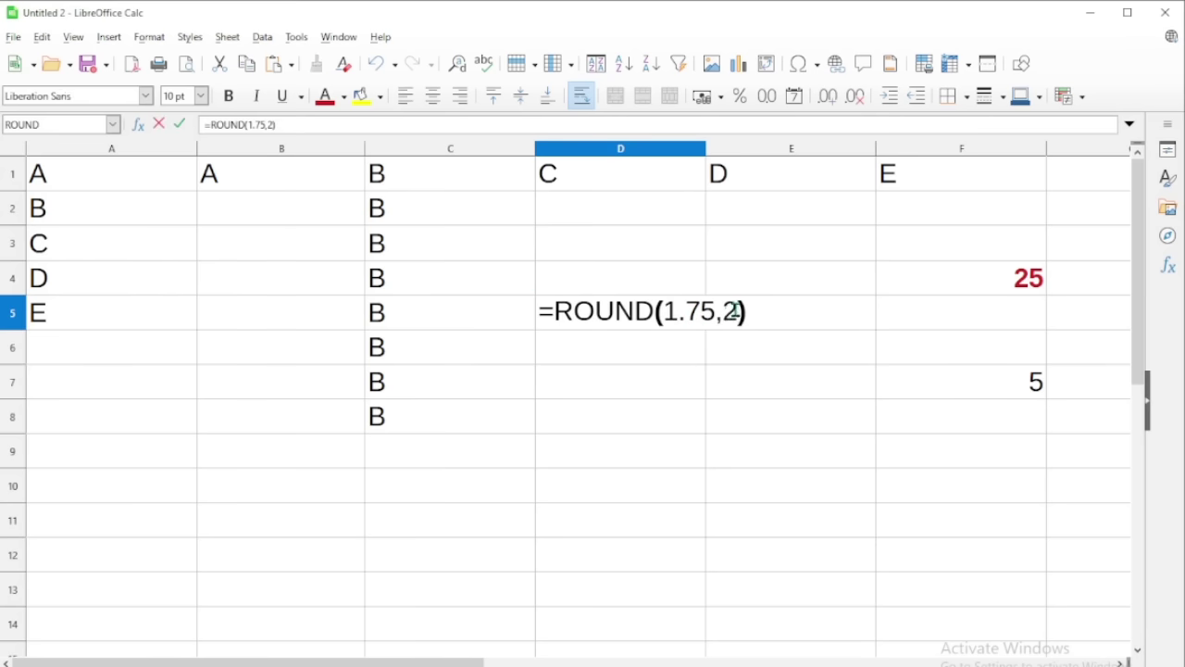
click(741, 313)
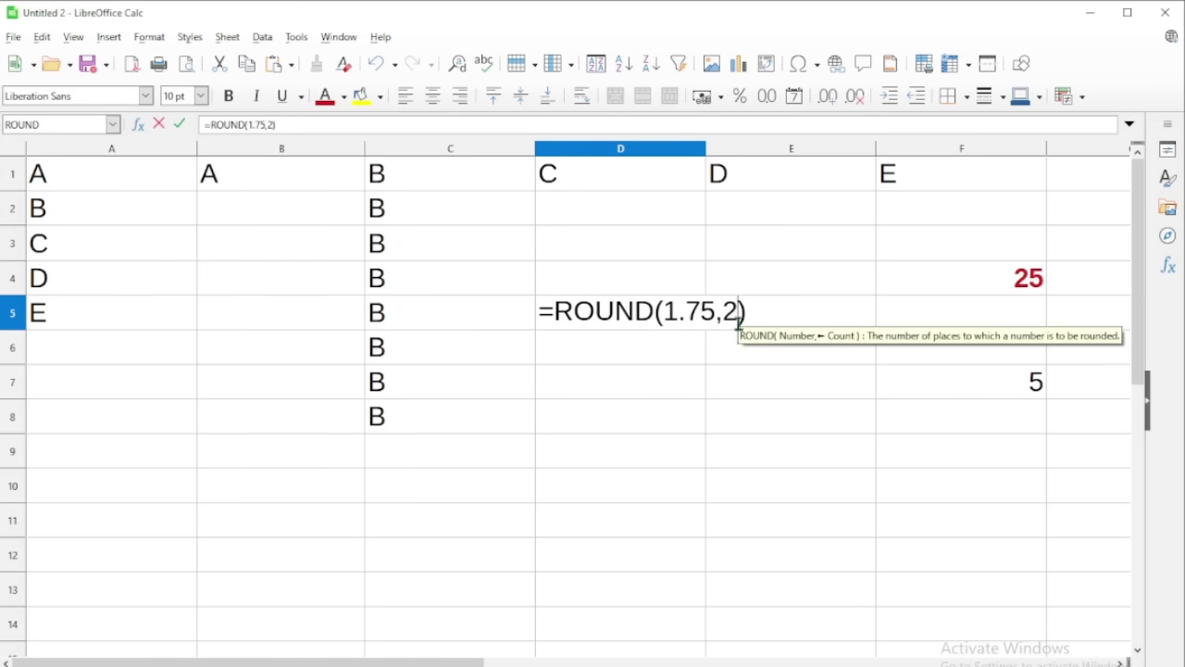
key(BackSpace)
text(1)
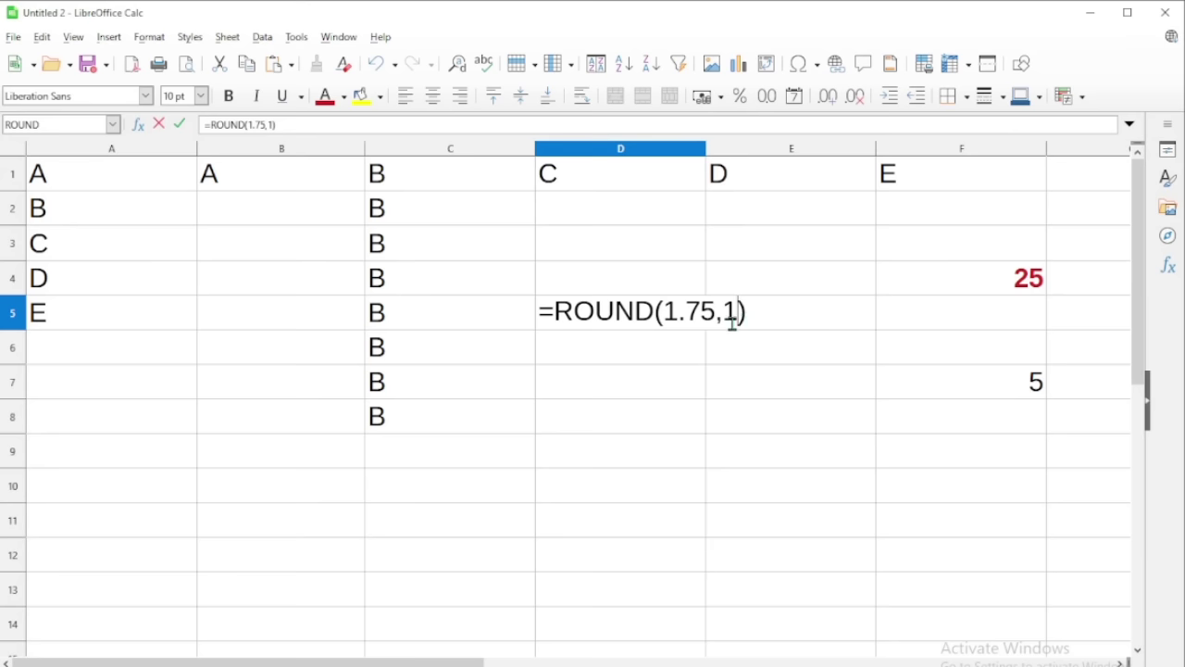
key(Return)
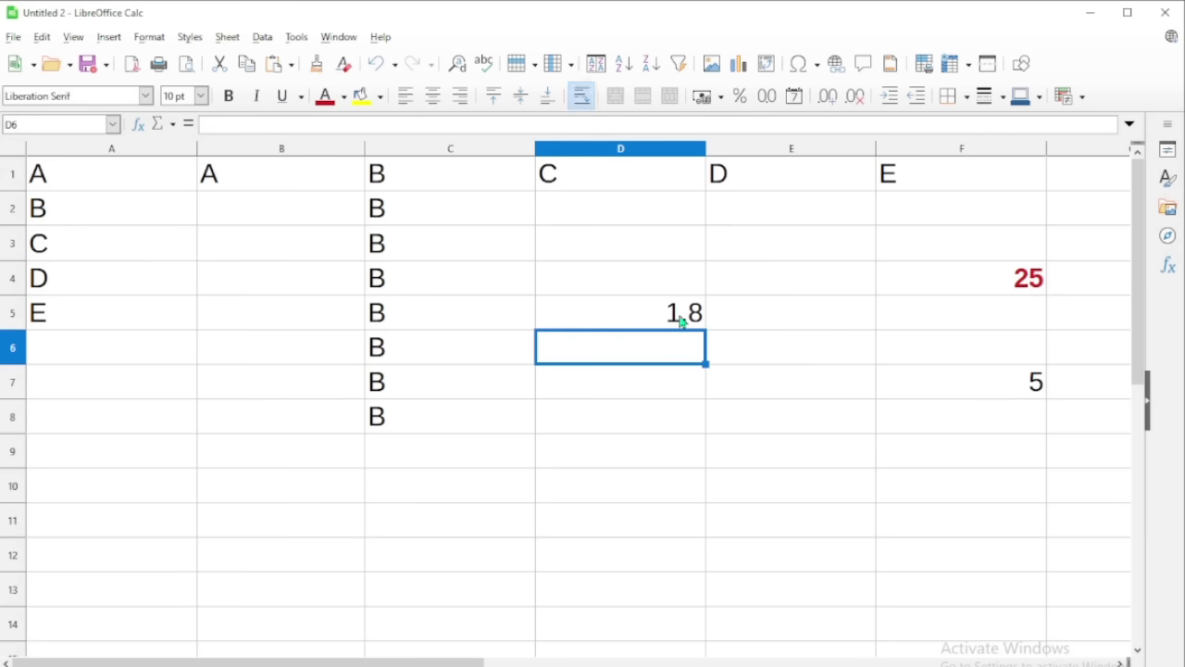
Review the formula in D5, then switch to the PDF and tick the circled =ROUND(A1,1) option for question 81.
double_click(682, 315)
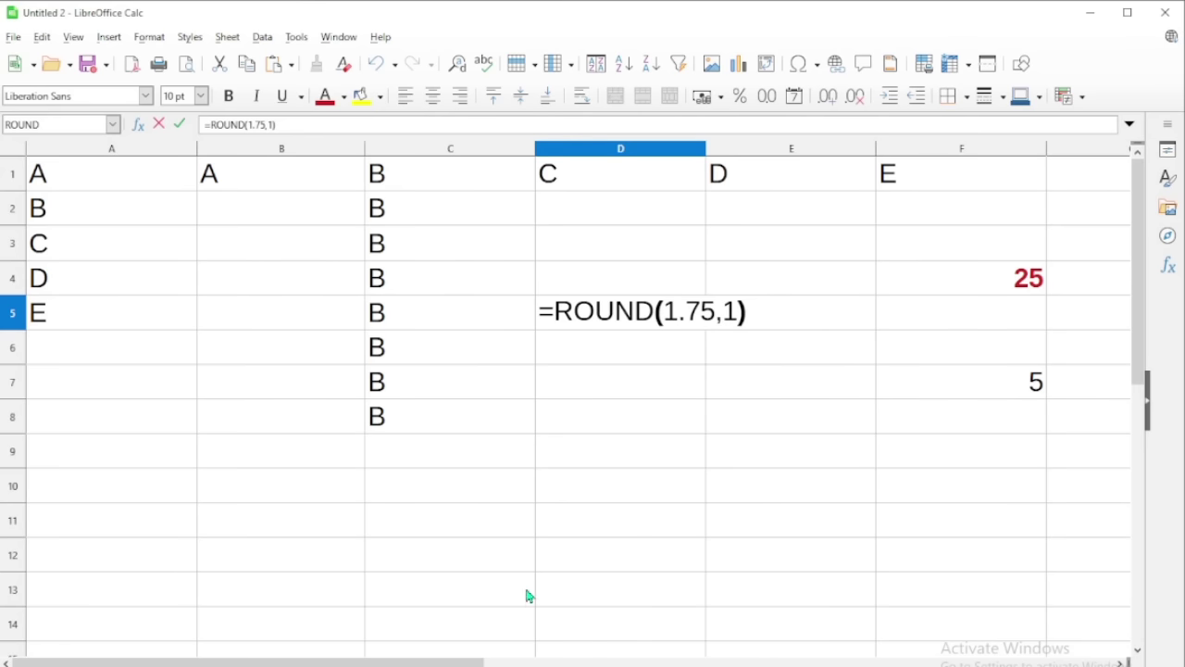
key(Return)
key(alt+Tab)
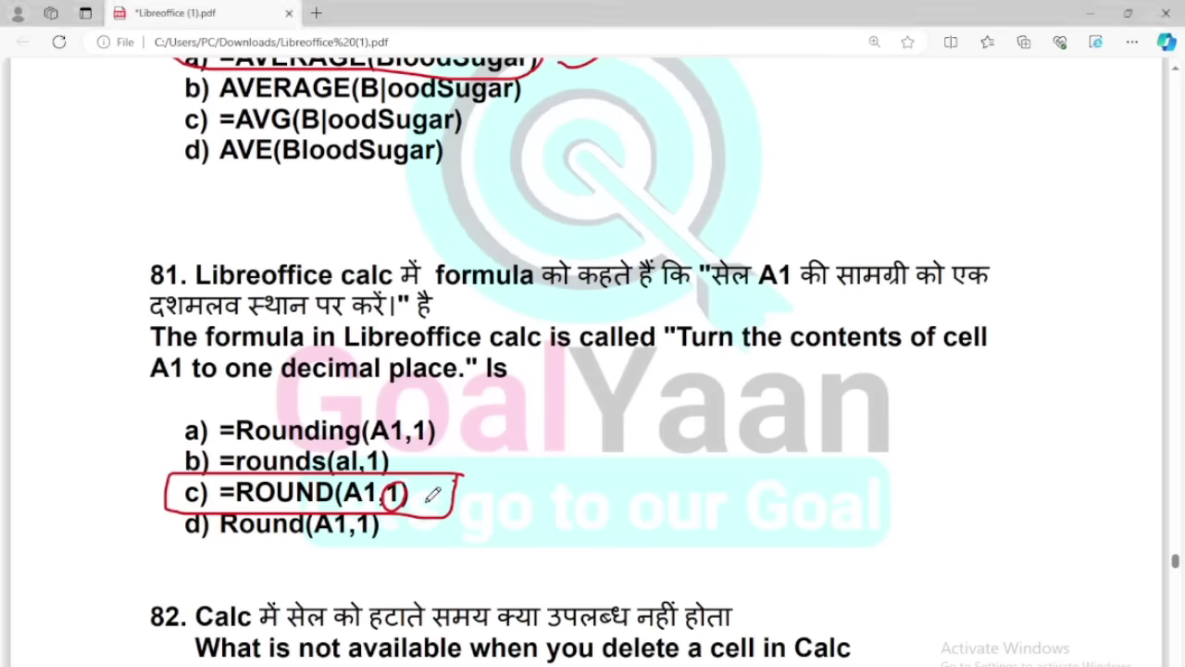
mouse_move(428, 501)
mouse_down()
mouse_move(457, 485)
mouse_move(474, 497)
mouse_up()
Go to question 82, switch to LibreOffice Calc, inspect the Delete Cells options for cell B1 and dismiss them without deleting.
scroll(476, 491, down, 4)
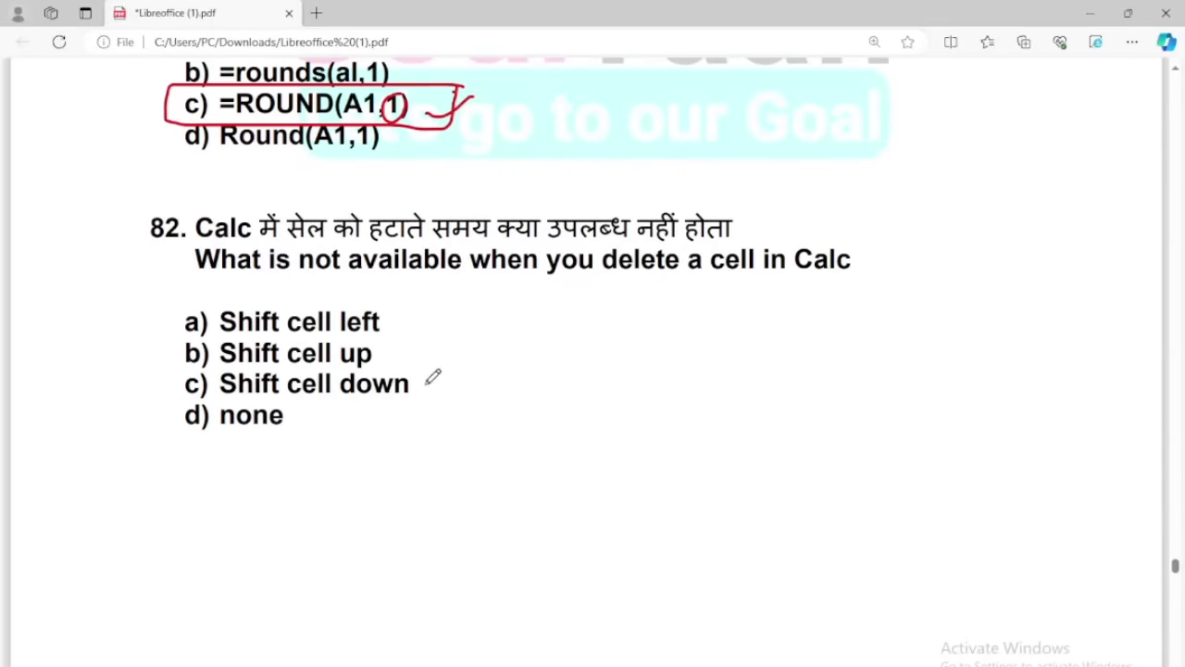
key(alt+Tab)
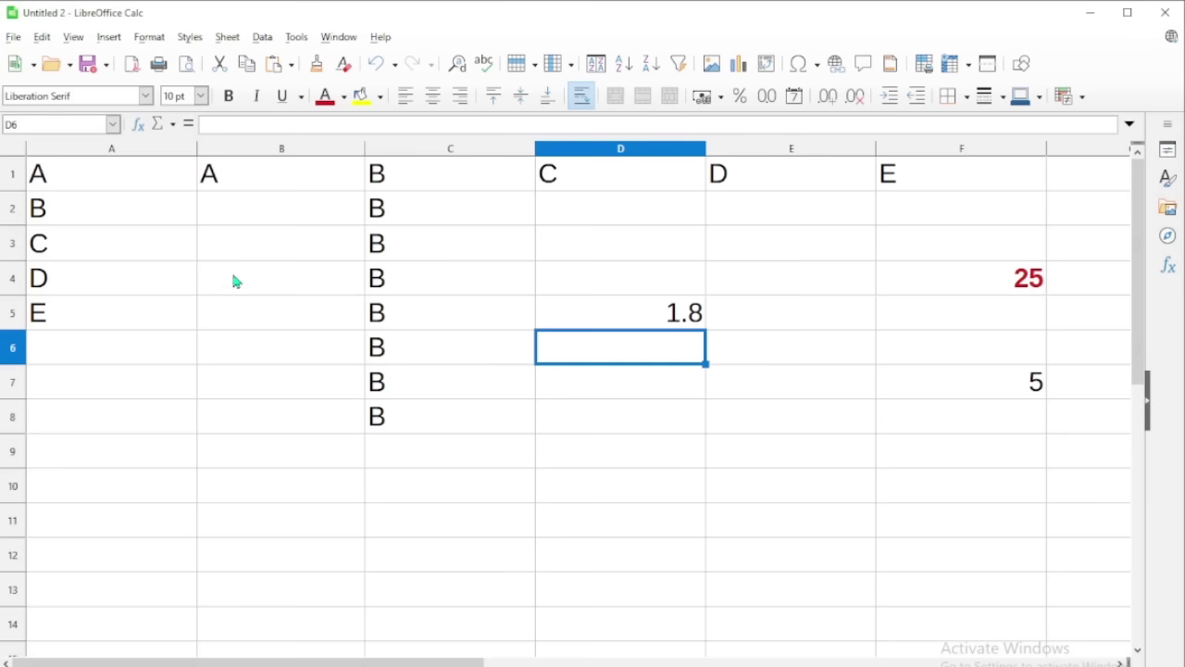
click(231, 181)
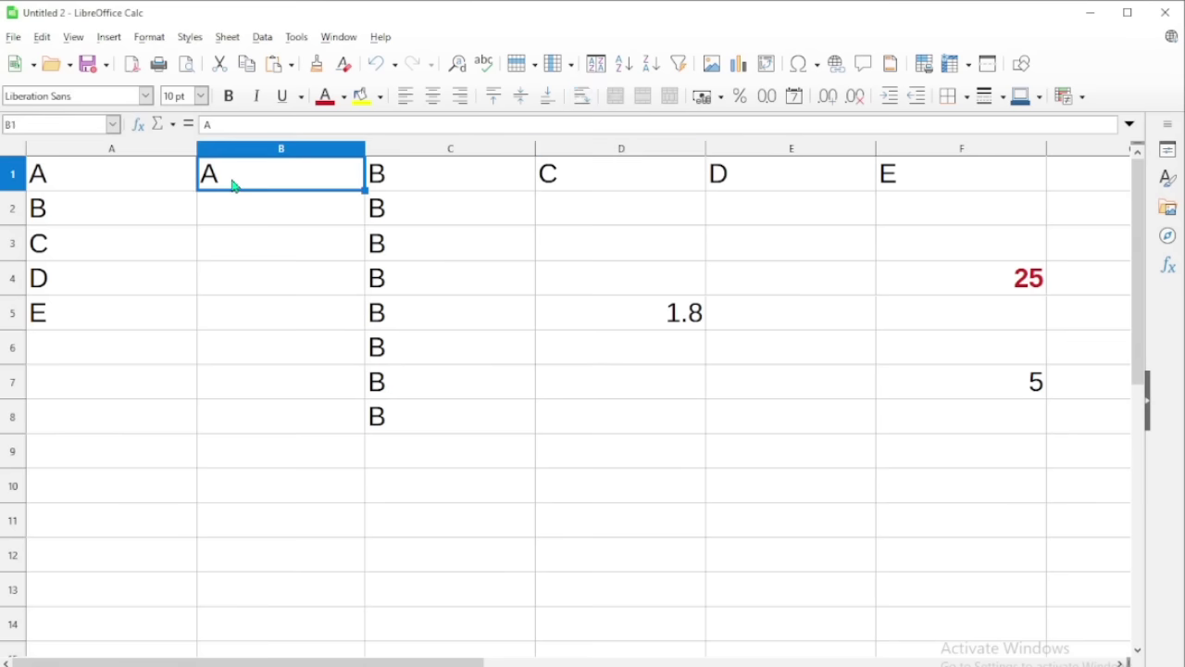
click(228, 37)
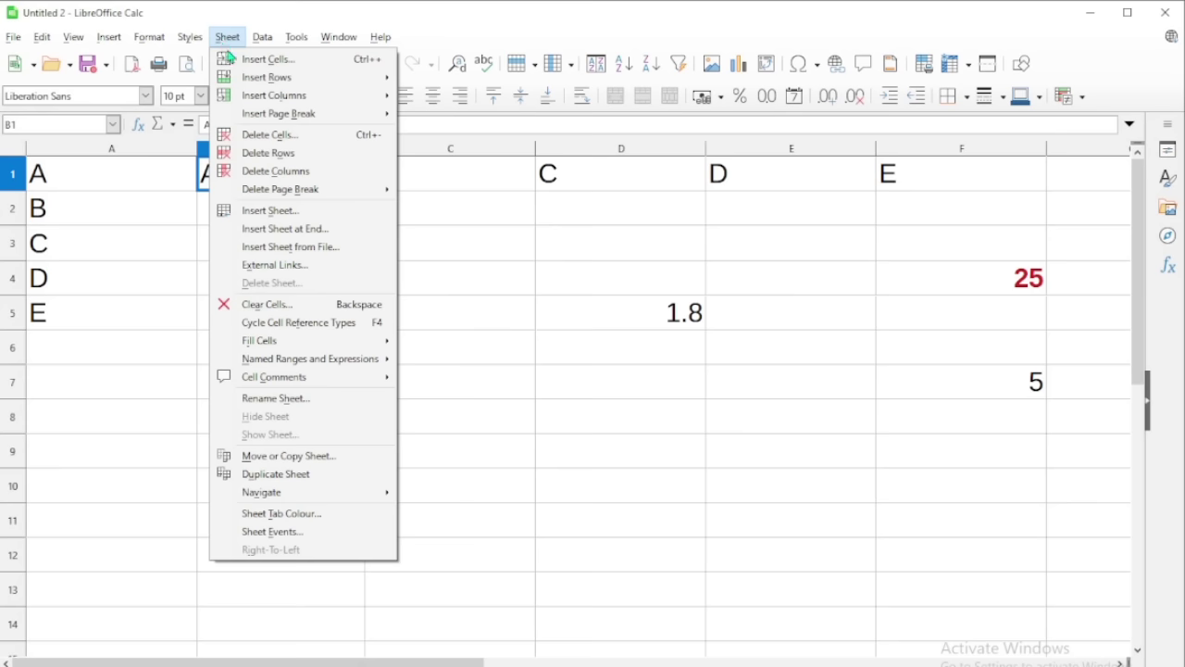
click(270, 134)
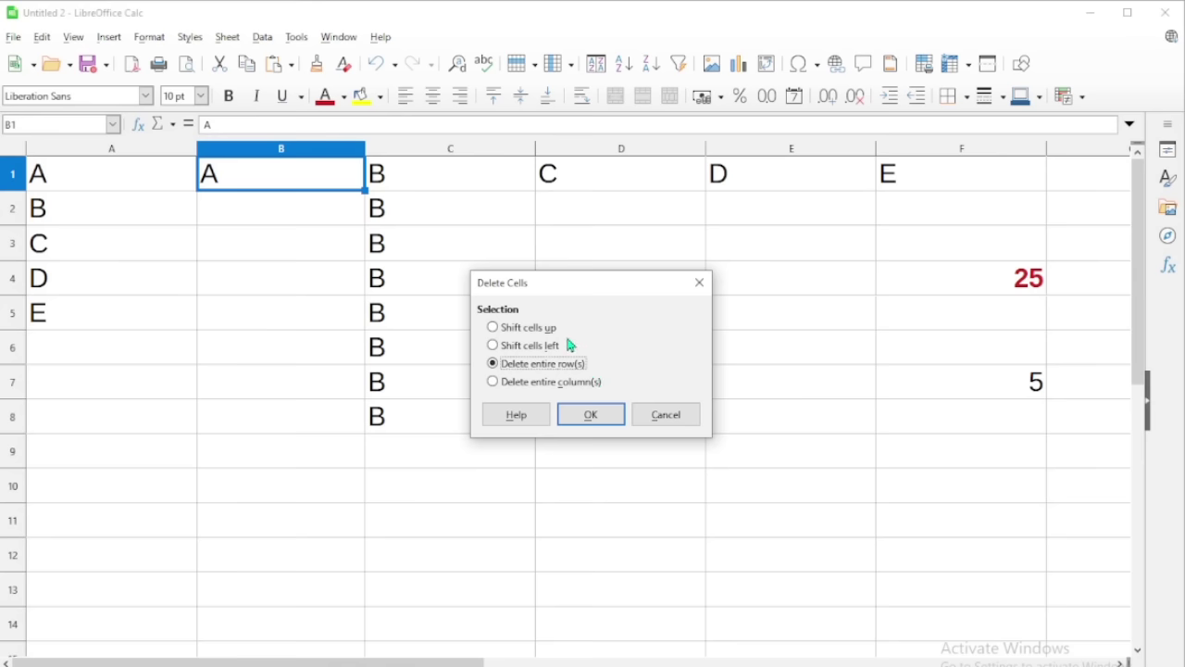
click(698, 284)
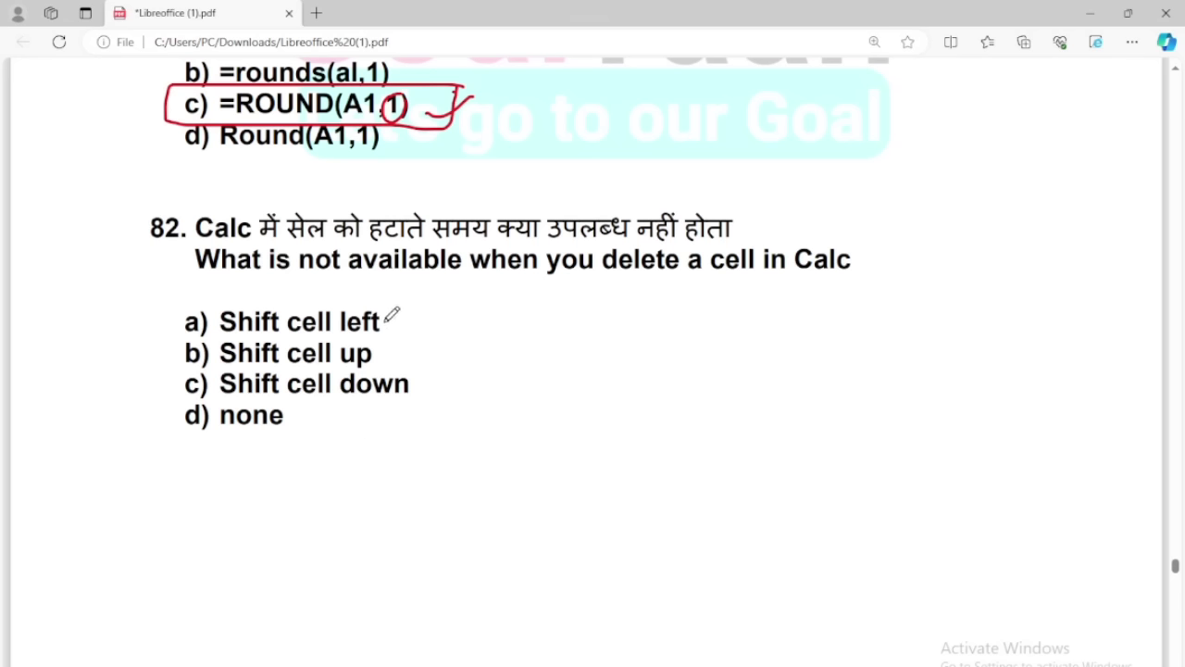
Return to the PDF and circle and tick option c, Shift cell down, for question 82.
mouse_move(453, 382)
mouse_down()
mouse_move(163, 375)
mouse_move(460, 405)
mouse_move(454, 381)
mouse_move(447, 400)
mouse_move(500, 380)
mouse_up()
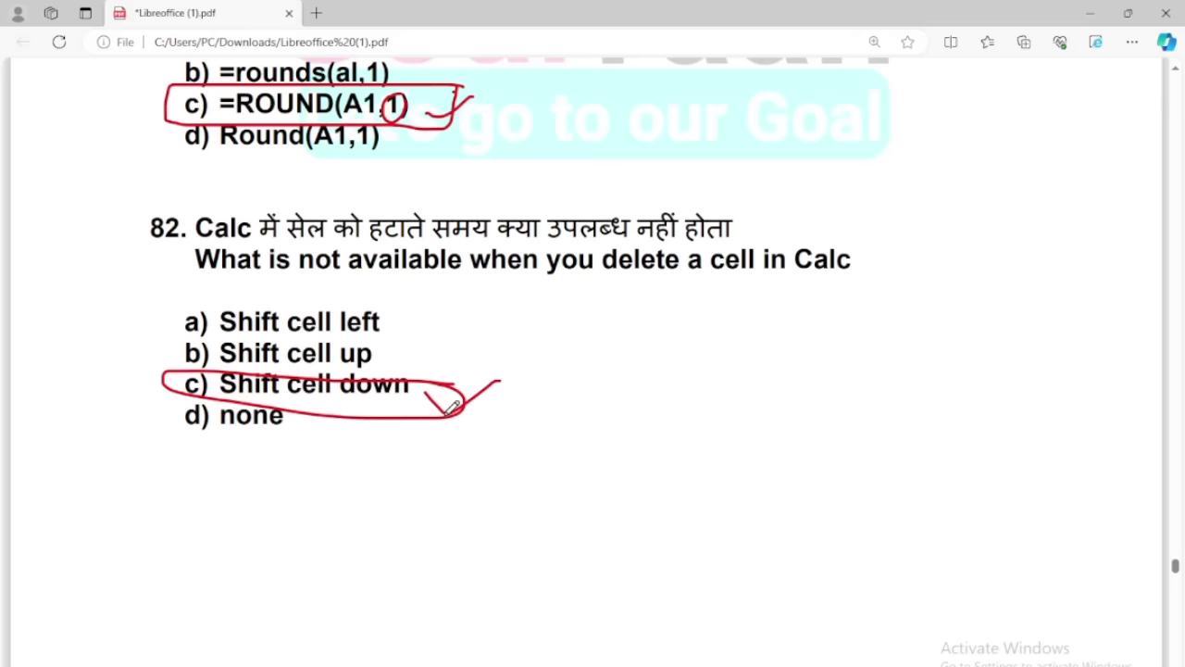
click(598, 660)
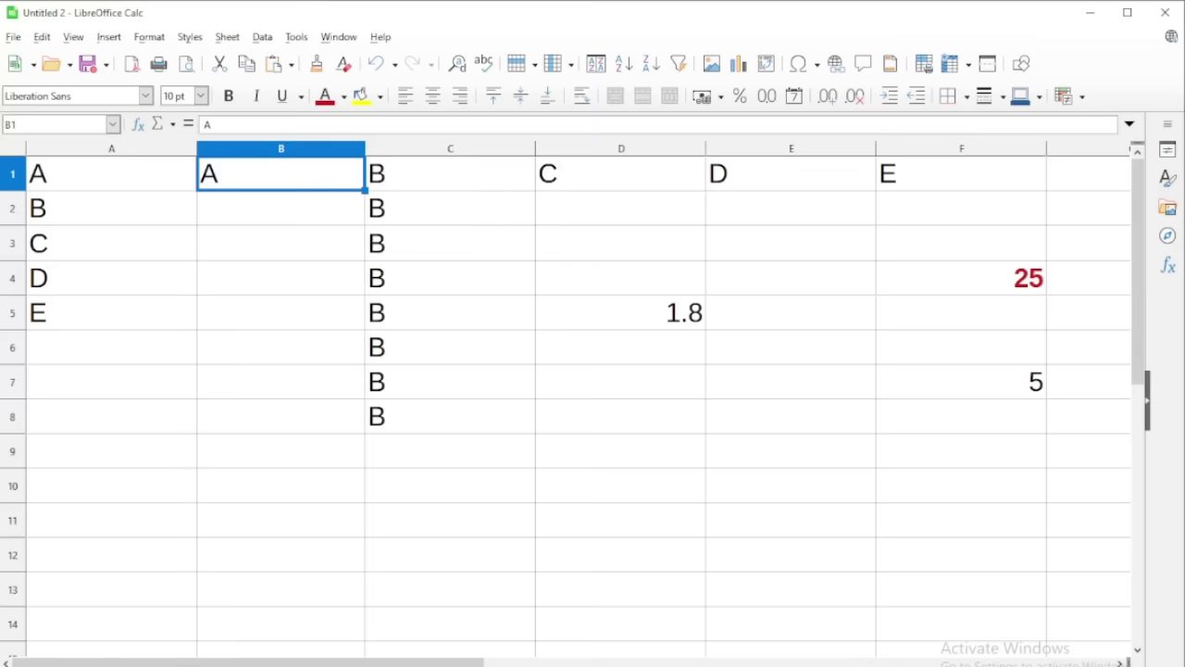
click(485, 659)
Circle and tick option A, Bottom, for question 83 and option C, 0.1 cm, for question 84.
scroll(217, 519, down, 10)
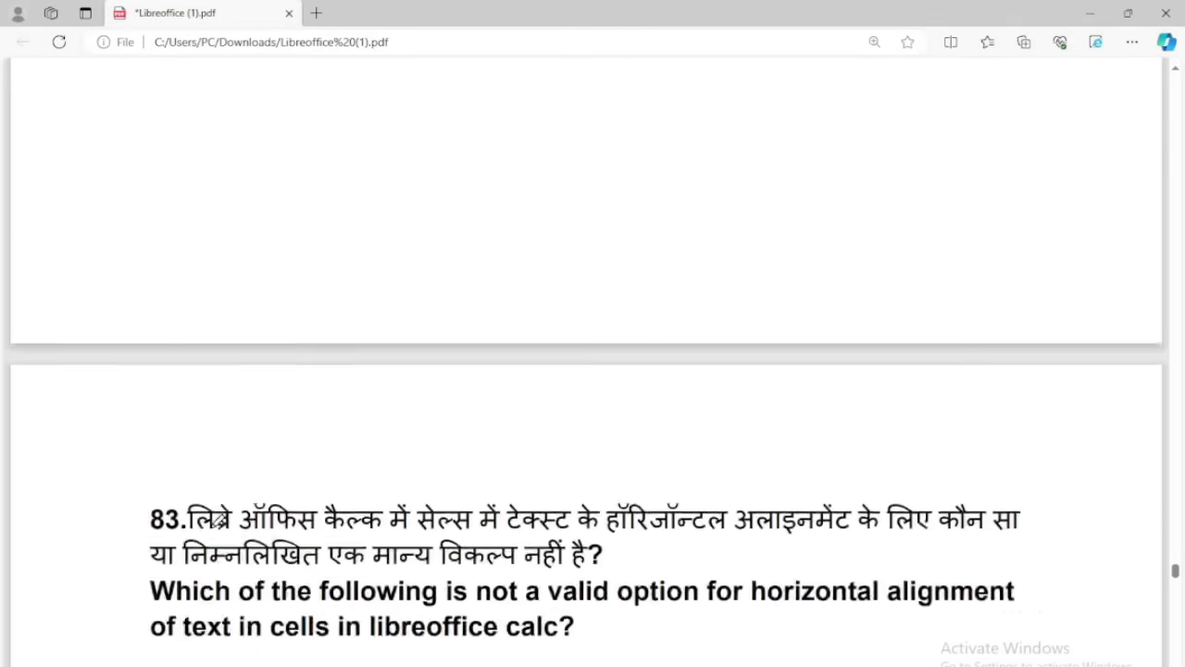
scroll(217, 519, down, 4)
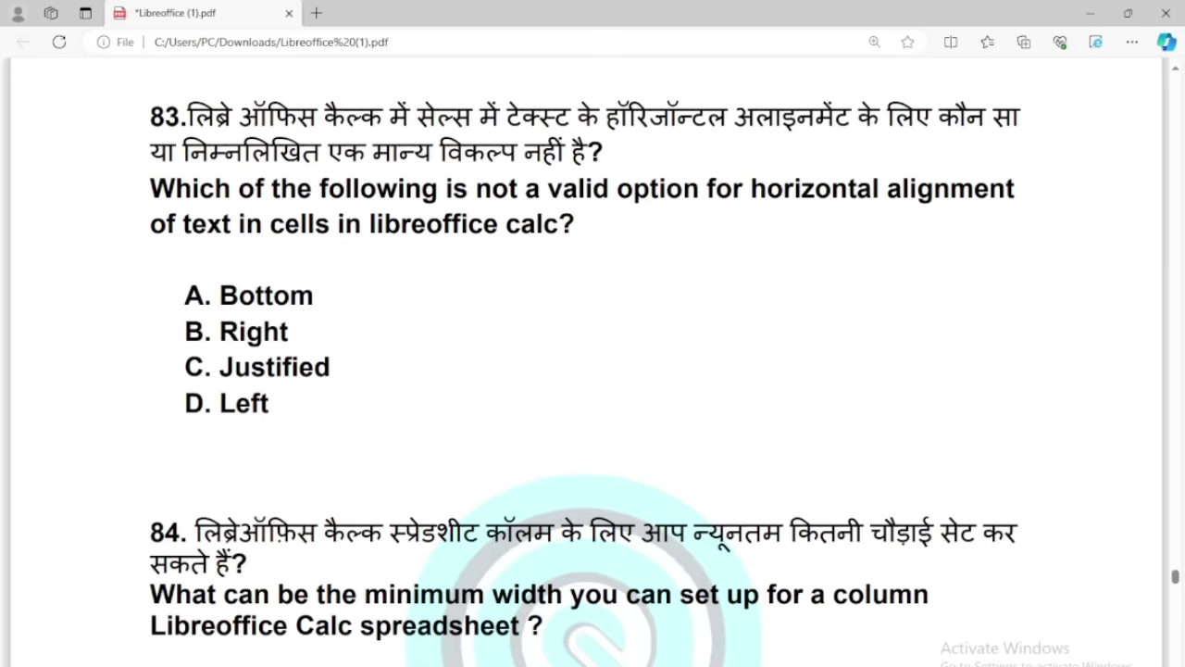
key(alt+Tab)
mouse_move(322, 283)
mouse_down()
mouse_move(164, 283)
mouse_move(370, 305)
mouse_move(324, 289)
mouse_move(403, 276)
mouse_up()
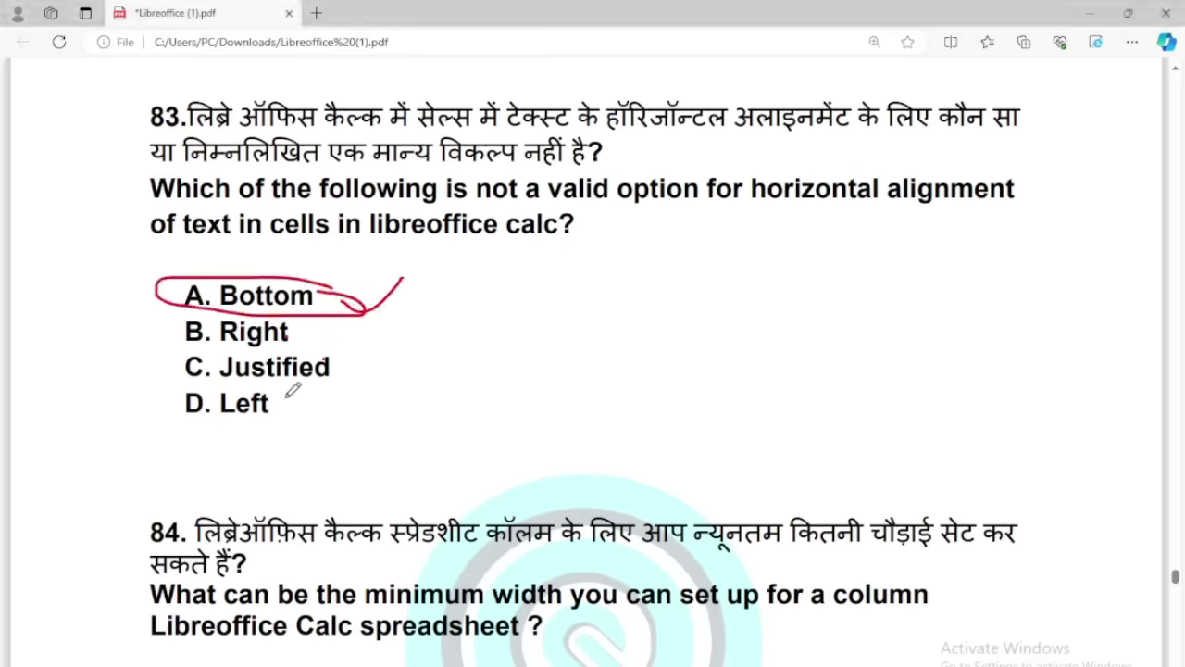
scroll(290, 393, down, 5)
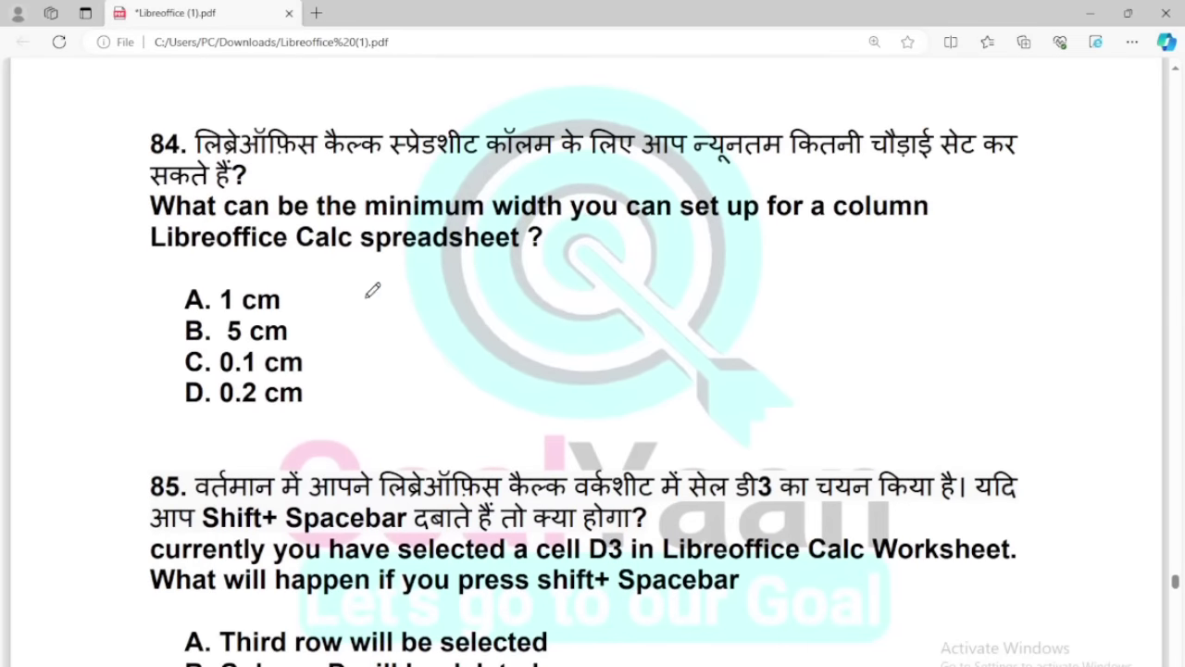
mouse_move(359, 357)
mouse_down()
mouse_move(162, 352)
mouse_move(194, 380)
mouse_move(352, 370)
mouse_move(329, 380)
mouse_move(405, 325)
mouse_up()
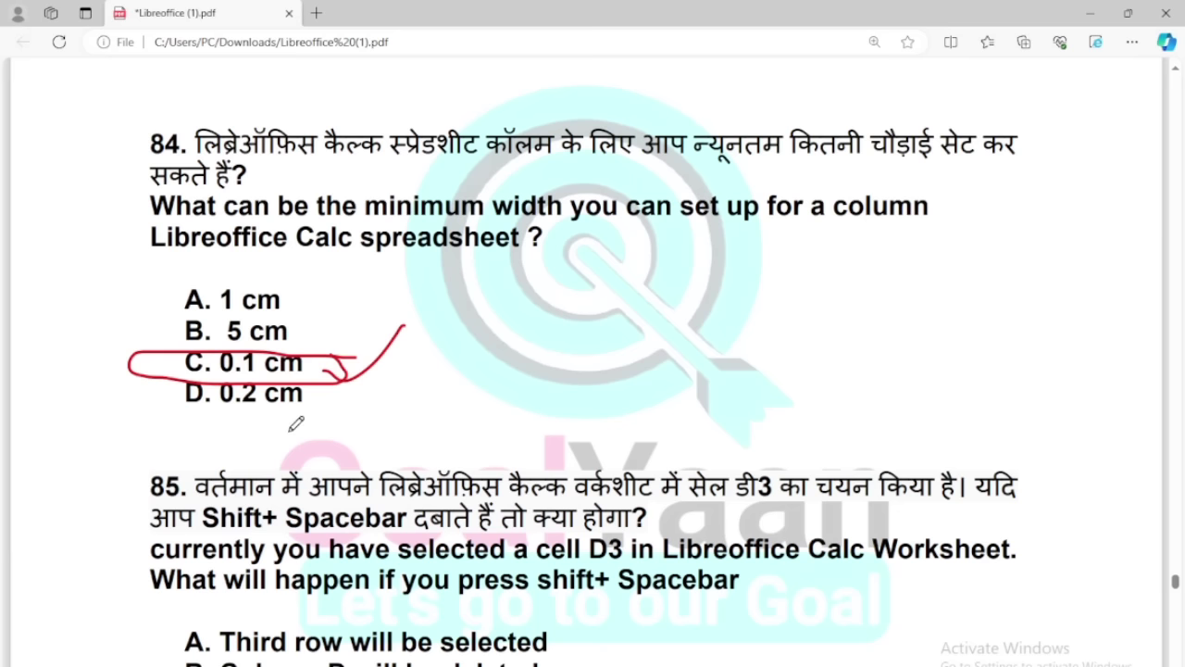
For question 85, switch to LibreOffice Calc and select the entire row from cell B1, then the entire row from cell D3.
scroll(296, 423, down, 3)
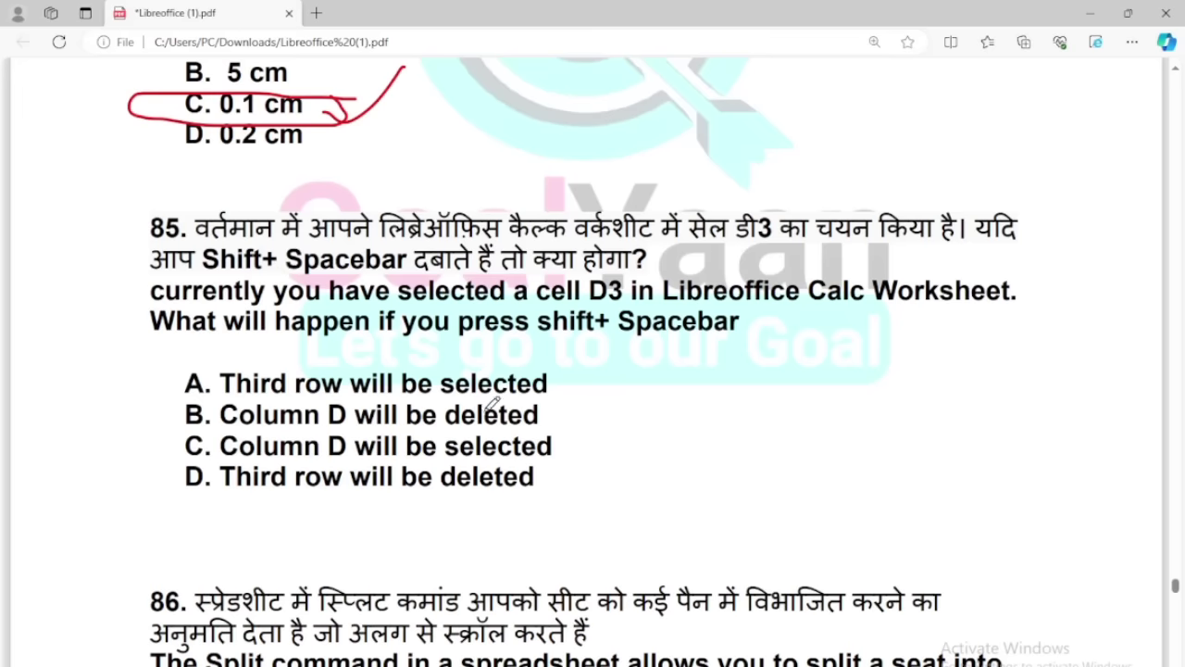
mouse_move(660, 666)
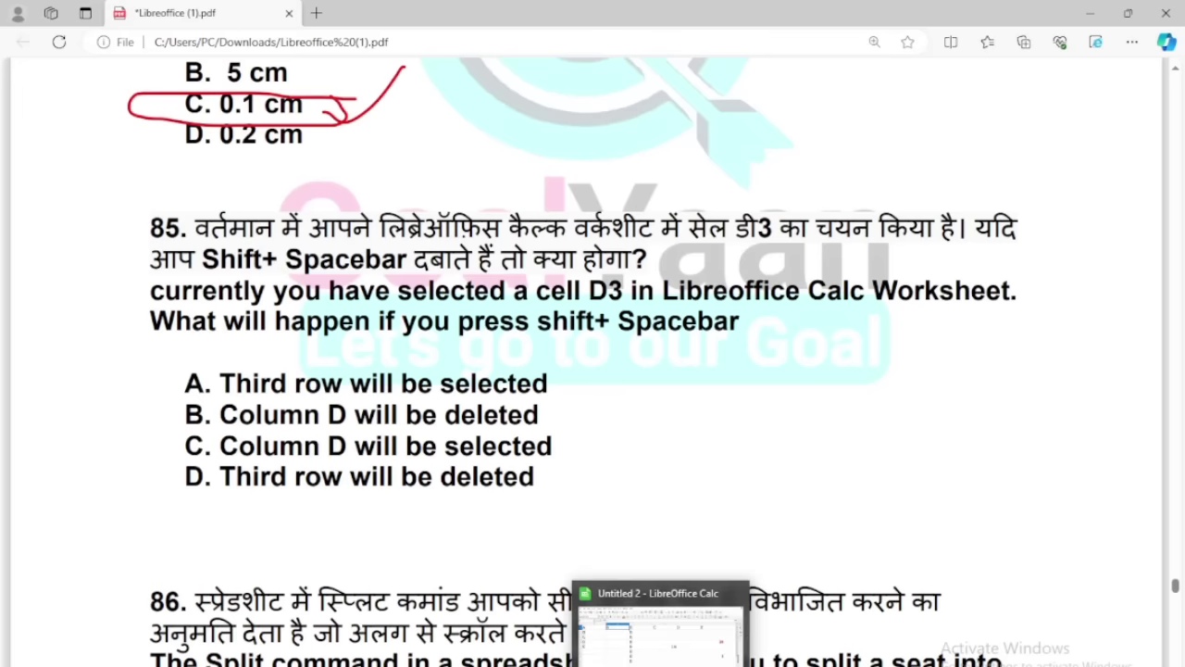
click(660, 625)
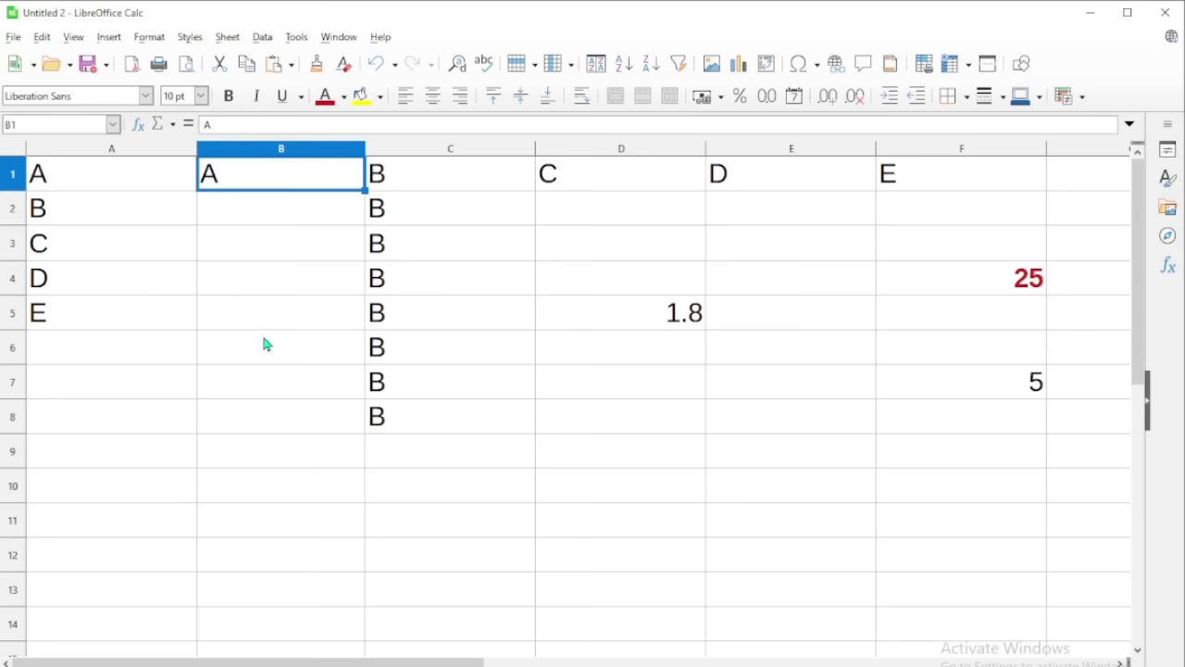
key(shift+space)
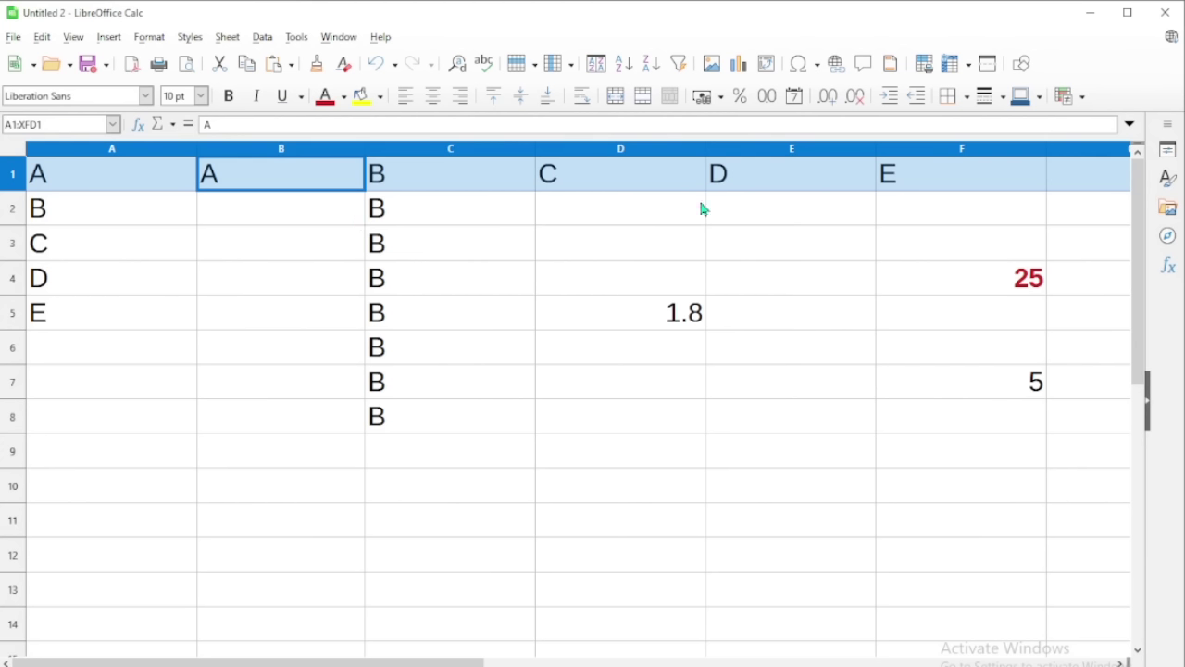
click(597, 255)
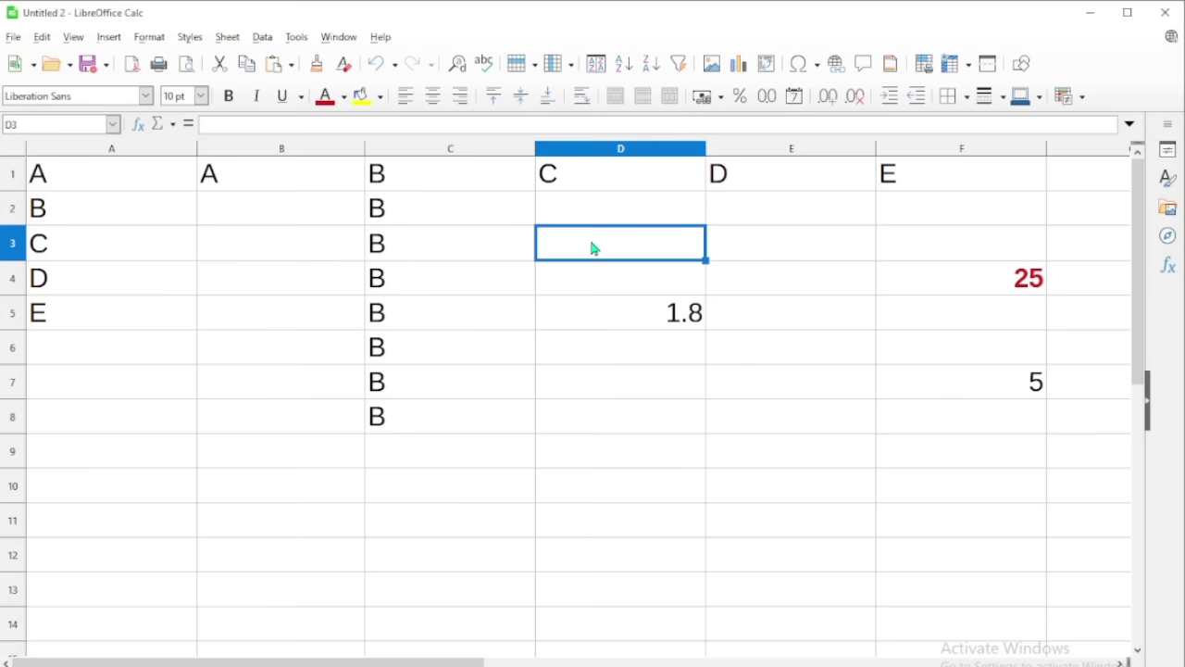
key(shift+space)
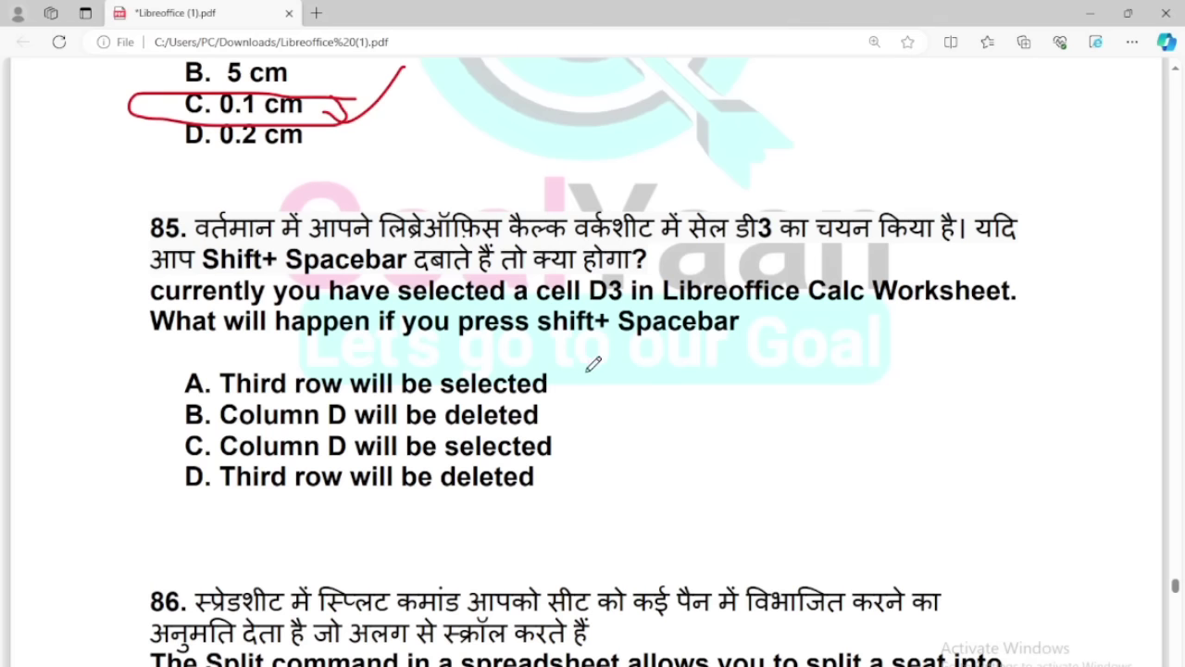
Return to the PDF and circle option A, Third row will be selected, for question 85 and option a, True, for question 86.
mouse_move(588, 370)
mouse_down()
mouse_move(270, 345)
mouse_move(139, 384)
mouse_move(444, 407)
mouse_move(589, 375)
mouse_up()
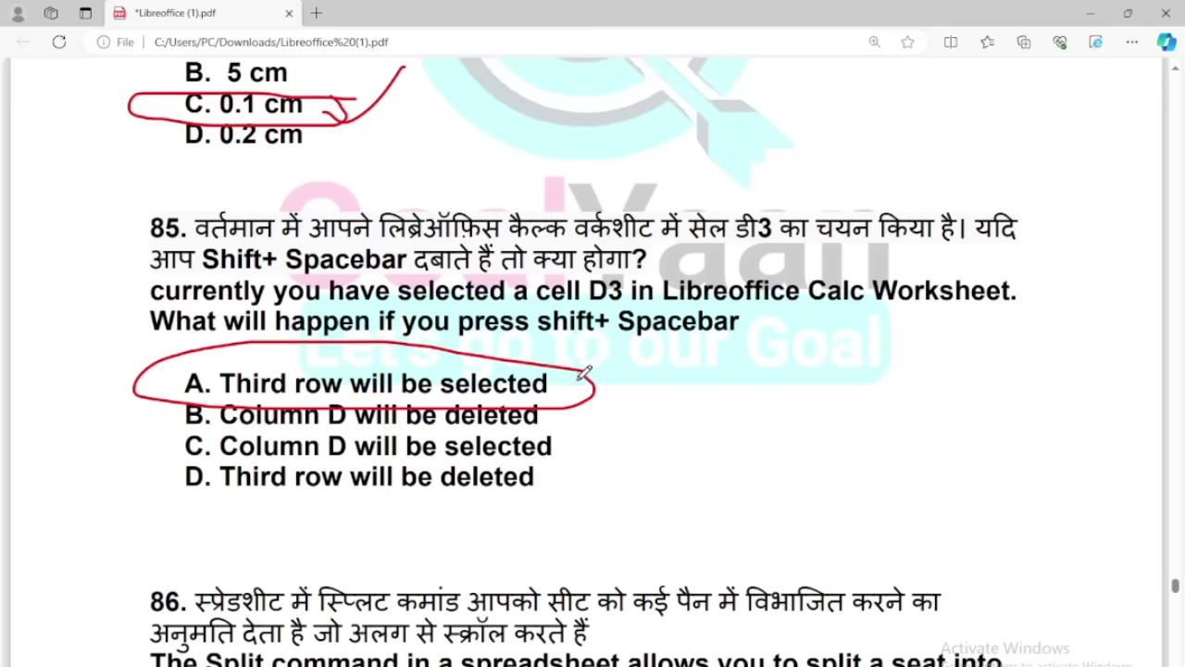
scroll(561, 475, down, 5)
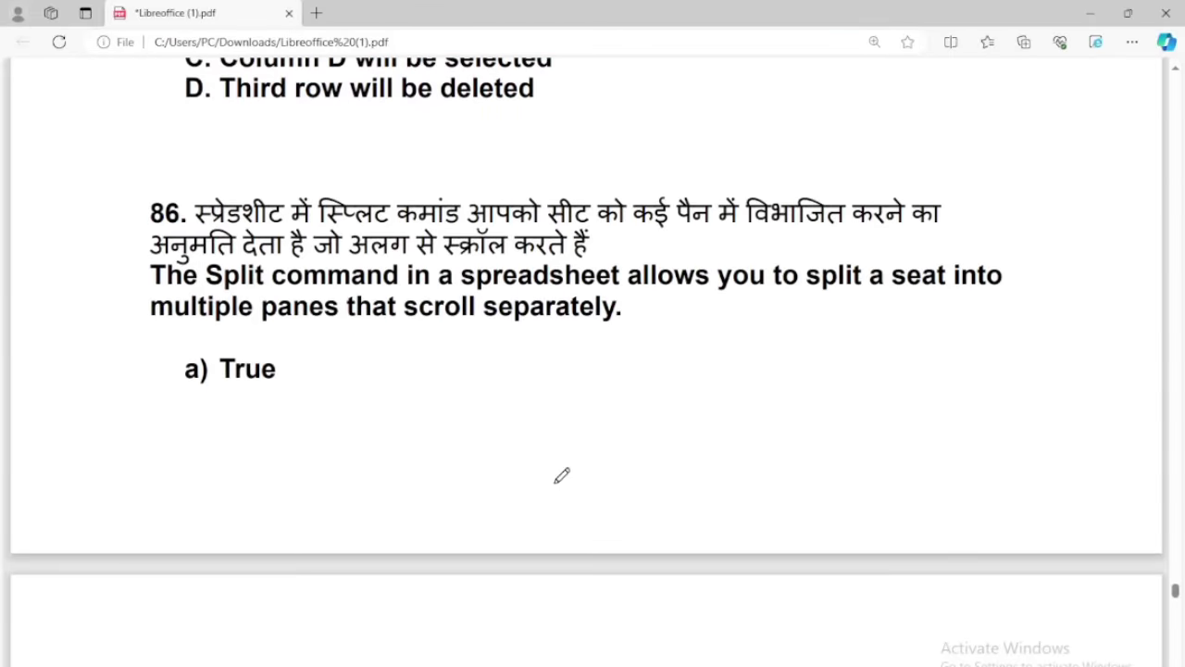
scroll(562, 475, down, 3)
scroll(500, 426, up, 3)
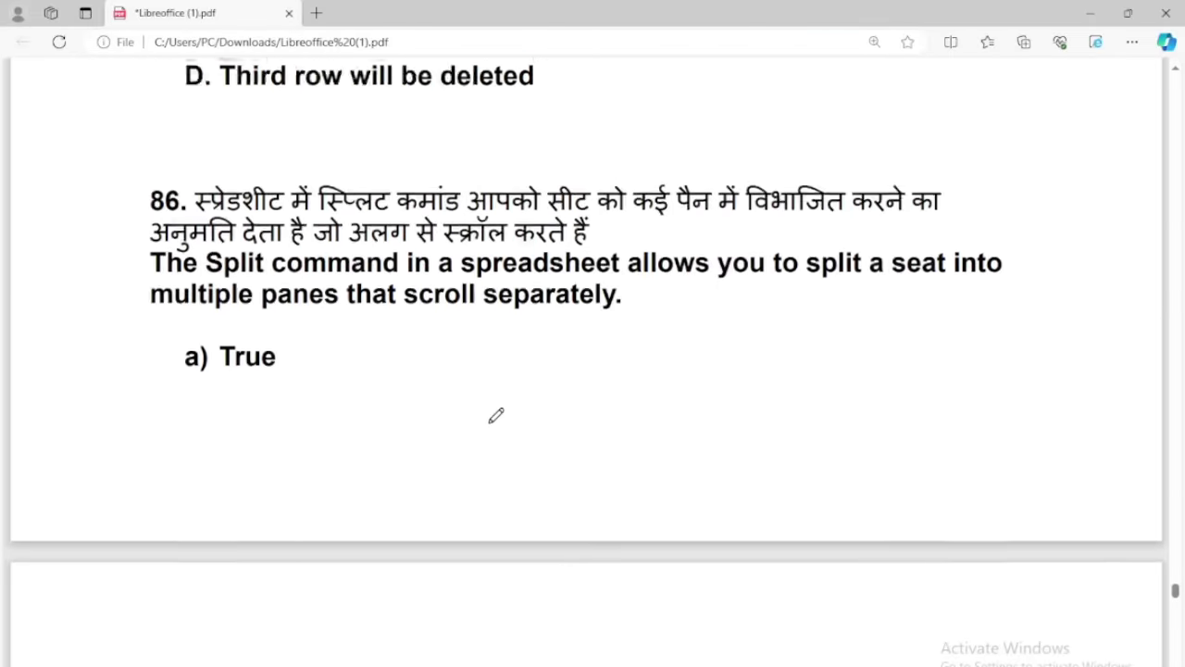
mouse_move(343, 352)
mouse_down()
mouse_move(164, 344)
mouse_move(270, 417)
mouse_move(336, 344)
mouse_up()
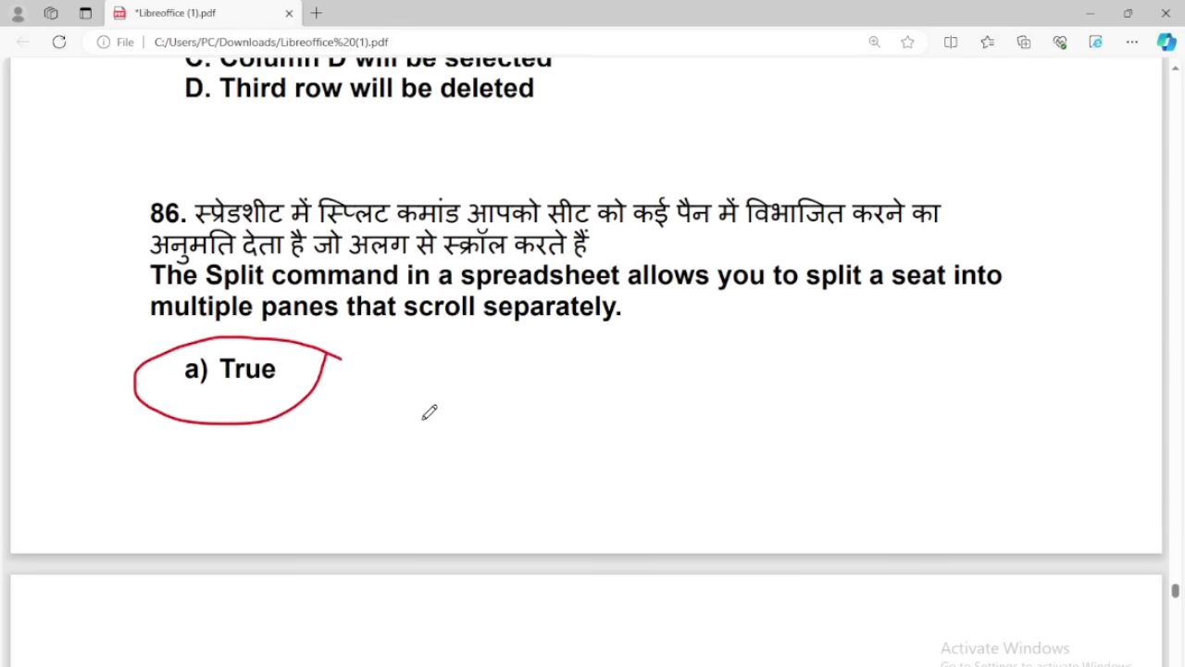
Circle option b, Both (Copy cell contents) and (Move cell contents), for question 87.
scroll(429, 412, down, 5)
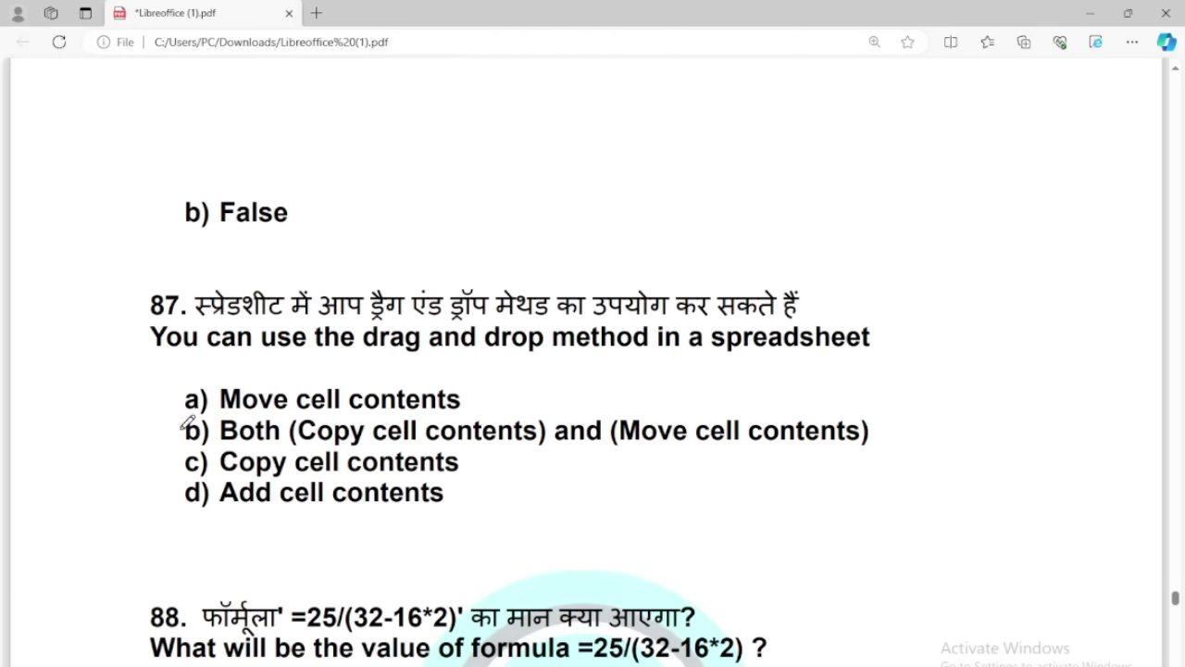
mouse_move(163, 423)
mouse_down()
mouse_move(887, 375)
mouse_move(890, 437)
mouse_move(172, 455)
mouse_move(157, 418)
mouse_move(182, 418)
mouse_up()
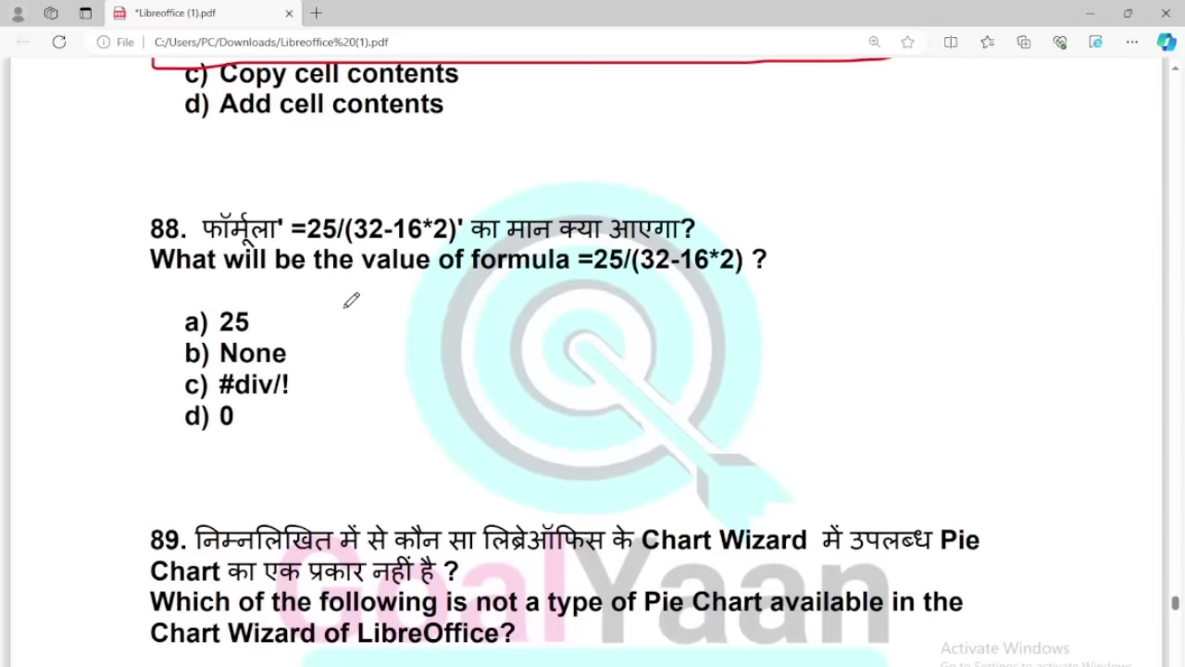
mouse_move(1111, 74)
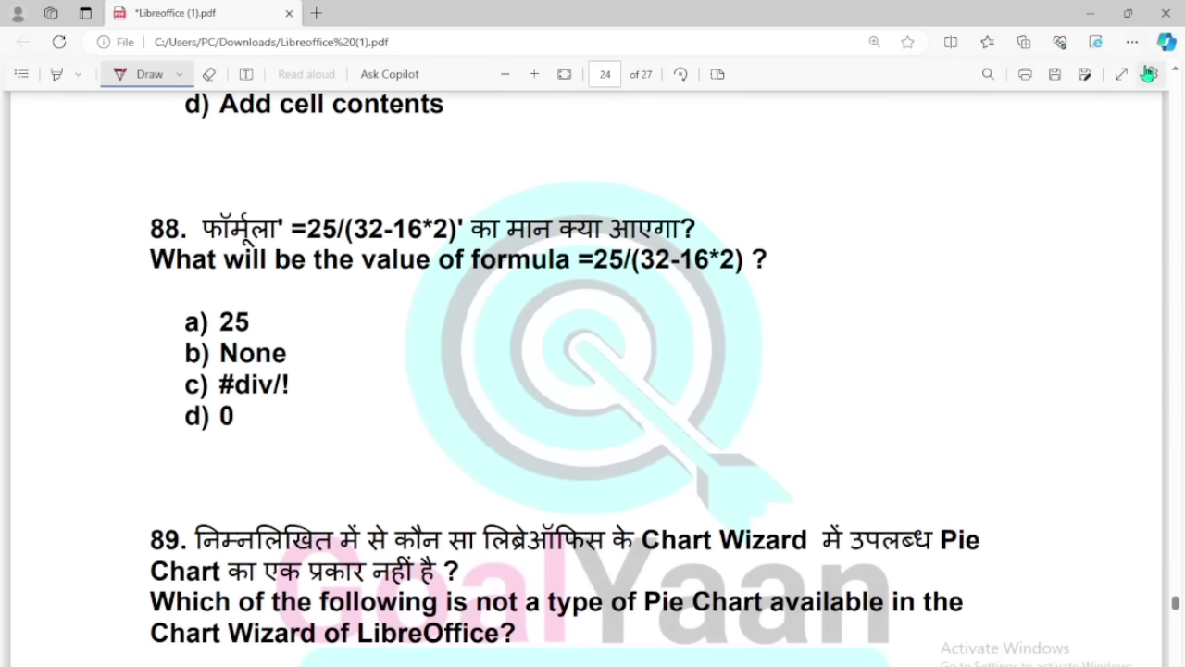
click(1148, 74)
click(1076, 128)
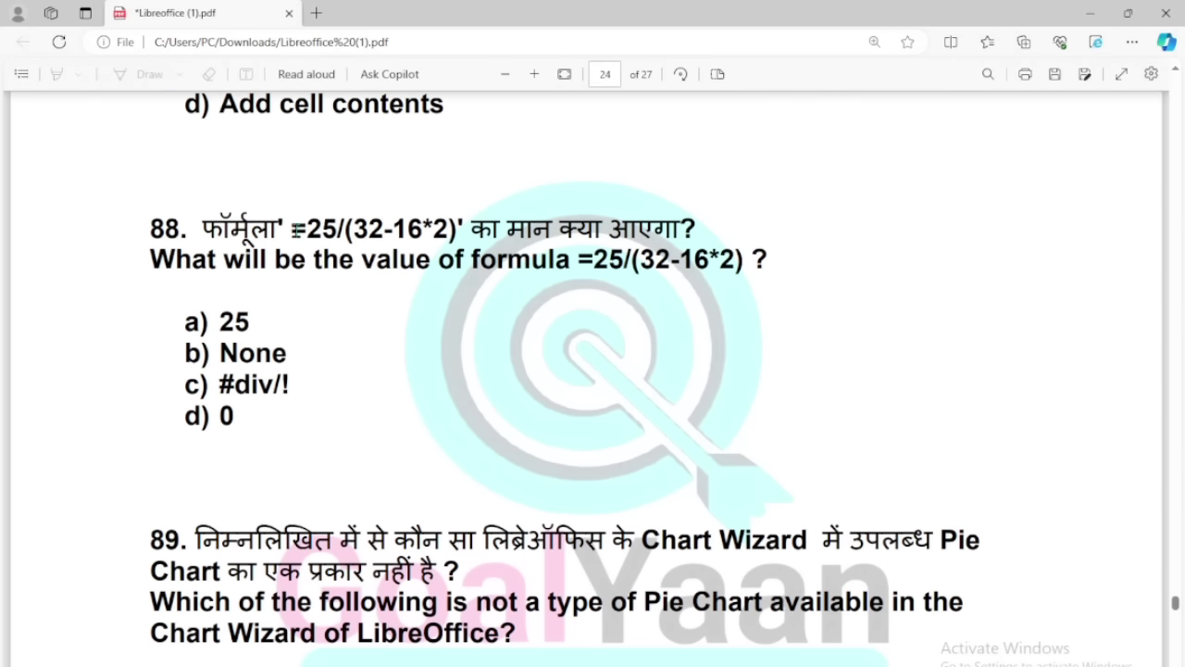
drag(451, 226, 433, 227)
click(426, 241)
click(1152, 74)
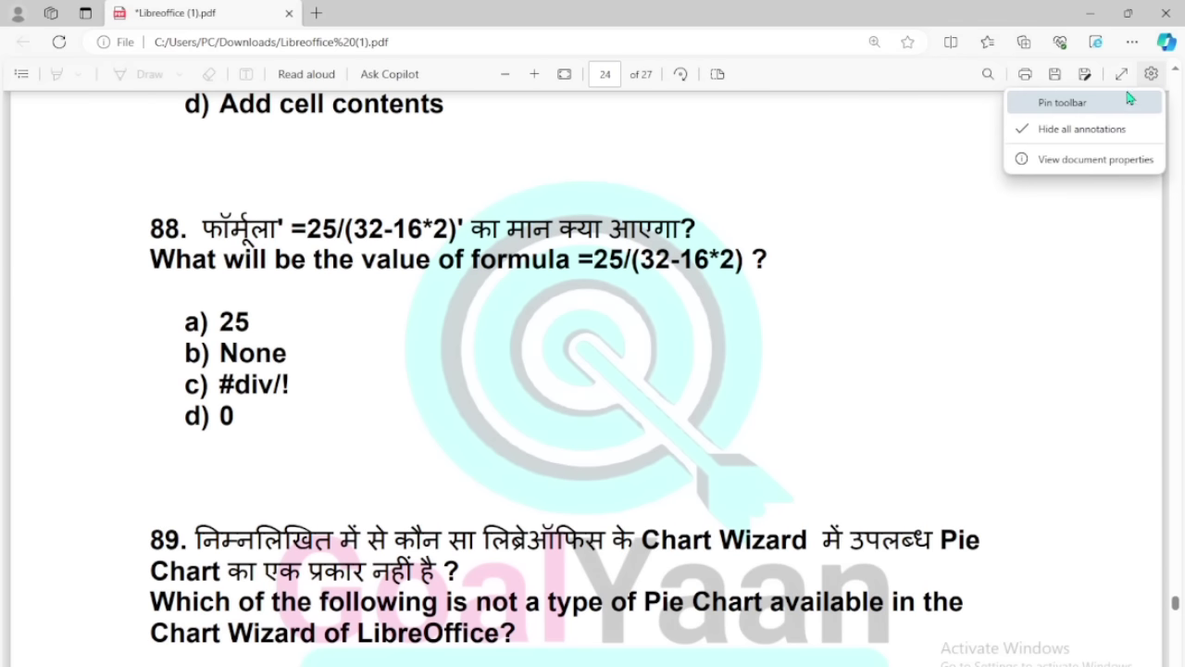
click(1074, 124)
Draw lines above 16*2 and 32 in question 88's formula, and circle and tick option c, #div/!
click(146, 76)
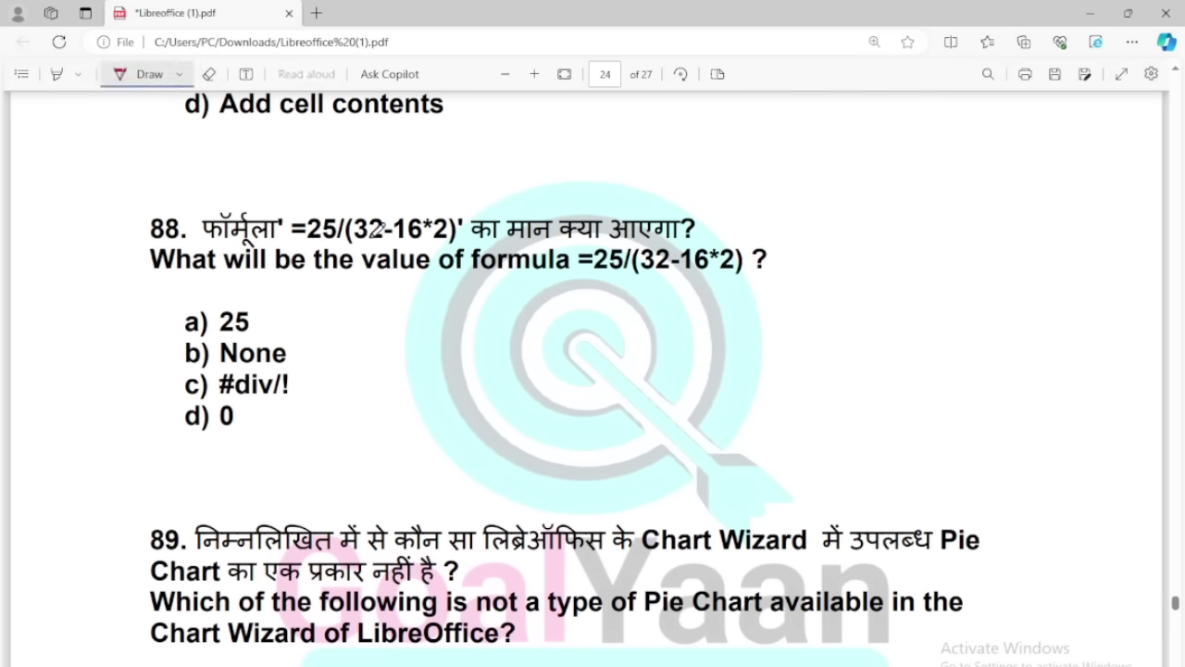
drag(405, 211, 445, 210)
drag(364, 214, 396, 213)
mouse_move(327, 378)
mouse_down()
mouse_move(165, 361)
mouse_move(366, 392)
mouse_move(407, 357)
mouse_up()
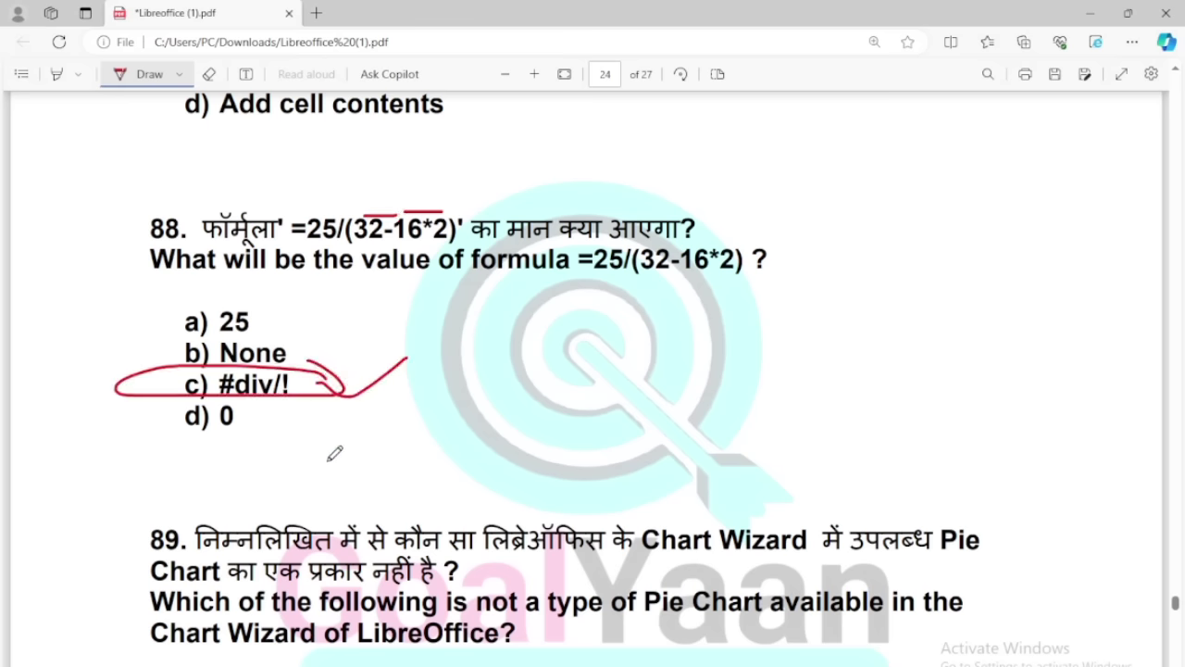
For question 89, switch to LibreOffice Calc, examine the Pie subtypes in the Chart Wizard, and close the wizard.
scroll(335, 452, down, 5)
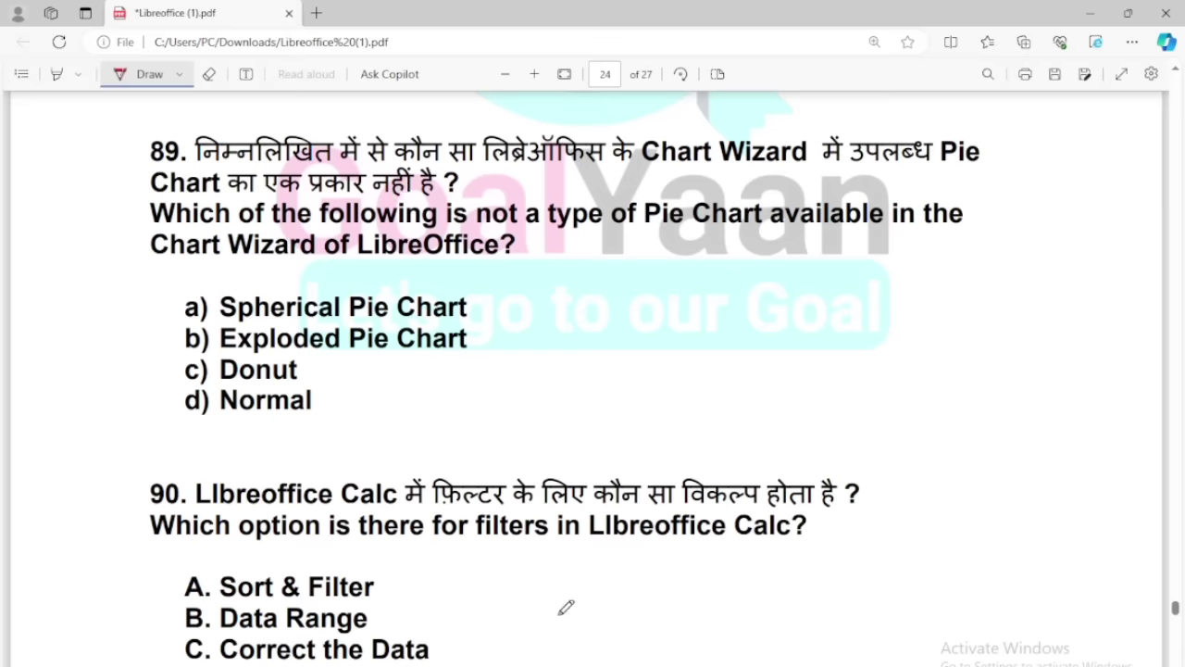
key(alt+Tab)
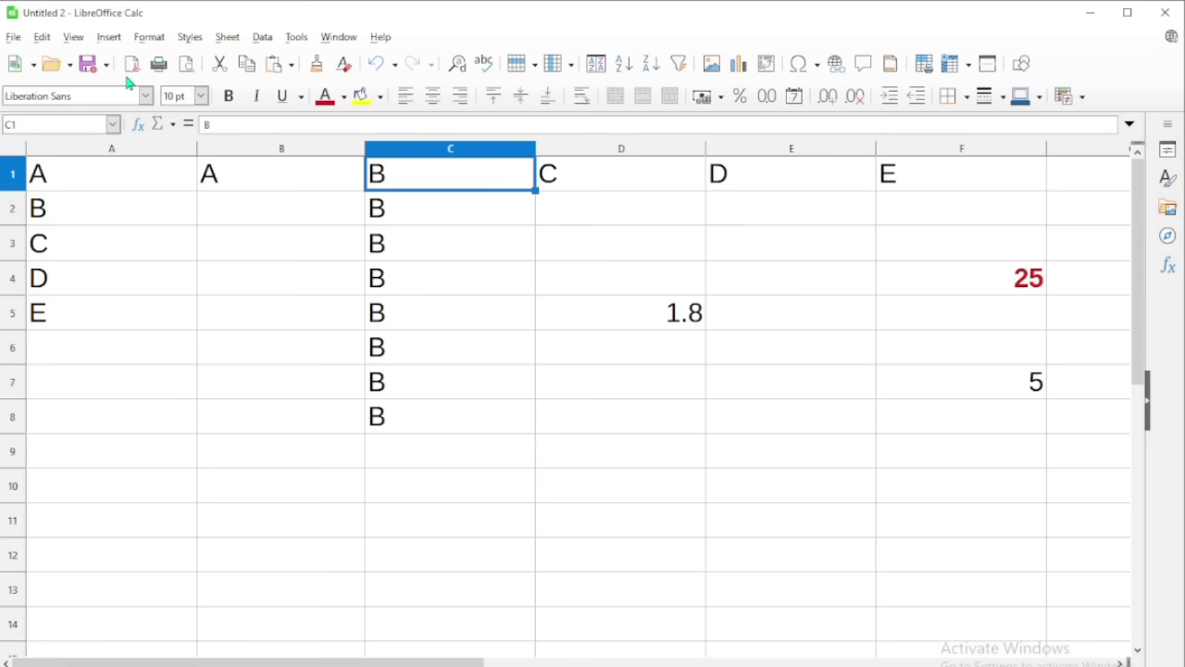
click(109, 37)
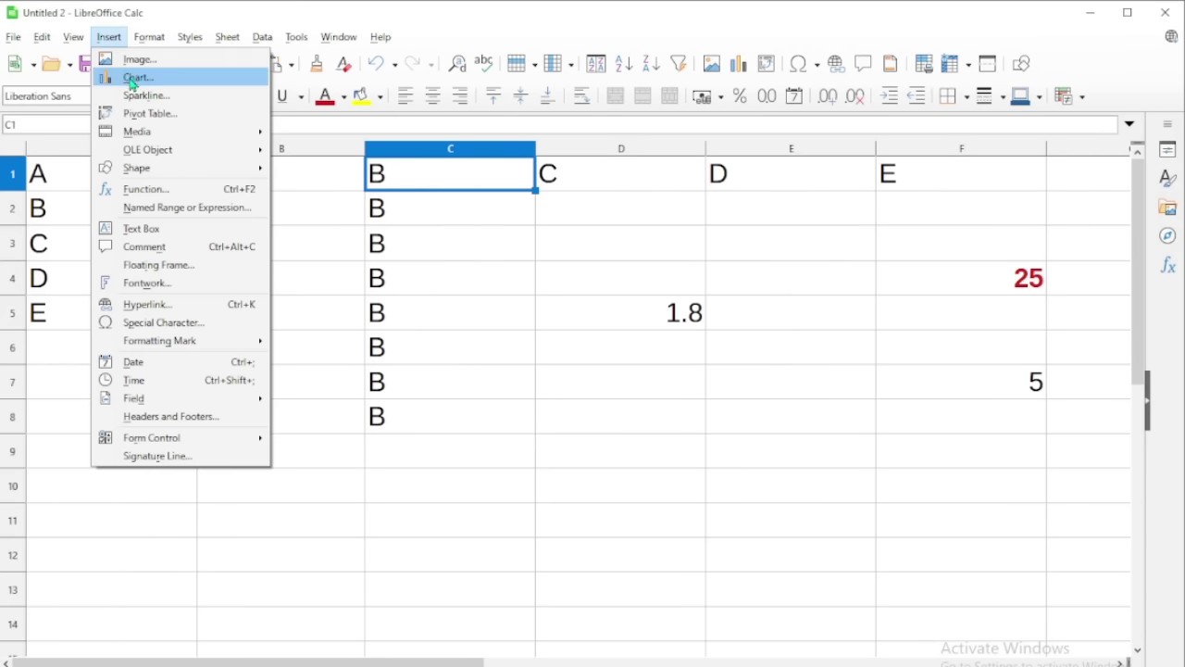
click(133, 78)
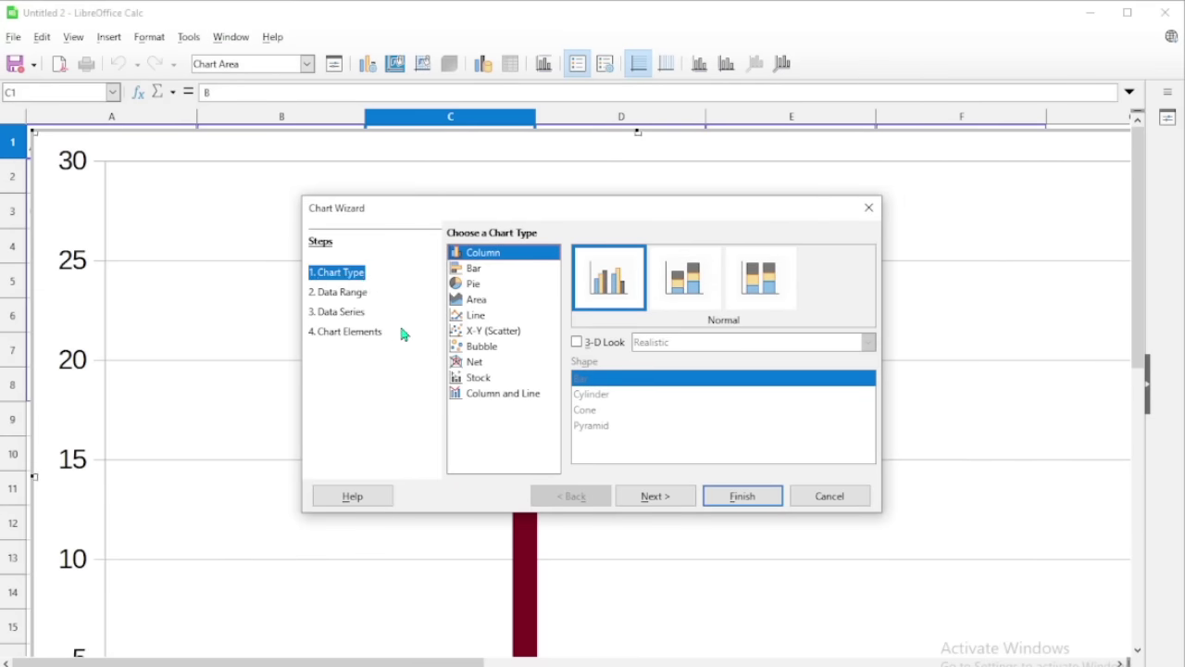
click(474, 286)
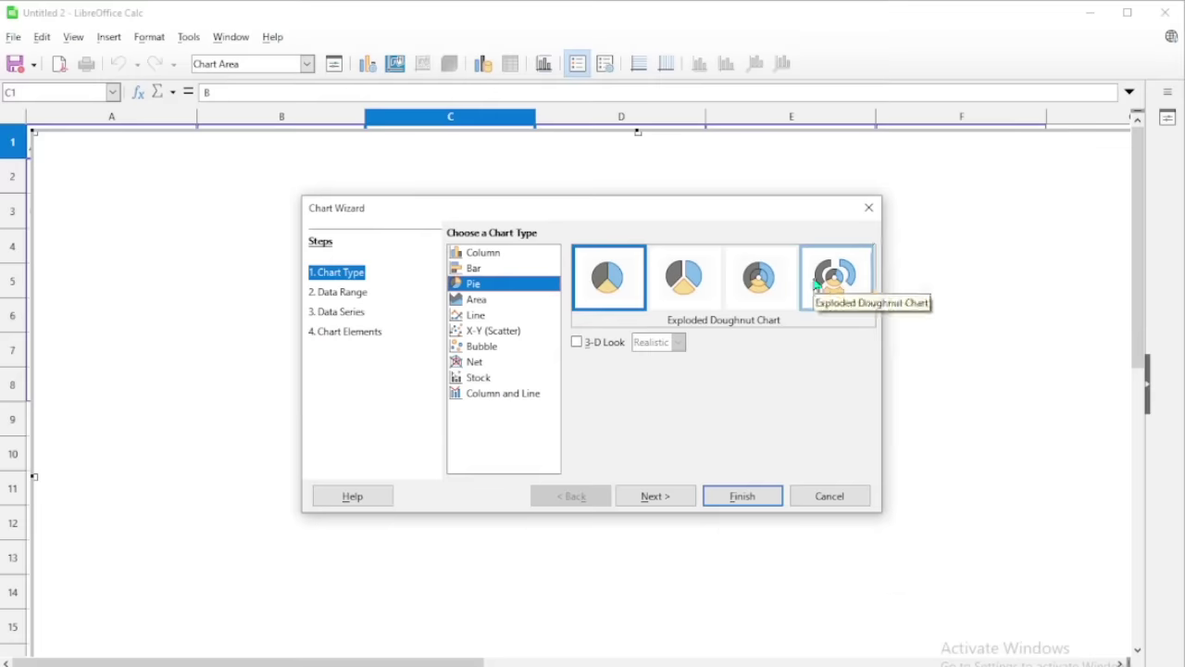
click(868, 207)
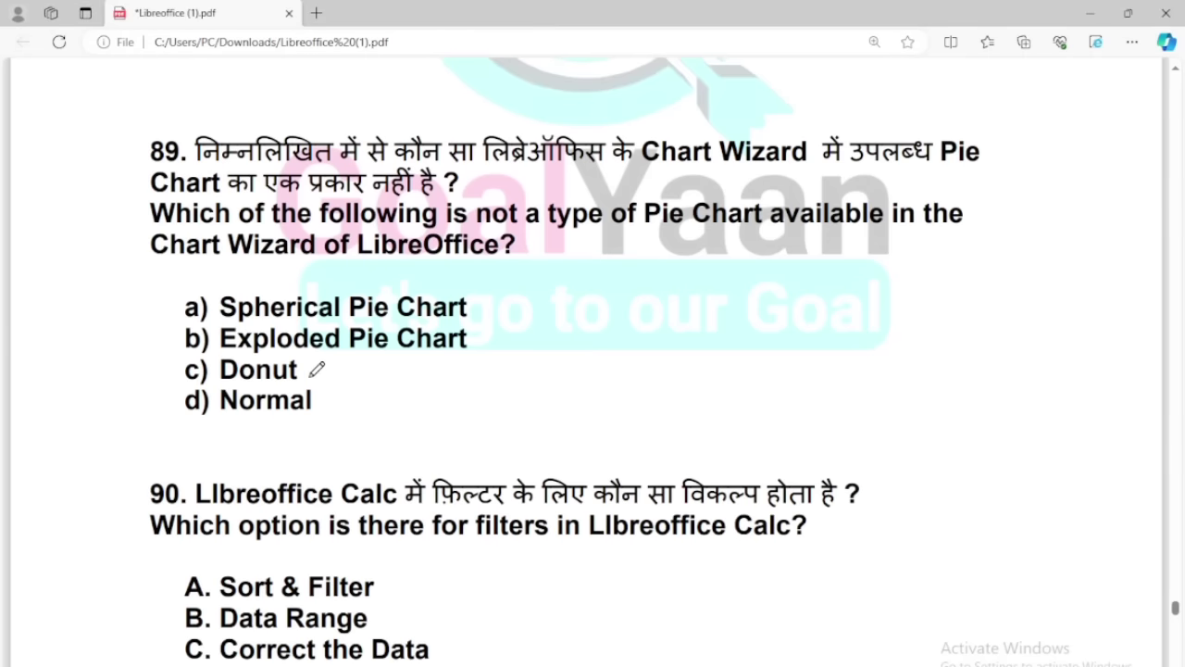
In the PDF, tick Donut, Normal and Exploded Pie Chart for question 89, and circle and tick option a, Spherical Pie Chart.
mouse_move(309, 378)
mouse_down()
mouse_move(357, 383)
mouse_move(338, 416)
mouse_move(367, 407)
mouse_up()
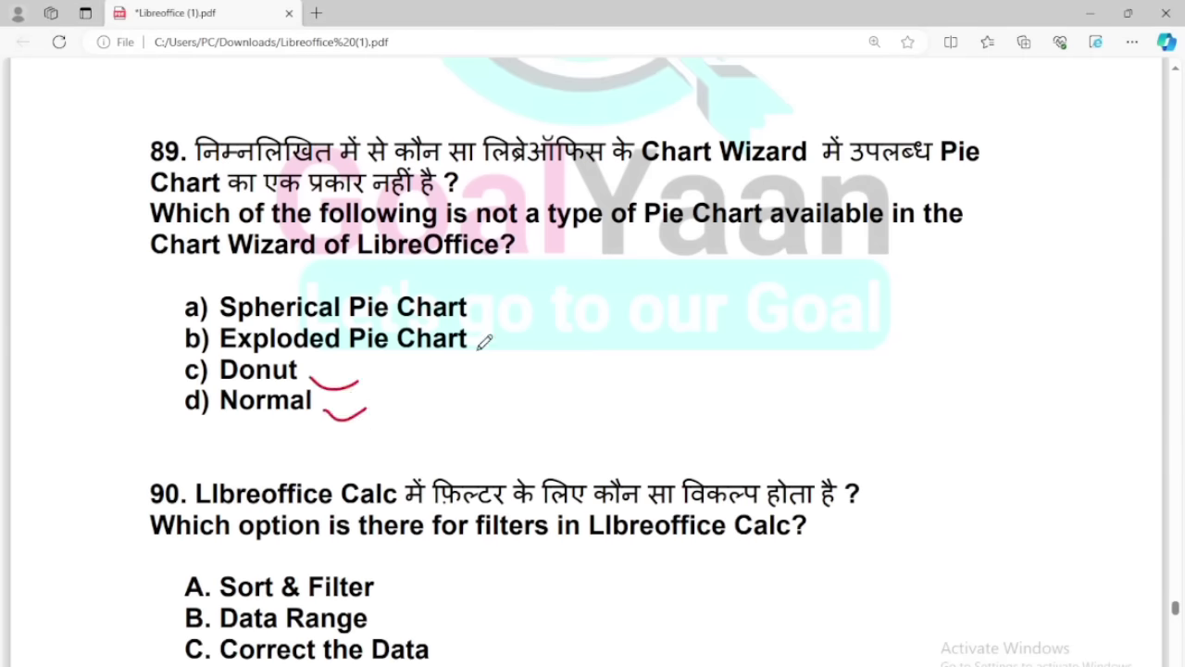
drag(482, 348, 522, 345)
mouse_move(501, 284)
mouse_down()
mouse_move(111, 280)
mouse_move(344, 318)
mouse_move(500, 280)
mouse_move(499, 308)
mouse_move(600, 261)
mouse_up()
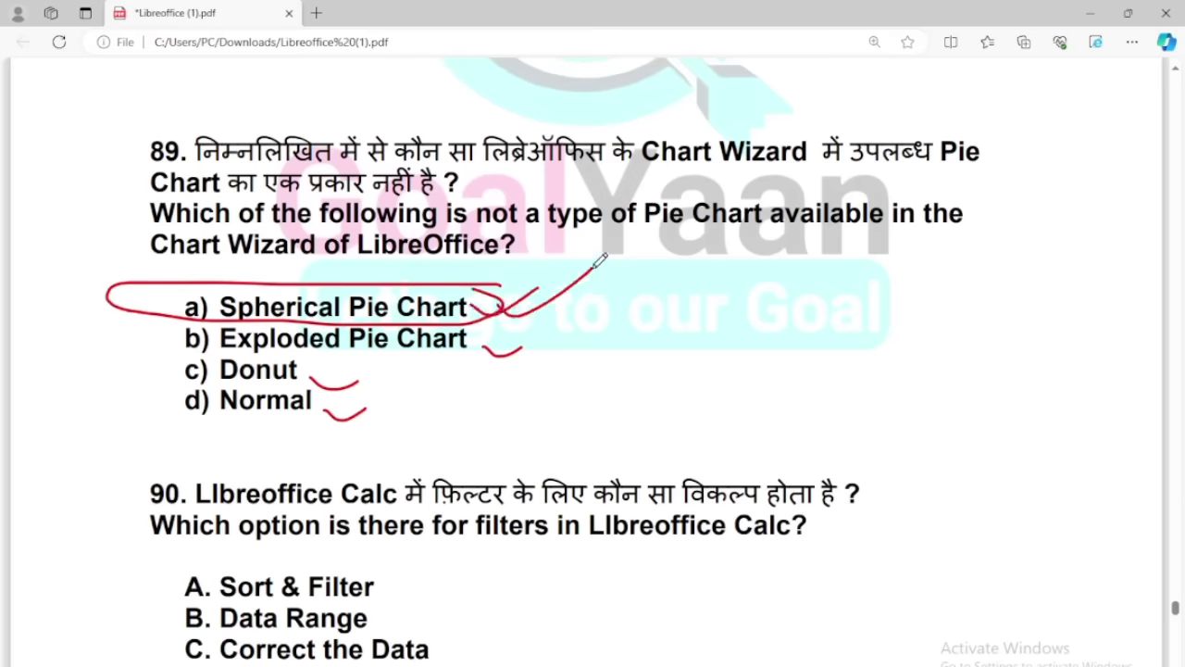
Circle and tick option A, Sort & Filter, for question 90, and switch to LibreOffice Calc to view its sort and filter commands.
scroll(383, 445, down, 3)
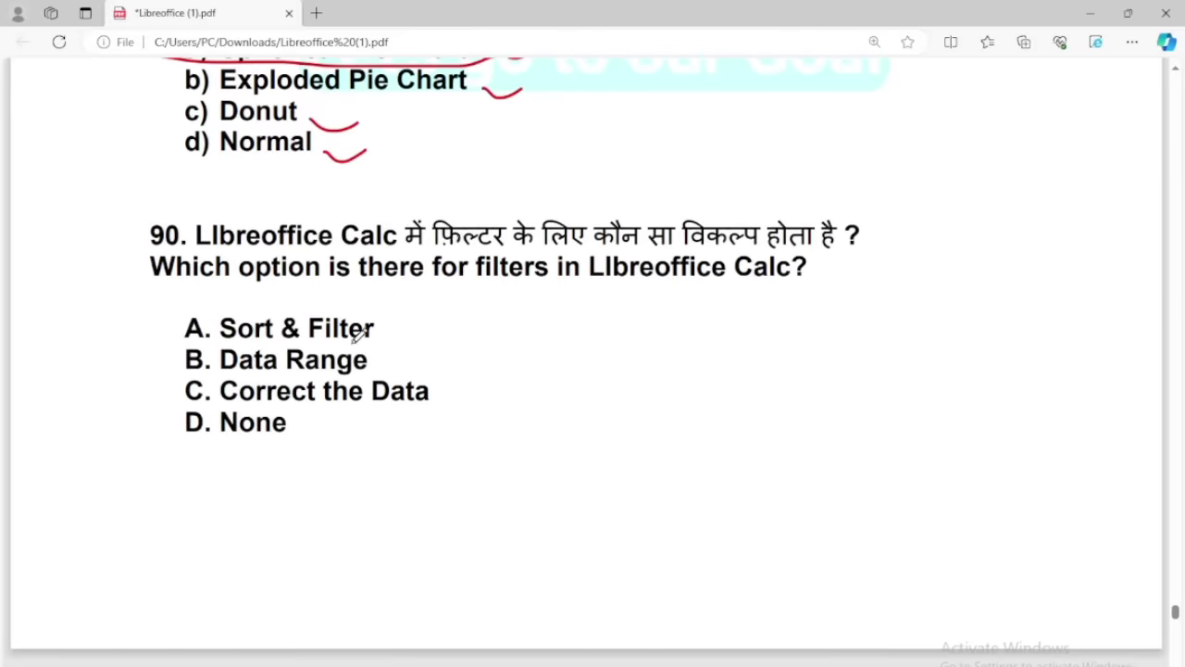
mouse_move(399, 315)
mouse_down()
mouse_move(145, 323)
mouse_move(392, 343)
mouse_move(383, 313)
mouse_move(457, 322)
mouse_up()
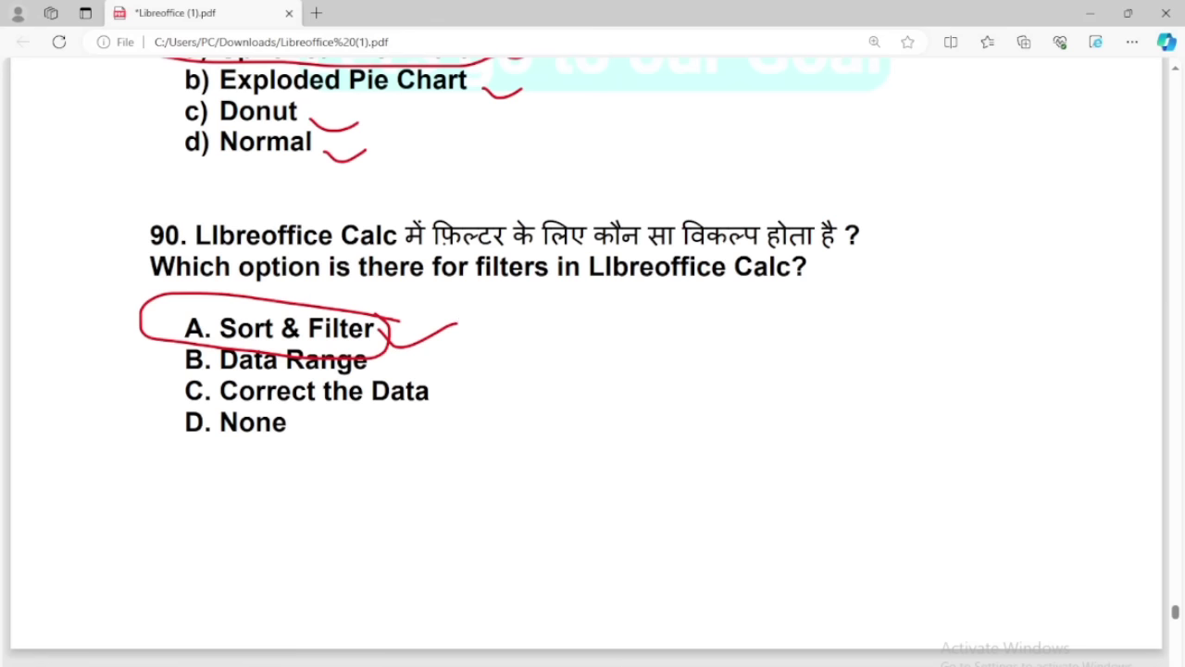
key(alt+Tab)
click(262, 37)
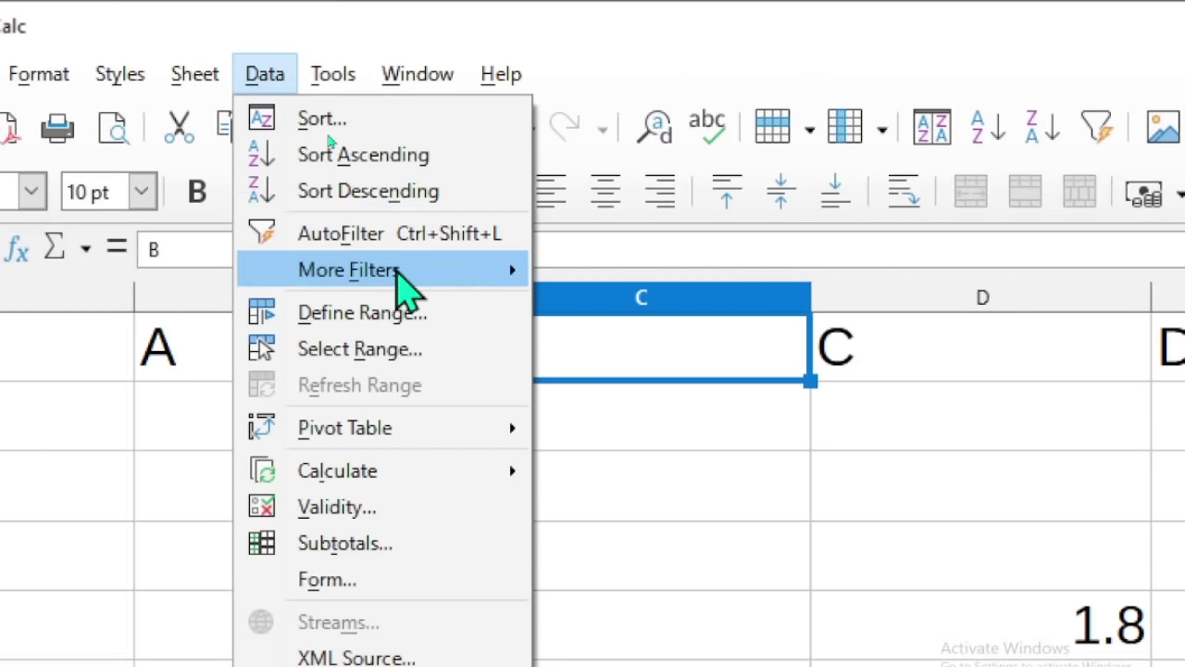
mouse_move(400, 271)
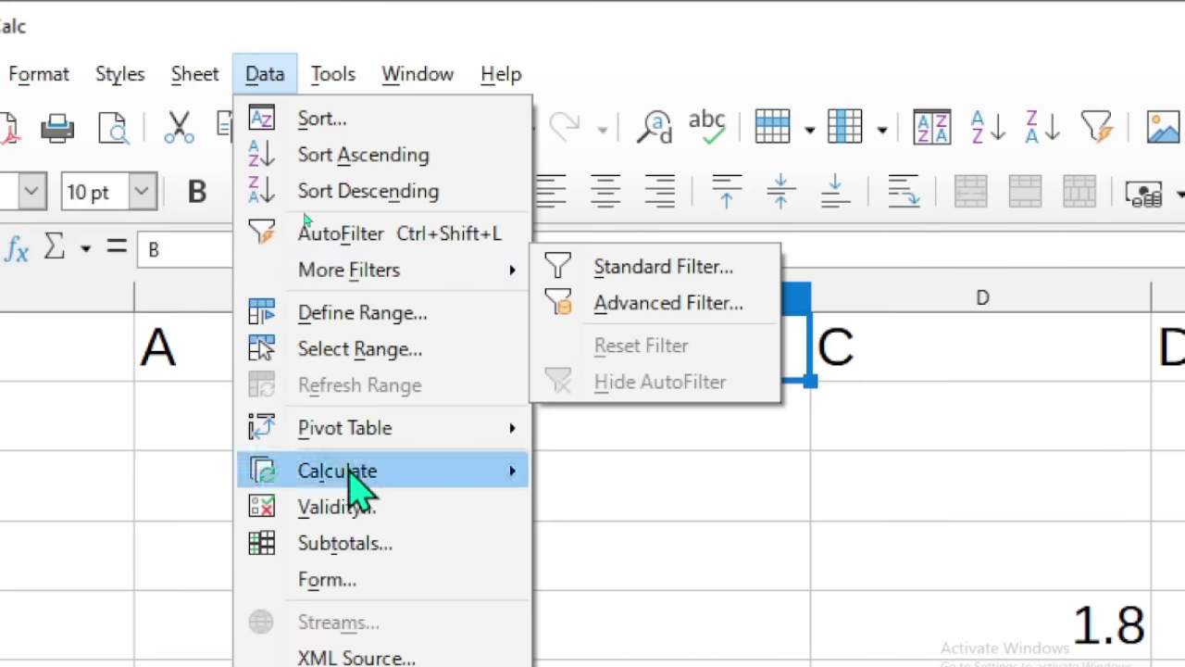
Look through Calc's other command groups, including File, View, Styles, Tools, Help and Window.
mouse_move(194, 74)
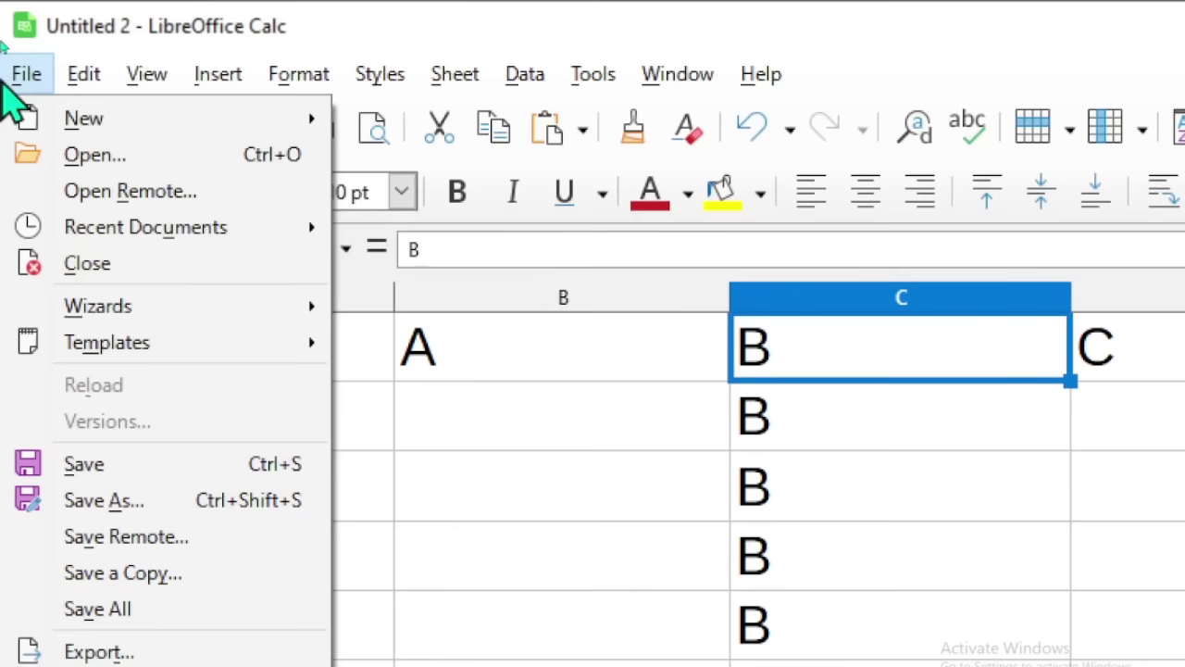
mouse_move(57, 82)
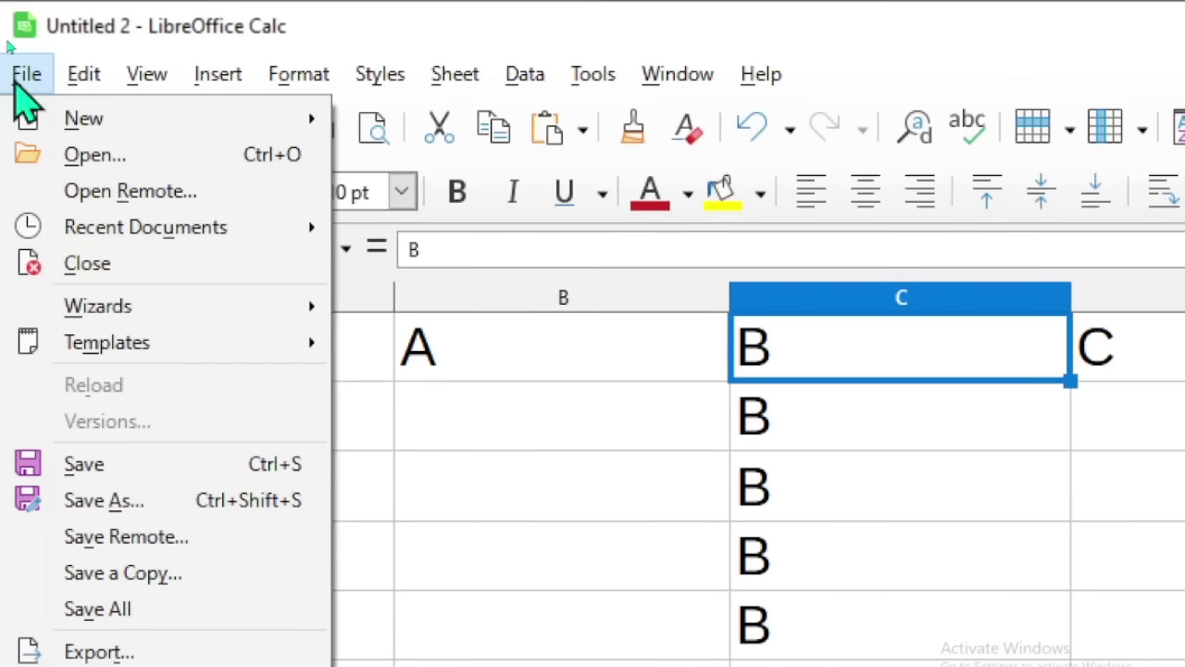
mouse_move(298, 74)
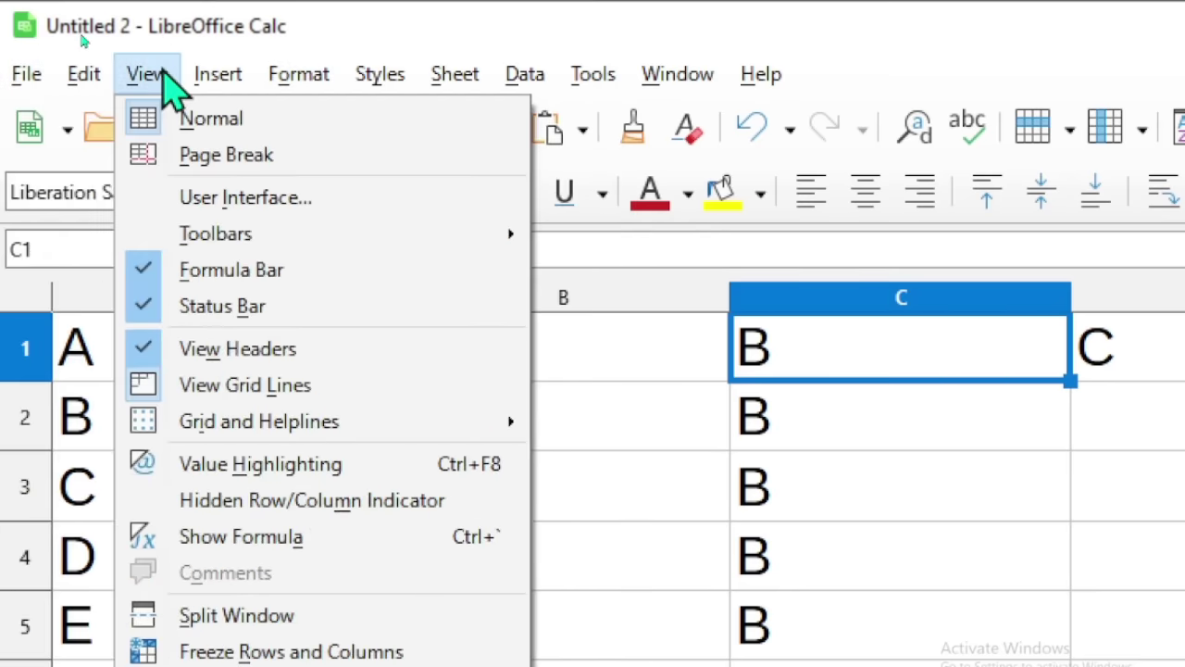
mouse_move(218, 75)
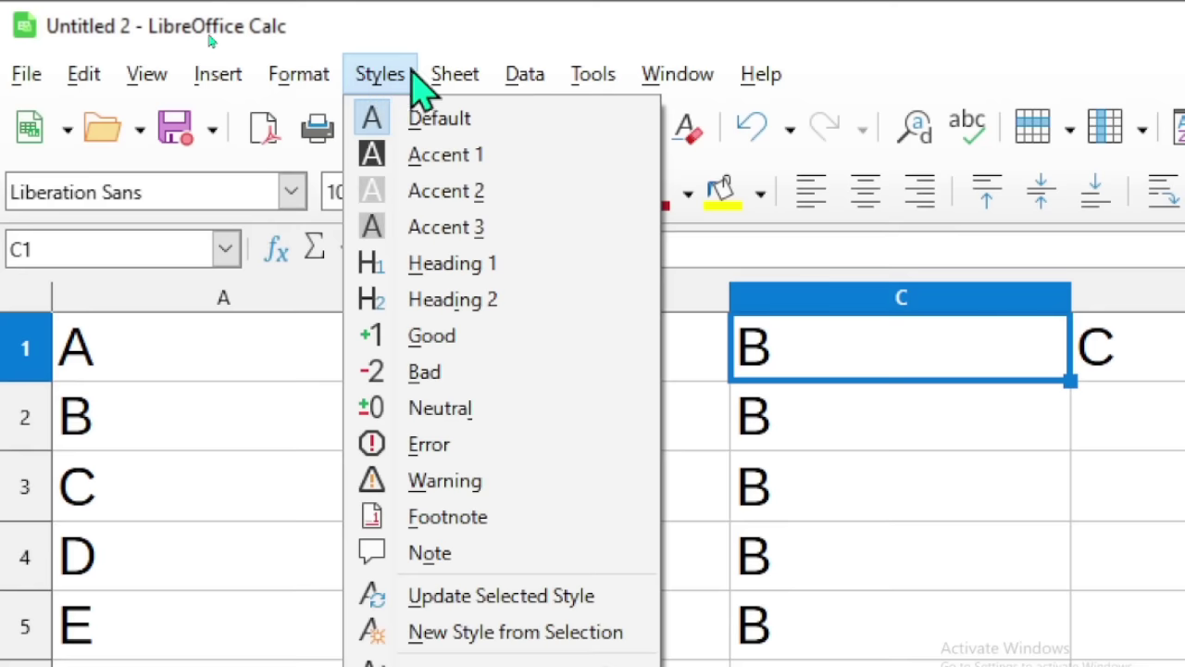
mouse_move(448, 74)
mouse_move(511, 76)
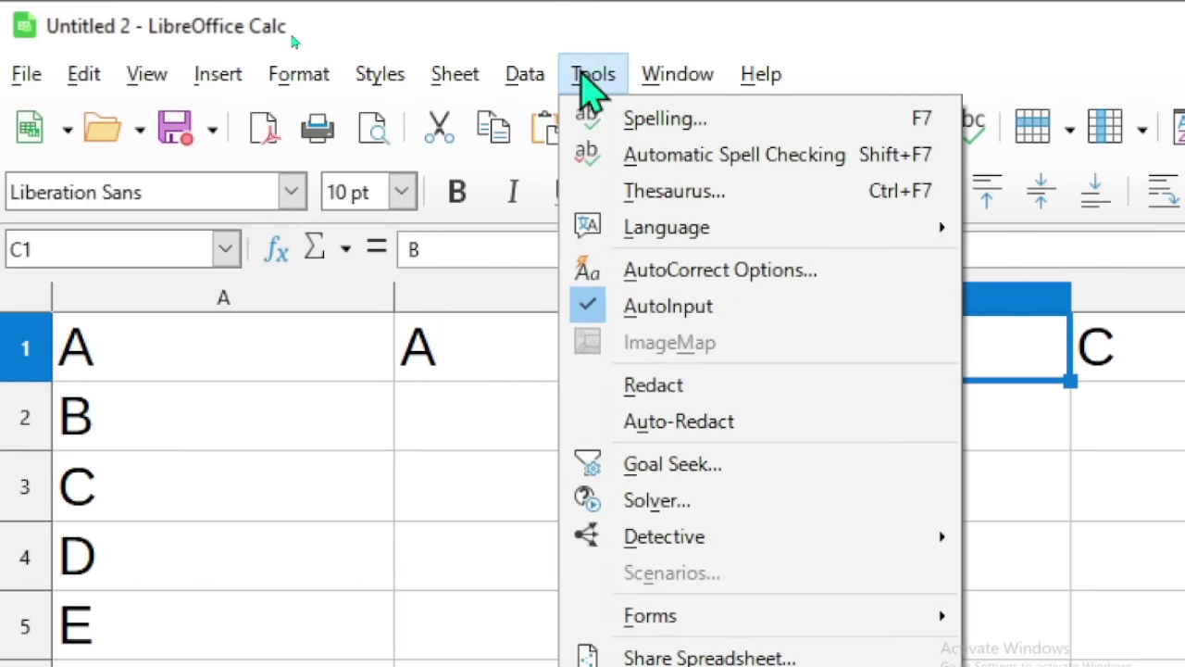
mouse_move(763, 74)
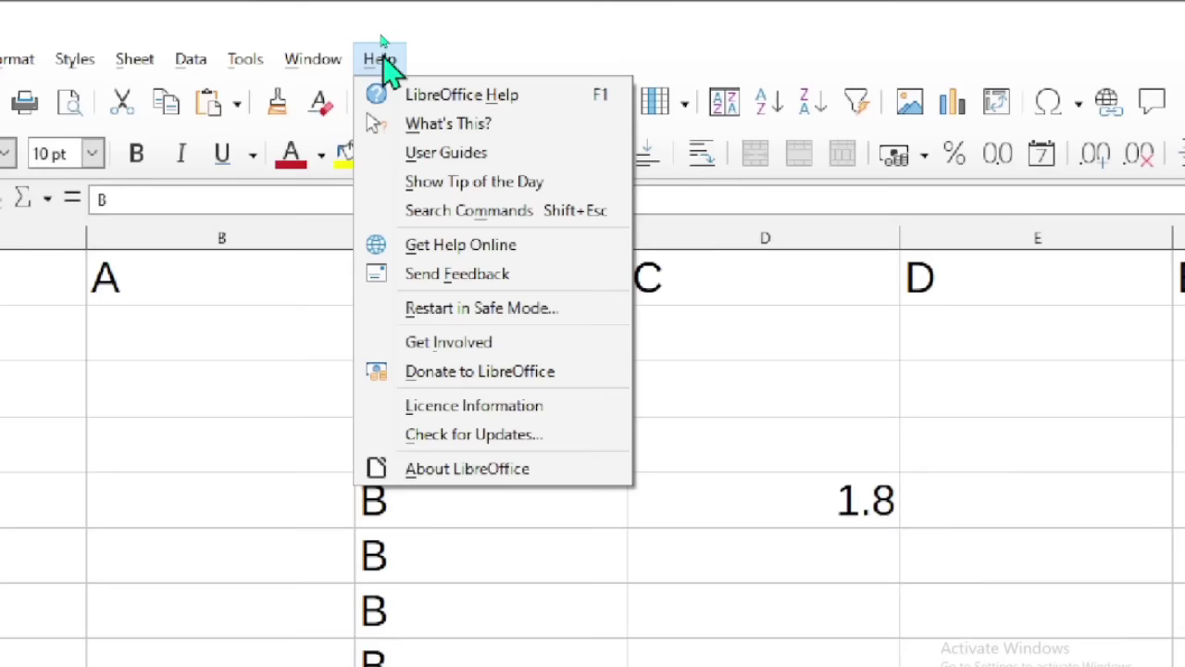
mouse_move(676, 74)
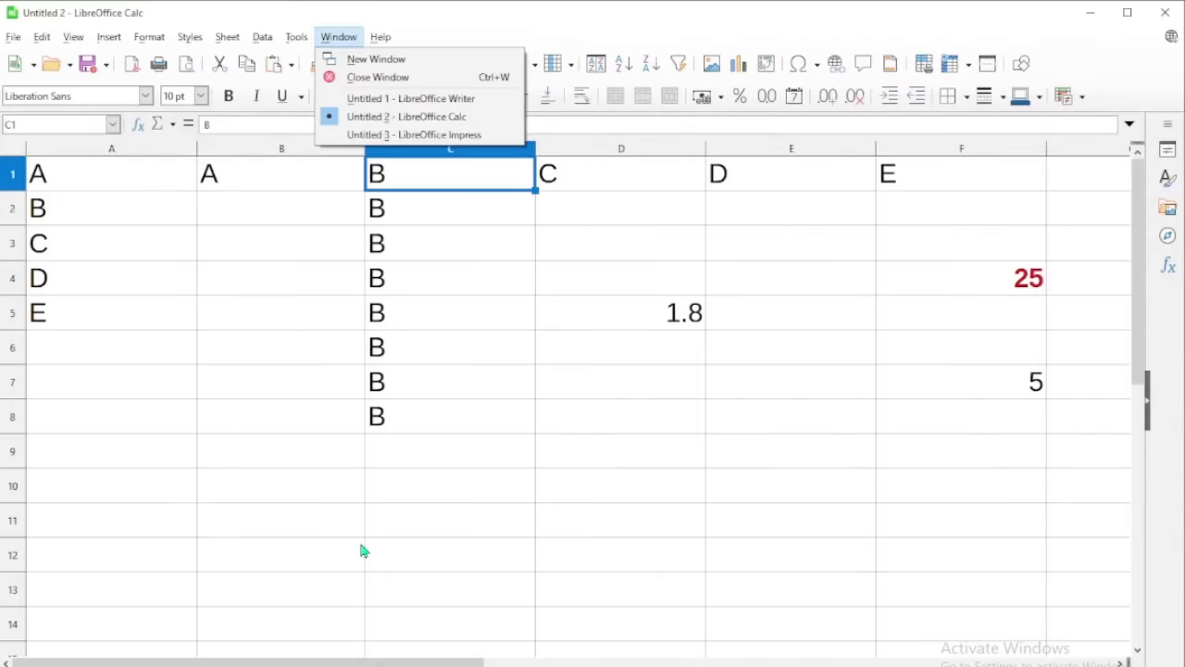
click(410, 98)
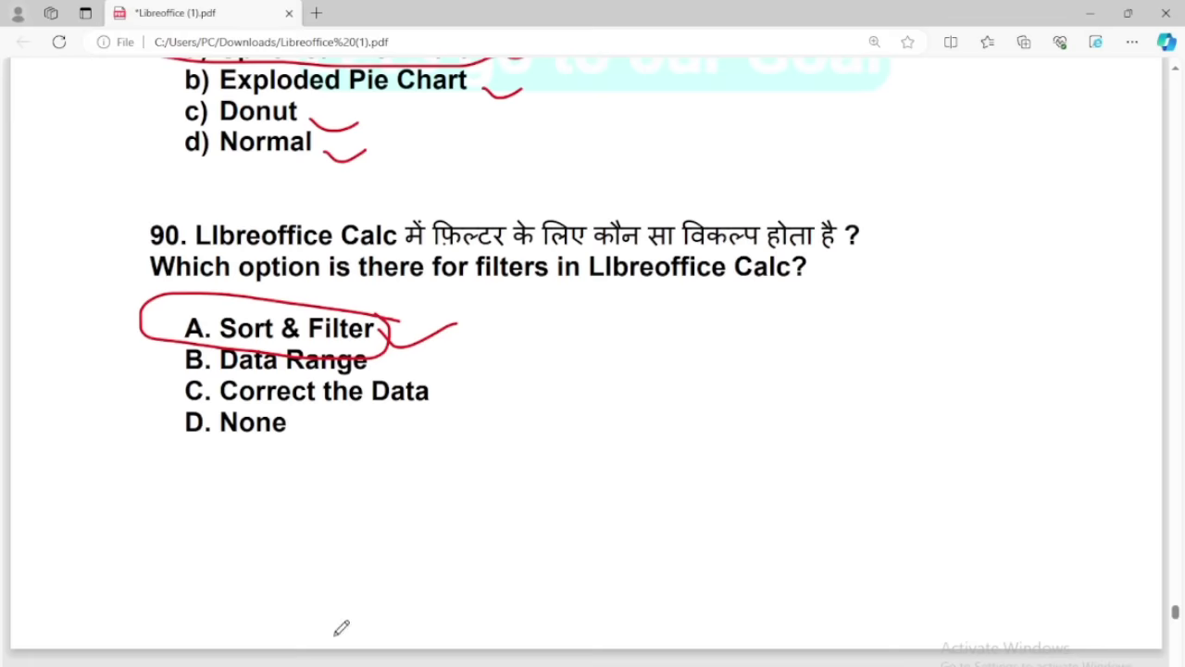
Read question 91 in the PDF and demonstrate it in LibreOffice Calc by hiding row 3.
scroll(328, 454, down, 7)
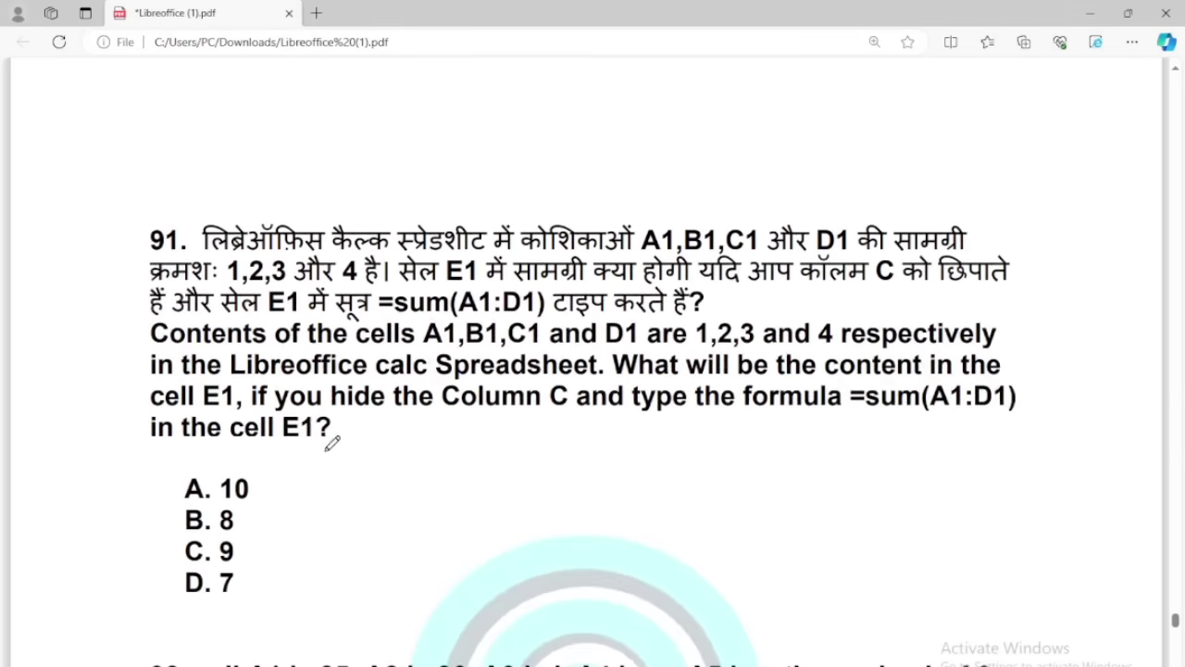
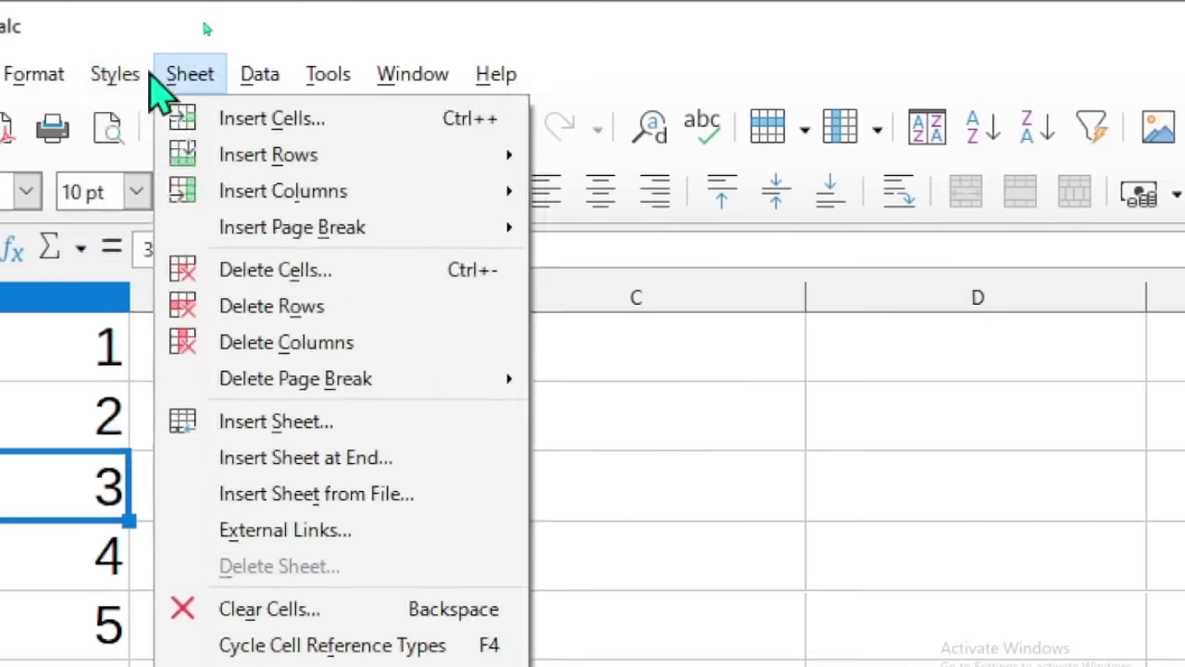
mouse_move(35, 78)
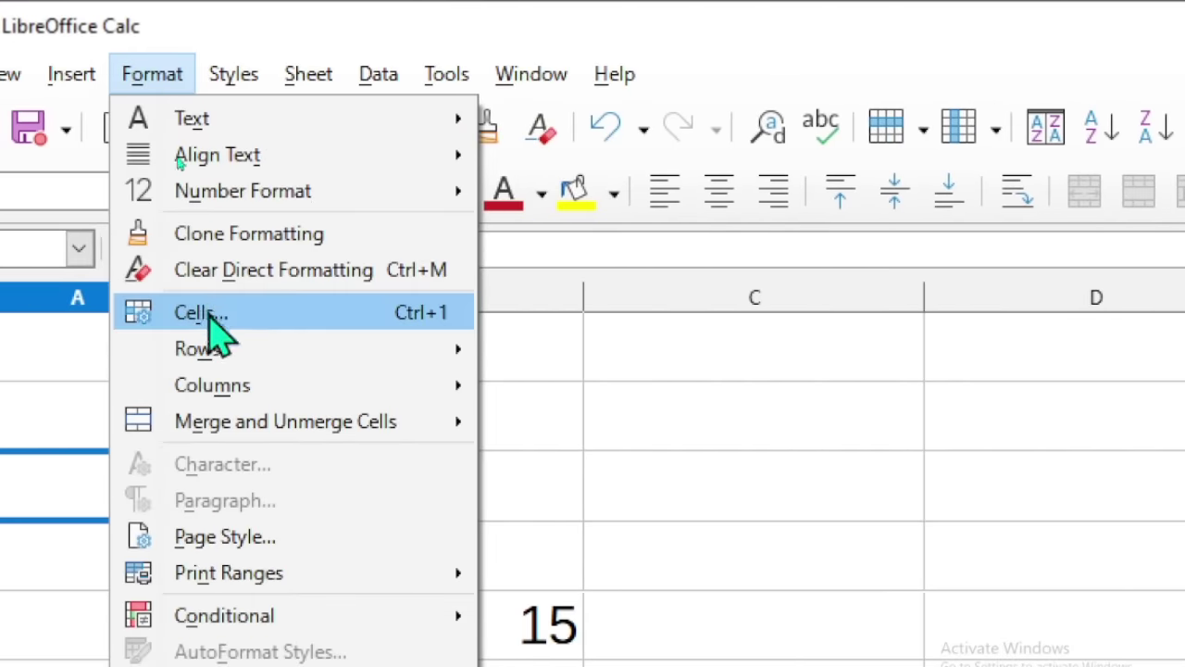
mouse_move(219, 357)
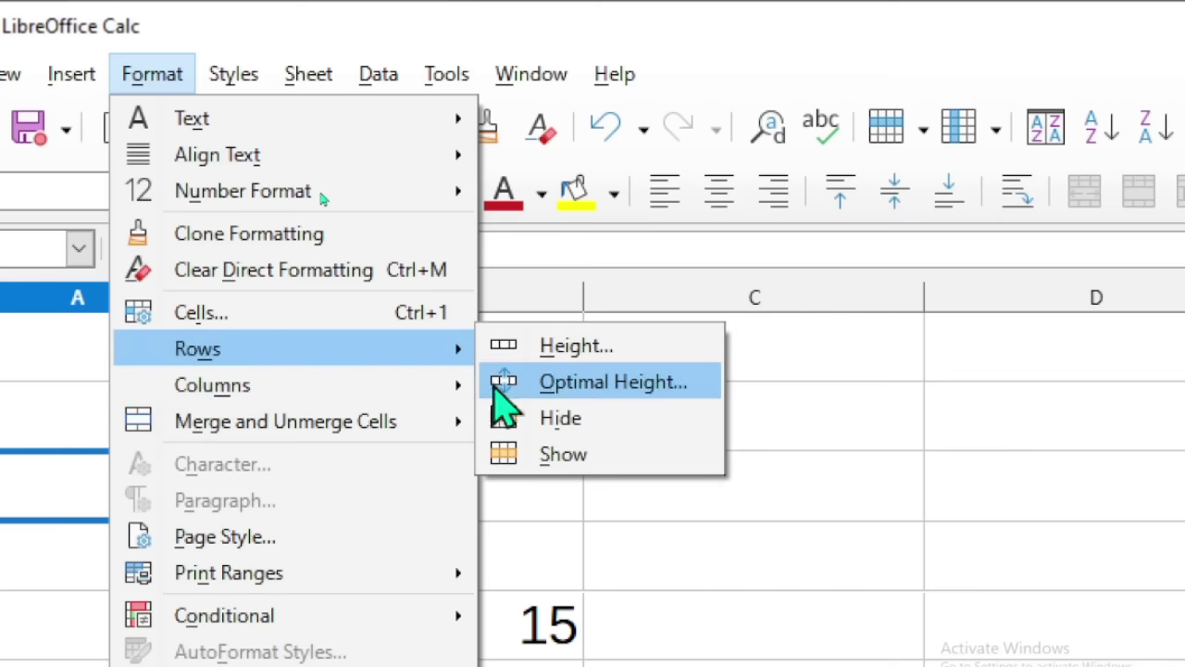
click(561, 419)
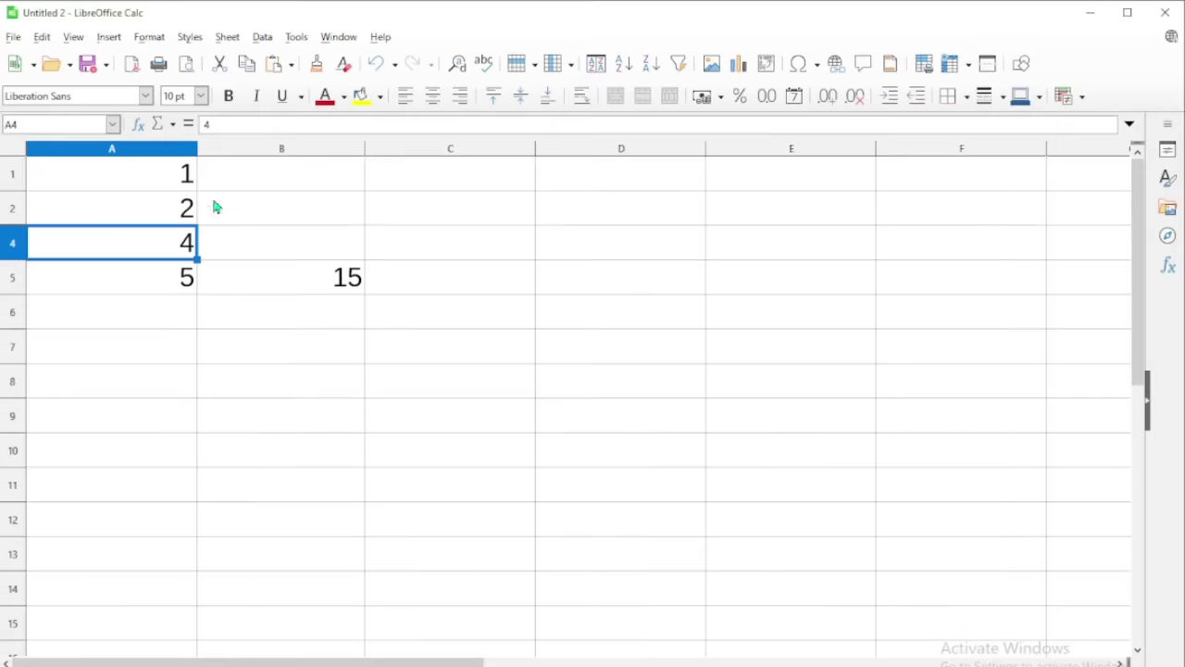
Select cell B5 to check its SUM formula over A1:A5 with row 3 hidden.
click(151, 39)
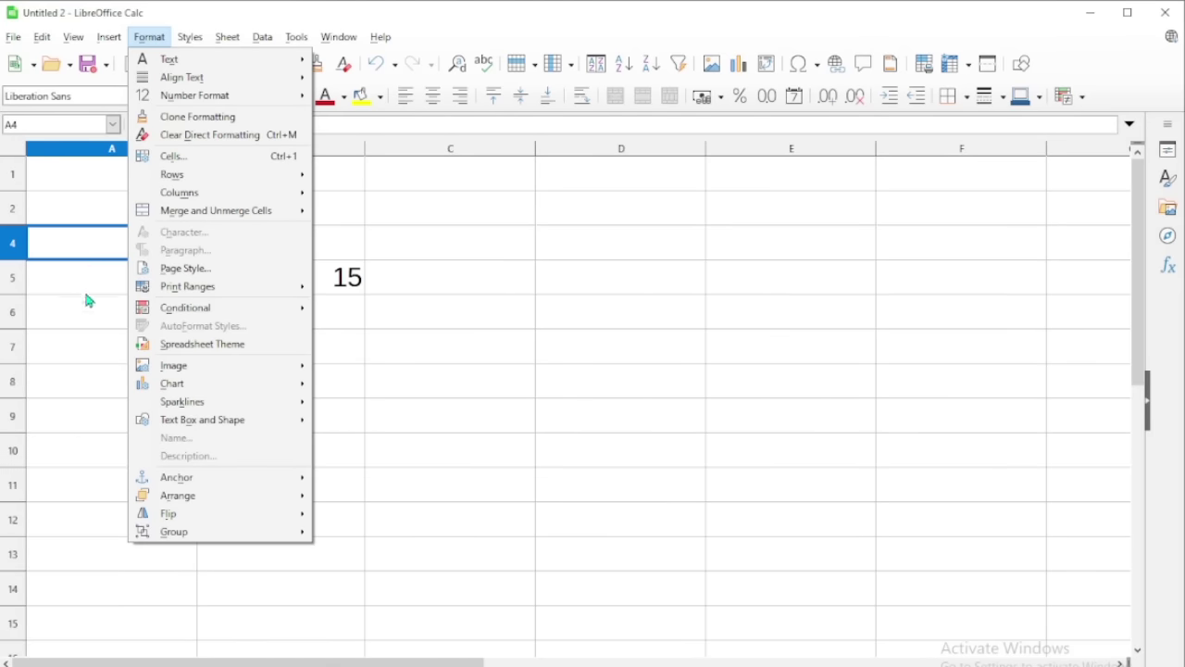
click(87, 376)
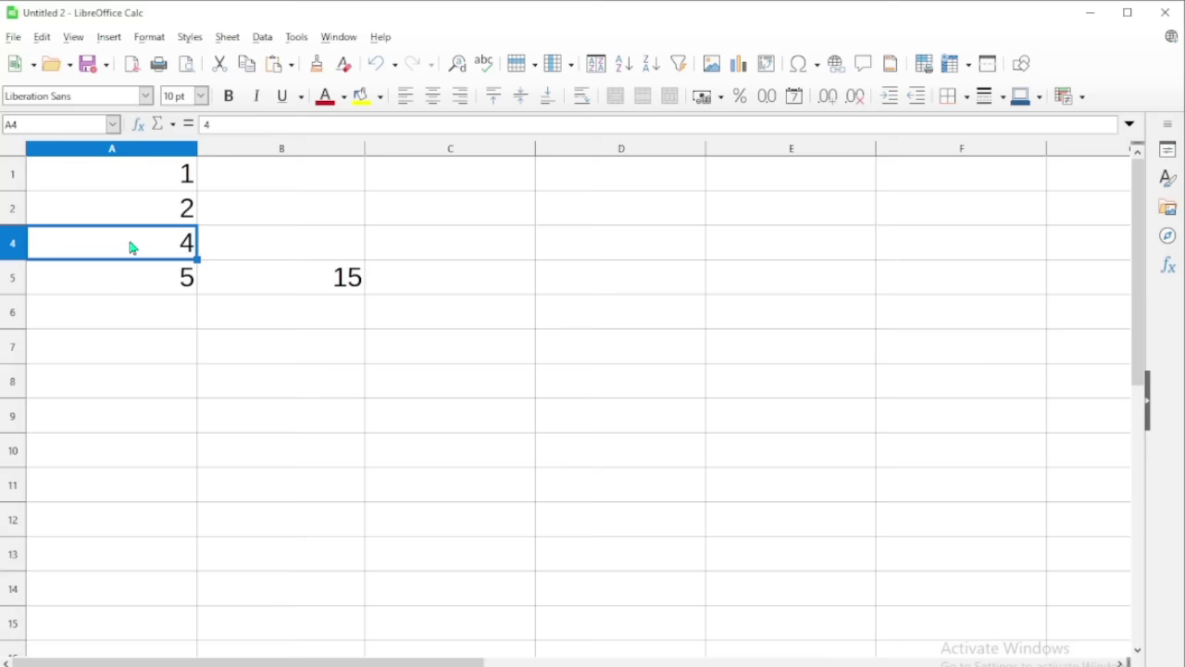
click(255, 279)
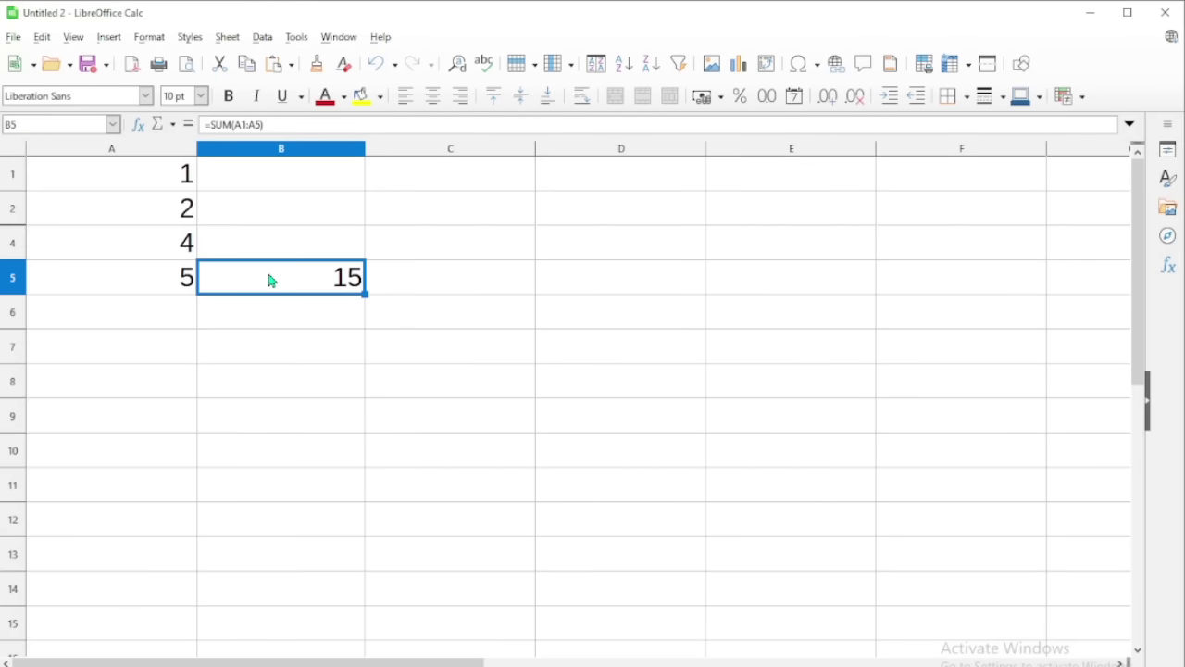
Open the SUM formula in cell B5 to examine its range and close it without editing.
double_click(277, 276)
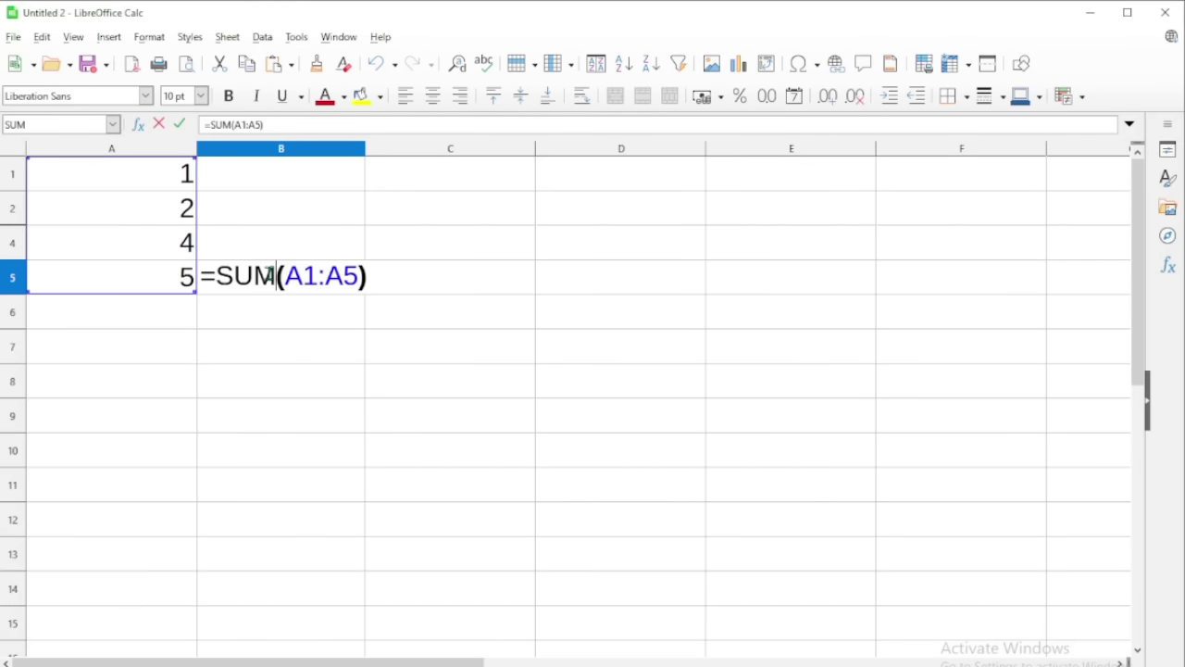
click(358, 276)
key(Return)
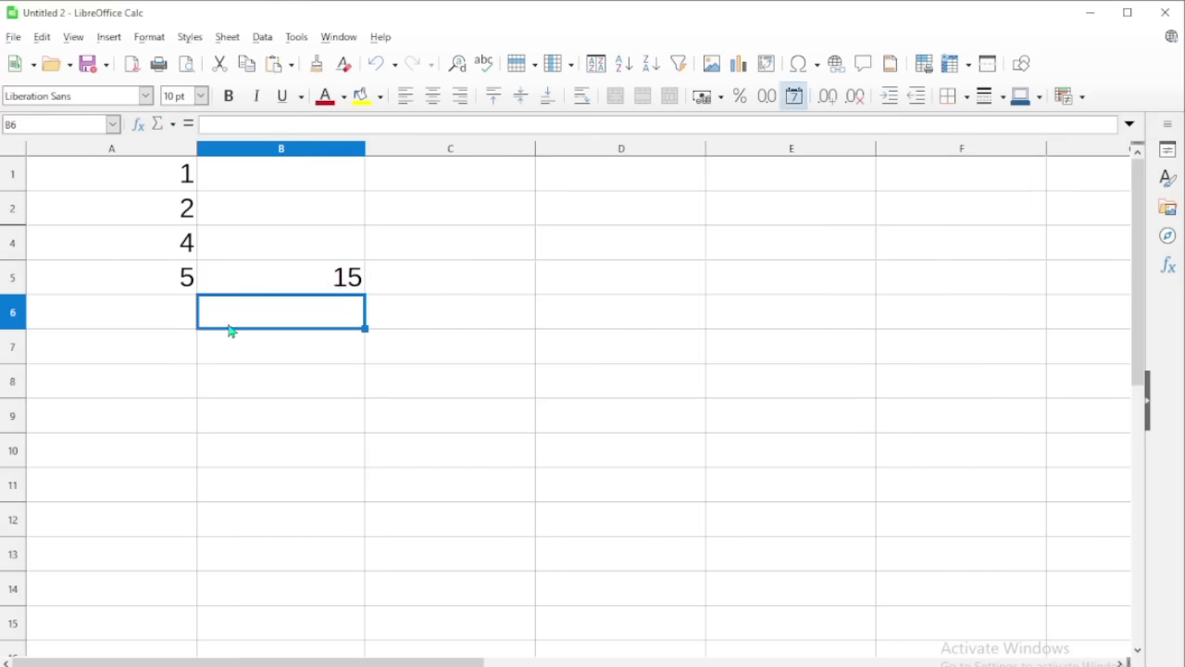
Enter the formula =sumA1:A5 in cell A6.
click(115, 319)
text(=)
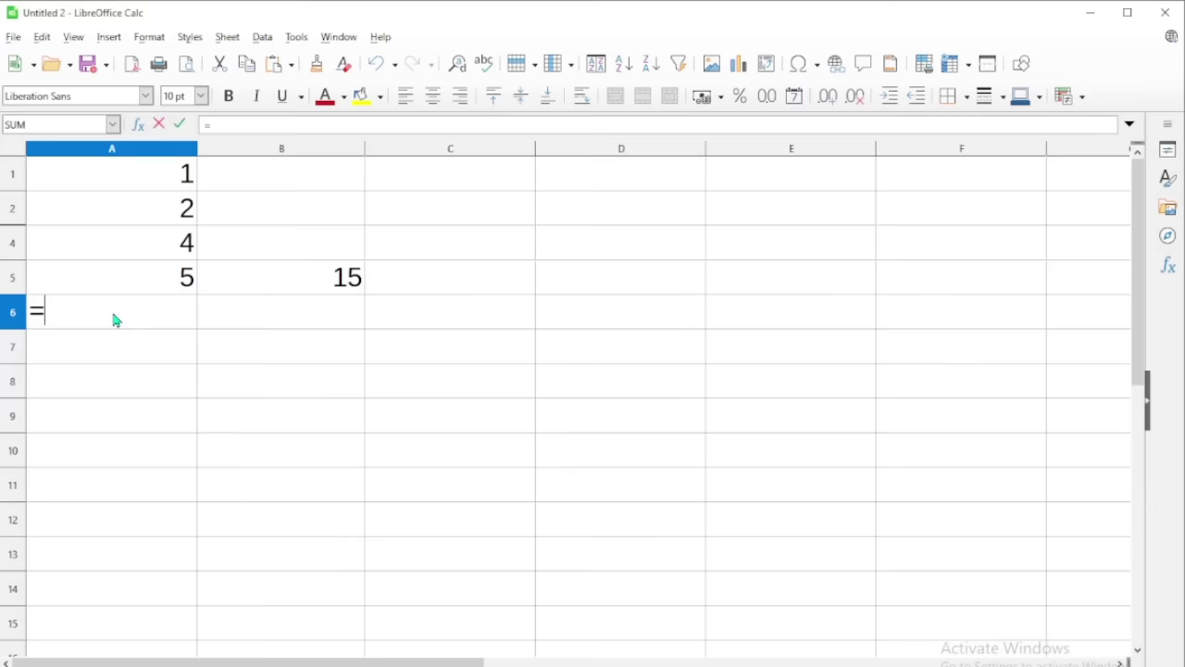
text(sumA1)
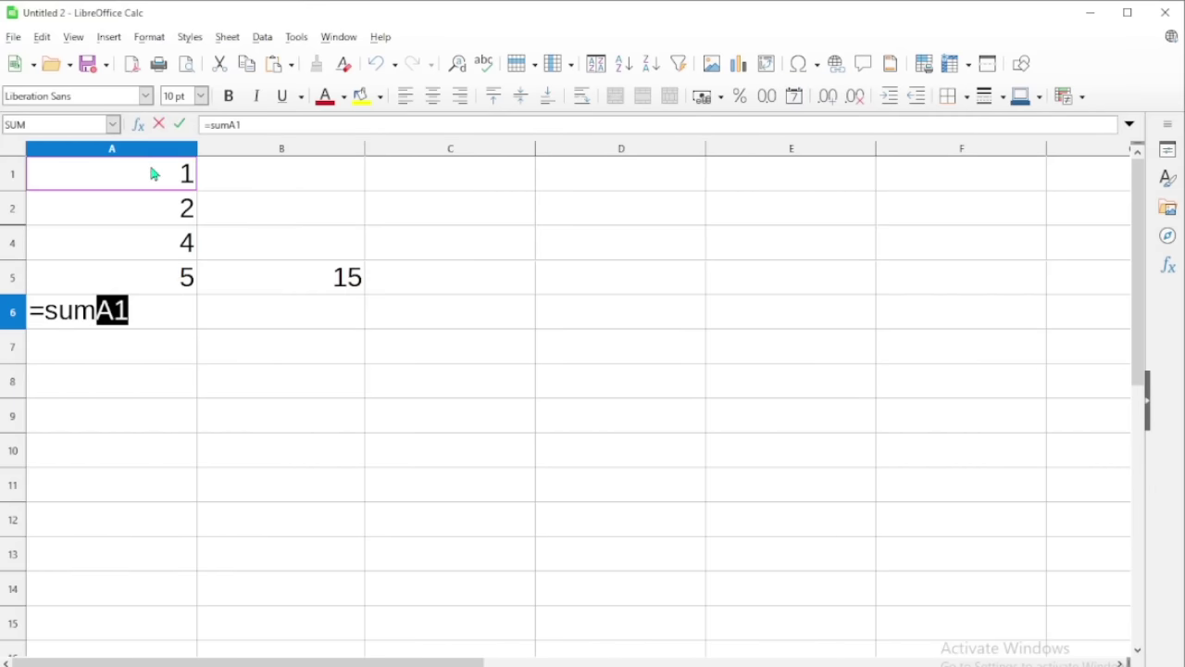
drag(154, 172, 149, 274)
key(Return)
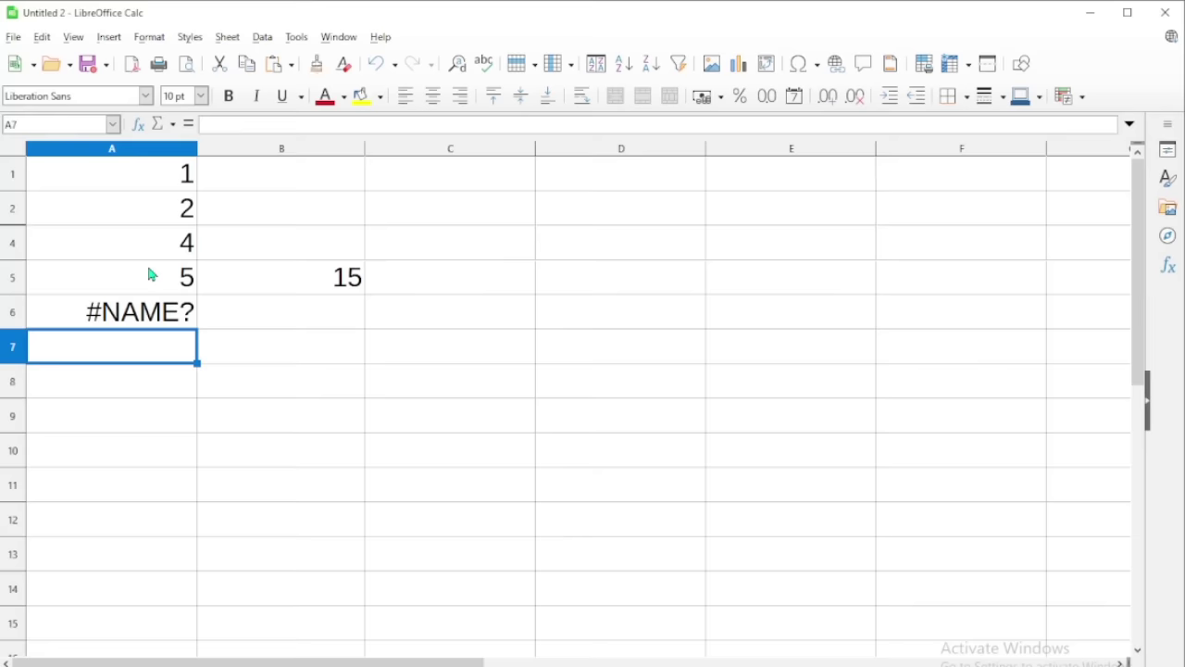
Correct the formula in cell A6 to =sum(a1:A5) by adding the missing parentheses.
click(123, 317)
double_click(124, 318)
click(118, 312)
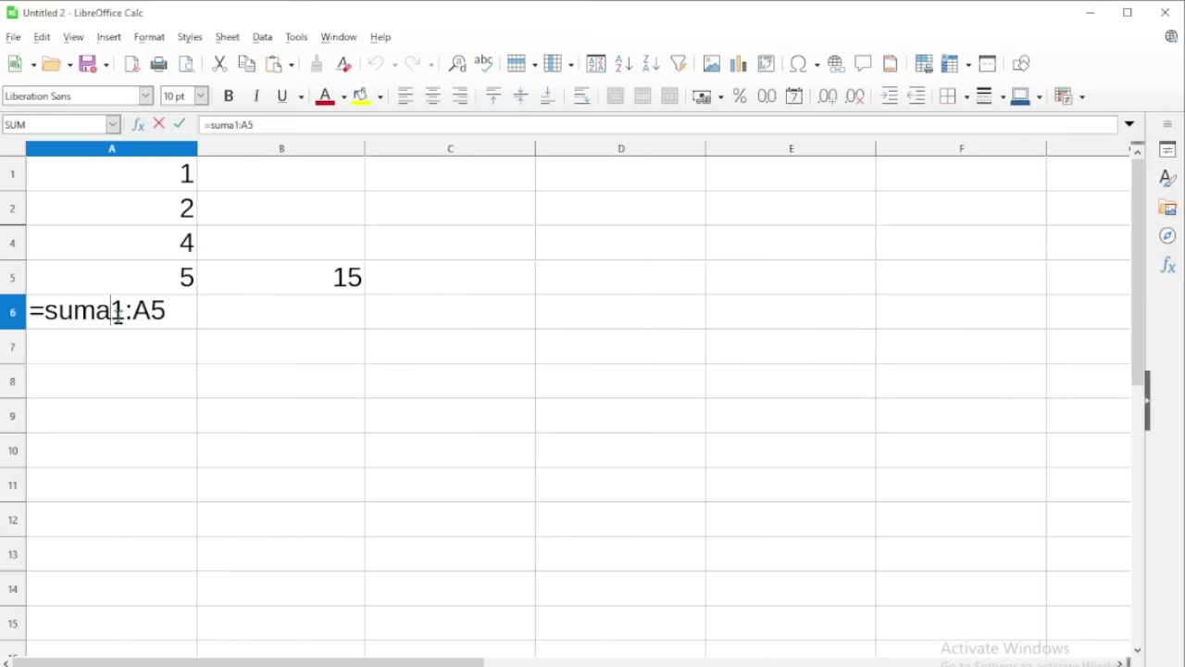
click(104, 312)
text(()
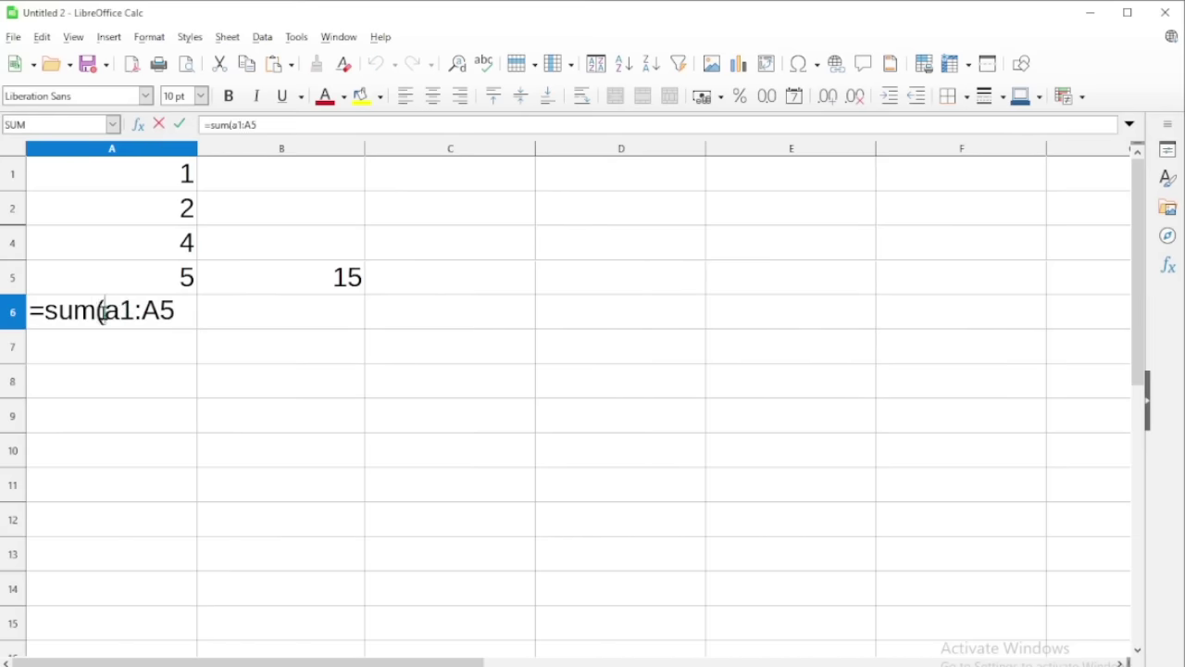
click(179, 308)
text())
key(Return)
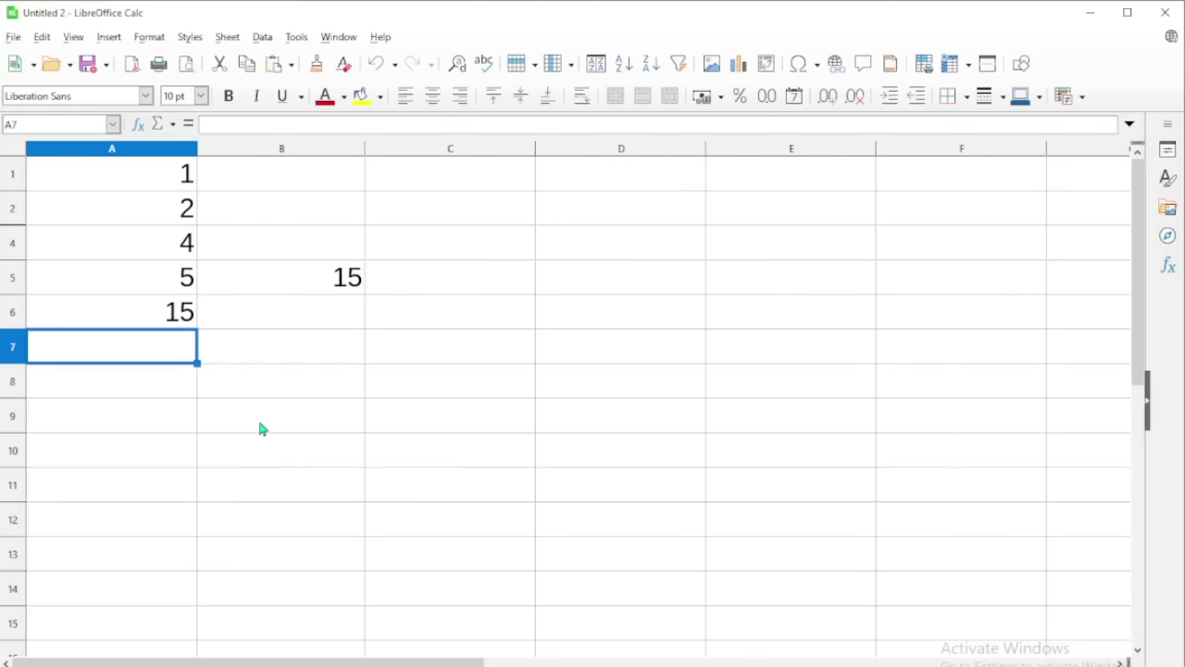
Switch to the PDF and circle option A, 10, as the answer to question 91.
key(alt+Tab)
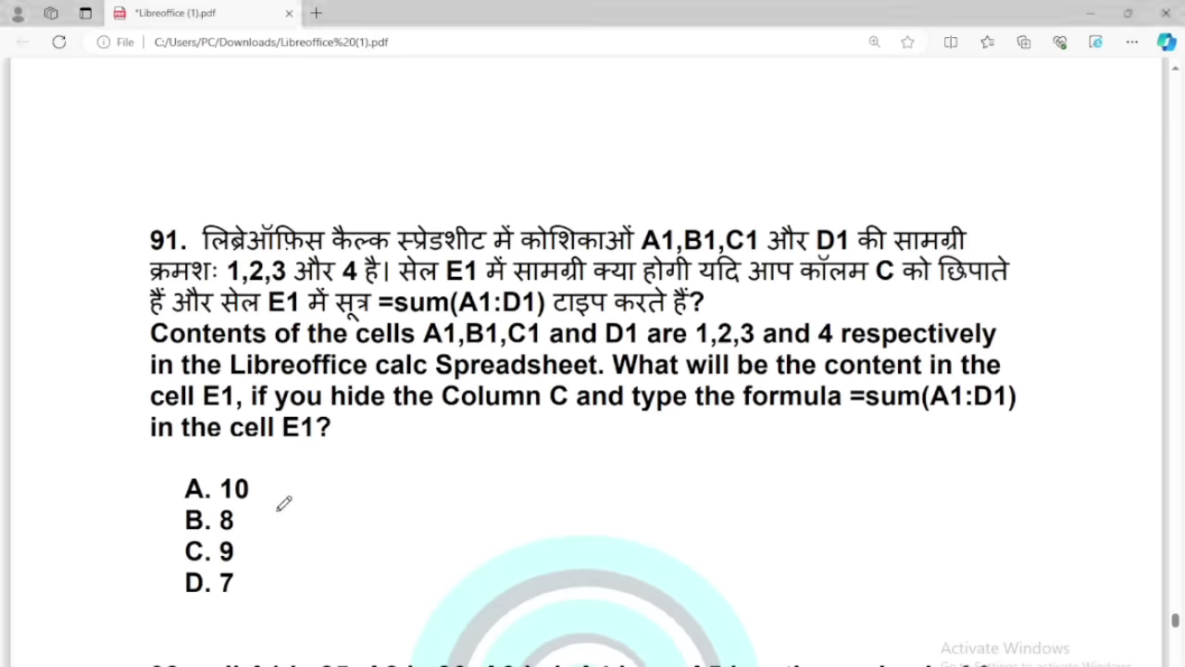
scroll(280, 497, down, 3)
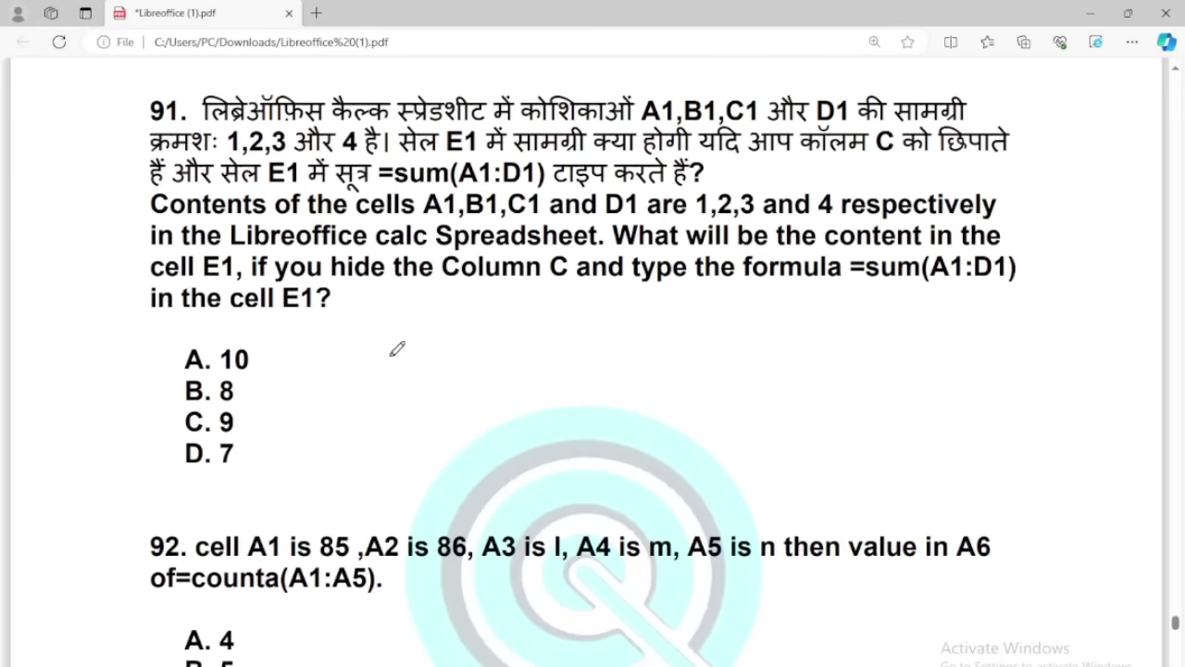
mouse_move(300, 332)
mouse_down()
mouse_move(183, 330)
mouse_move(218, 374)
mouse_move(246, 326)
mouse_up()
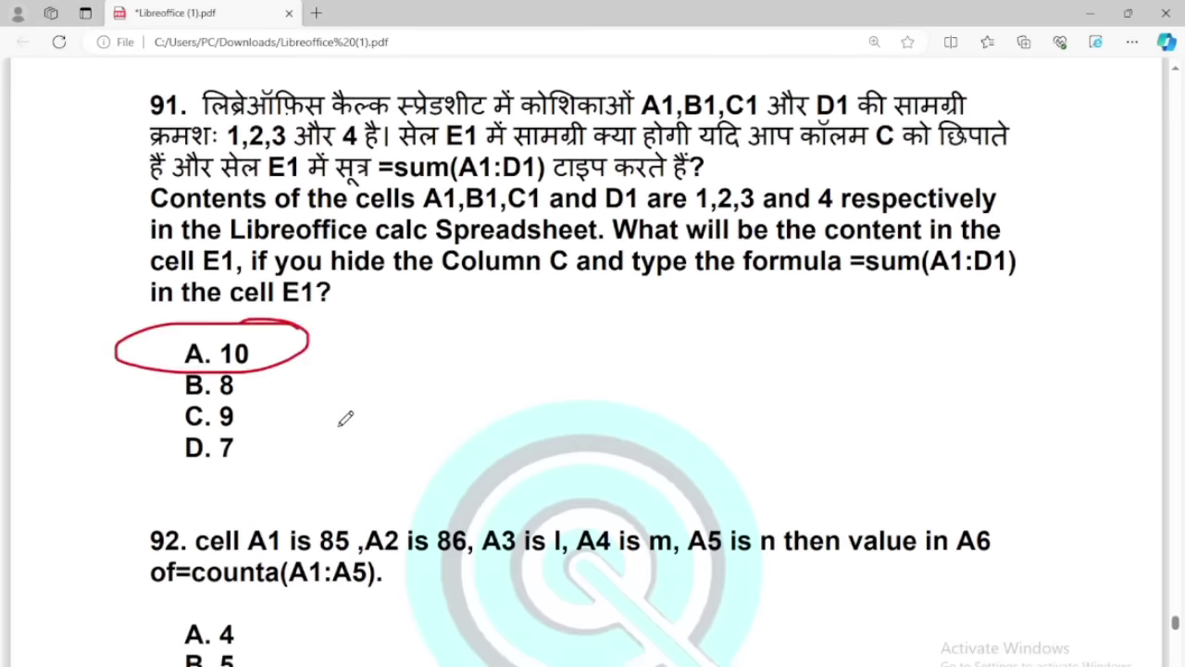
Draw a short stroke above each cell value in question 92: 85, 86, l, m and n.
scroll(320, 407, down, 3)
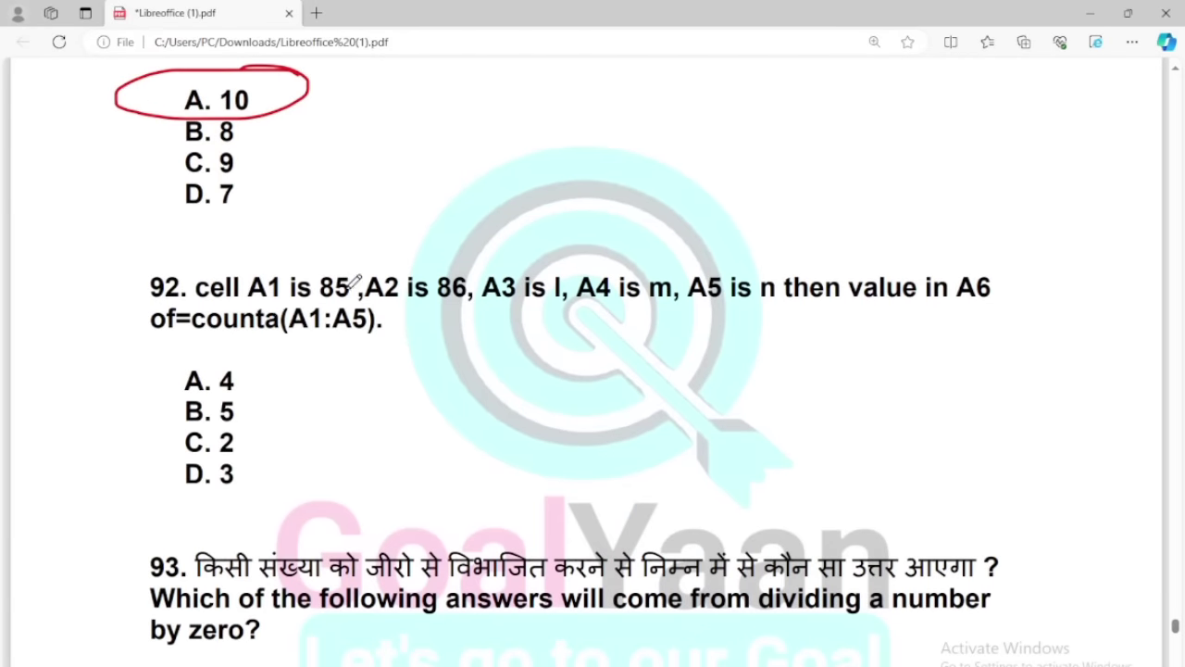
drag(331, 270, 385, 237)
drag(459, 265, 488, 234)
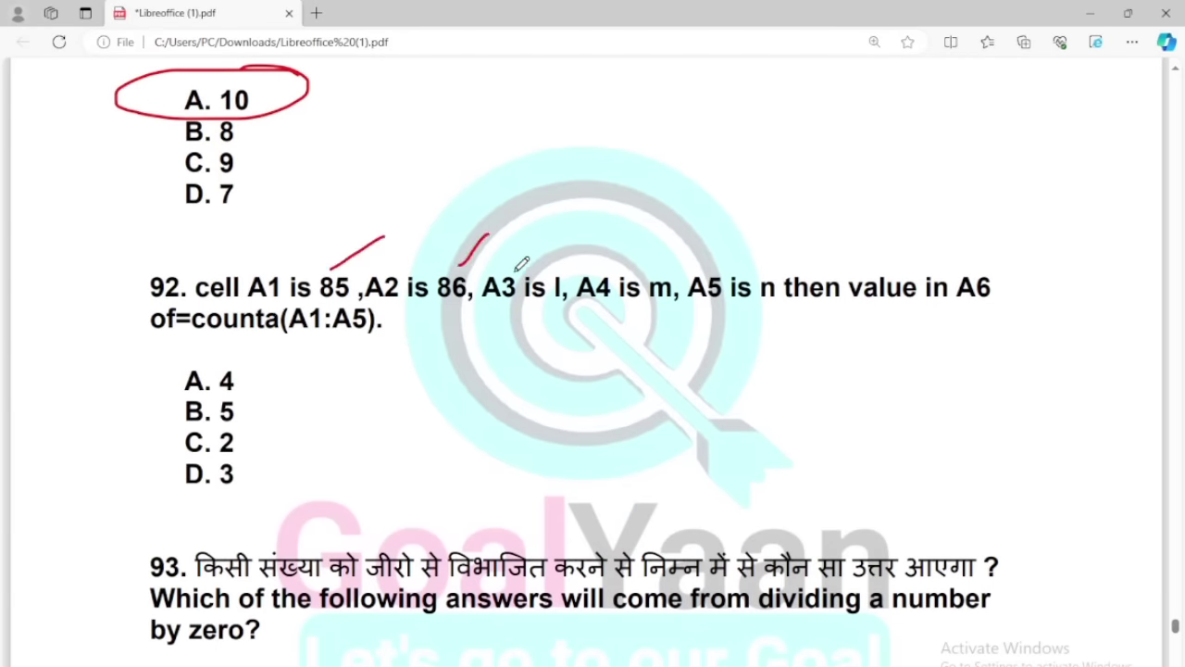
drag(558, 271, 580, 237)
drag(653, 268, 669, 257)
drag(765, 274, 775, 260)
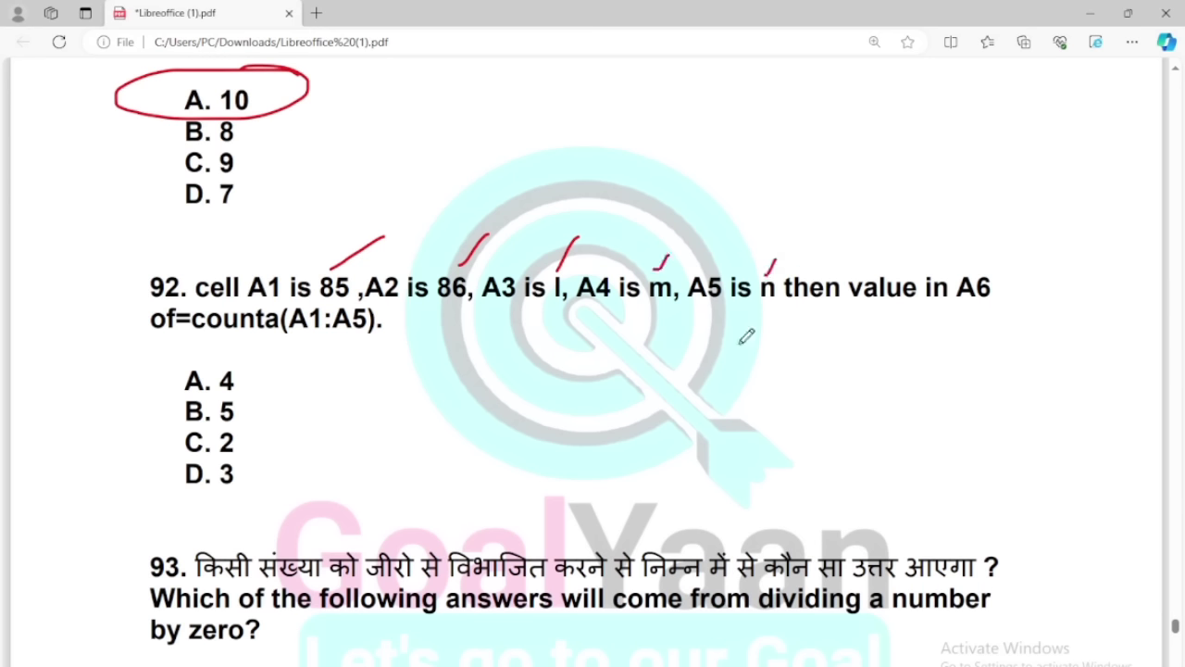
Mark the answer options of question 92 and add pen marks above A3, A4 and A5 in its text.
drag(196, 345, 280, 340)
click(506, 260)
click(586, 268)
click(701, 264)
mouse_move(266, 383)
mouse_down()
mouse_move(127, 410)
mouse_move(270, 393)
mouse_up()
Circle and tick option b, #div/0, as the answer to question 93.
scroll(263, 411, down, 5)
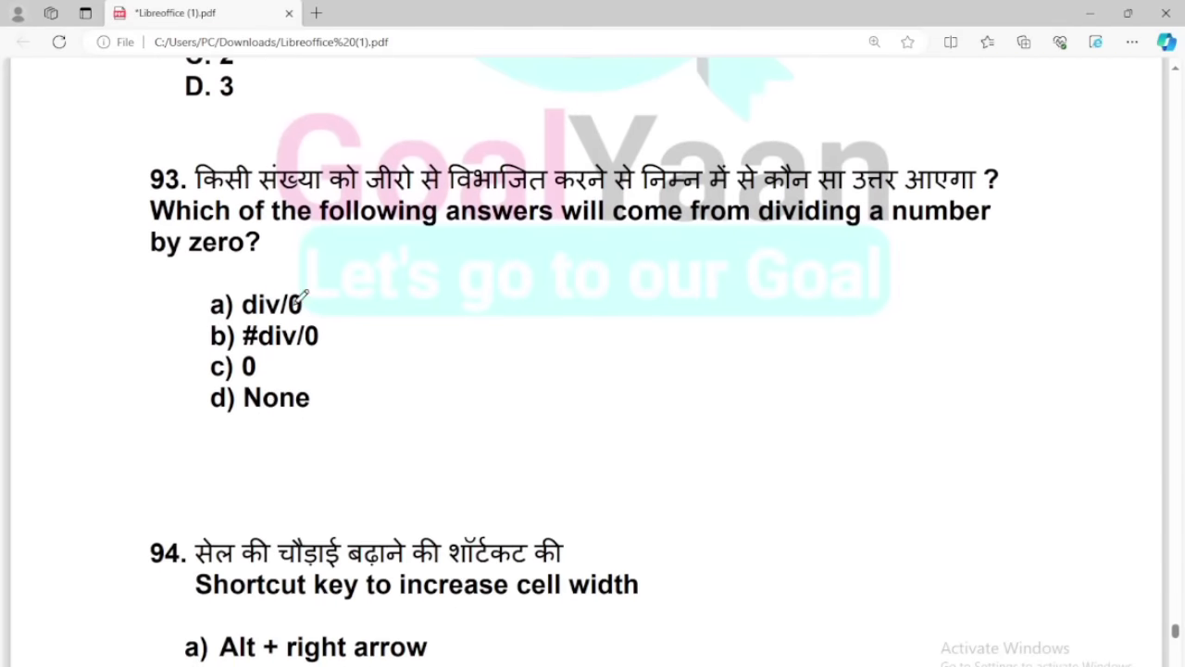
mouse_move(335, 324)
mouse_down()
mouse_move(231, 326)
mouse_move(246, 357)
mouse_move(342, 313)
mouse_move(496, 282)
mouse_up()
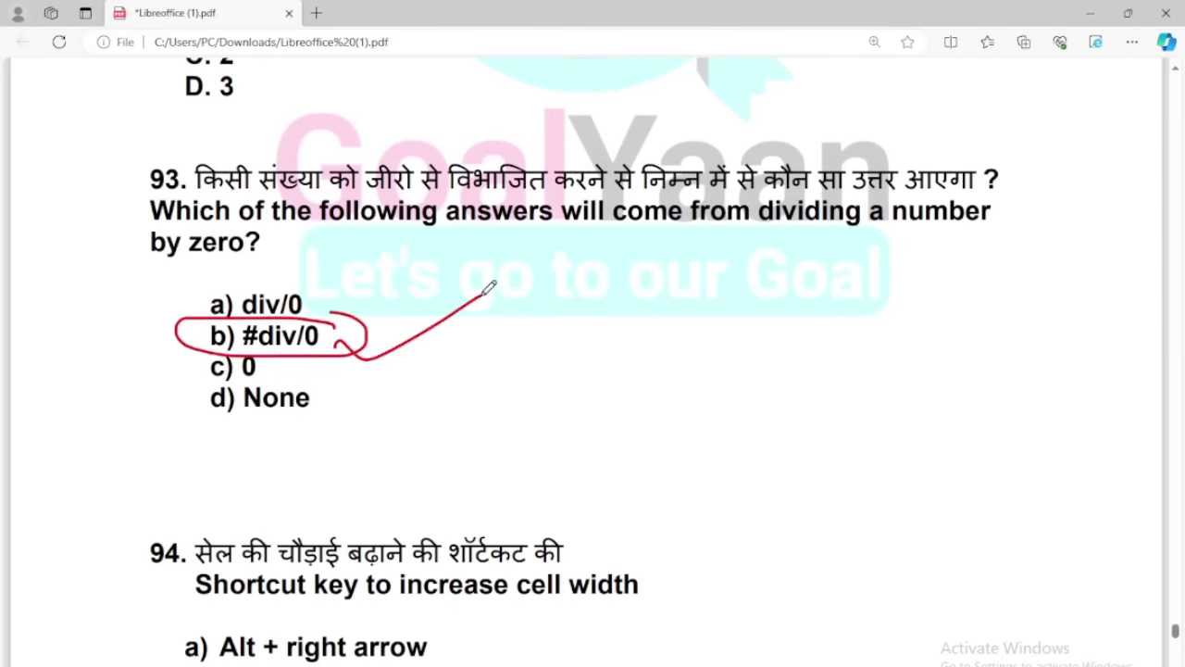
Read question 94 on increasing cell width and switch to LibreOffice Calc to look at the column A boundary.
scroll(348, 387, down, 3)
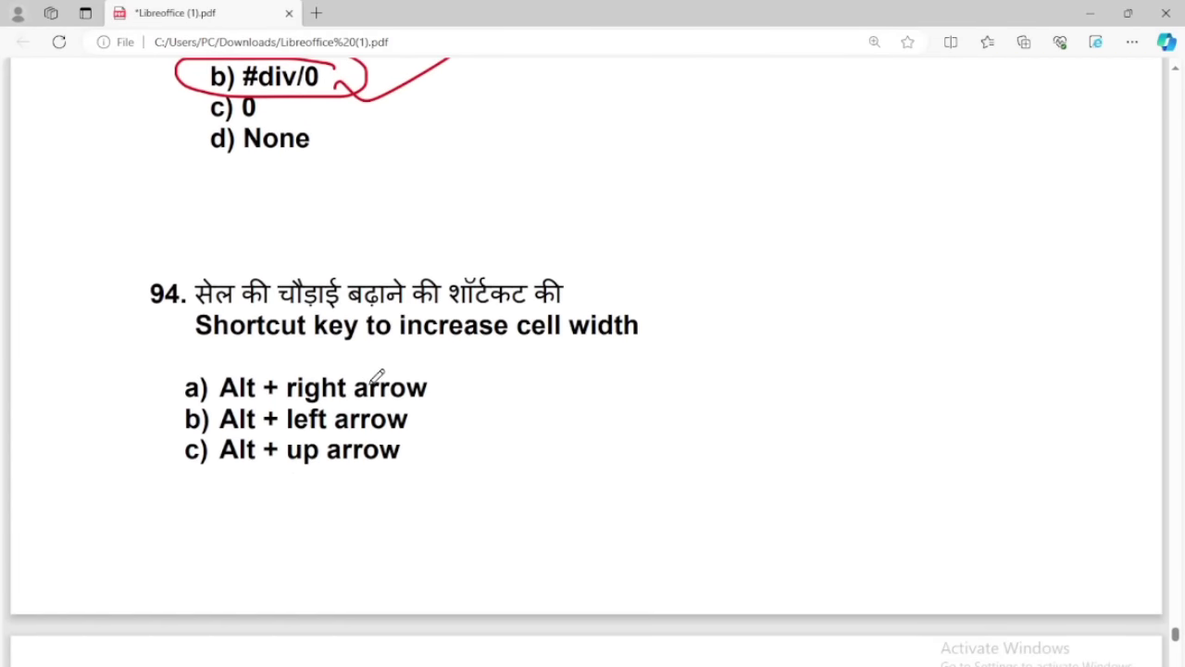
scroll(376, 375, down, 2)
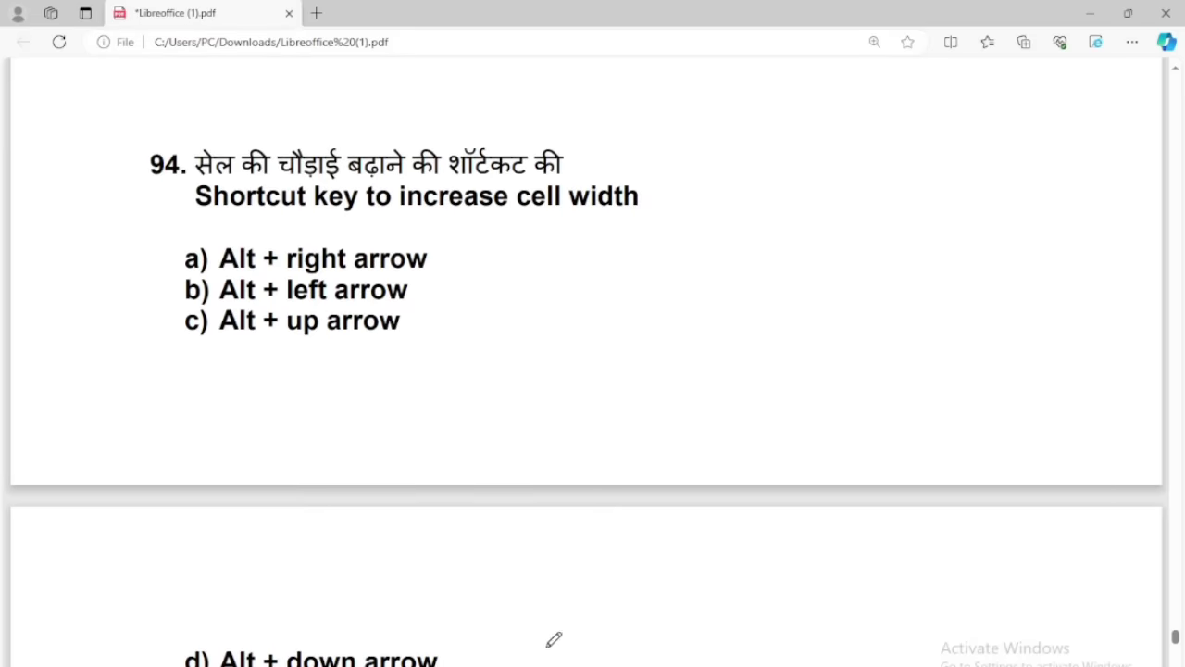
key(alt+Tab)
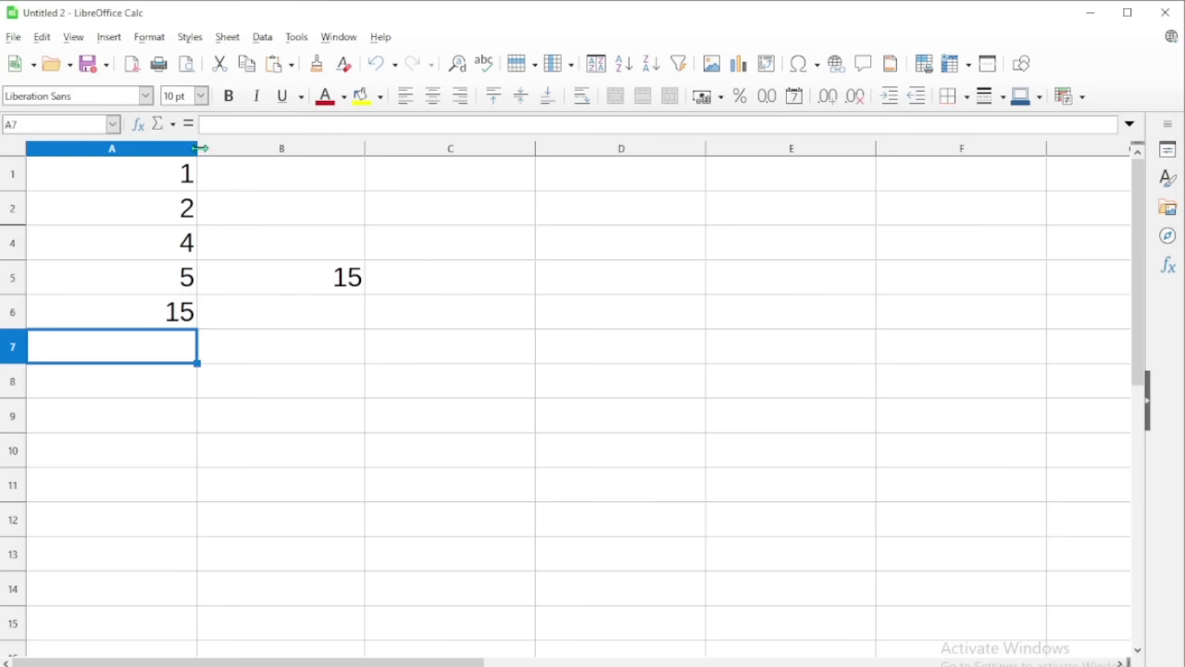
mouse_move(198, 149)
mouse_down()
mouse_move(262, 146)
mouse_move(197, 149)
mouse_up()
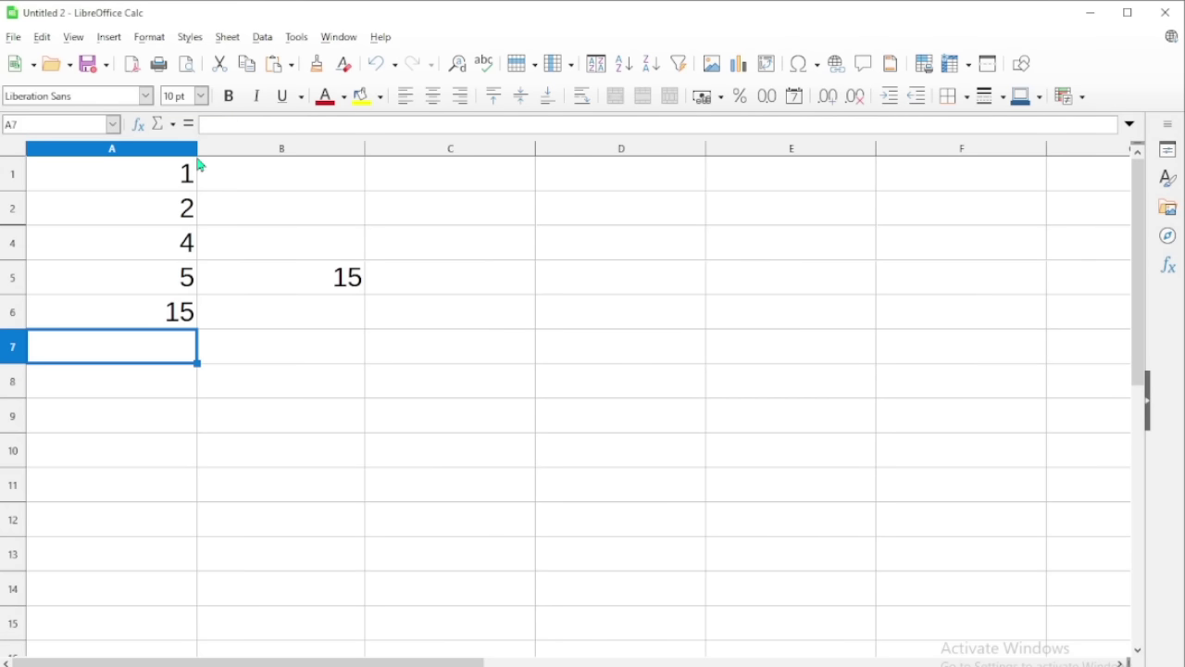
From cell B7, widen column B by four increments and narrow it again by four increments.
click(293, 350)
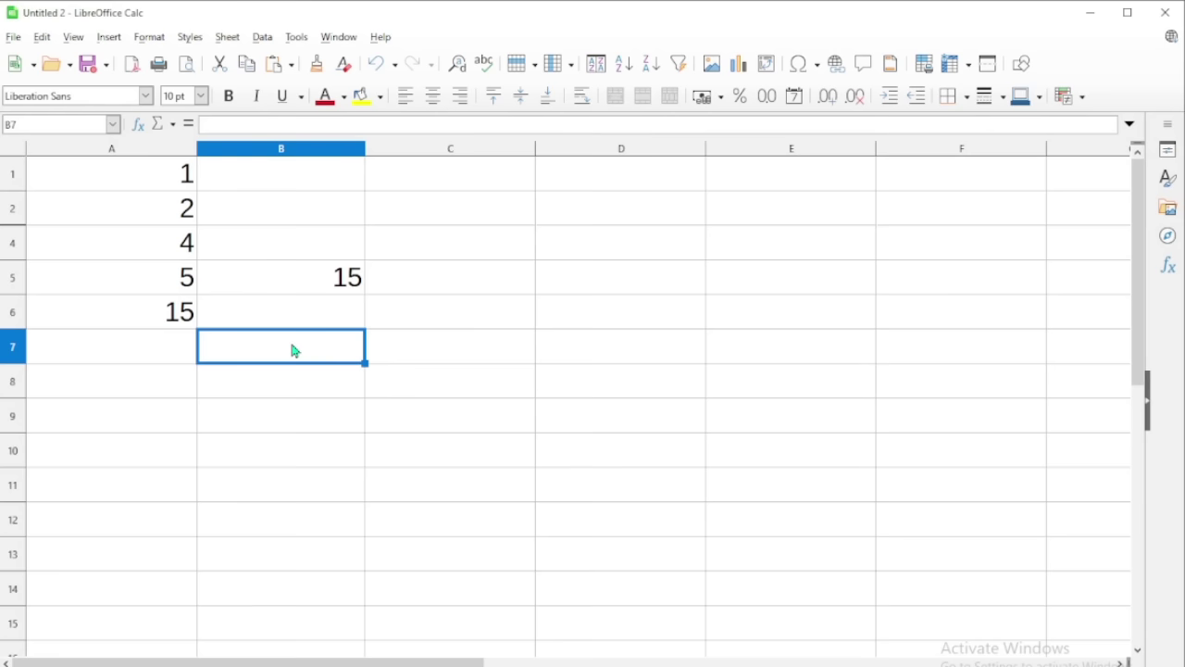
key(alt+Right)
key(alt+Right)
key(alt+Right)
key(alt+Right)
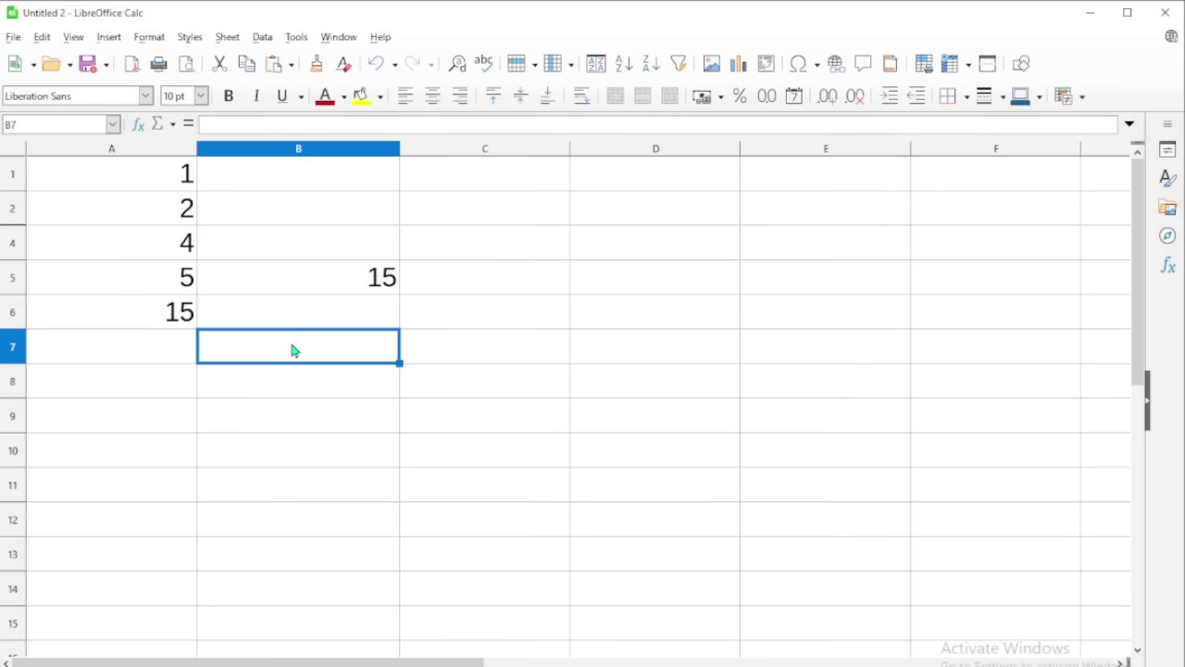
key(alt+Left)
key(alt+Left)
key(alt+Left)
key(alt+Left)
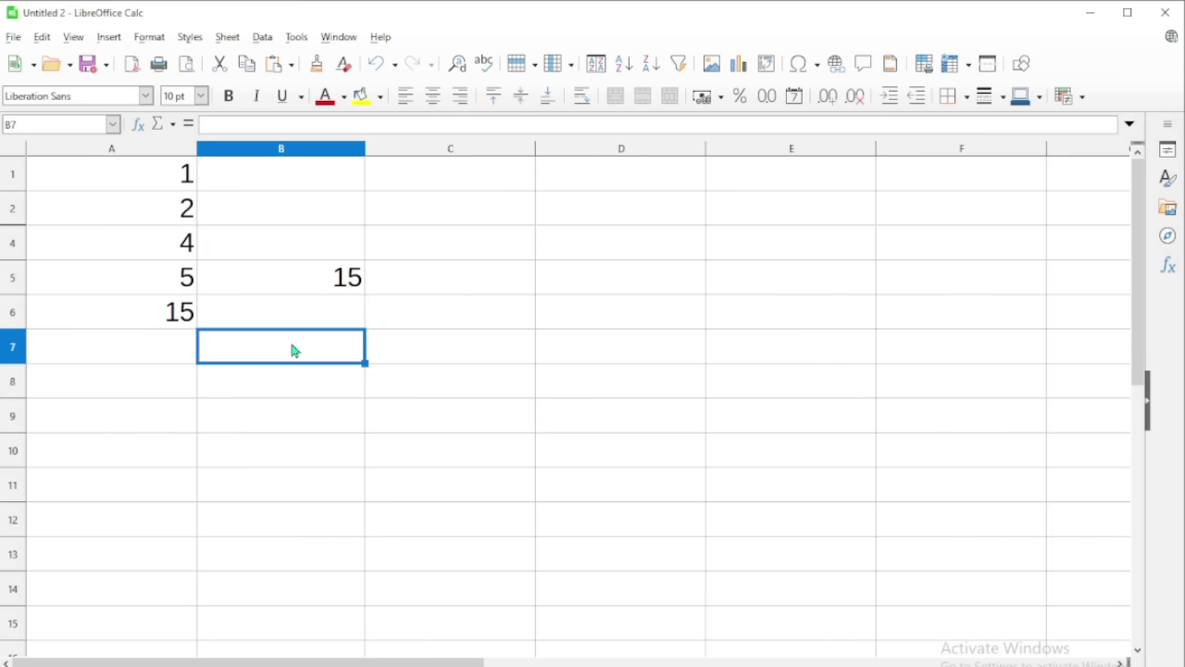
Enter the text "Alt +" in cell B7.
text(a)
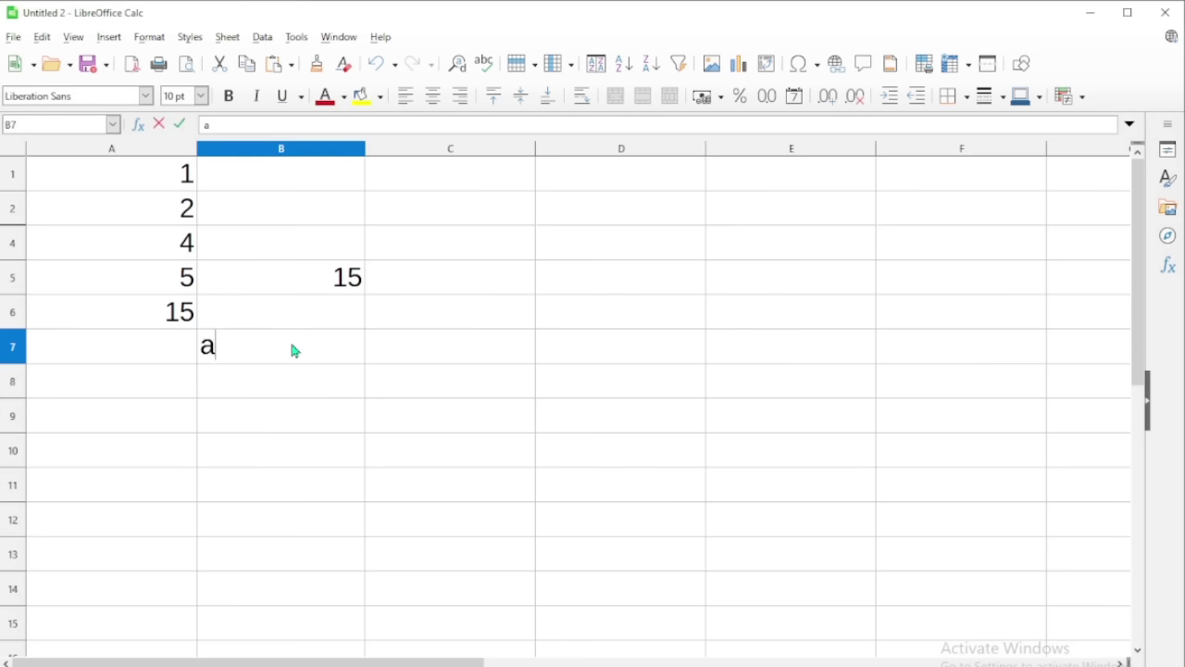
text(lt +)
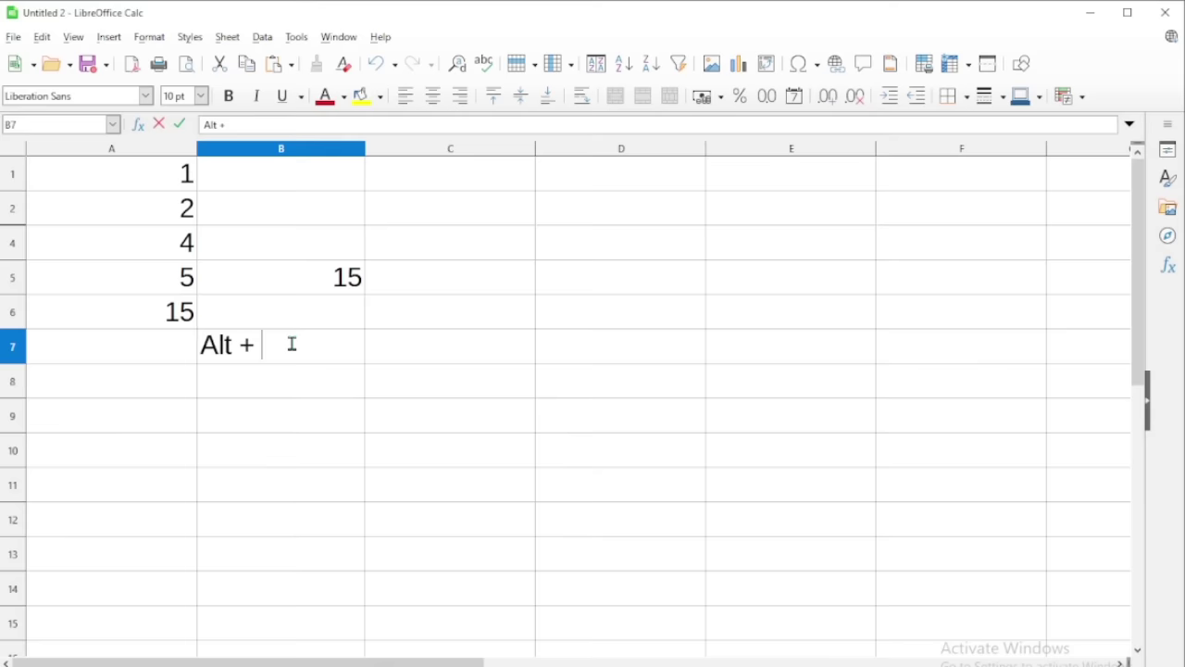
Switch to the PDF and circle option a, Alt + right arrow, for question 94.
key(alt+Tab)
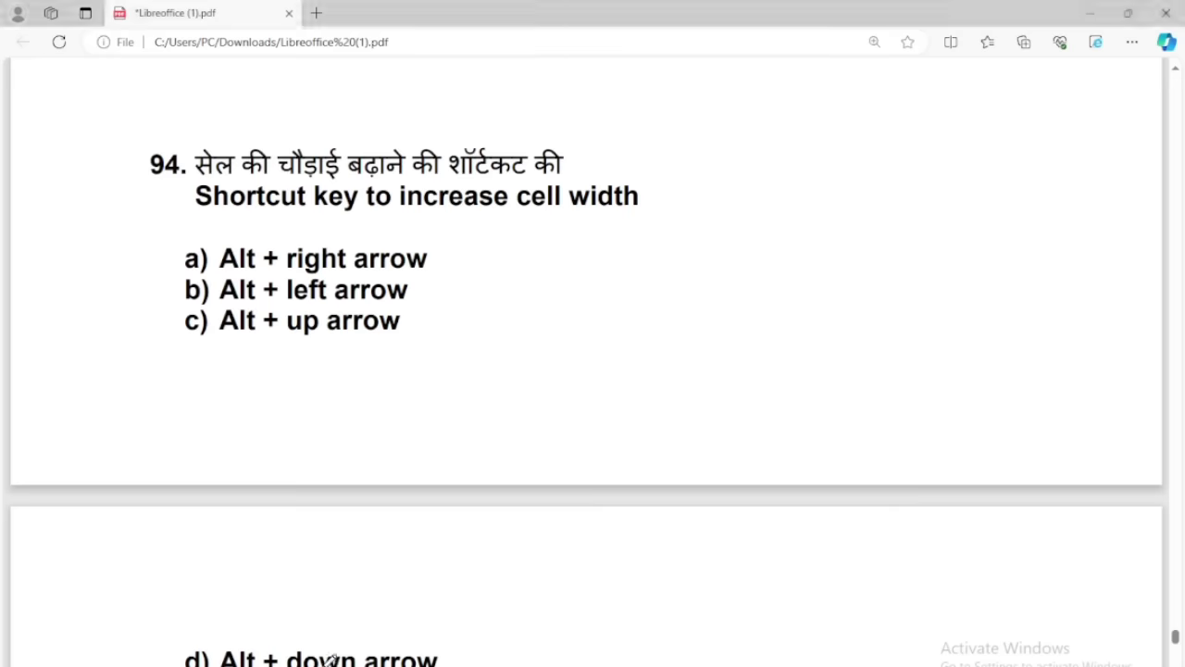
mouse_move(460, 259)
mouse_down()
mouse_move(214, 235)
mouse_move(175, 267)
mouse_move(437, 263)
mouse_up()
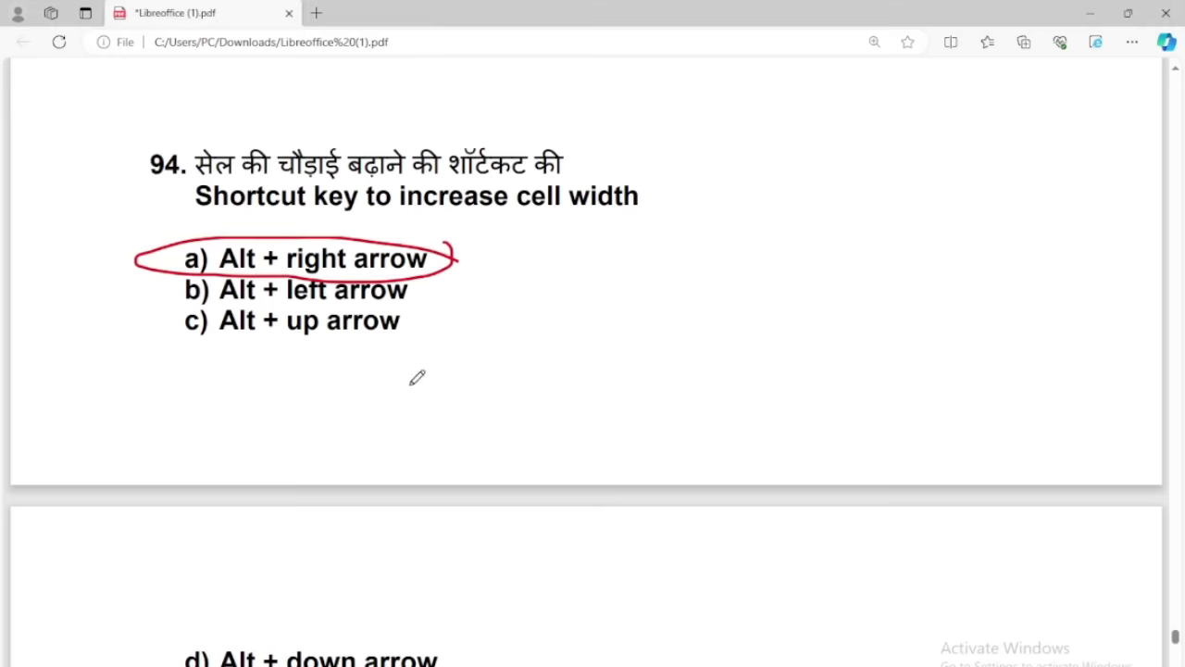
Mark the 5,7 arguments and the 2 in question 95's formula, and circle and tick option b, 24.
scroll(412, 381, down, 5)
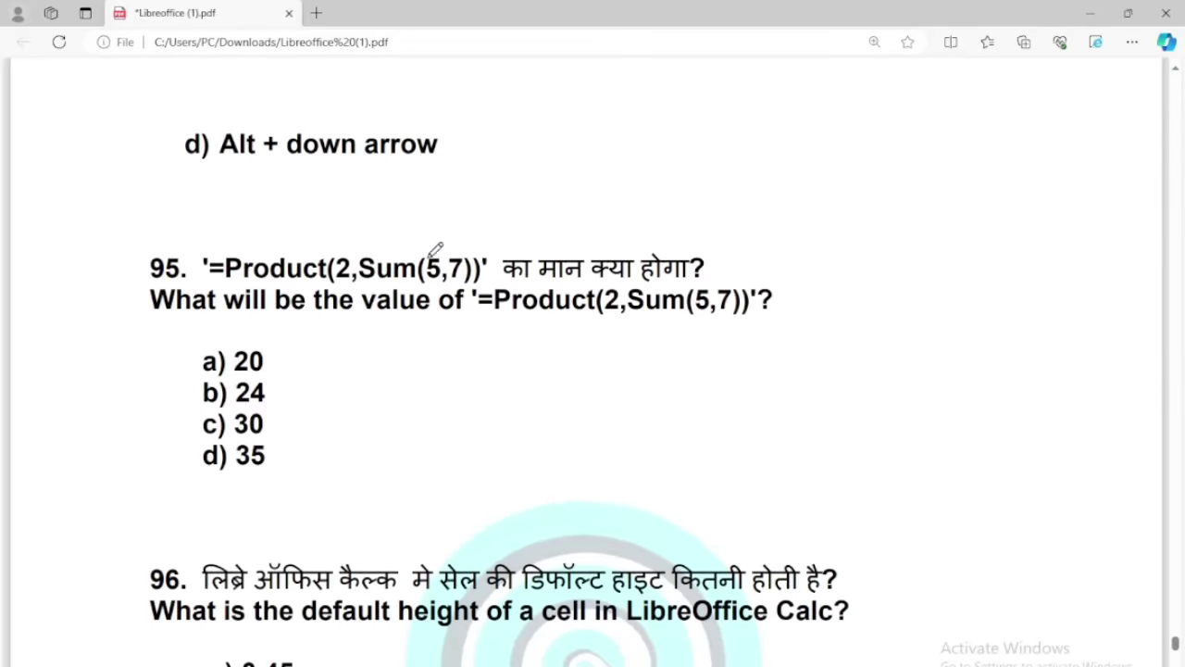
drag(433, 256, 462, 250)
mouse_move(285, 377)
mouse_down()
mouse_move(210, 376)
mouse_move(283, 404)
mouse_move(319, 380)
mouse_move(319, 394)
mouse_move(405, 367)
mouse_up()
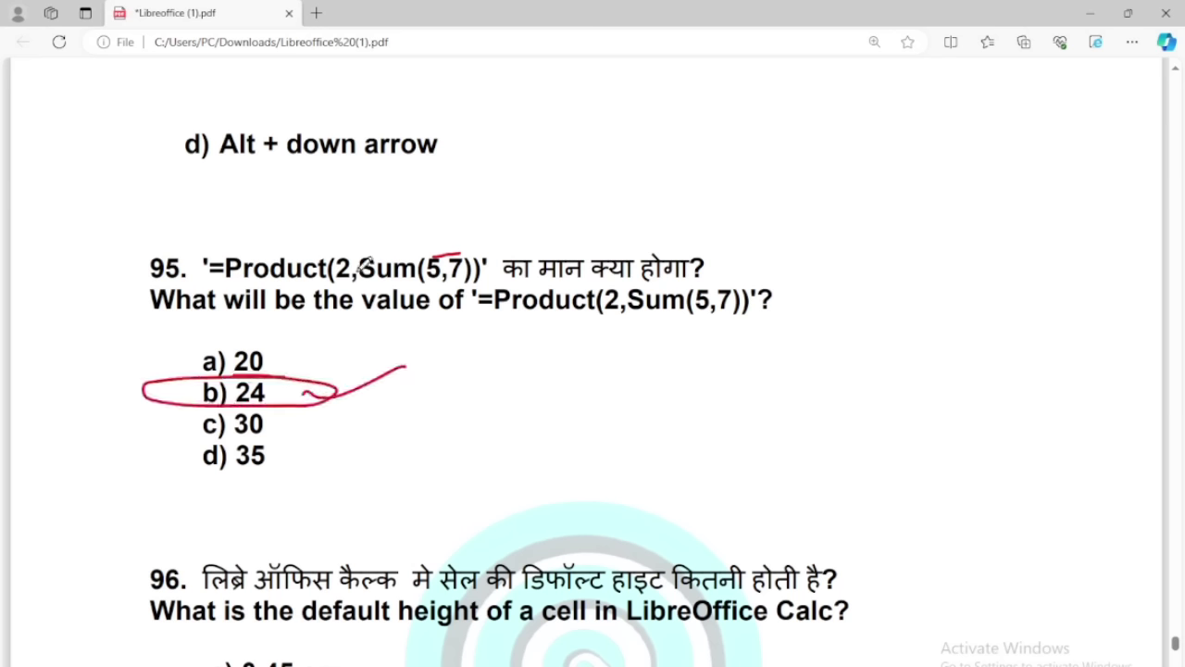
drag(346, 250, 418, 232)
Move on to question 96, switch to LibreOffice Calc and check the default row height from cell C5.
scroll(361, 443, down, 4)
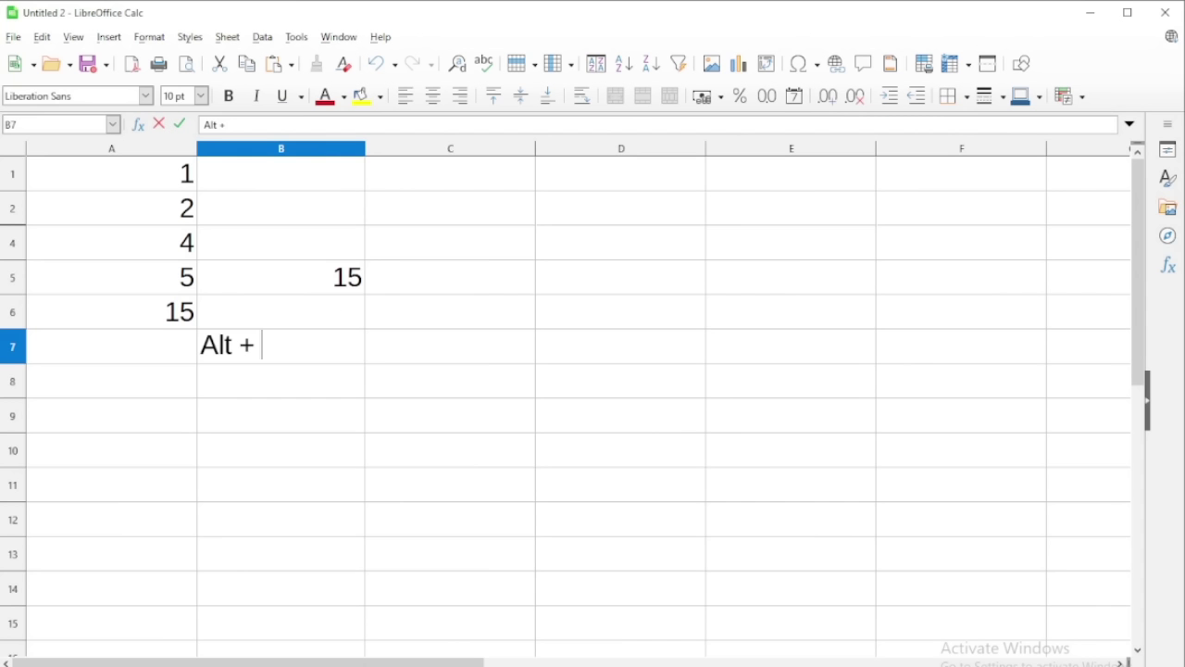
click(421, 282)
click(149, 37)
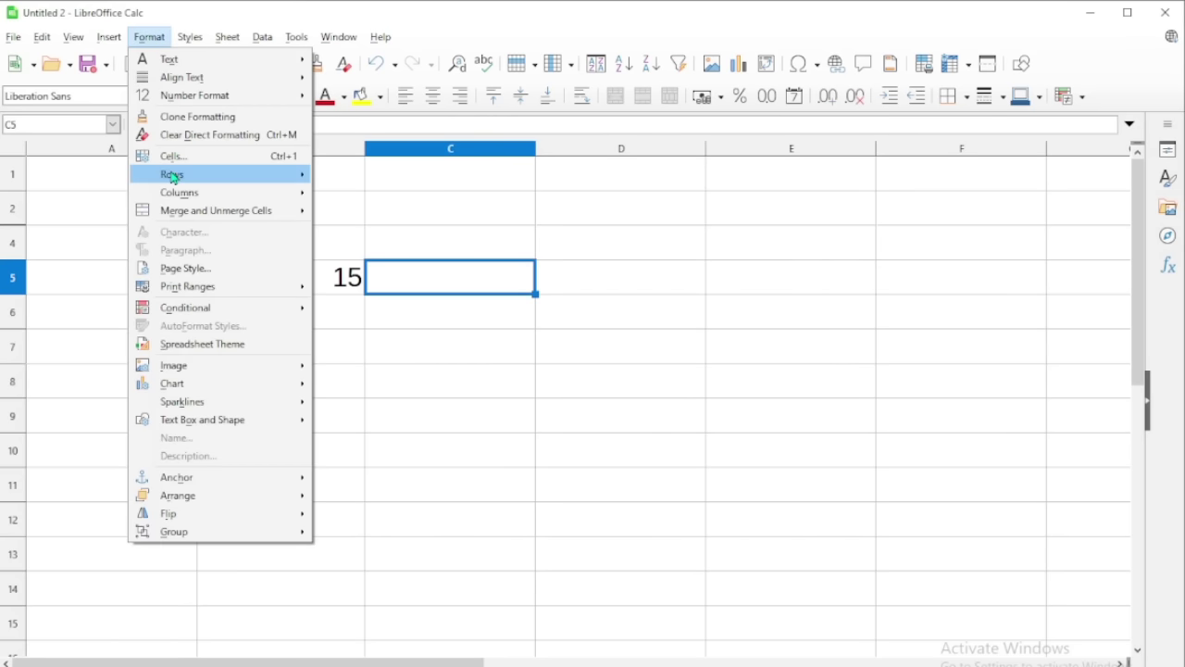
mouse_move(181, 175)
click(348, 176)
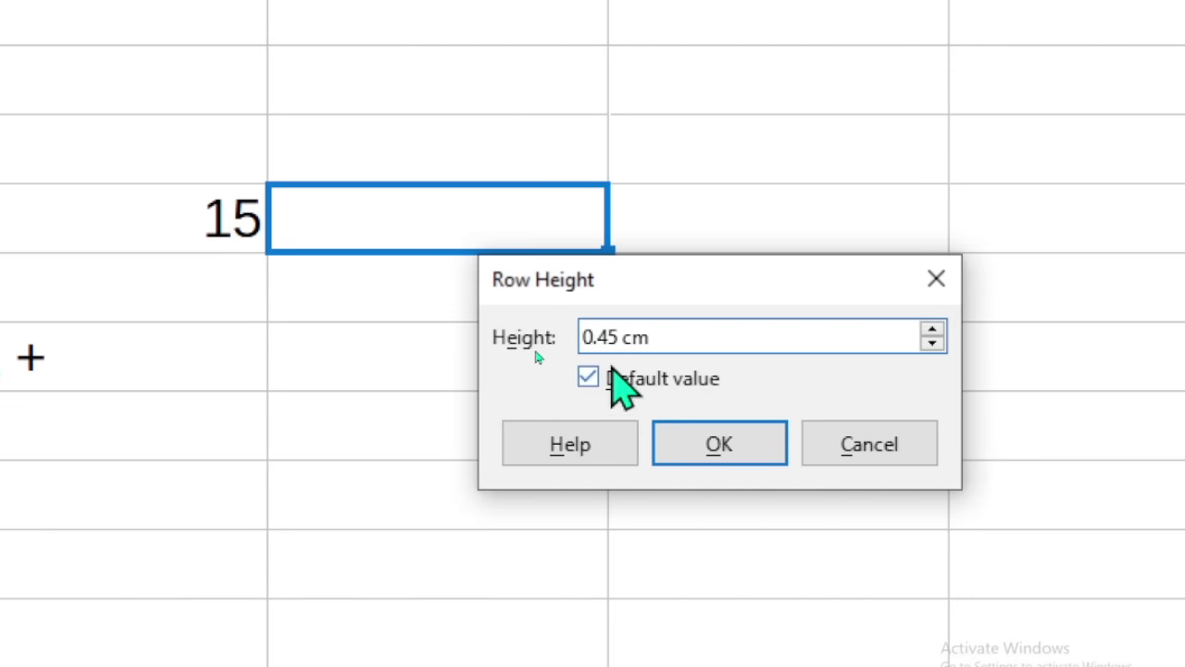
click(583, 337)
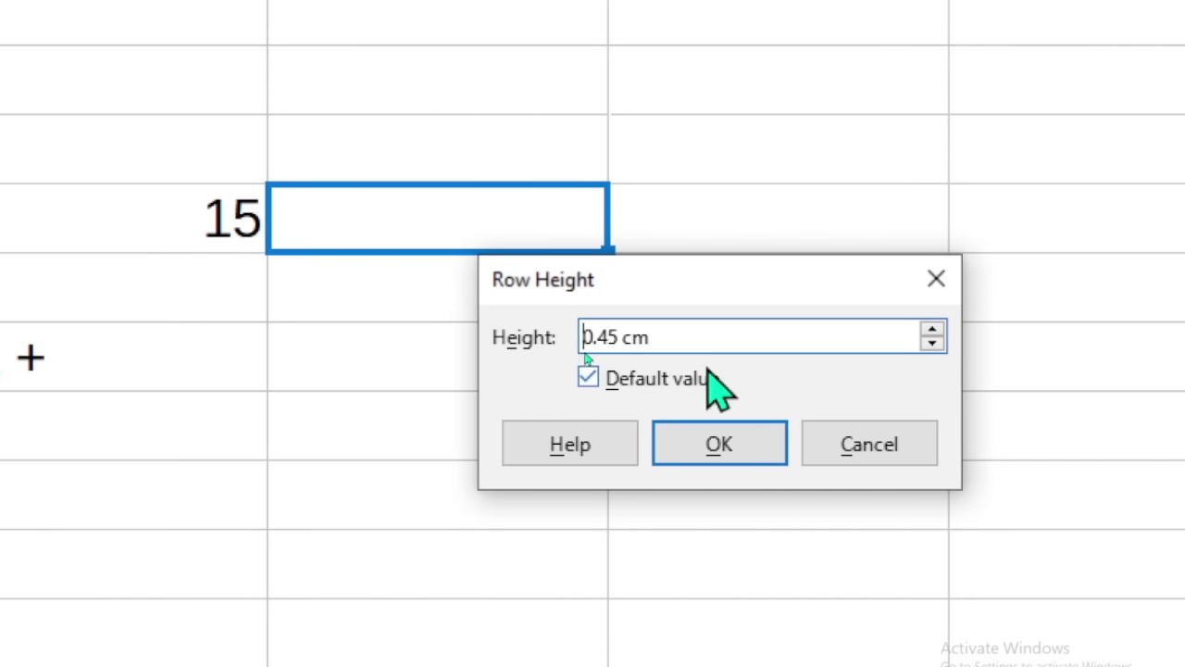
Turn off the default value for row 5's height and set the height to 110 cm.
click(587, 377)
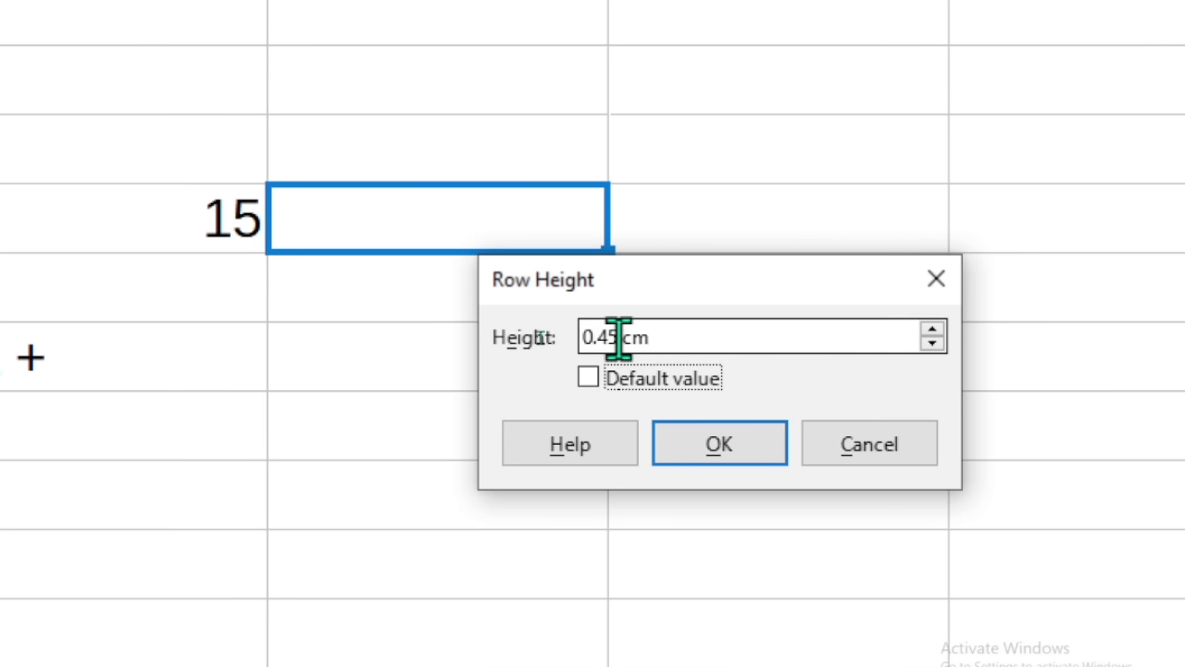
drag(618, 337, 555, 357)
text(110)
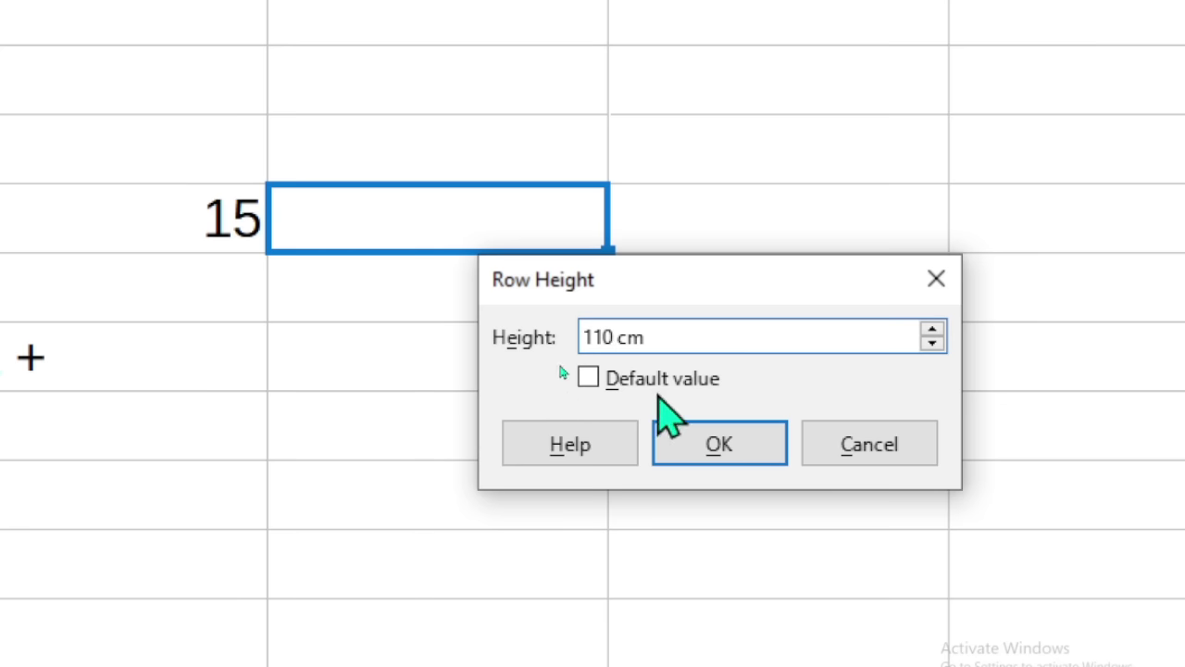
click(696, 436)
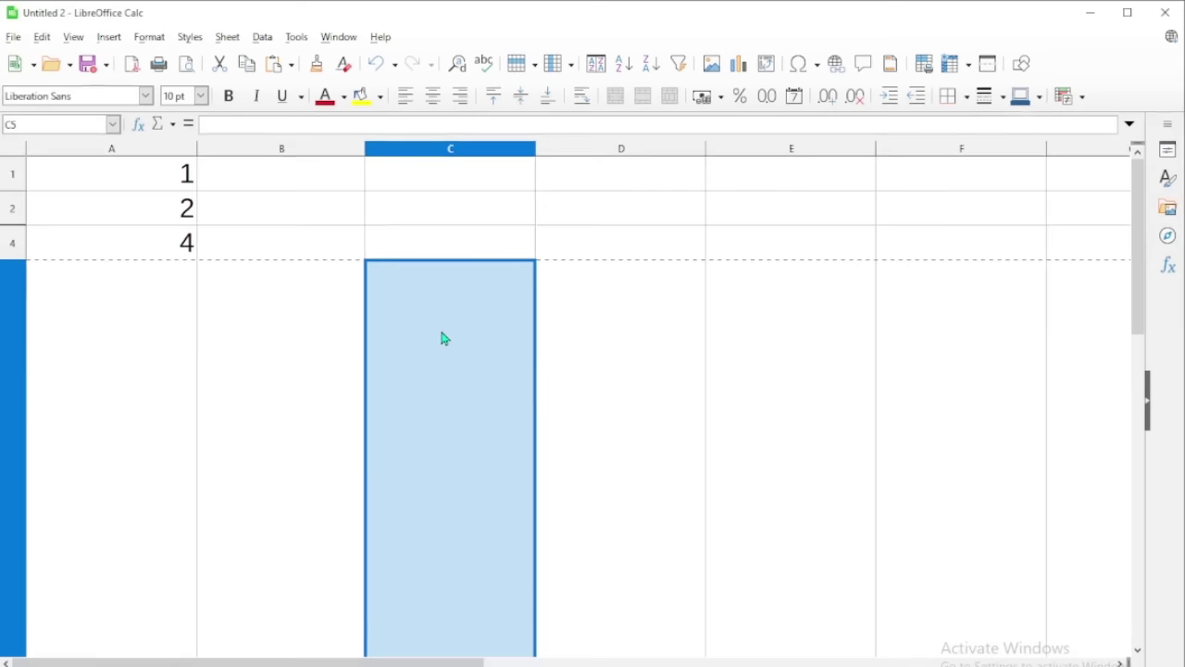
Change row 5's height to 00 cm.
click(149, 37)
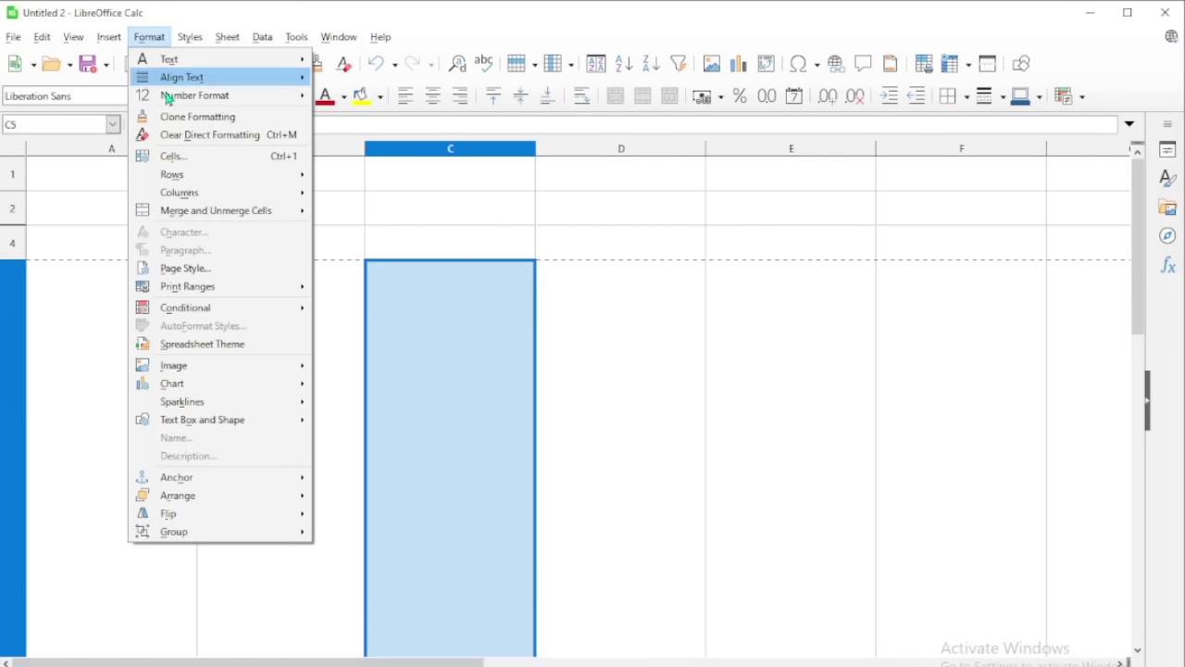
mouse_move(193, 176)
click(357, 173)
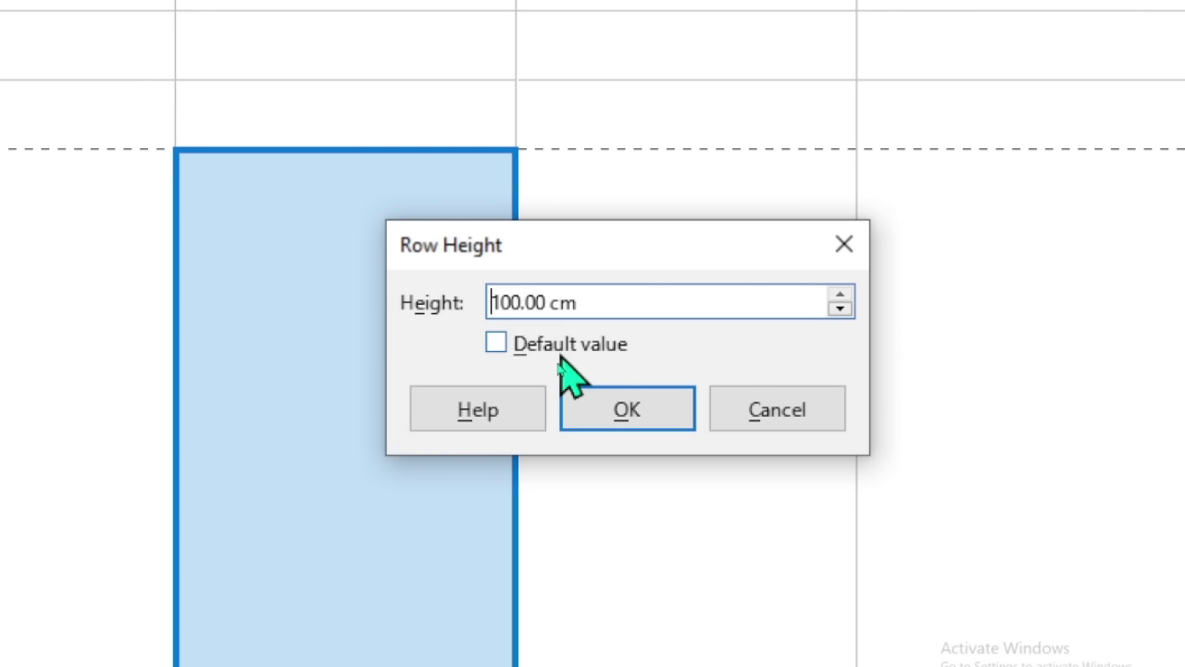
click(529, 302)
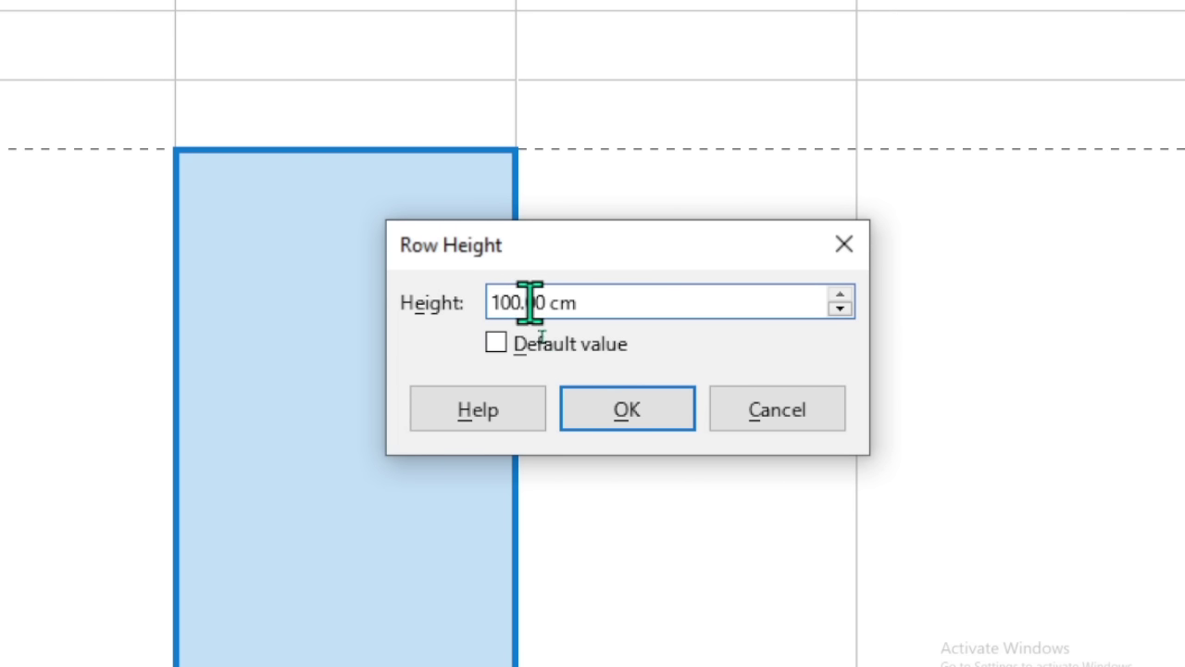
drag(517, 302, 471, 299)
key(BackSpace)
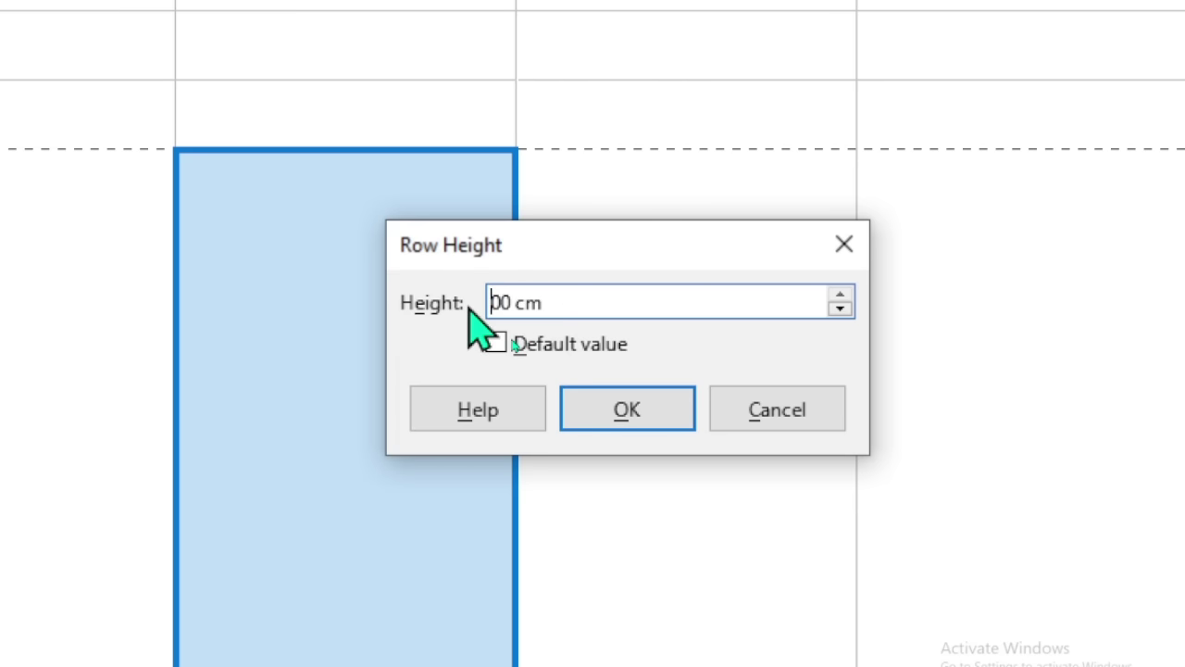
click(624, 418)
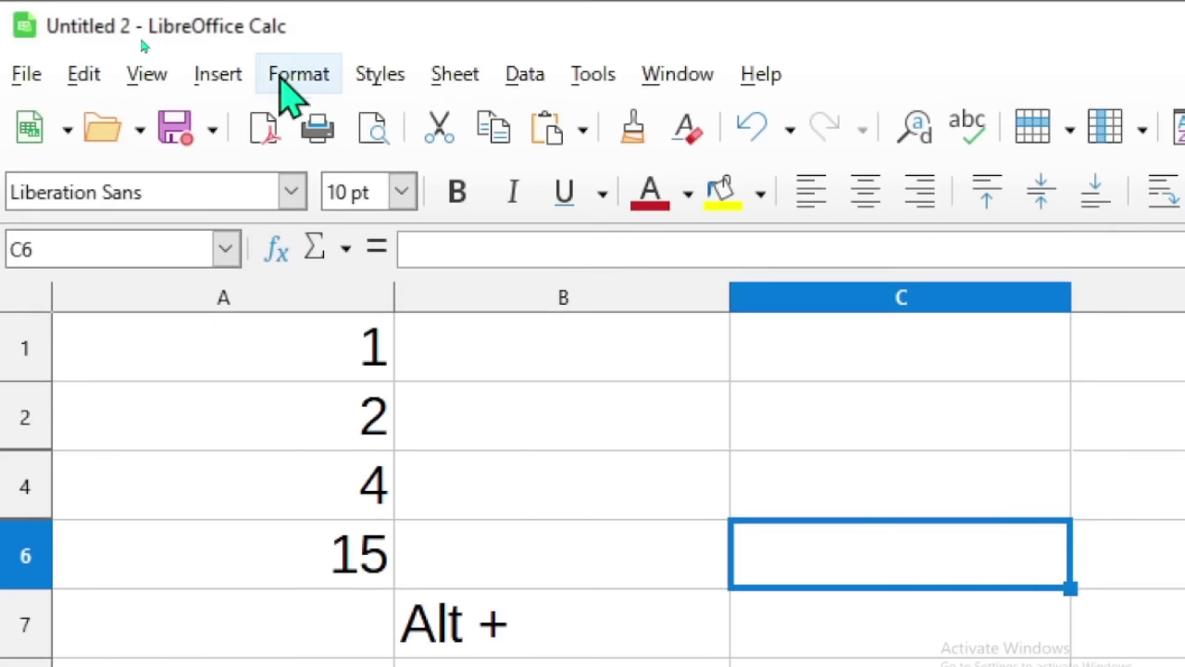
Check row 6's height setting from cell C6 and leave it without applying any change.
click(293, 76)
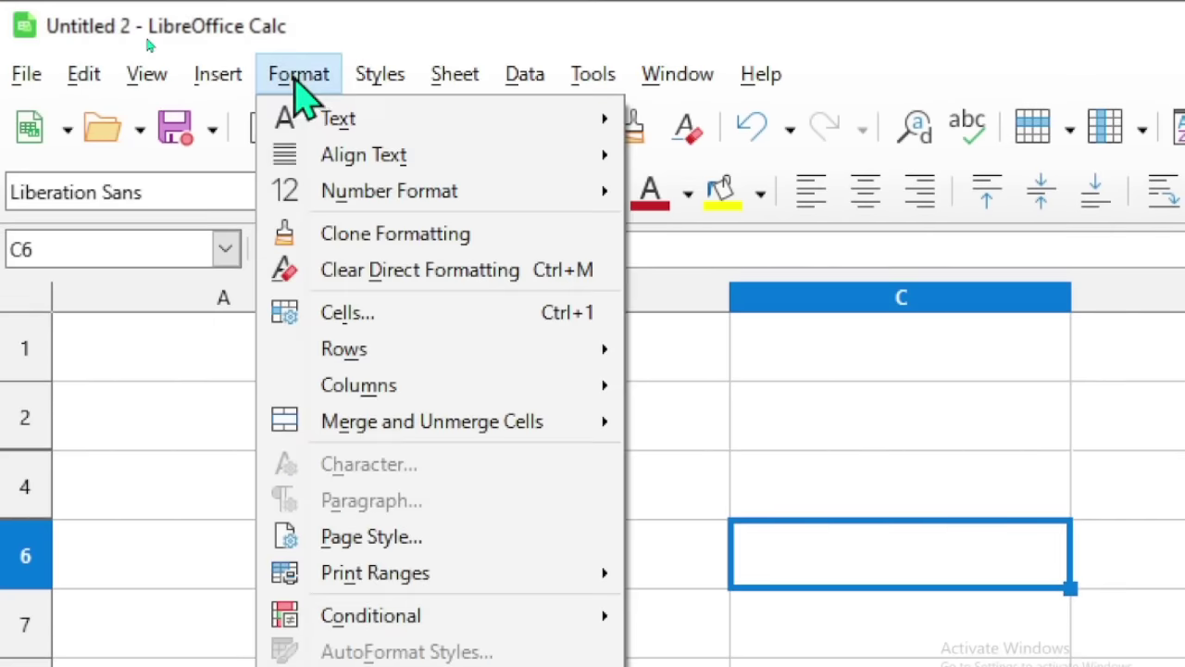
mouse_move(392, 362)
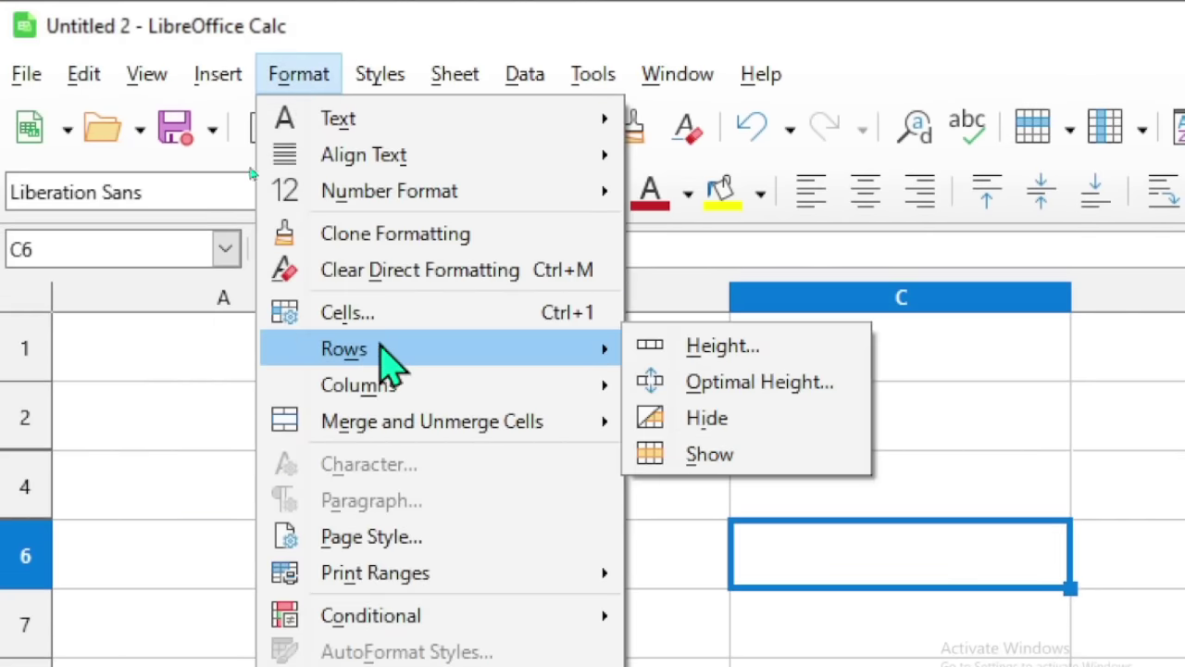
click(695, 350)
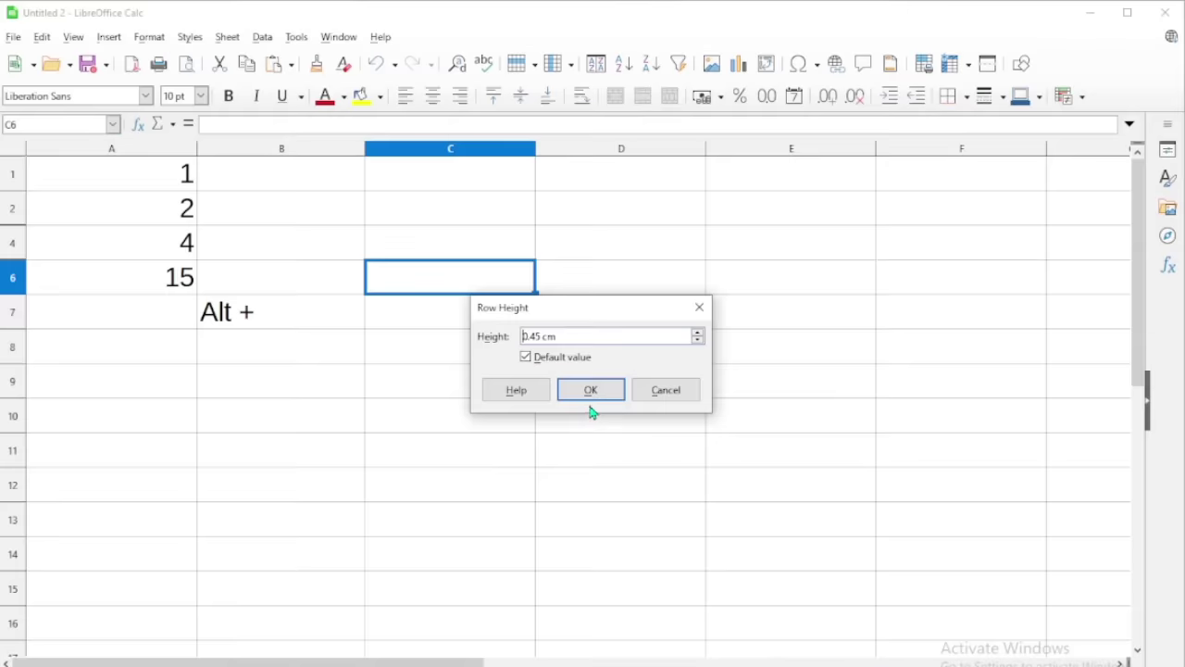
click(663, 394)
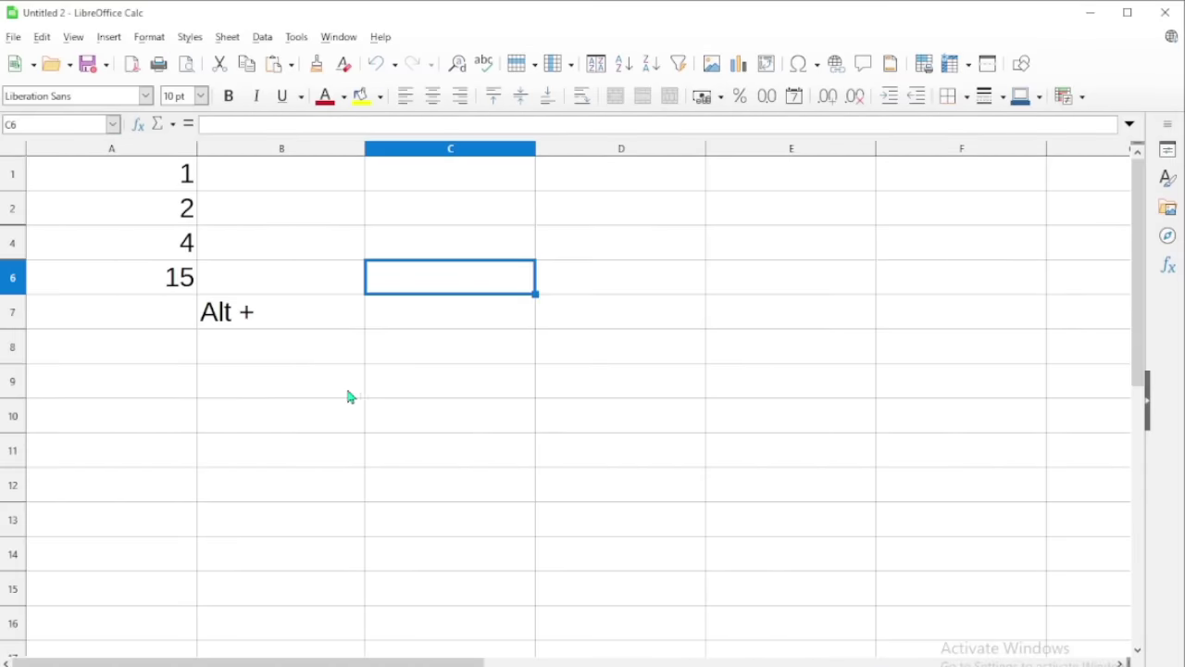
Undo the earlier edits until row 3 is shown again and only the numbers 1 to 5 remain in column A.
key(ctrl+z)
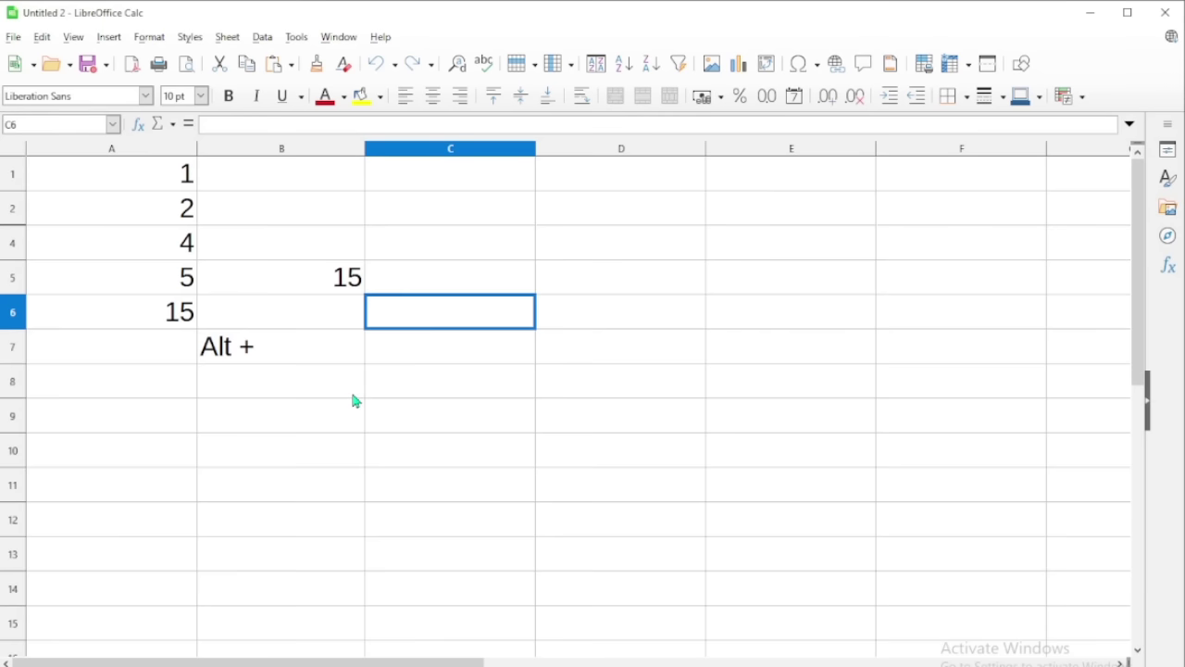
key(ctrl+z)
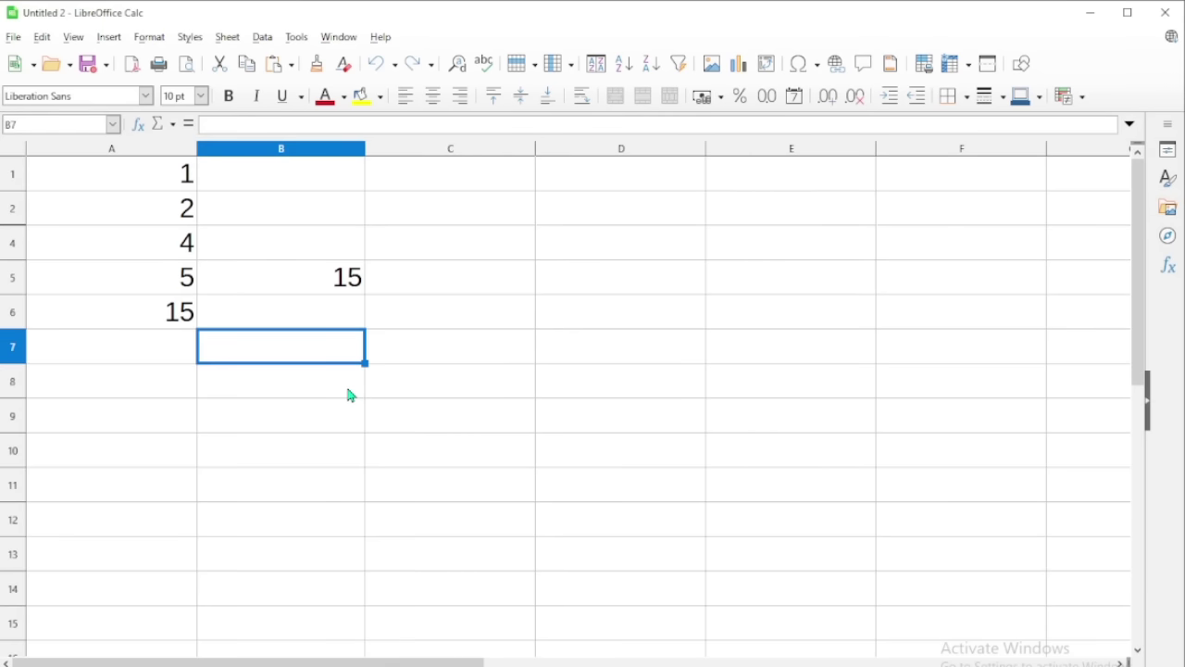
key(ctrl+z)
key(ctrl+z)
key(ctrl+y)
key(ctrl+y)
key(ctrl+z)
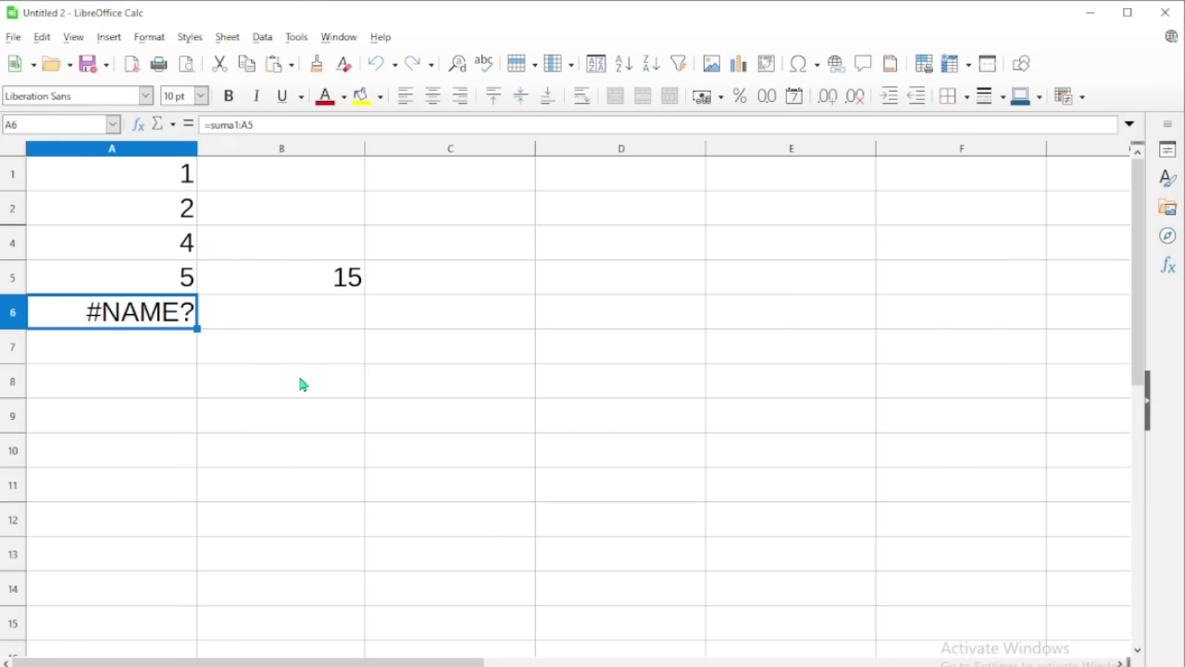
key(ctrl+z)
key(ctrl+z)
key(ctrl+z)
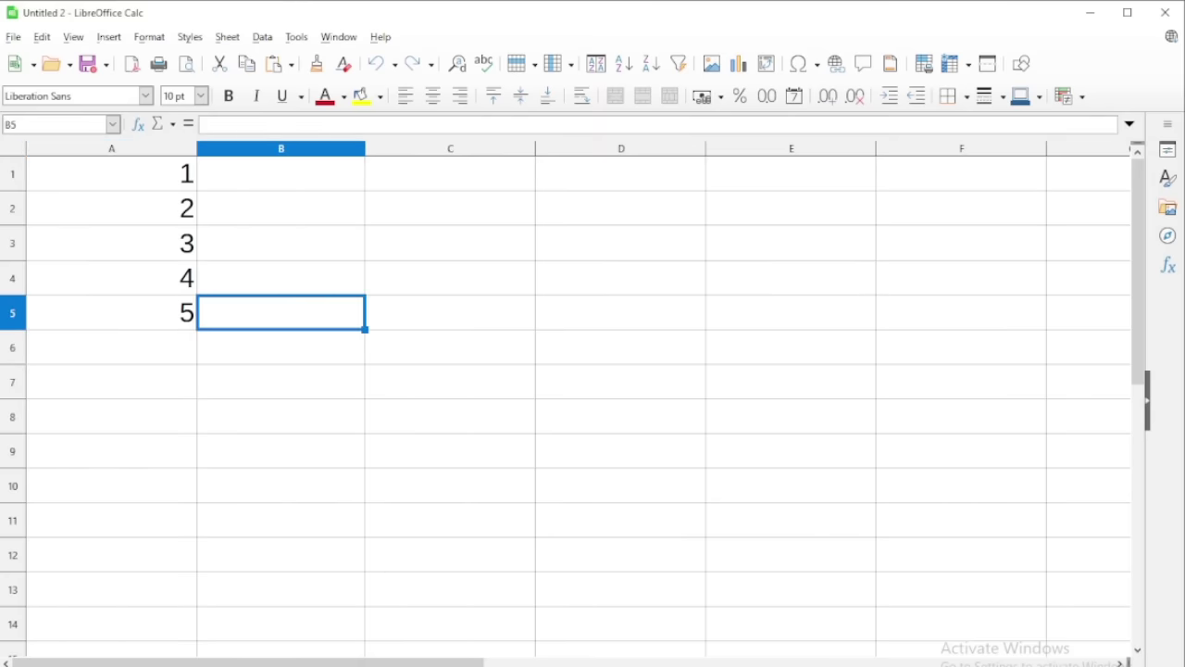
Set column B's width to the default value of 2.26 cm.
click(151, 38)
mouse_move(195, 192)
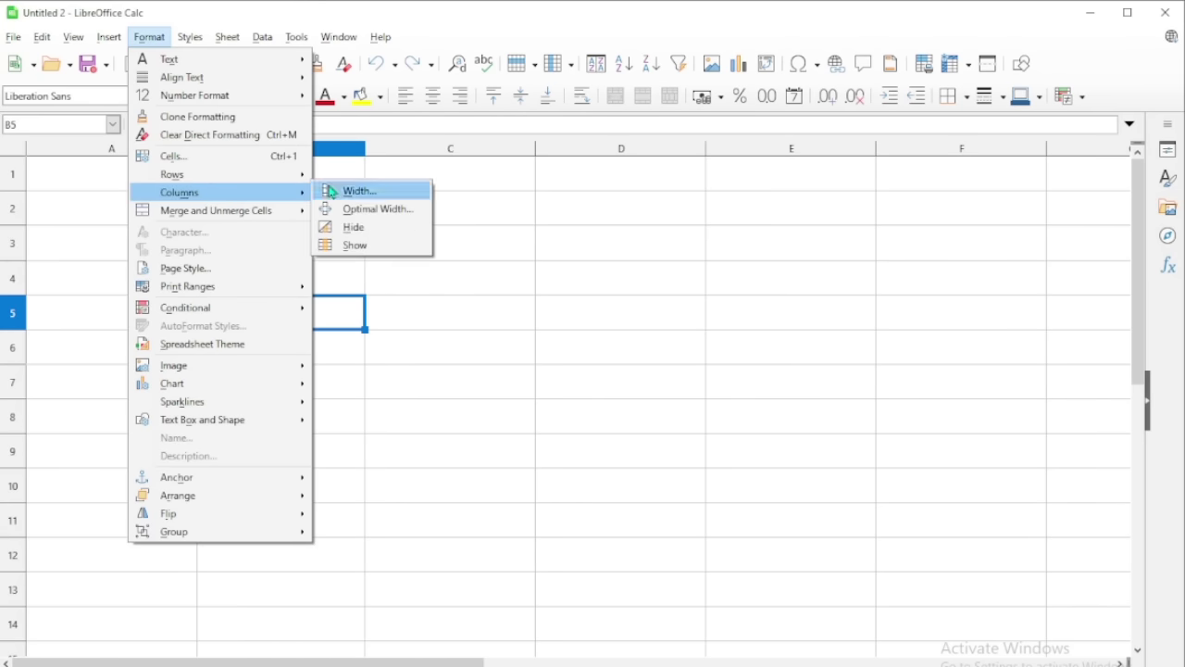
click(331, 191)
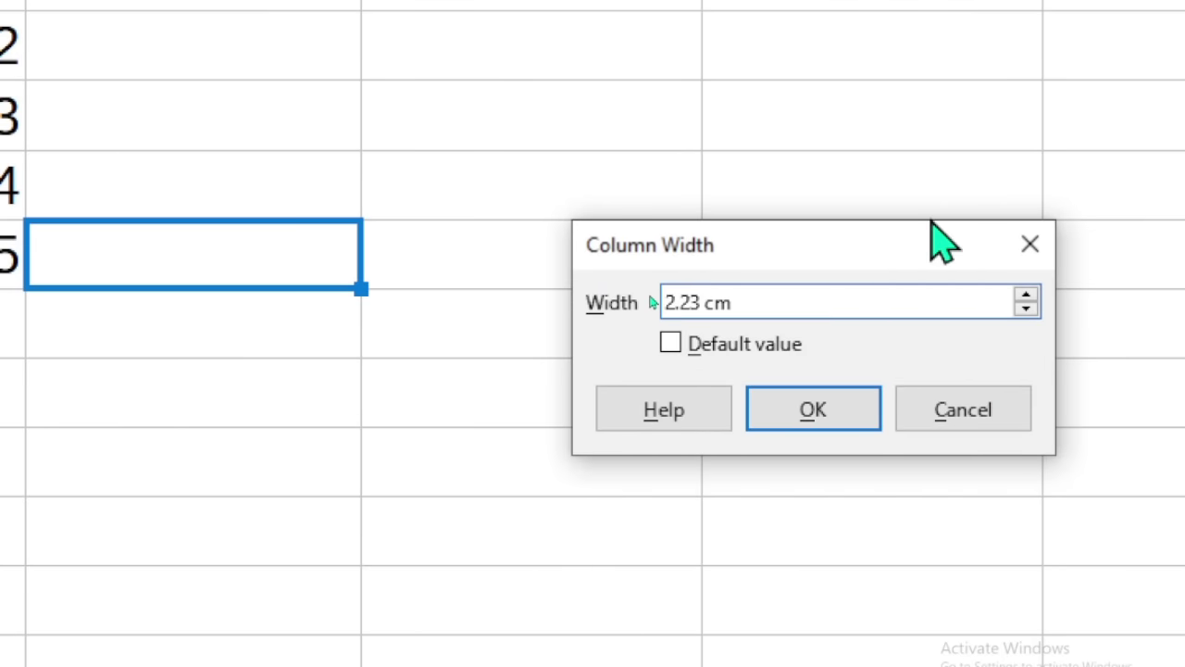
click(672, 339)
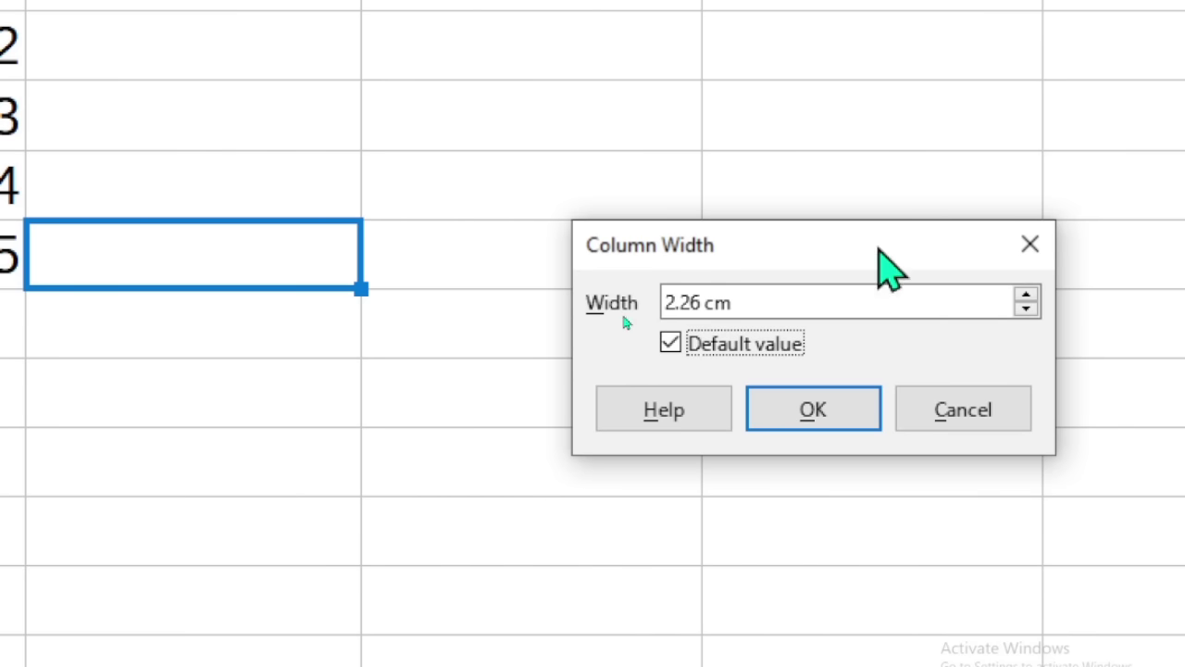
click(842, 400)
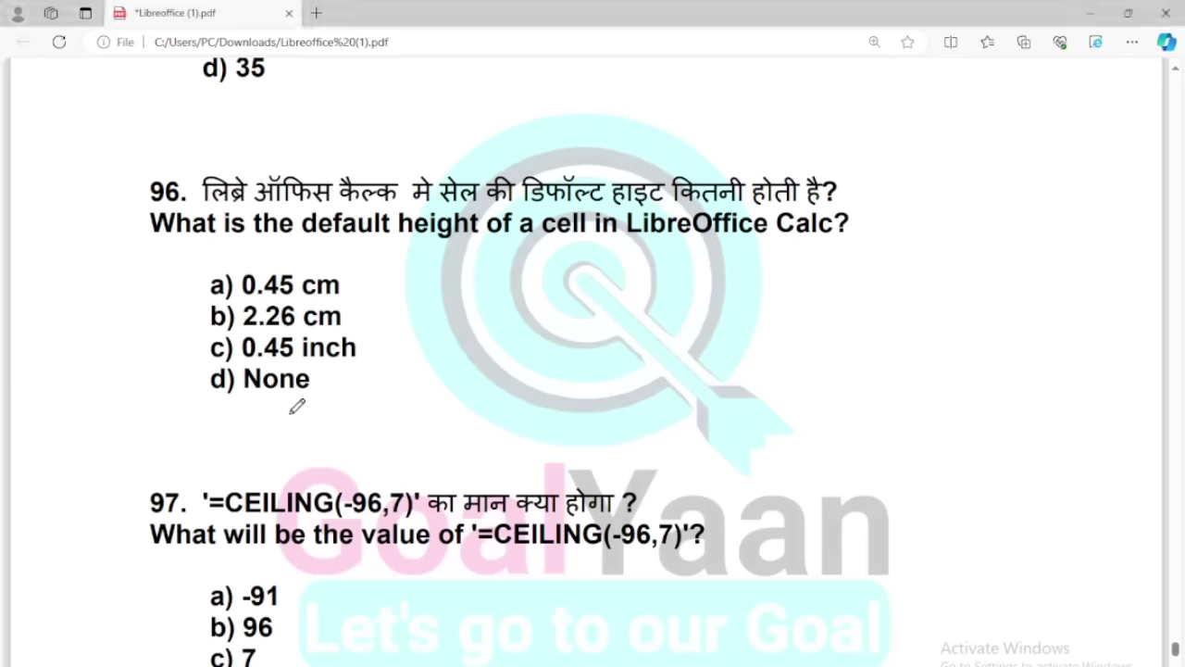
Switch to the PDF, circle and tick option a, 0.45 cm, for question 96, and draw a line beside option b, 2.26 cm.
mouse_move(374, 277)
mouse_down()
mouse_move(225, 261)
mouse_move(268, 307)
mouse_move(375, 263)
mouse_move(363, 287)
mouse_move(469, 239)
mouse_up()
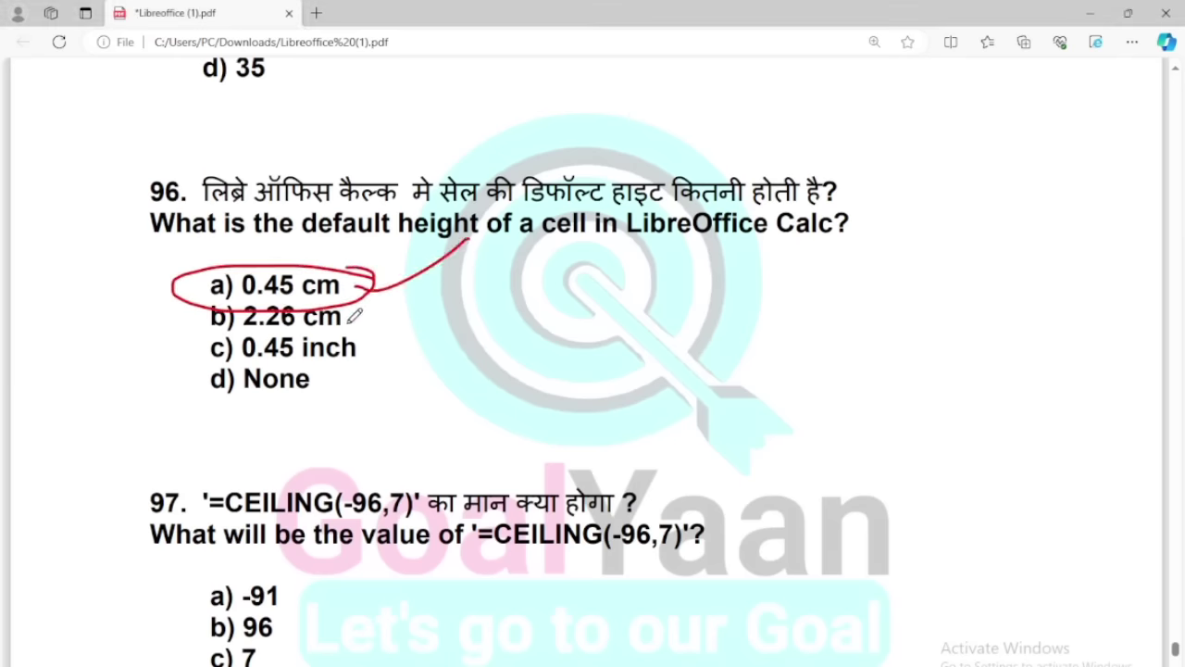
drag(348, 321, 477, 326)
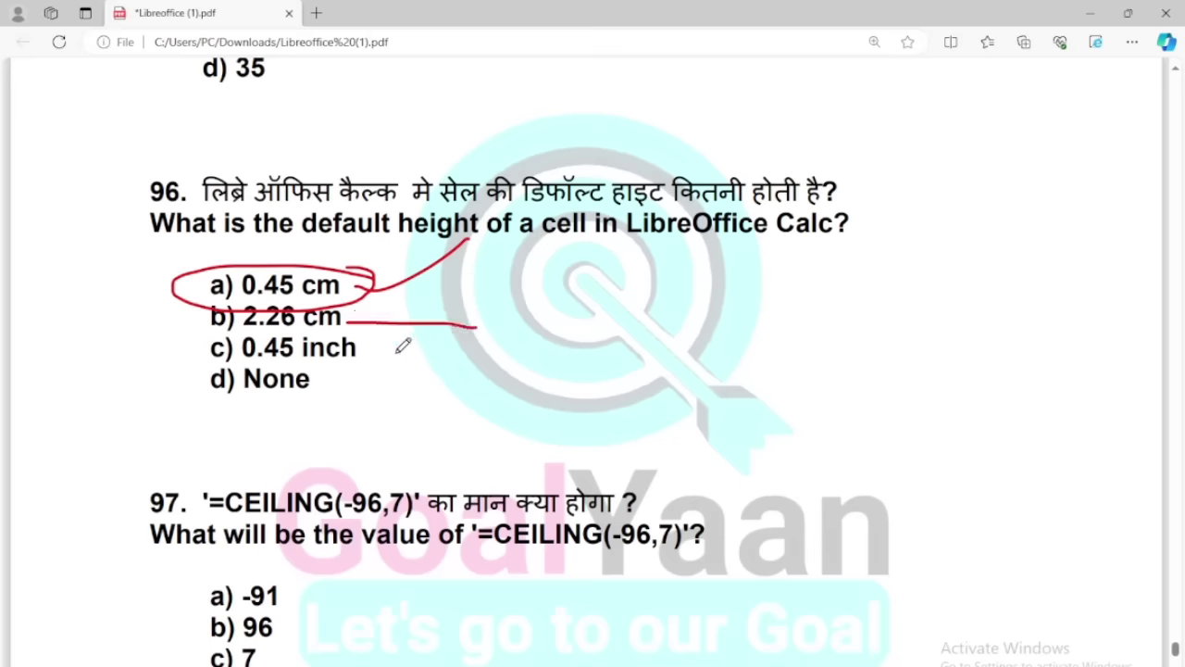
scroll(403, 345, down, 3)
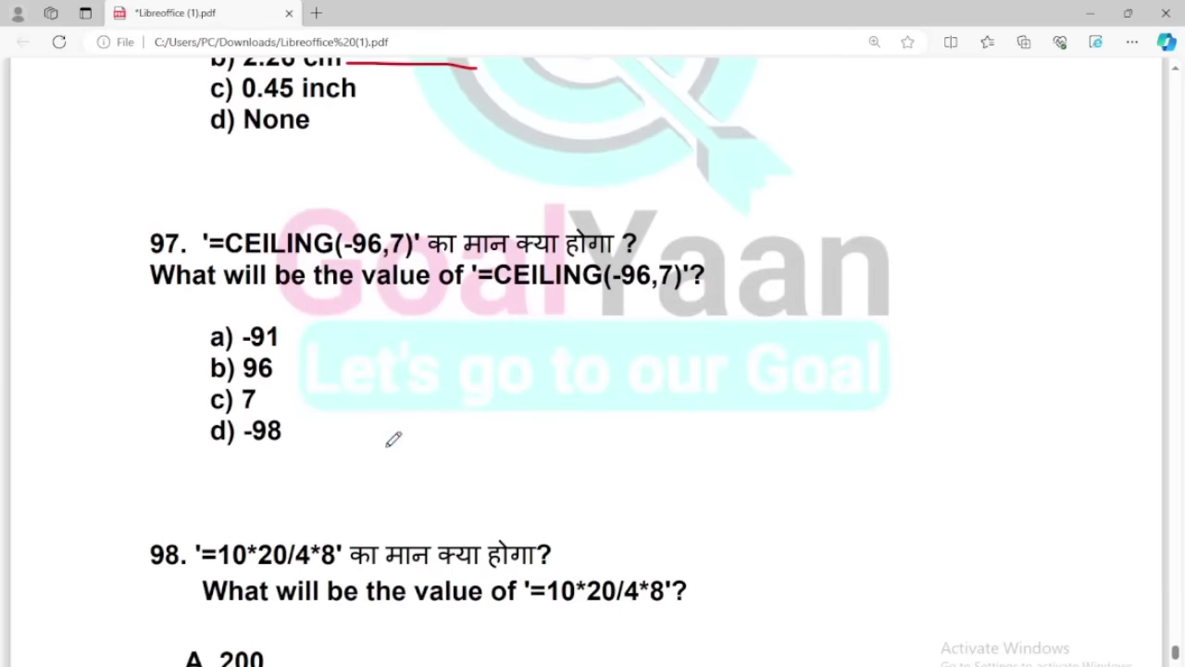
key(super+s)
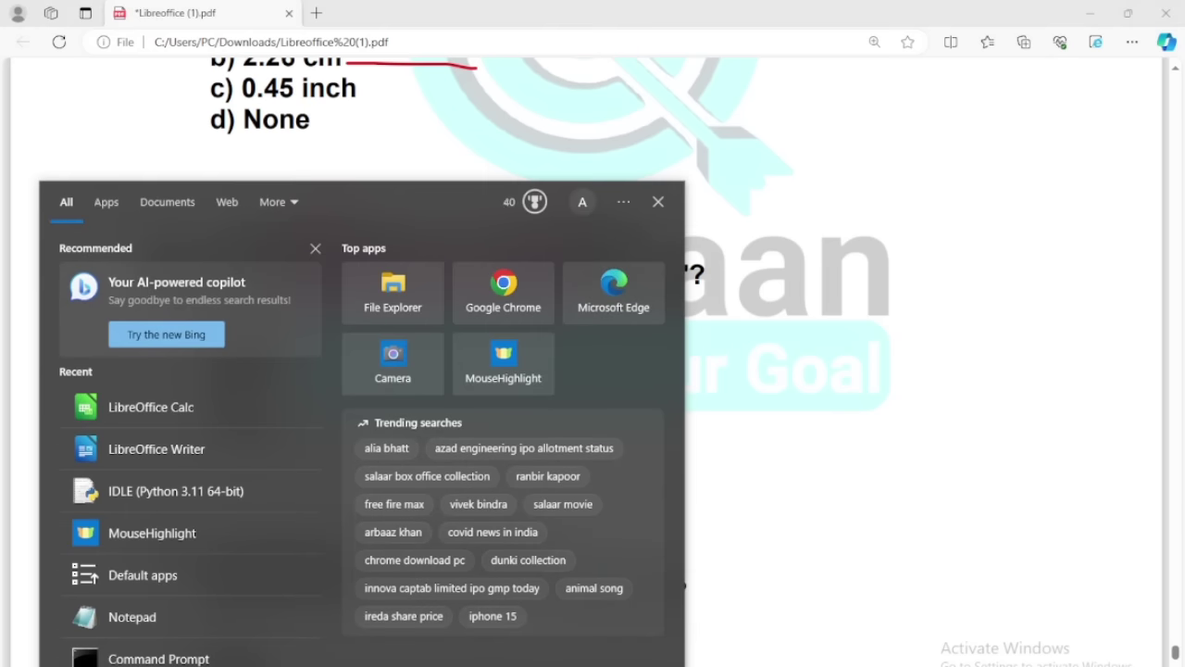
text(e)
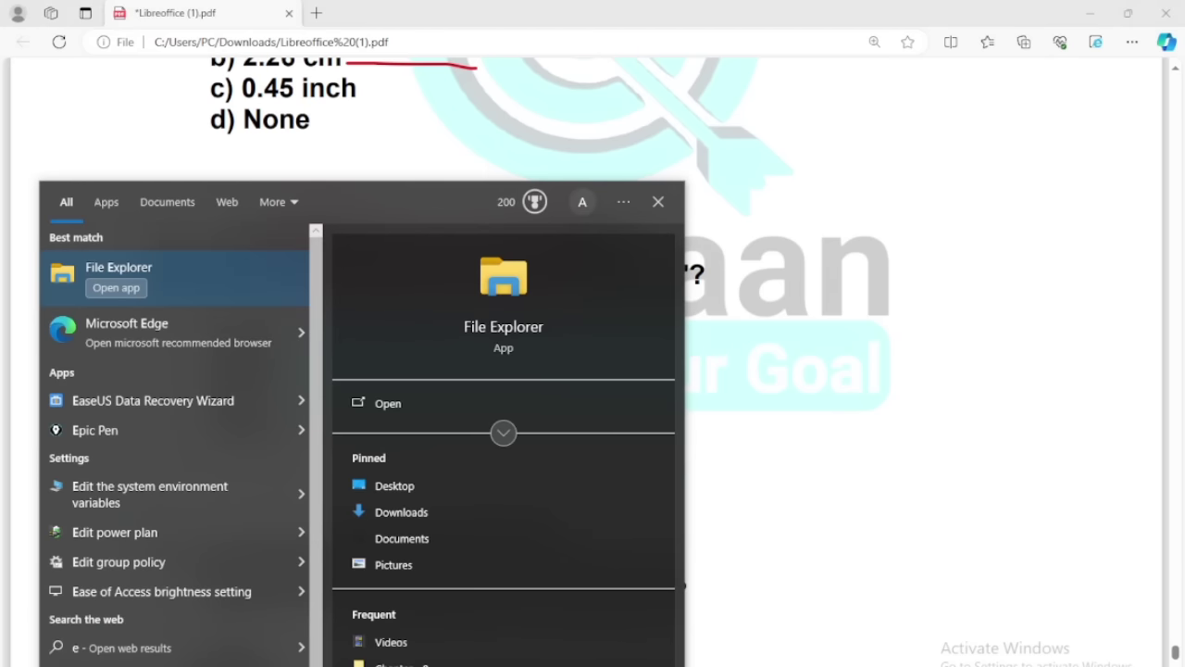
text(xc)
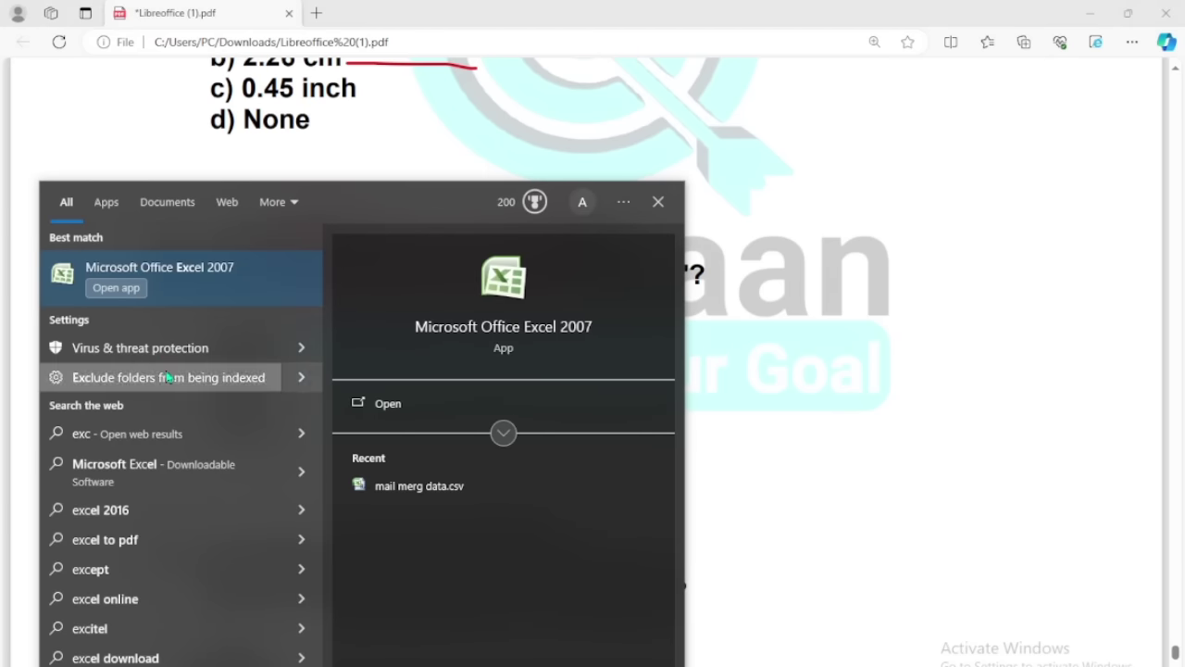
click(182, 268)
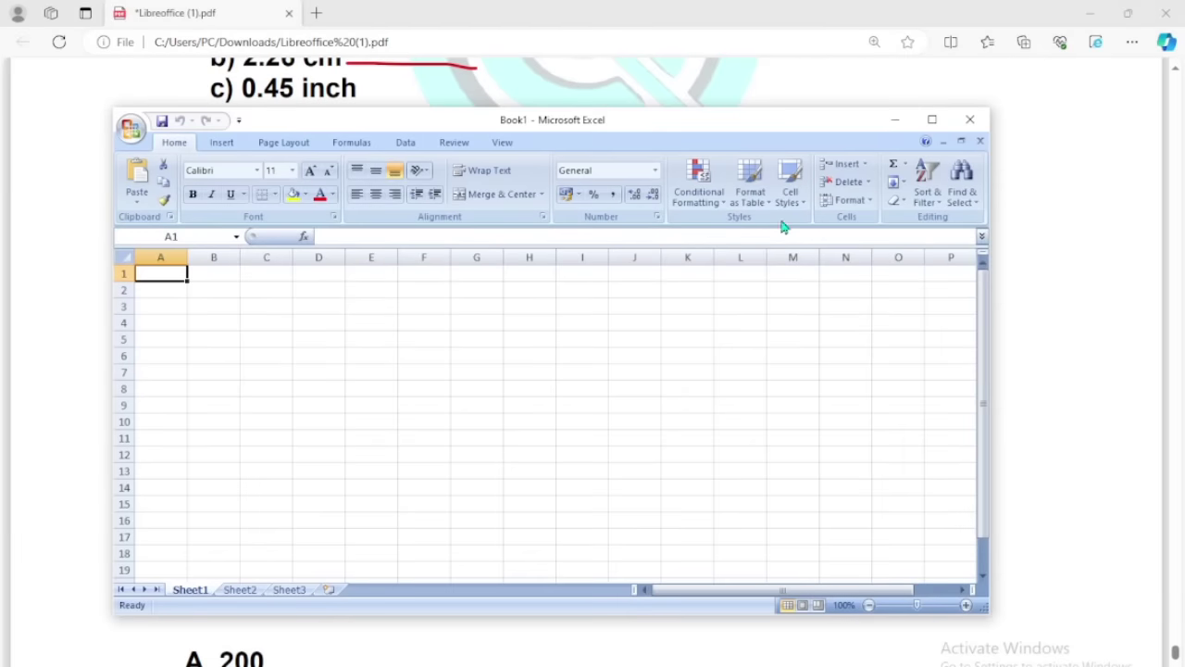
click(932, 120)
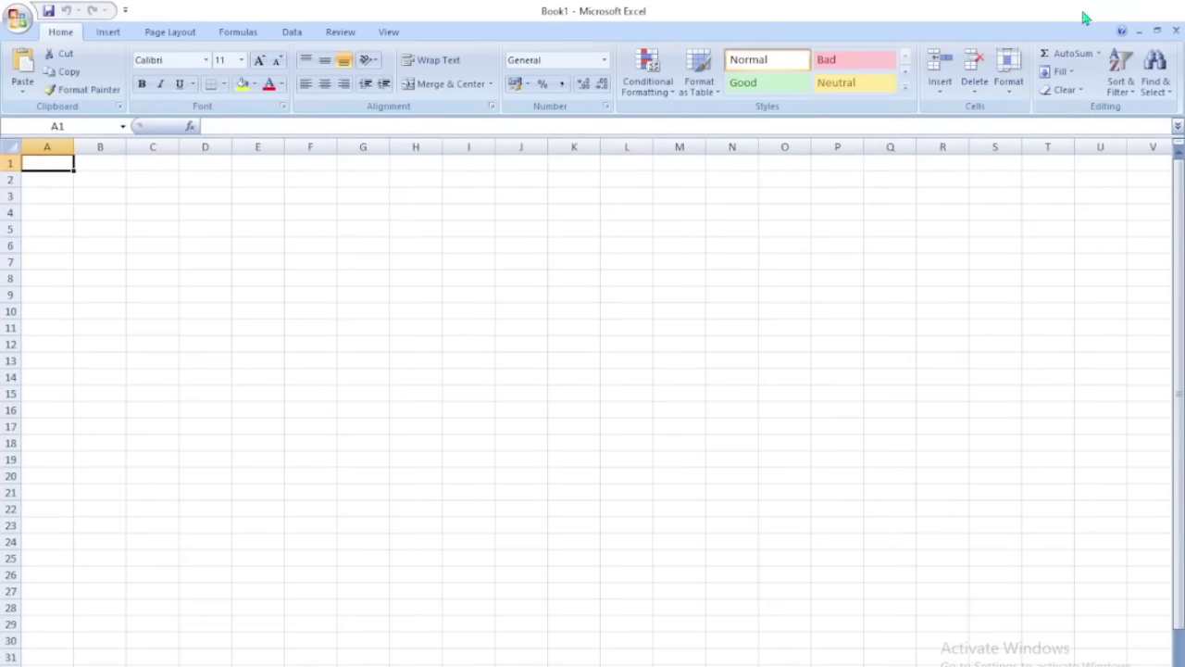
click(1122, 10)
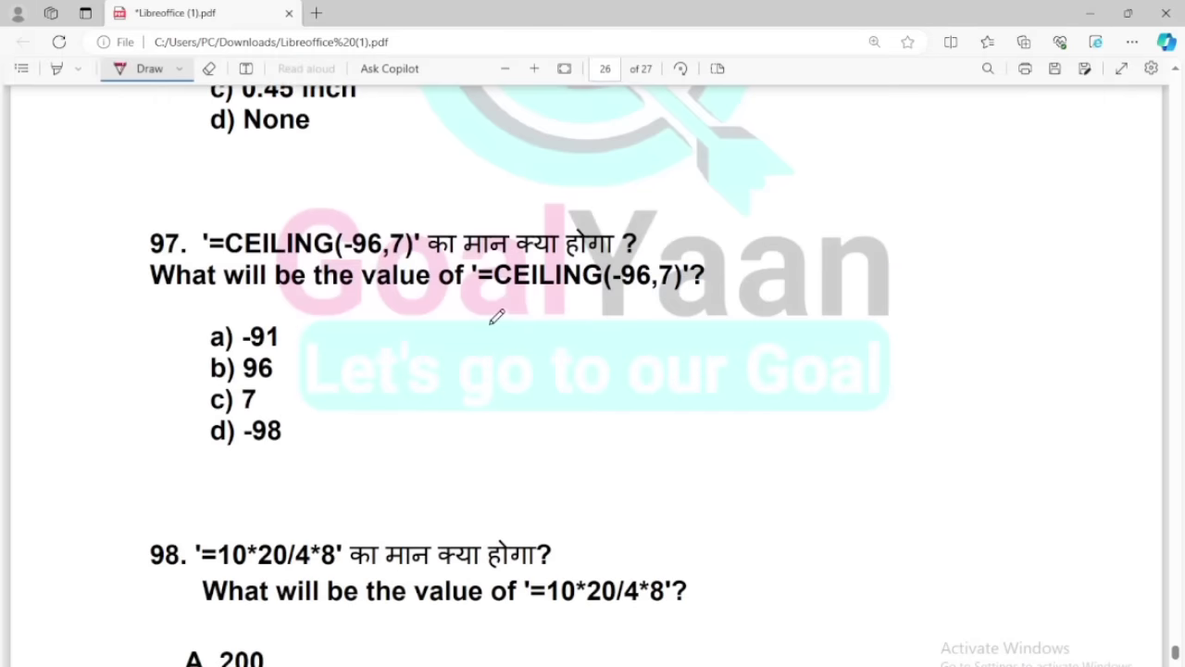
Hide all annotations in the PDF and copy the formula =CEILING(-96,7) from question 97.
click(1150, 74)
click(1068, 124)
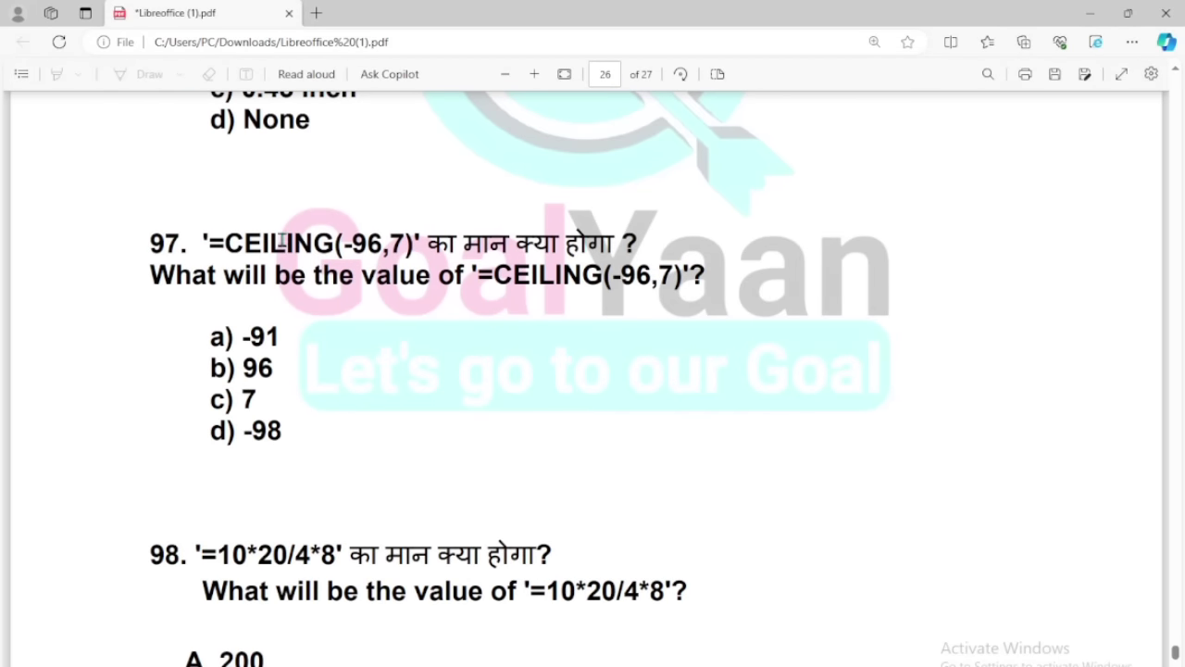
drag(209, 243, 416, 246)
key(ctrl+c)
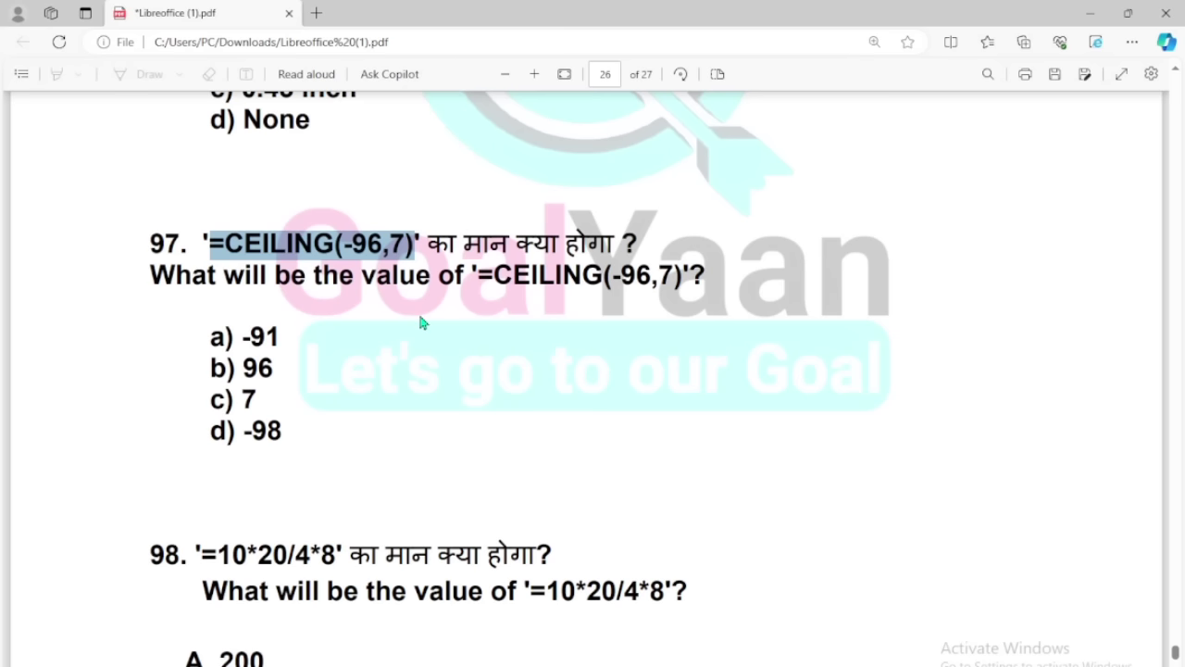
Show the annotations again, draw an arrow from 7 to -96 in question 97's formula, and switch to LibreOffice Calc.
click(1151, 74)
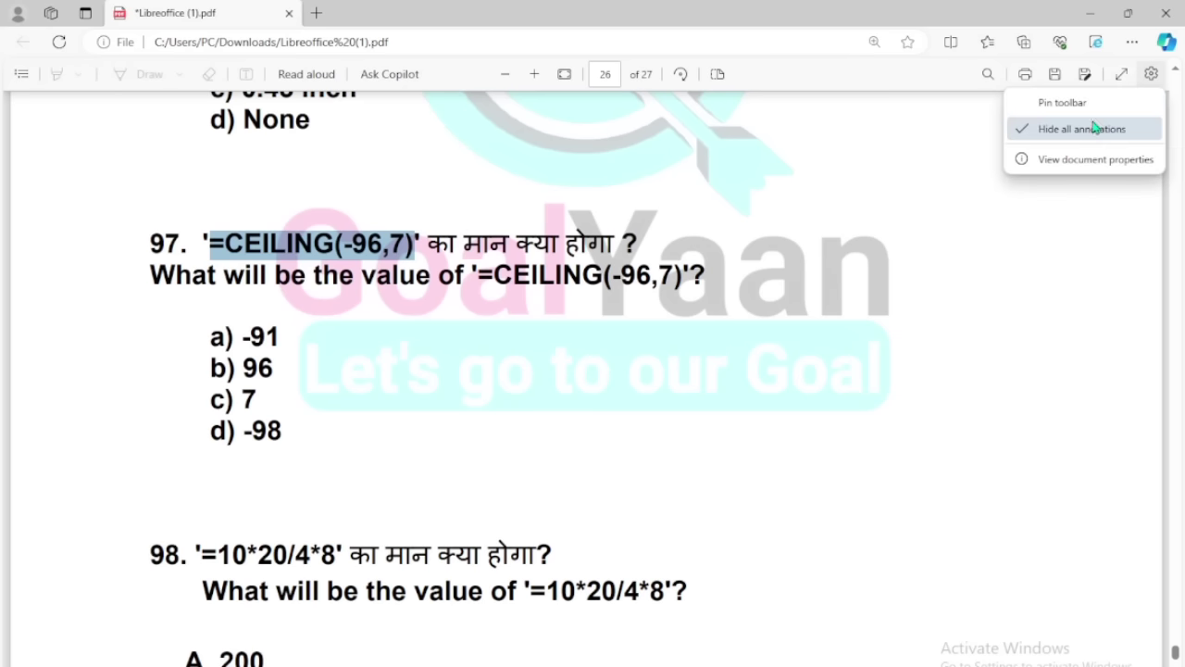
click(1094, 128)
click(163, 79)
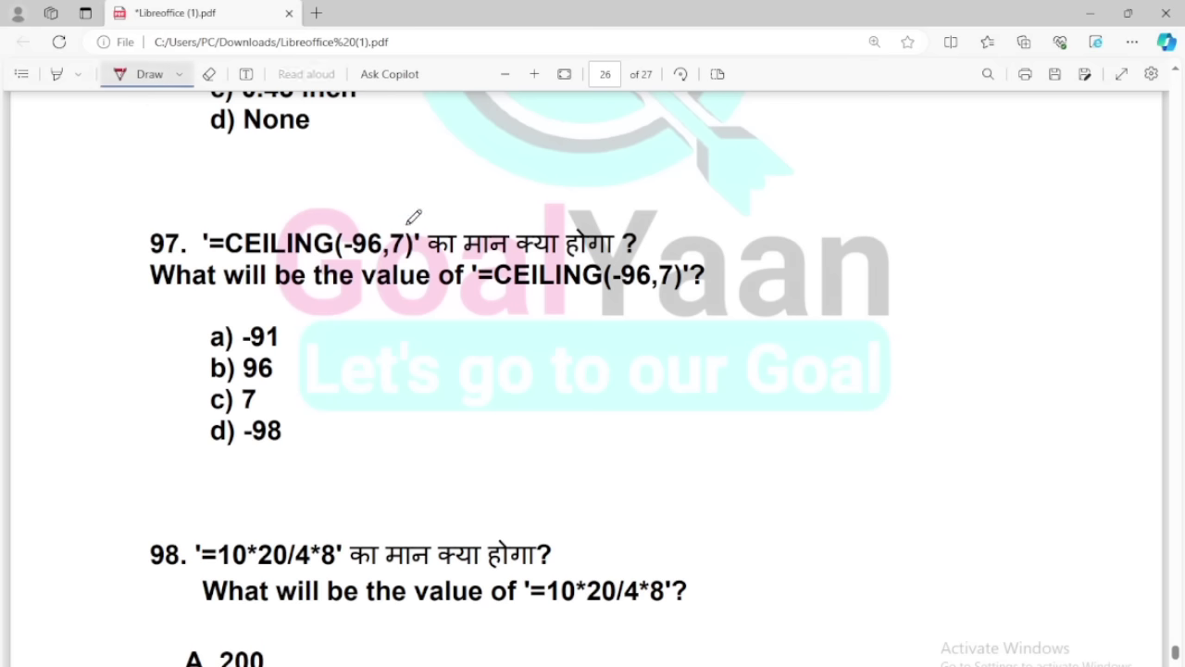
mouse_move(402, 235)
mouse_down()
mouse_move(374, 196)
mouse_move(359, 221)
mouse_move(374, 214)
mouse_up()
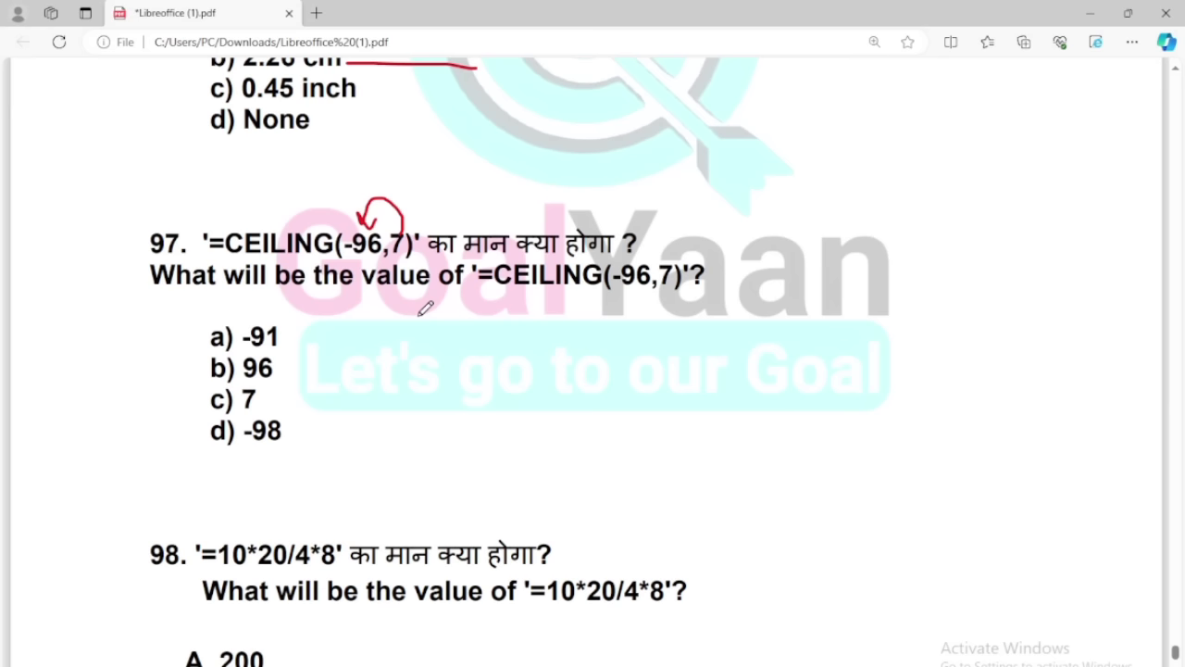
key(alt+Tab)
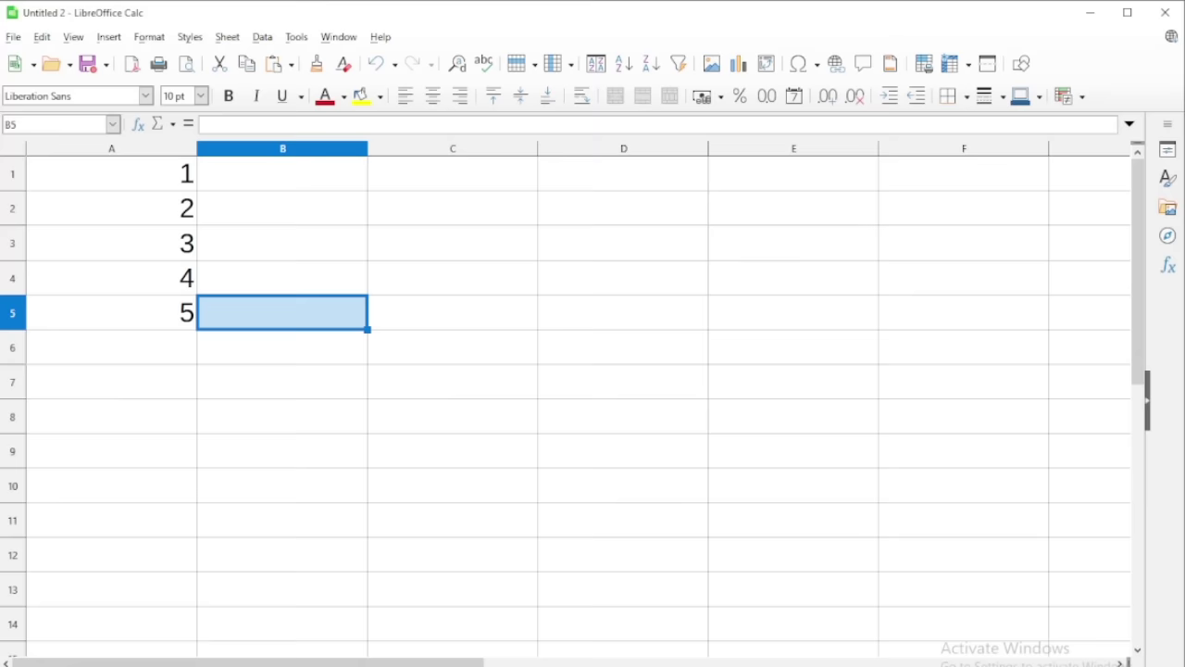
Paste the copied formula =CEILING(-96,7) into cell B5, check its text, and widen column B.
key(ctrl+v)
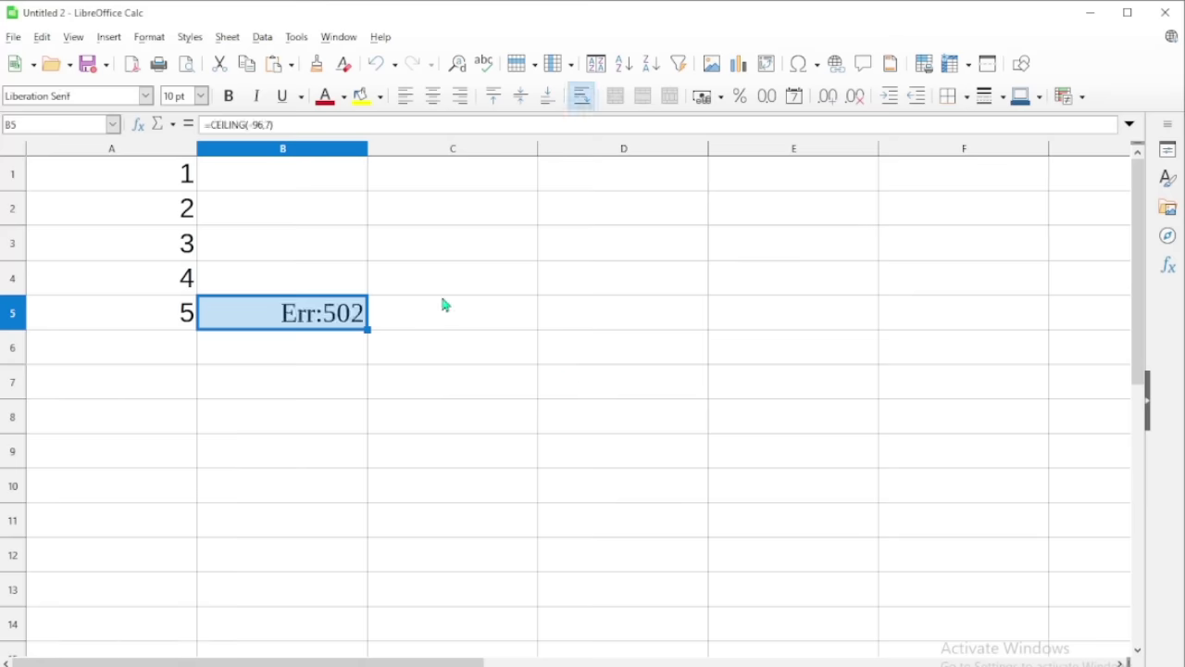
double_click(313, 316)
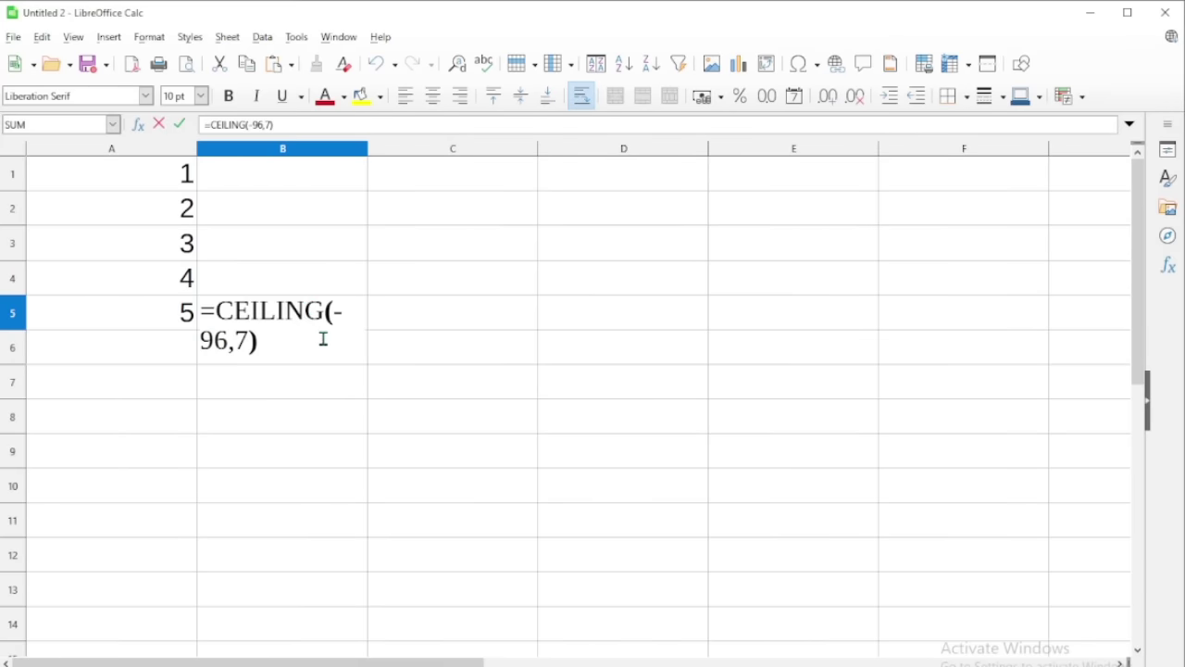
click(205, 342)
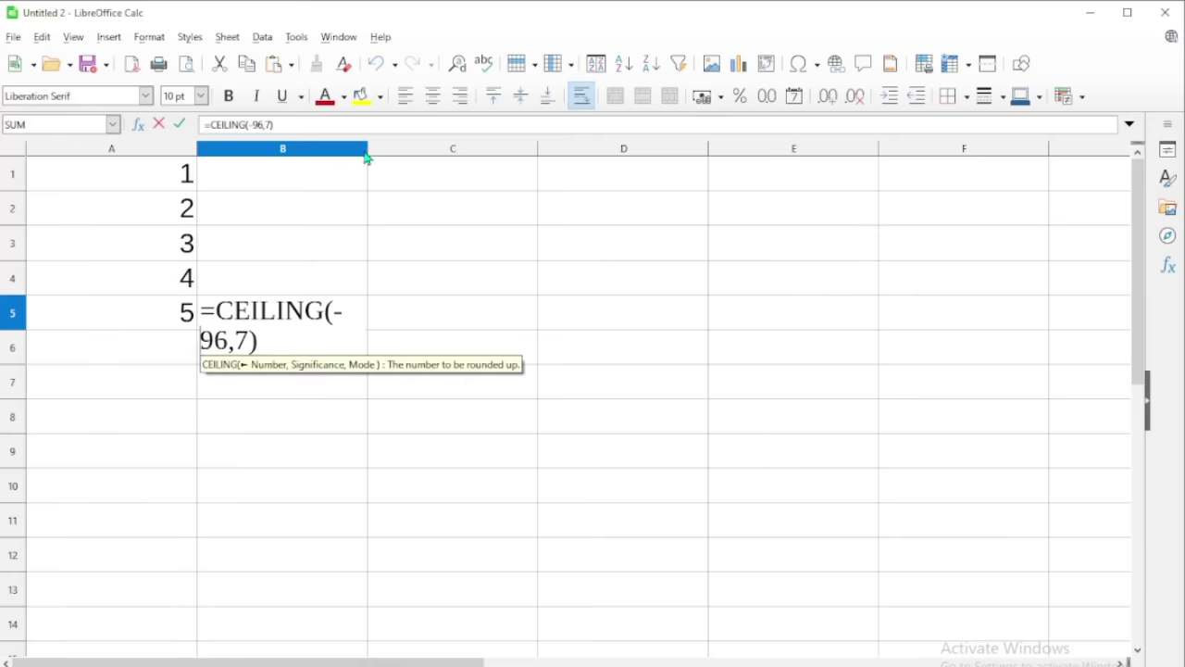
key(Return)
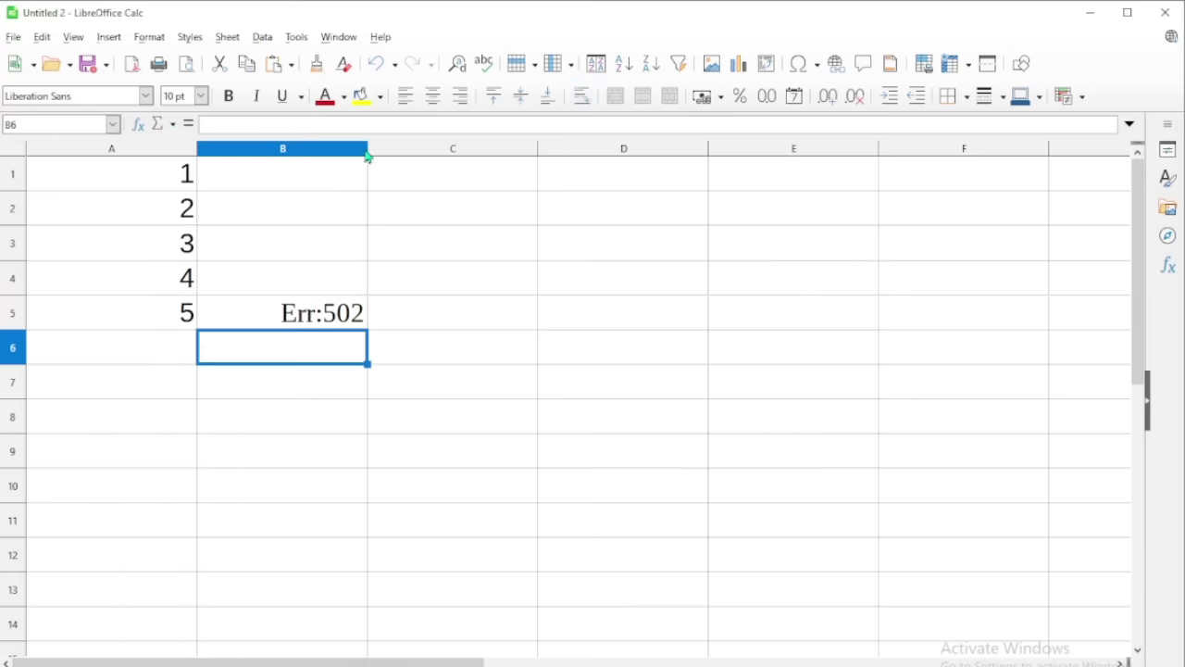
drag(368, 148, 444, 148)
Remove the minus sign from the number in B5's formula so that it reads =CEILING(96,7).
double_click(376, 311)
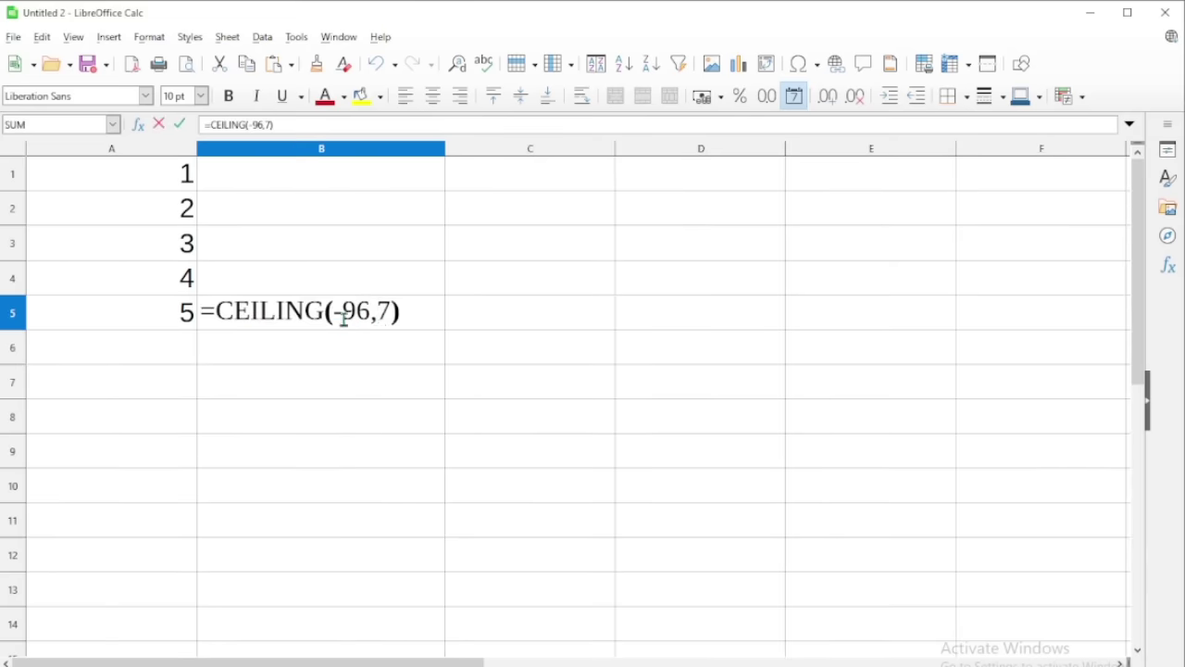
click(342, 311)
key(BackSpace)
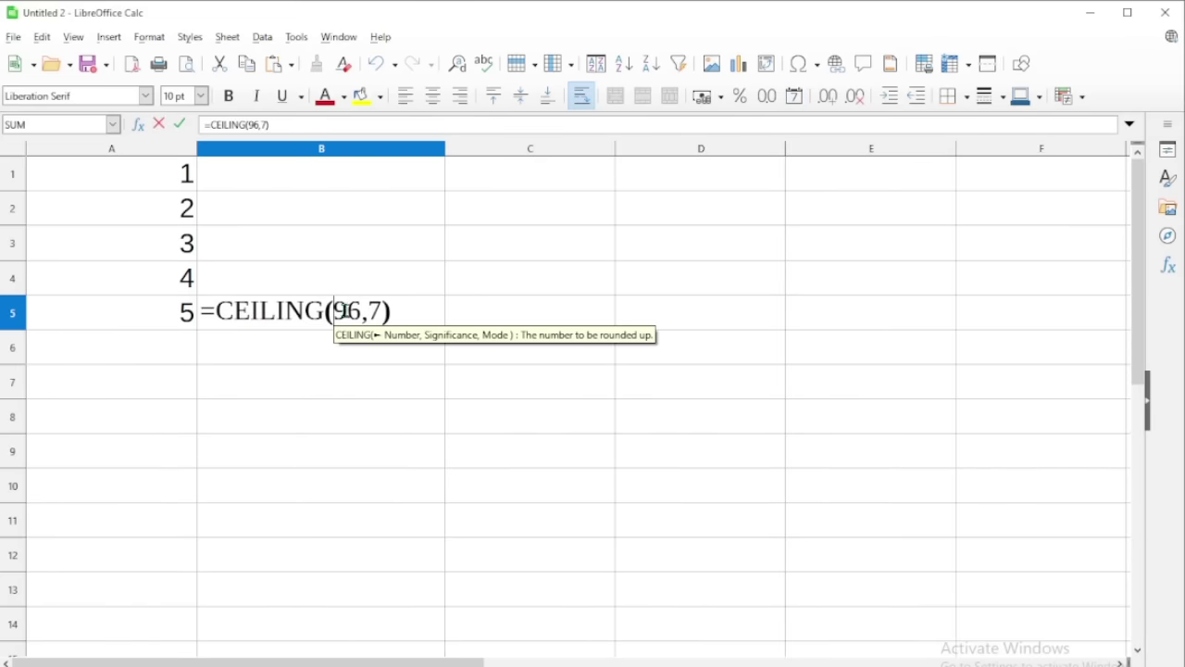
key(Return)
click(416, 309)
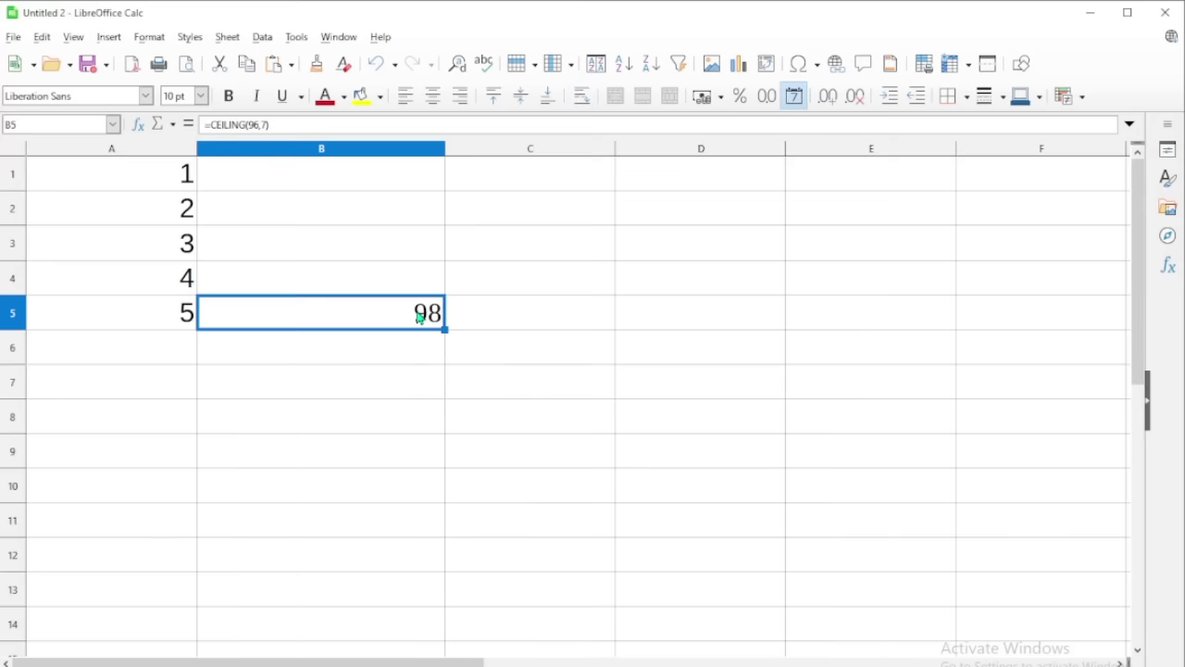
Copy the full formula text =CEILING(96,7) from cell B5 and leave the cell.
double_click(392, 319)
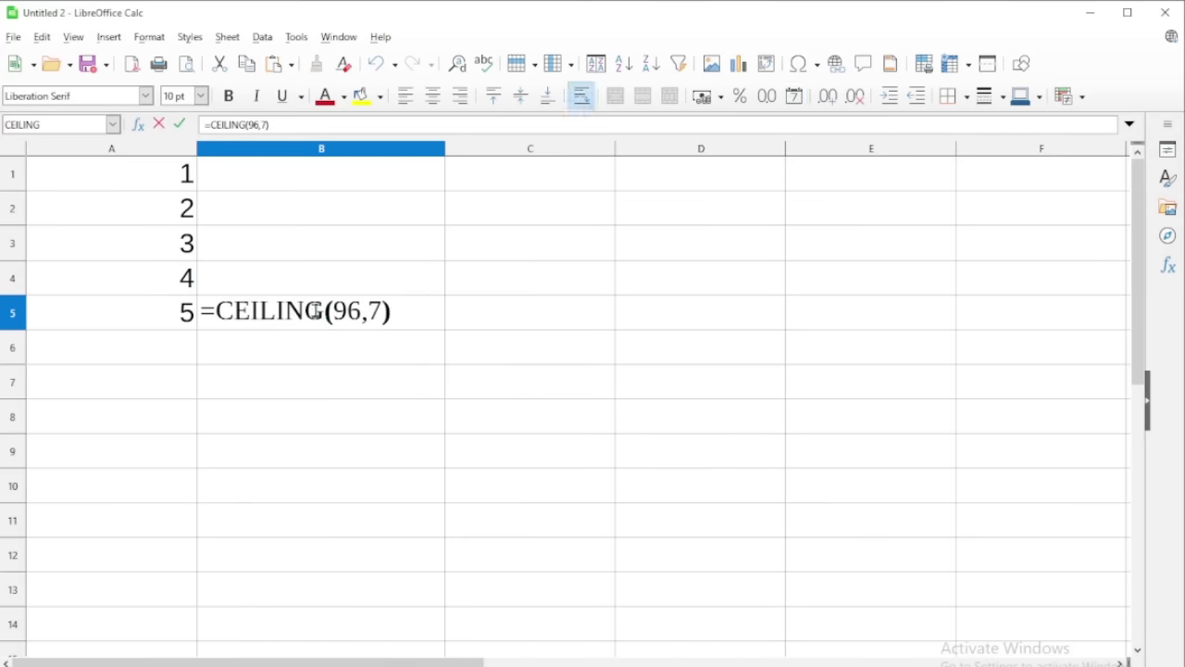
click(317, 311)
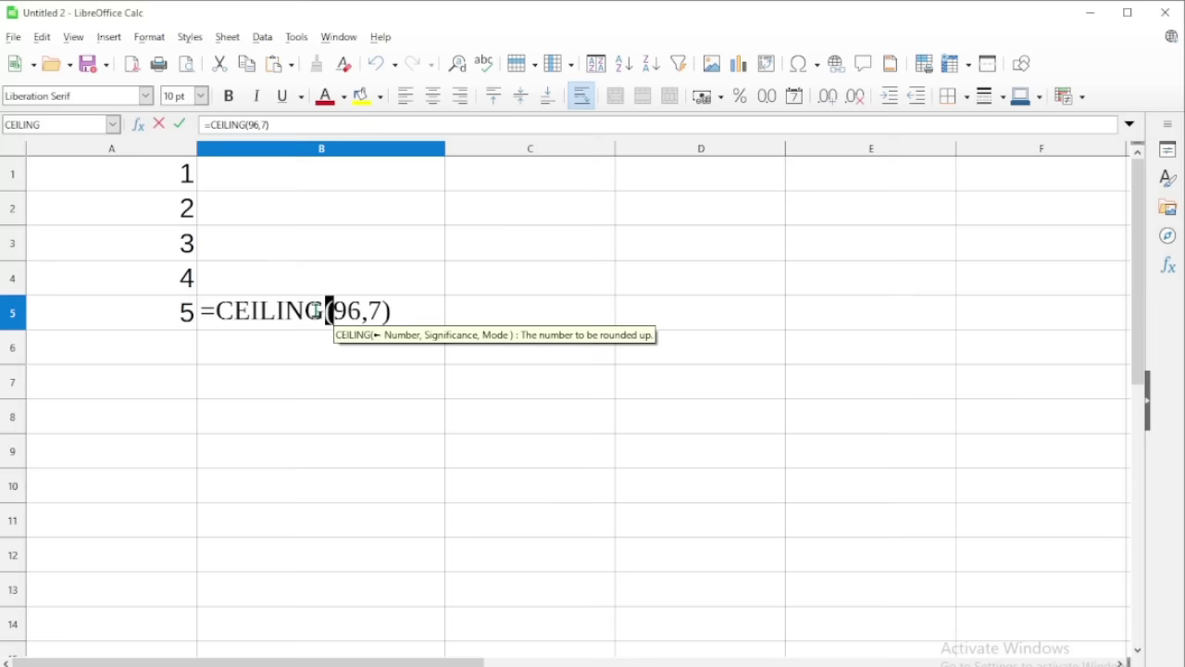
triple_click(318, 312)
key(ctrl+c)
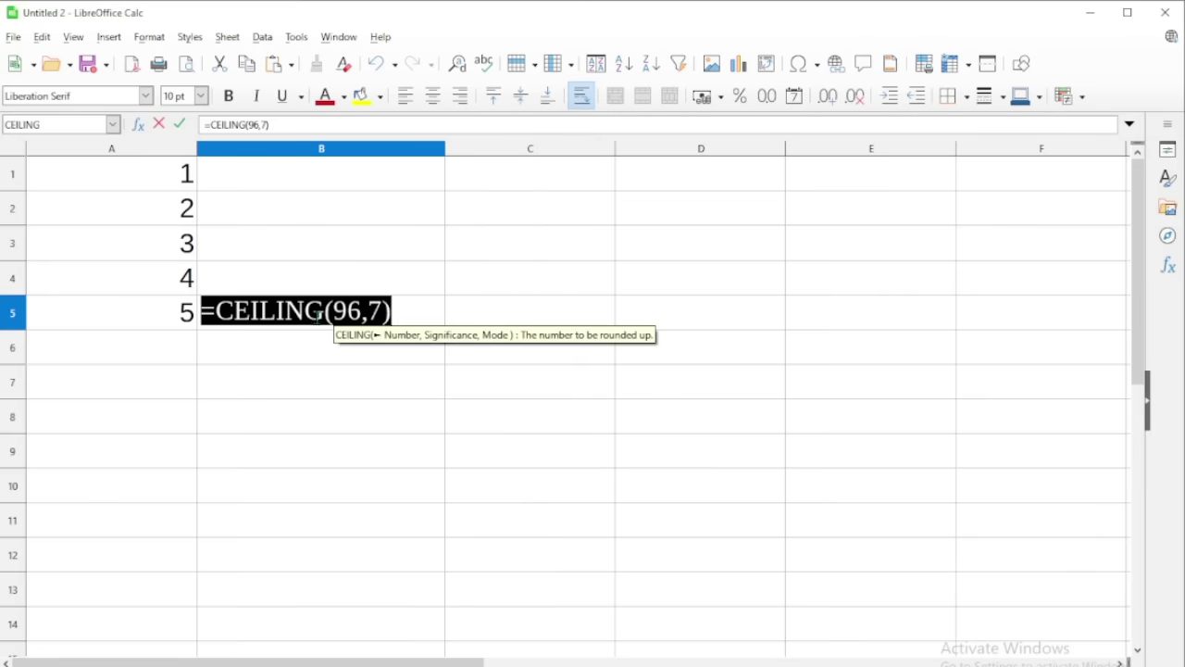
key(Return)
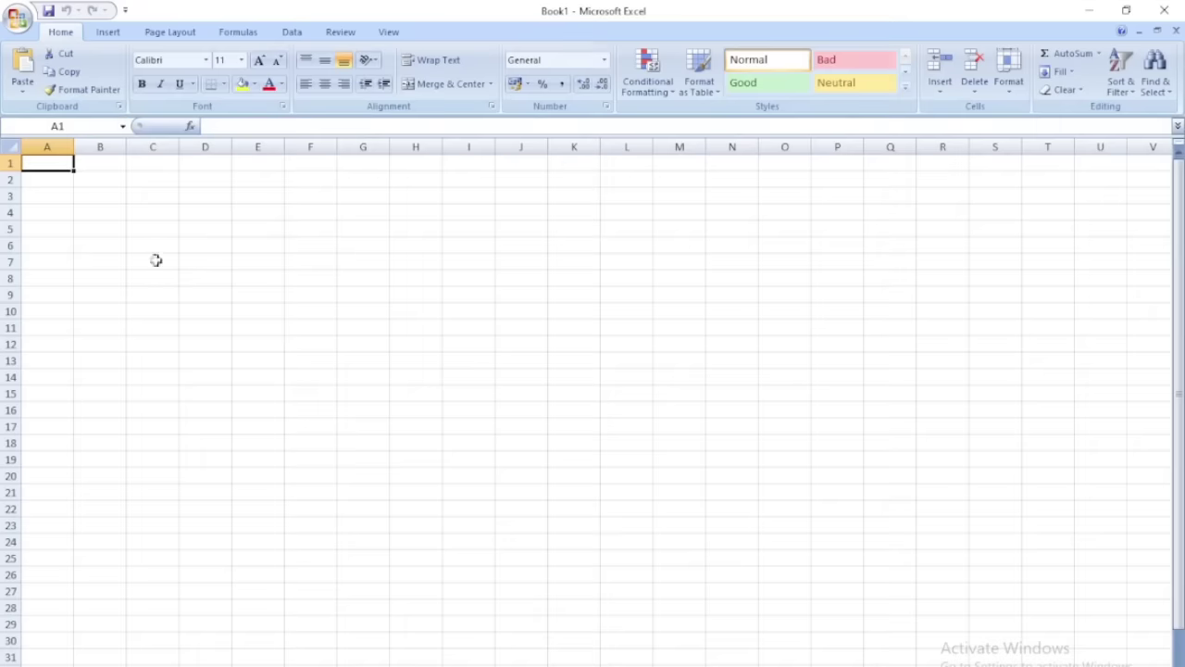
Switch to Microsoft Excel, paste the formula =CEILING(96,7) into cell B2 and widen column B.
click(191, 220)
ctrl+scroll(191, 219, up, 9)
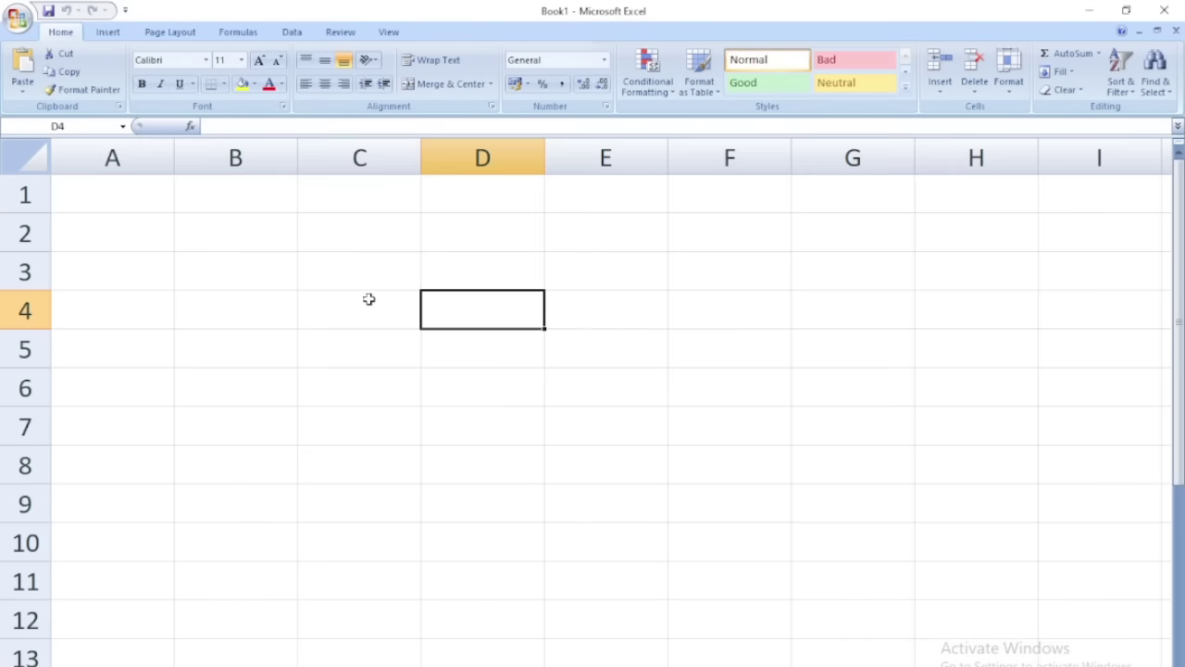
click(241, 244)
key(ctrl+v)
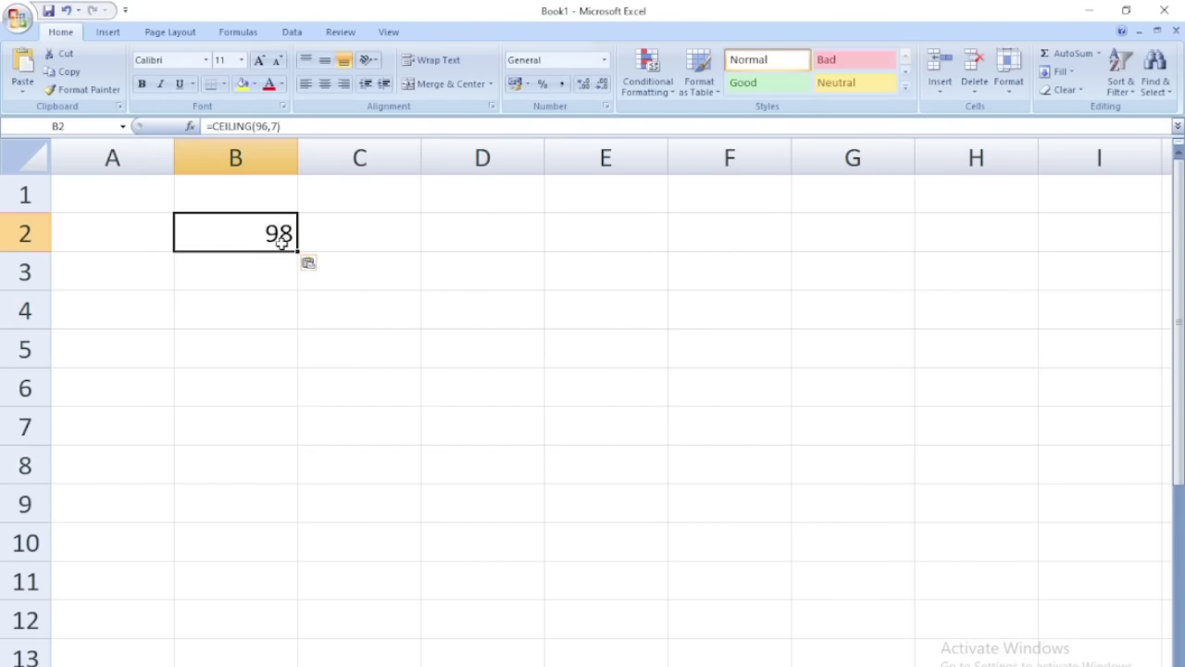
drag(303, 157, 426, 158)
Change the formula in cell B2 to =CEILING(-96,7) and reopen it to review its arguments.
double_click(359, 234)
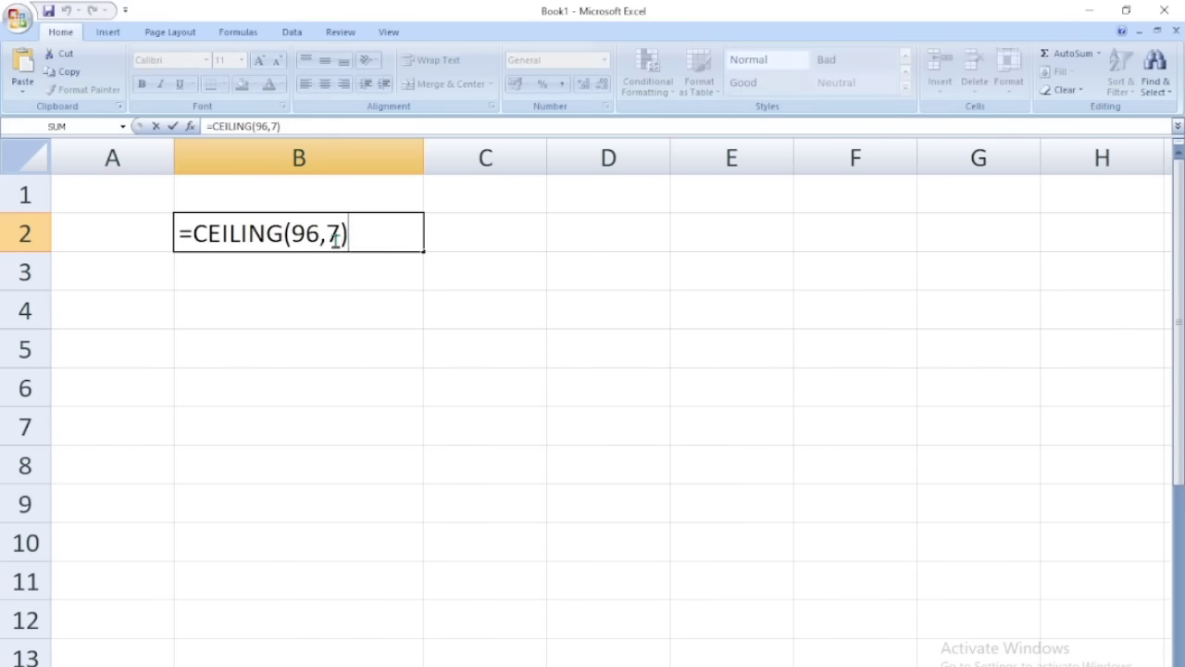
click(293, 234)
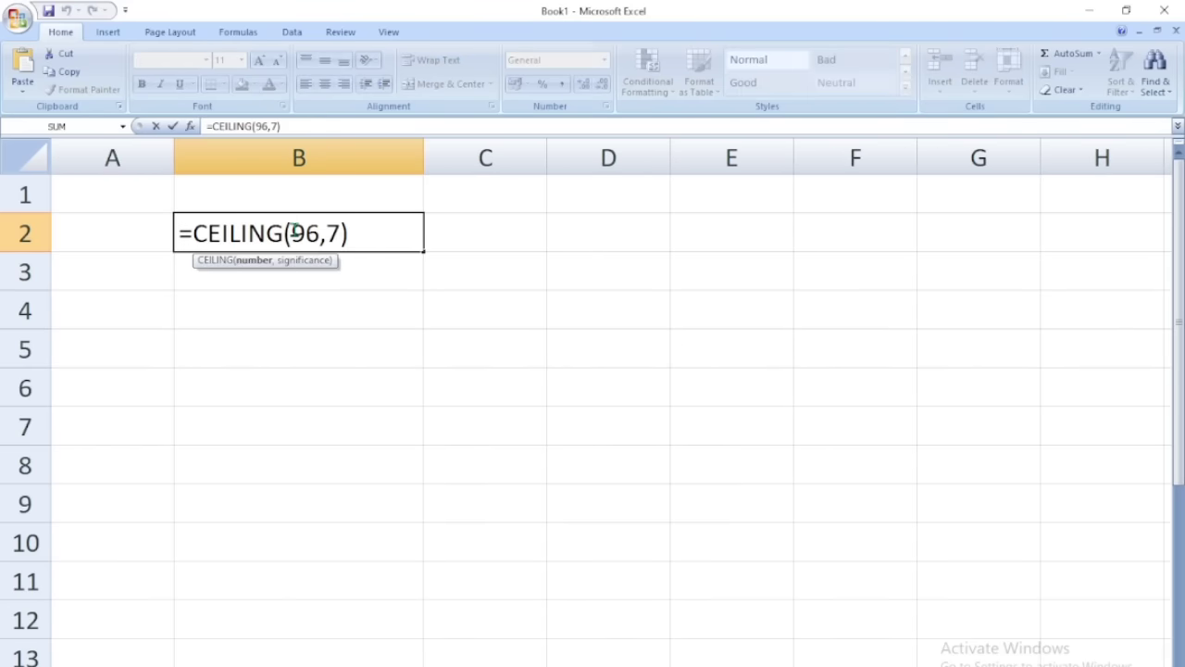
text(-)
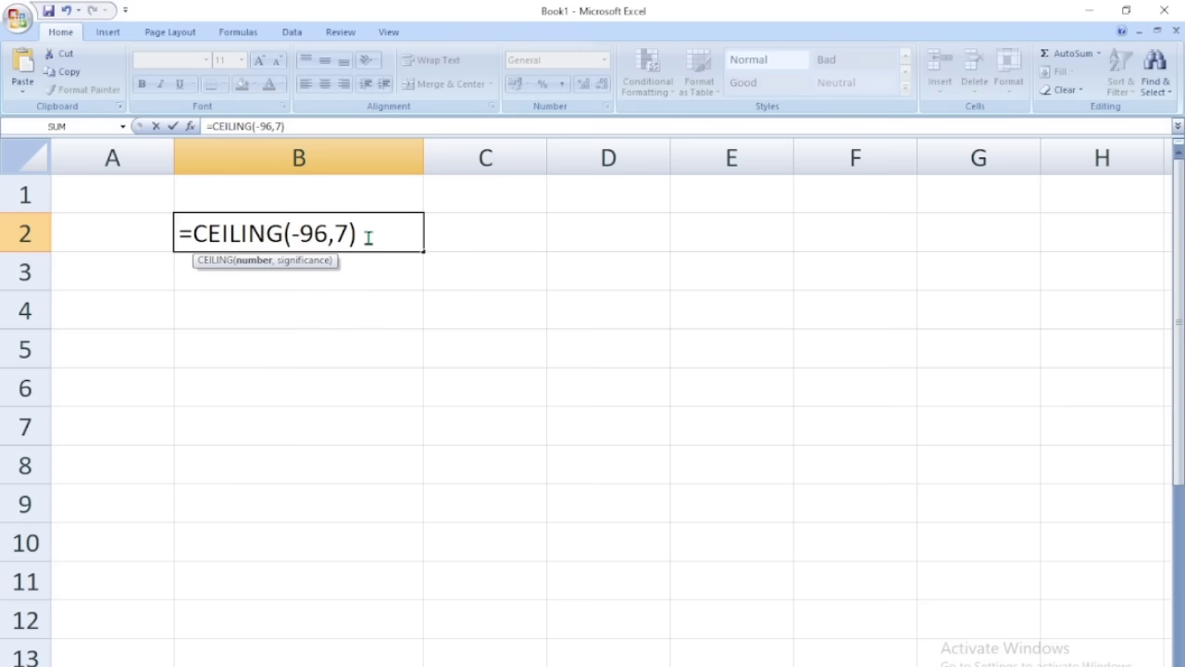
key(Return)
double_click(315, 233)
key(Return)
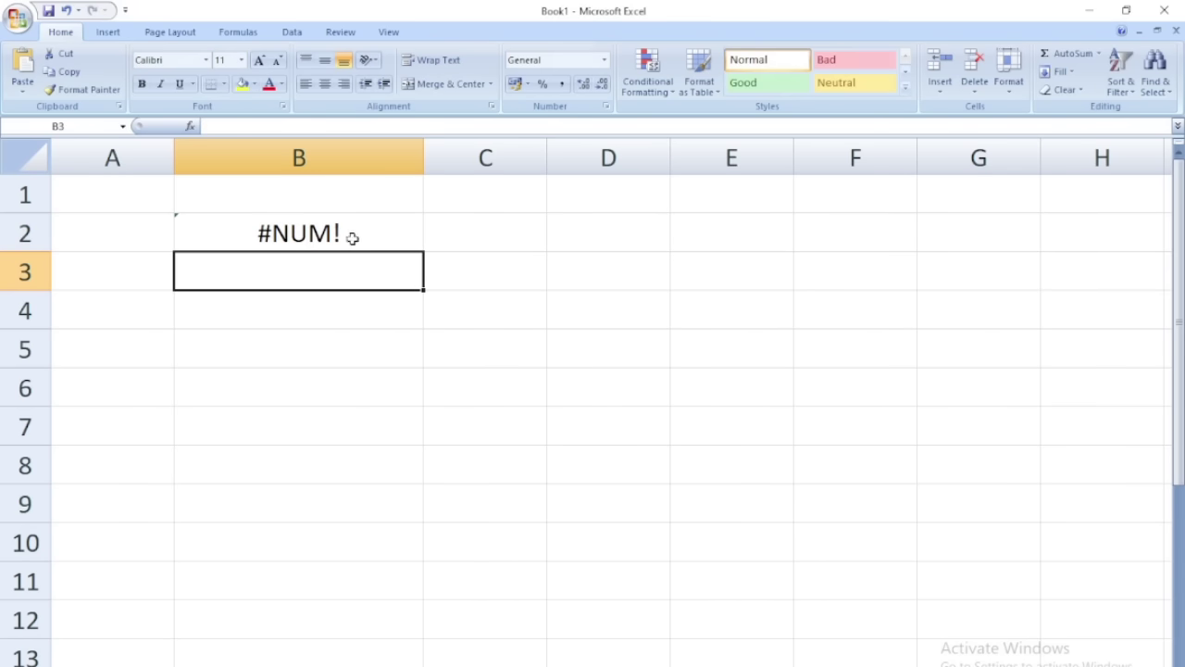
double_click(330, 239)
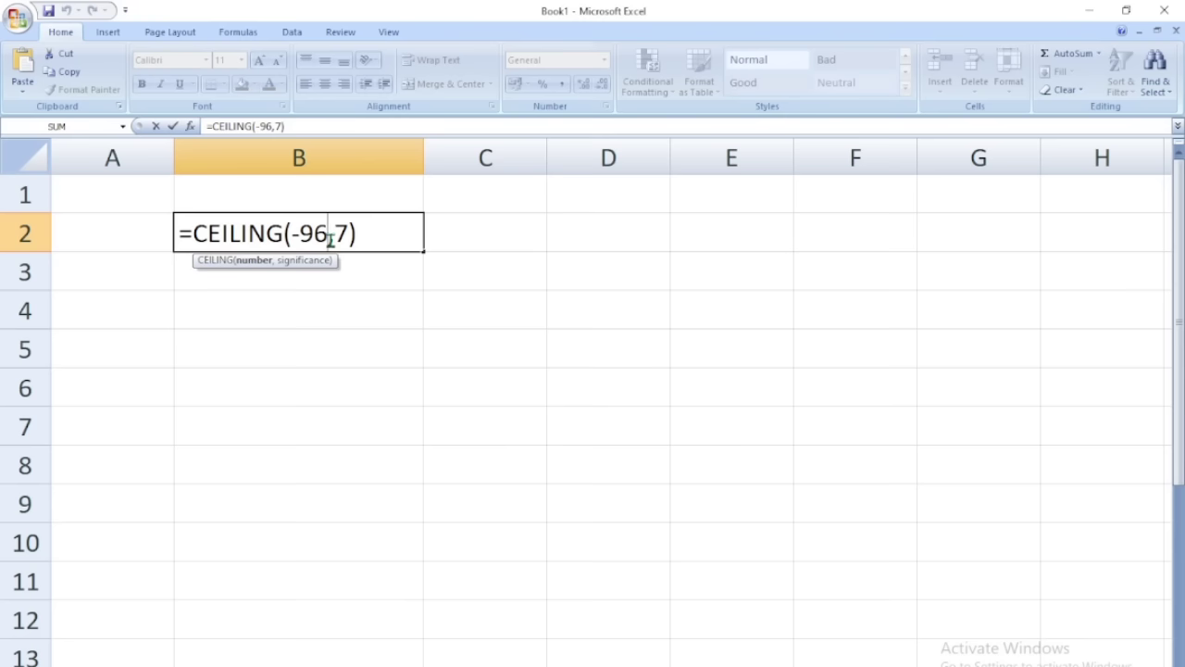
Switch to the PDF, then circle and tick option a, -91, for question 97.
click(368, 410)
scroll(367, 389, down, 2)
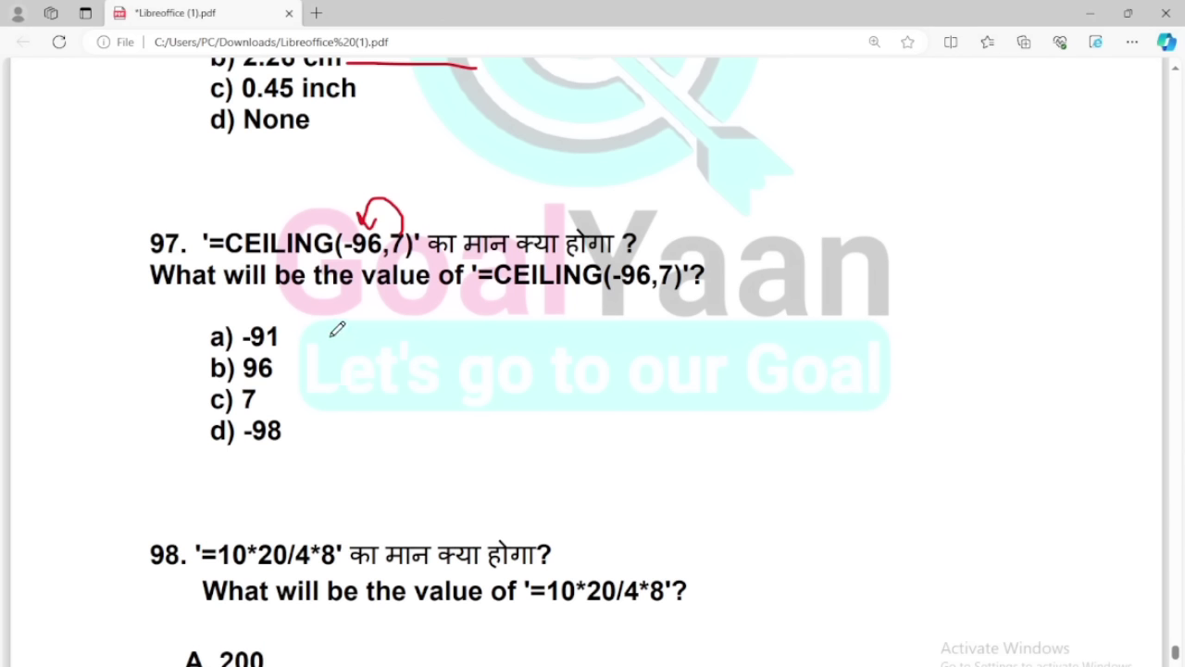
mouse_move(296, 319)
mouse_down()
mouse_move(213, 310)
mouse_move(199, 359)
mouse_move(326, 340)
mouse_move(278, 311)
mouse_move(385, 325)
mouse_up()
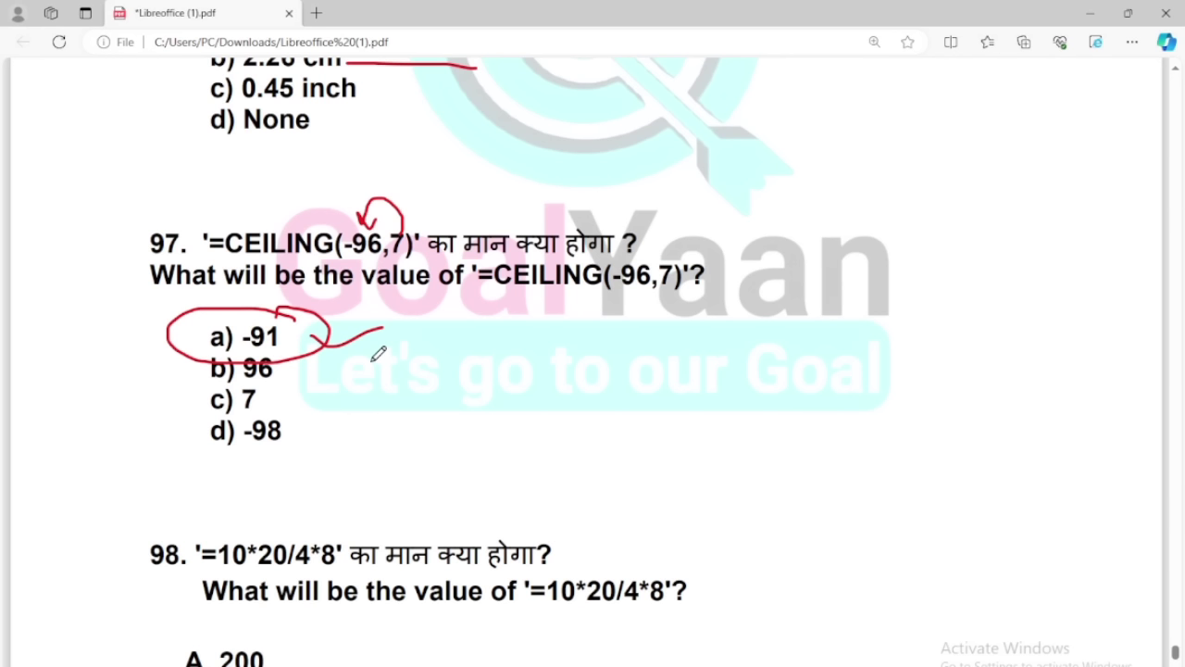
Draw lines above 10*20 and 4*8 in question 98's formula.
scroll(379, 354, down, 3)
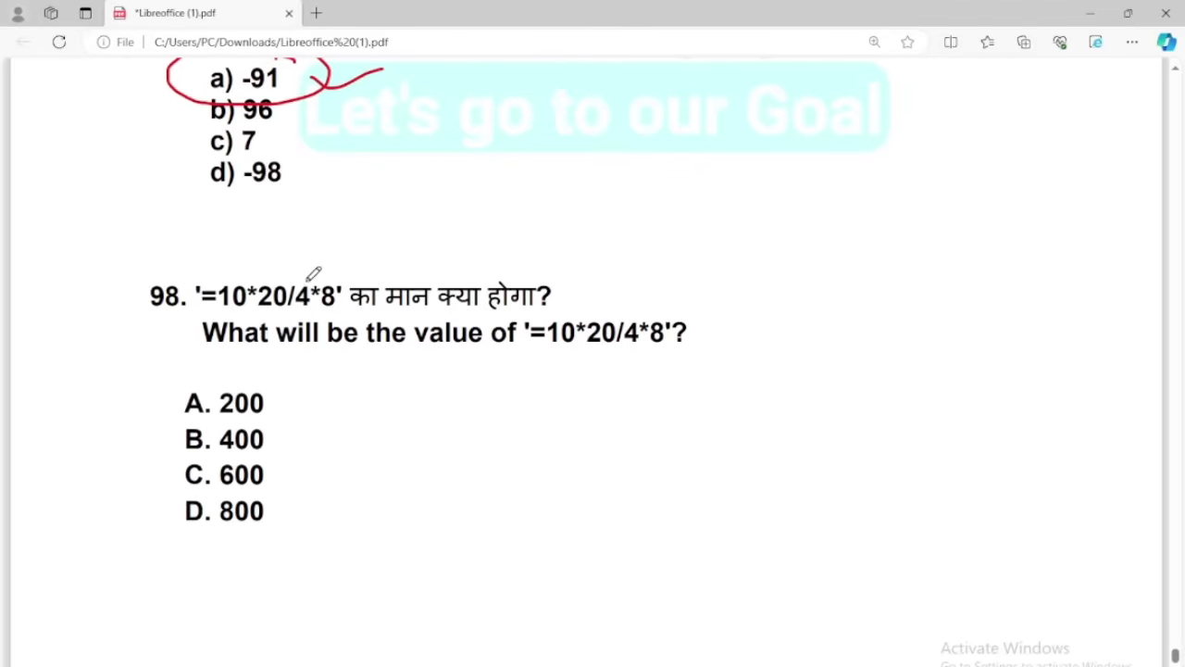
drag(287, 280, 218, 276)
drag(305, 276, 350, 276)
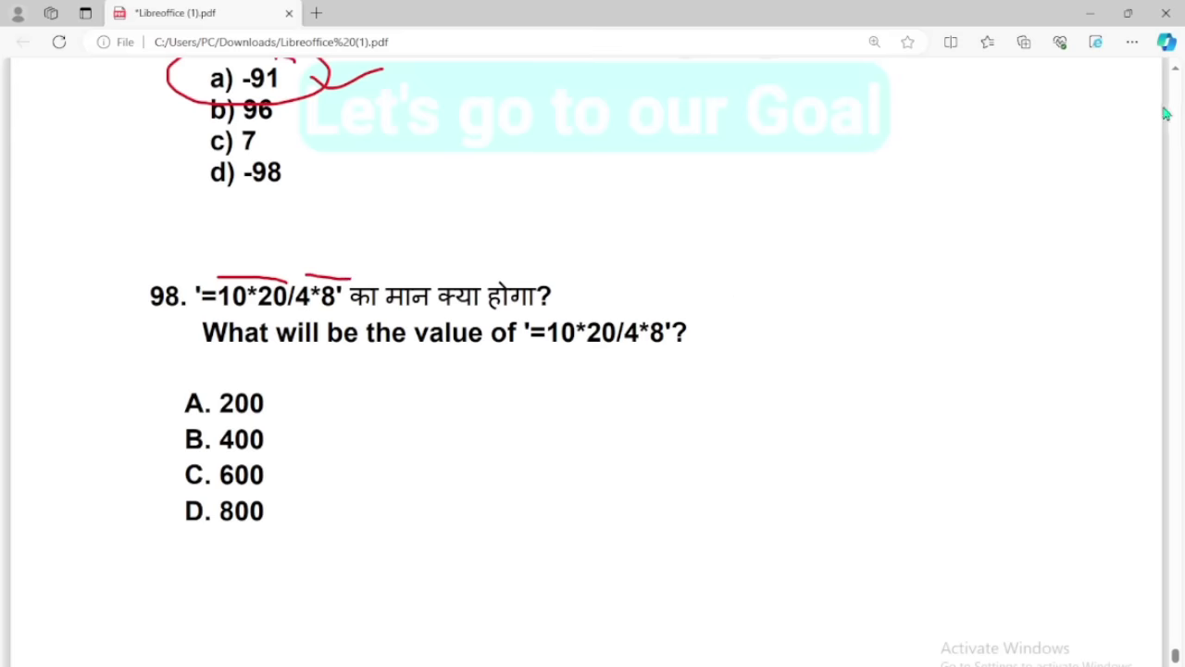
Hide all annotations in the PDF and copy the formula =10*20/4*8 from question 98.
click(1151, 74)
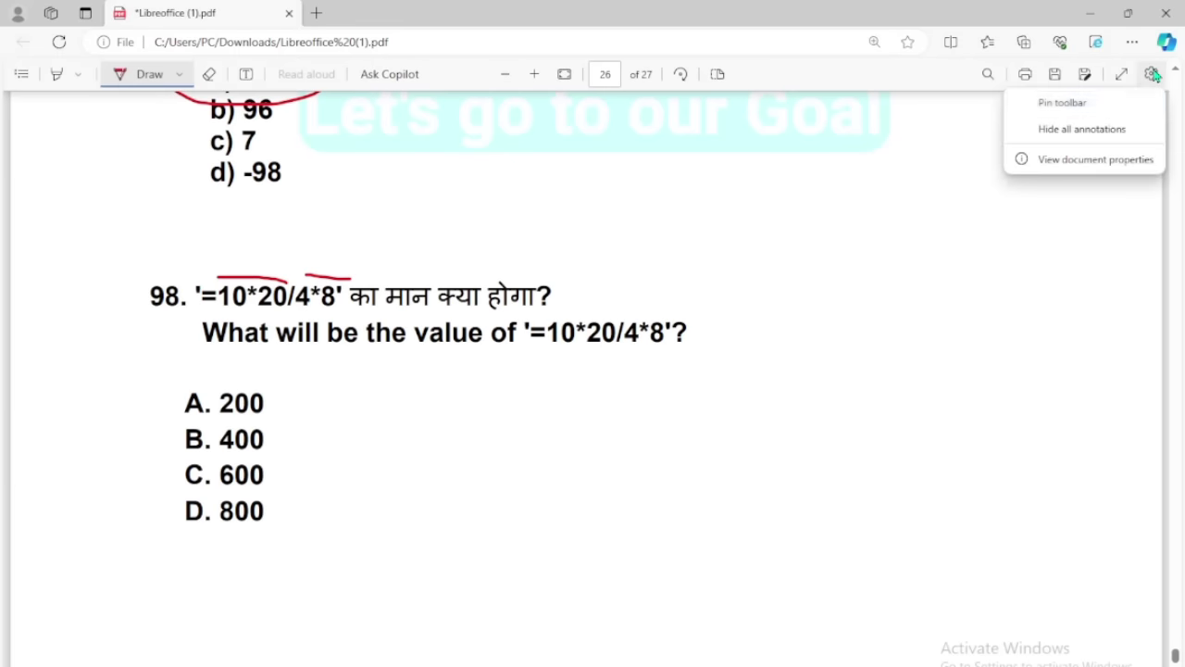
click(1082, 129)
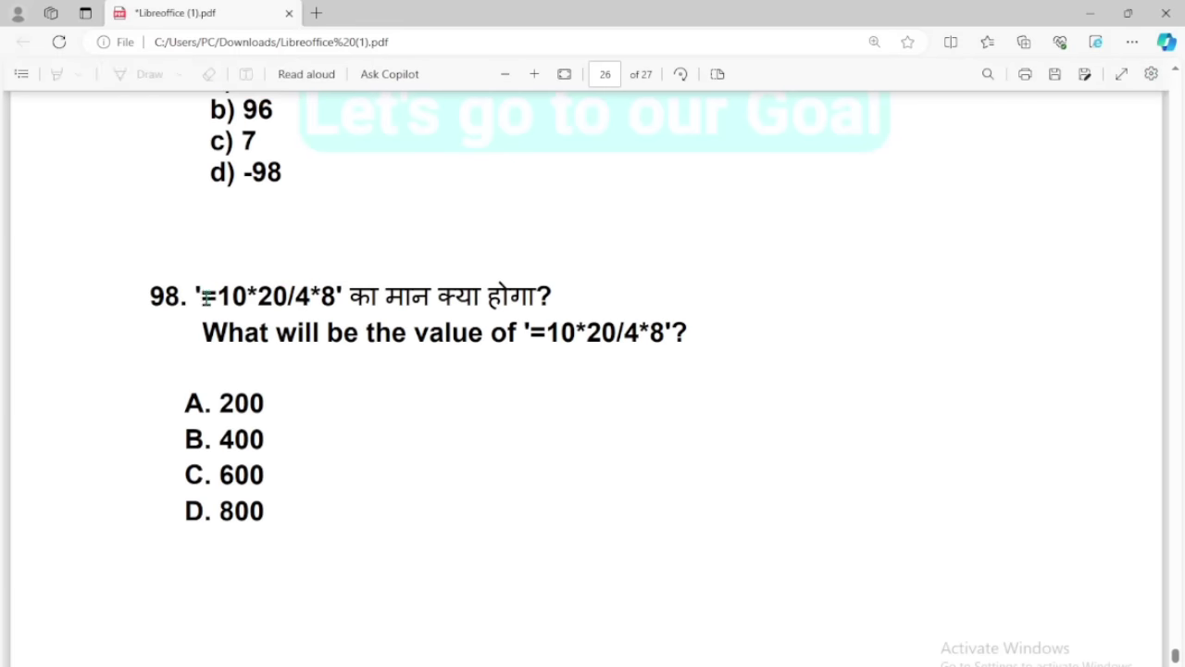
drag(205, 296, 335, 297)
key(ctrl+c)
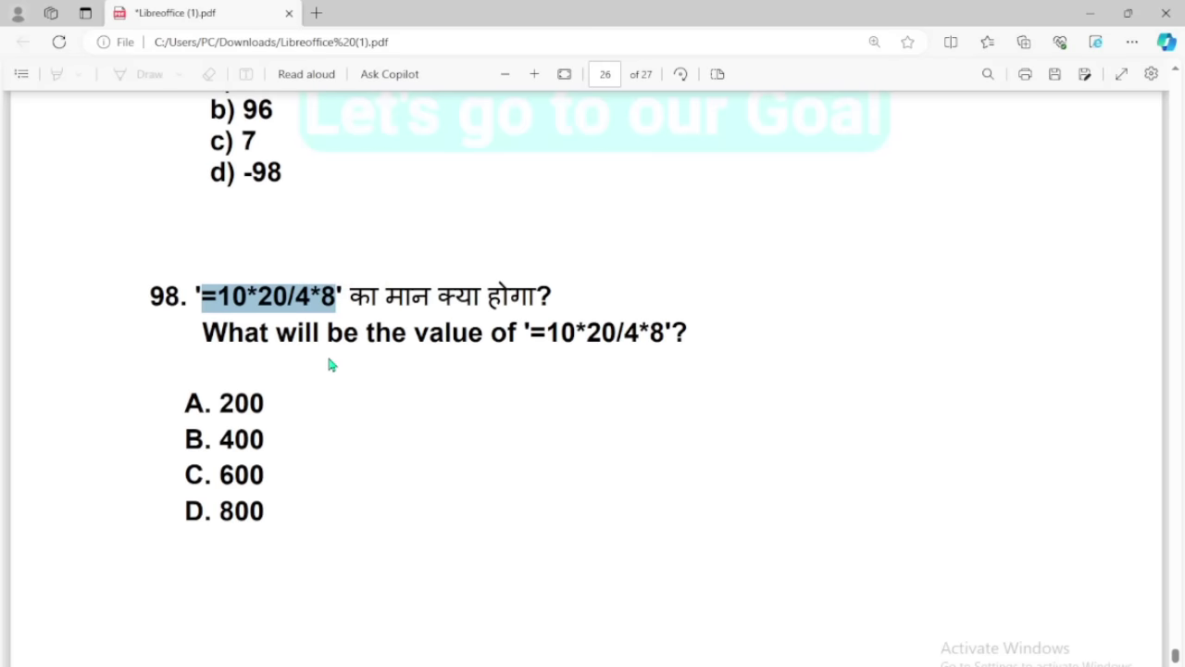
click(315, 328)
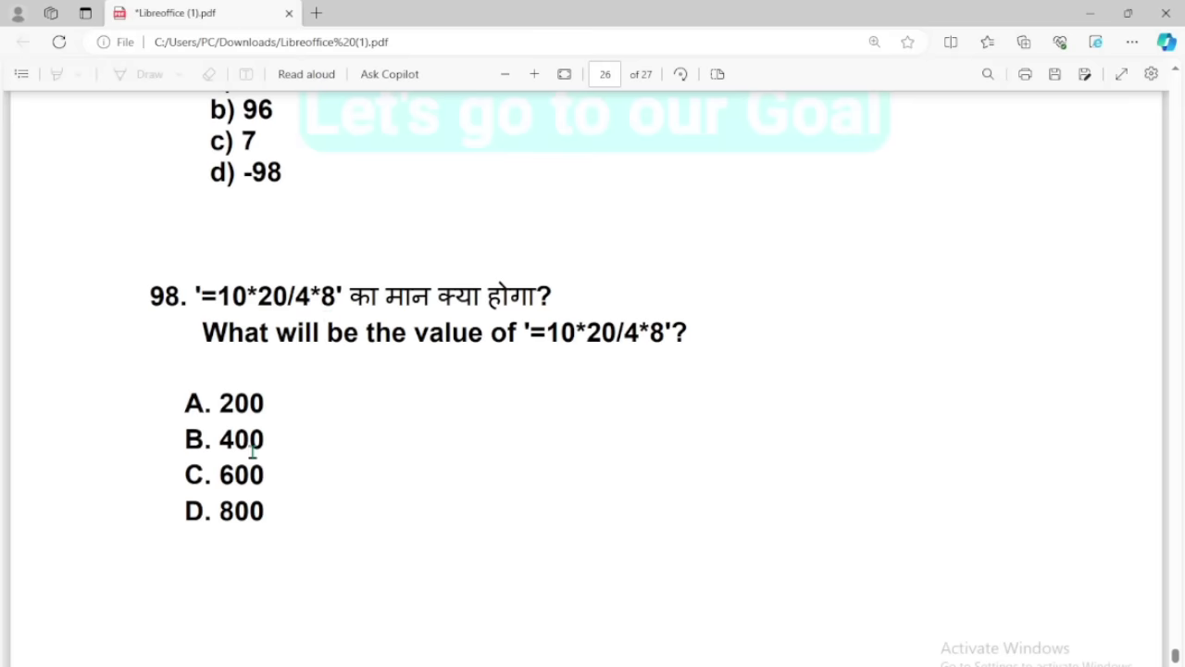
Switch to LibreOffice Calc and paste the formula =10*20/4*8 into cell C5.
key(alt+Tab)
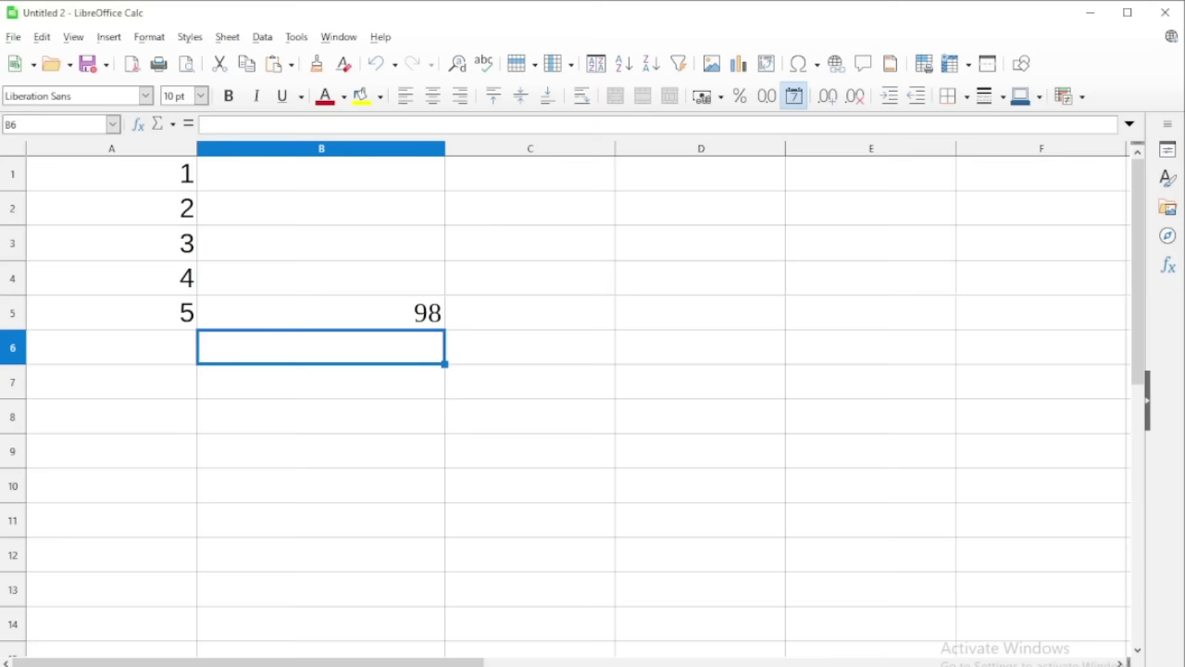
click(527, 317)
key(ctrl+v)
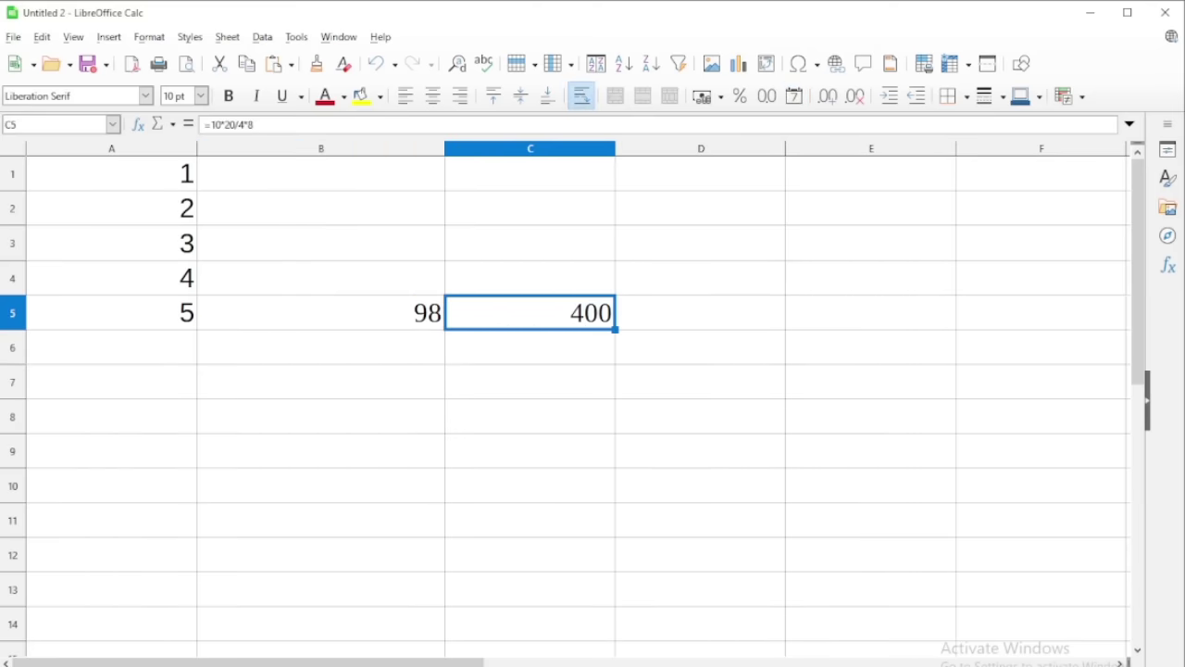
Return to the PDF, show all annotations again and activate the Draw tool.
key(alt+Tab)
mouse_move(134, 73)
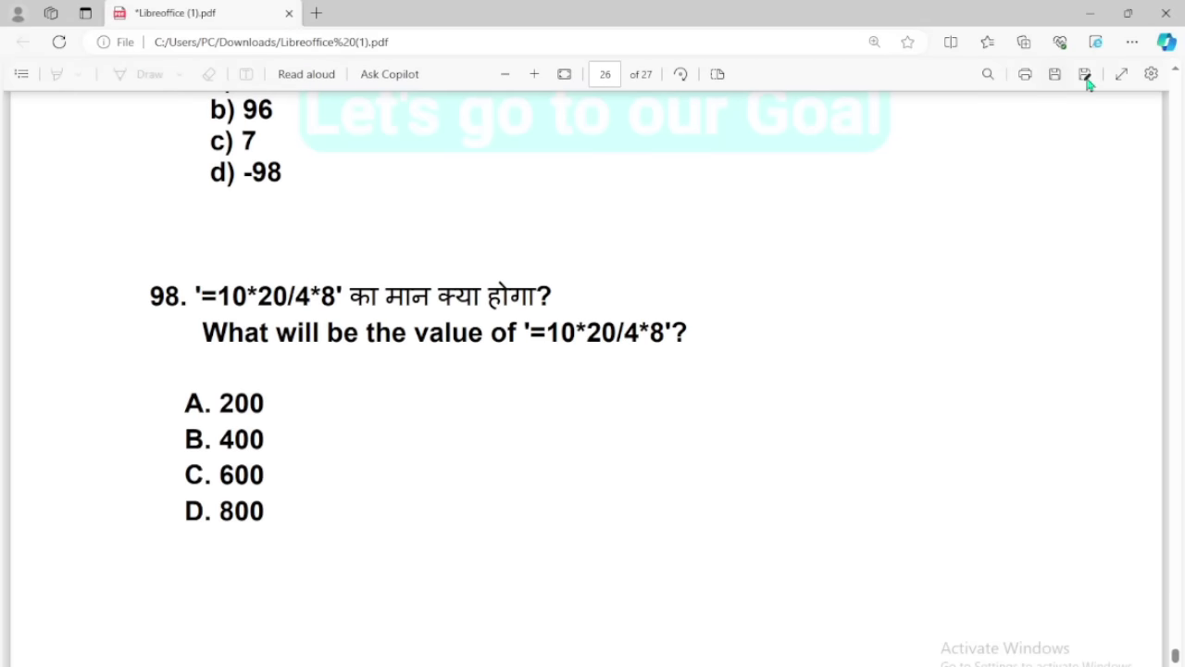
click(1150, 74)
click(1105, 129)
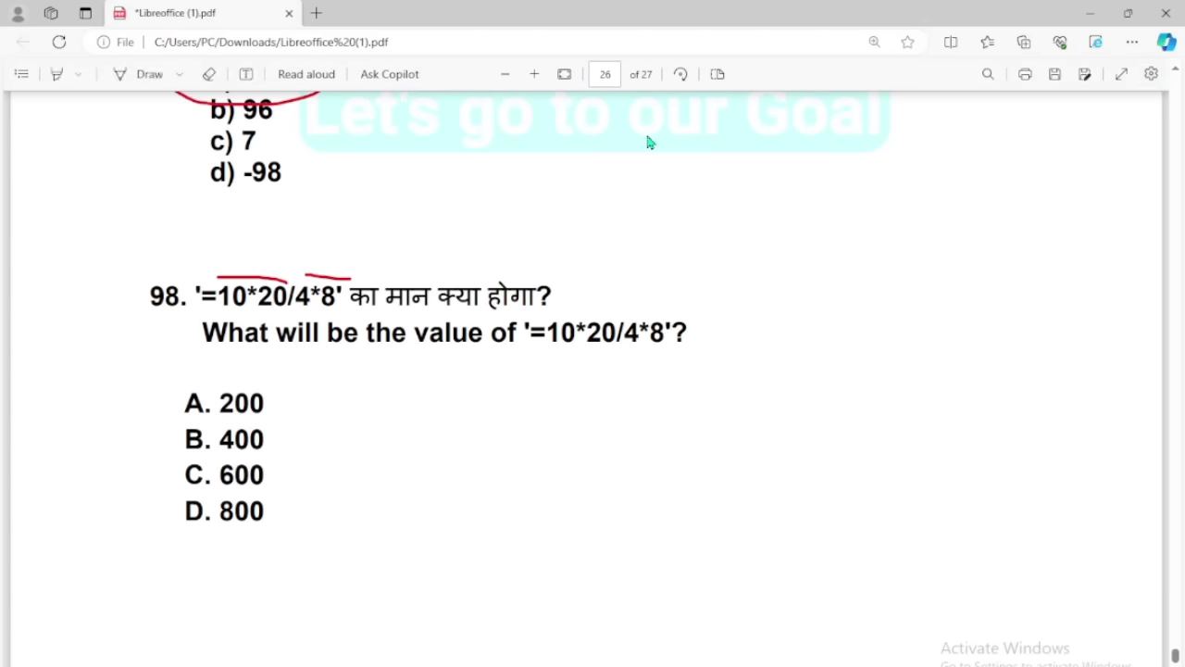
click(144, 74)
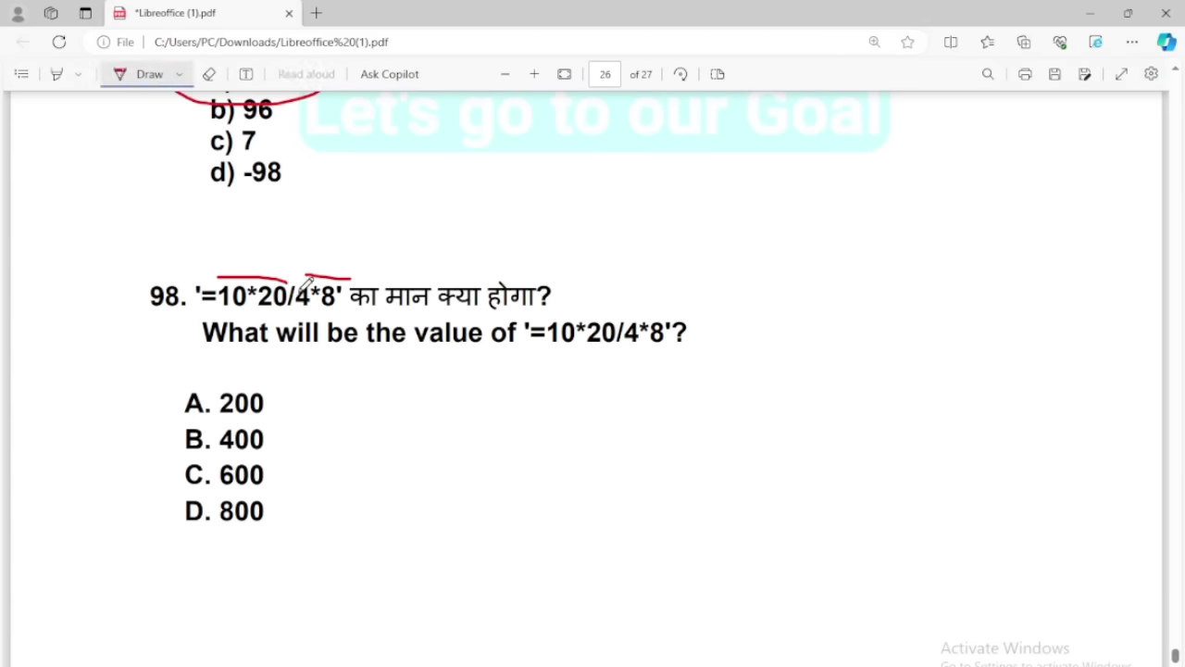
Circle 4, strike out 20 and write 5 above it in question 98's formula, and mark option B, 400.
mouse_move(308, 280)
mouse_down()
mouse_move(326, 294)
mouse_move(303, 317)
mouse_move(302, 279)
mouse_move(343, 288)
mouse_move(367, 239)
mouse_up()
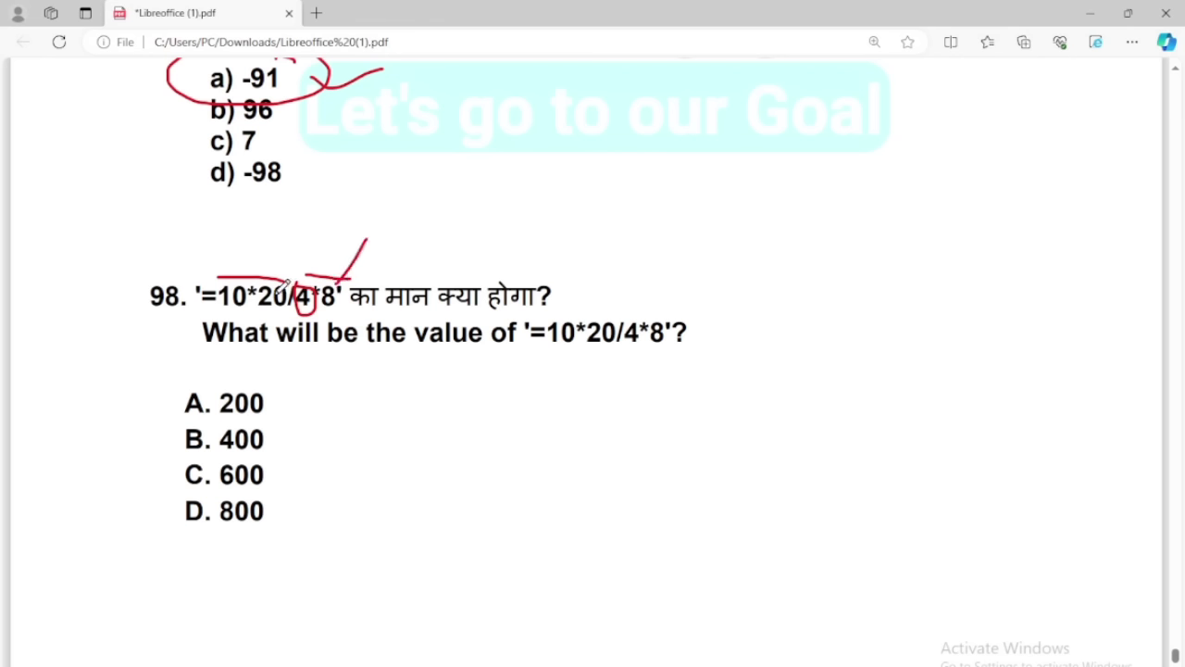
mouse_move(278, 242)
mouse_down()
mouse_move(294, 260)
mouse_move(274, 281)
mouse_up()
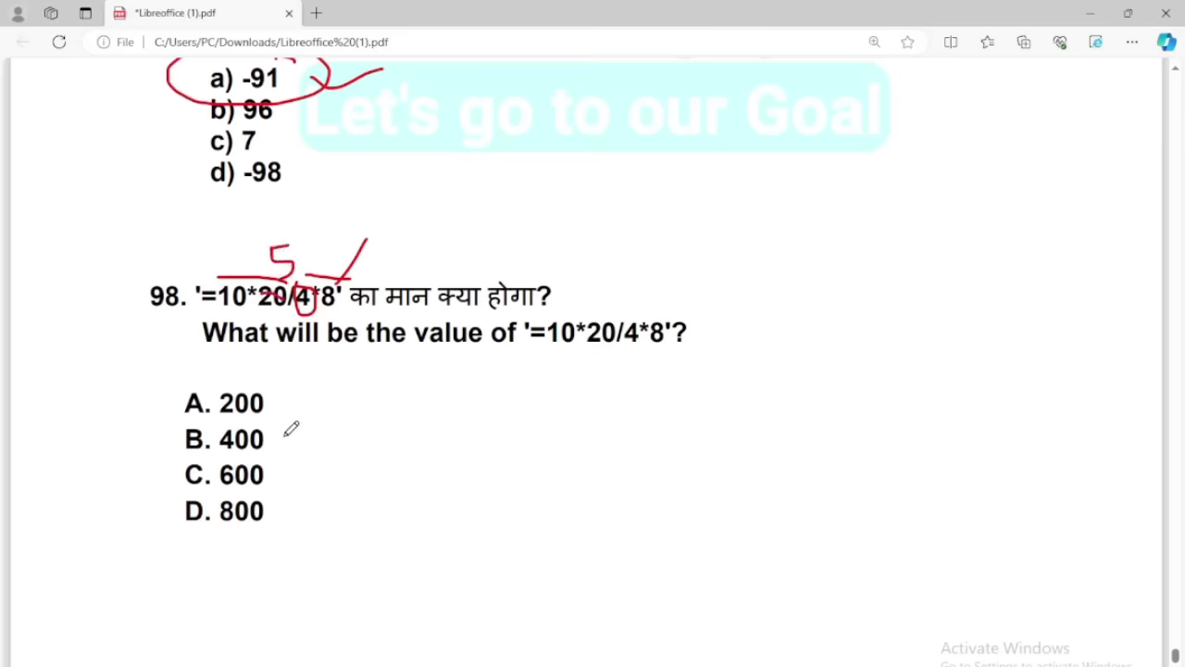
mouse_move(291, 426)
mouse_down()
mouse_move(173, 440)
mouse_move(294, 410)
mouse_up()
Switch to LibreOffice Calc, look at the Freeze Cells options and freeze the rows and columns at cell C5.
scroll(297, 414, down, 10)
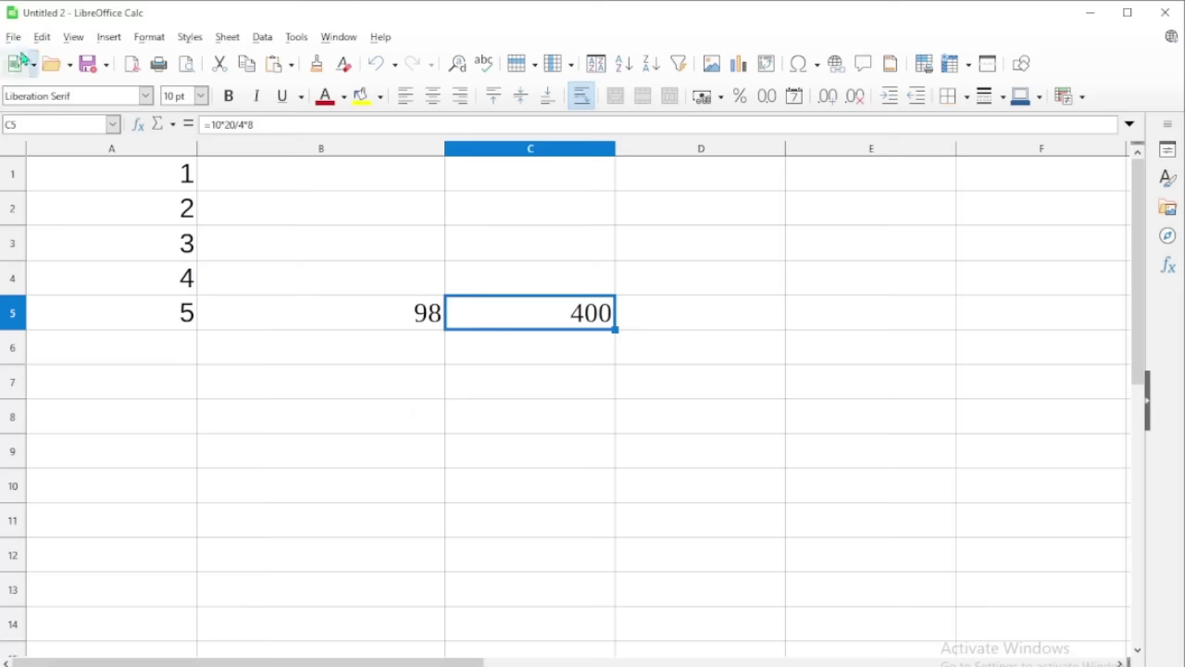
click(73, 39)
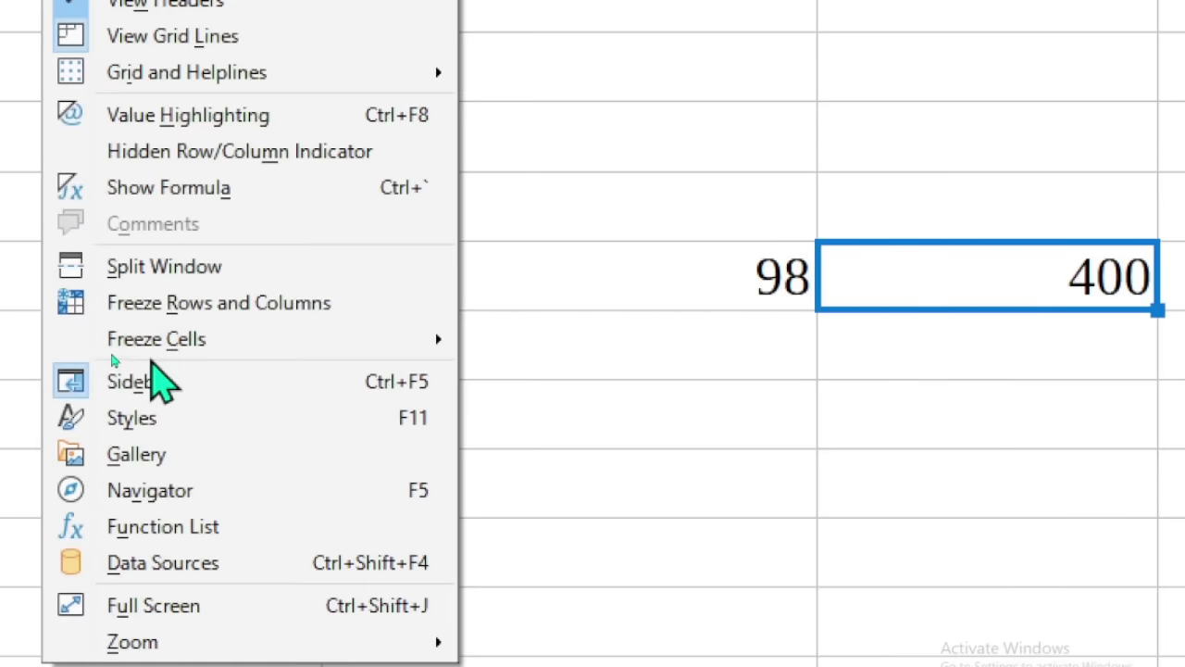
mouse_move(87, 344)
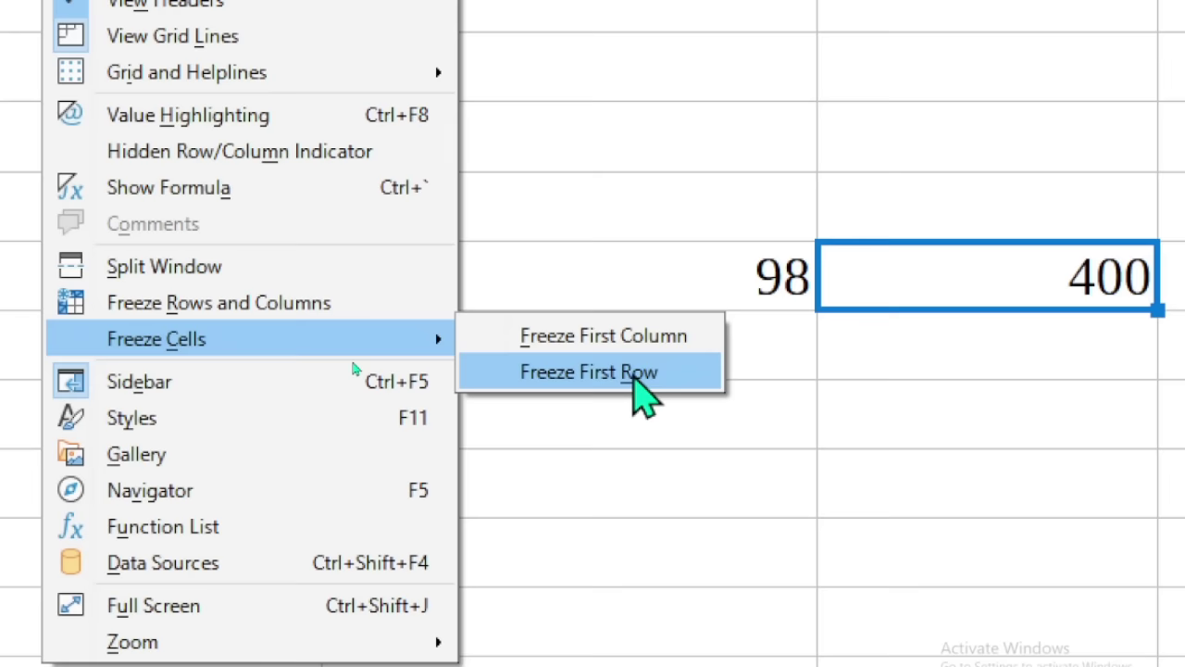
click(324, 303)
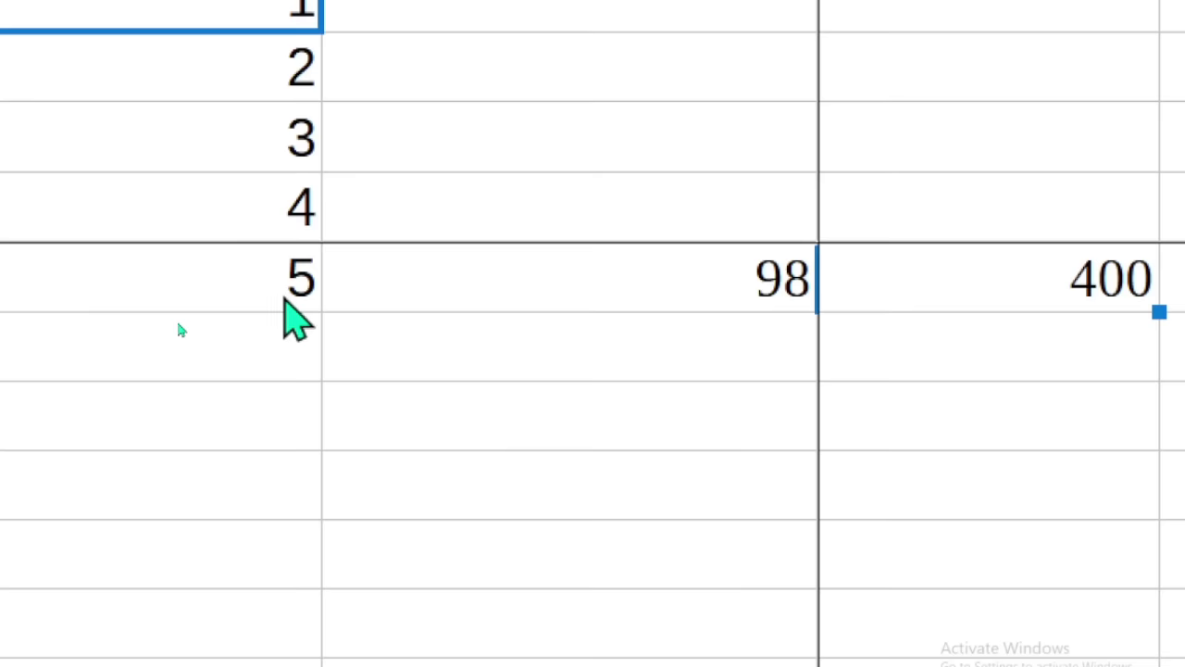
Clear the contents of cell C5, select B5 and unfreeze the rows and columns.
key(Delete)
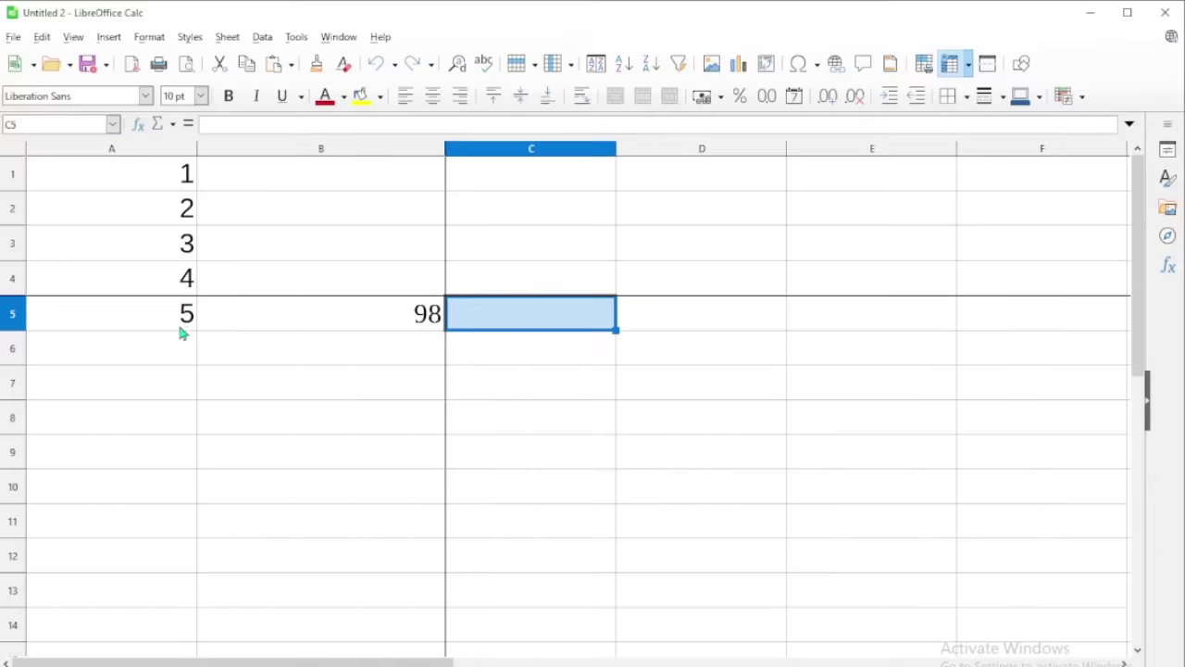
click(399, 320)
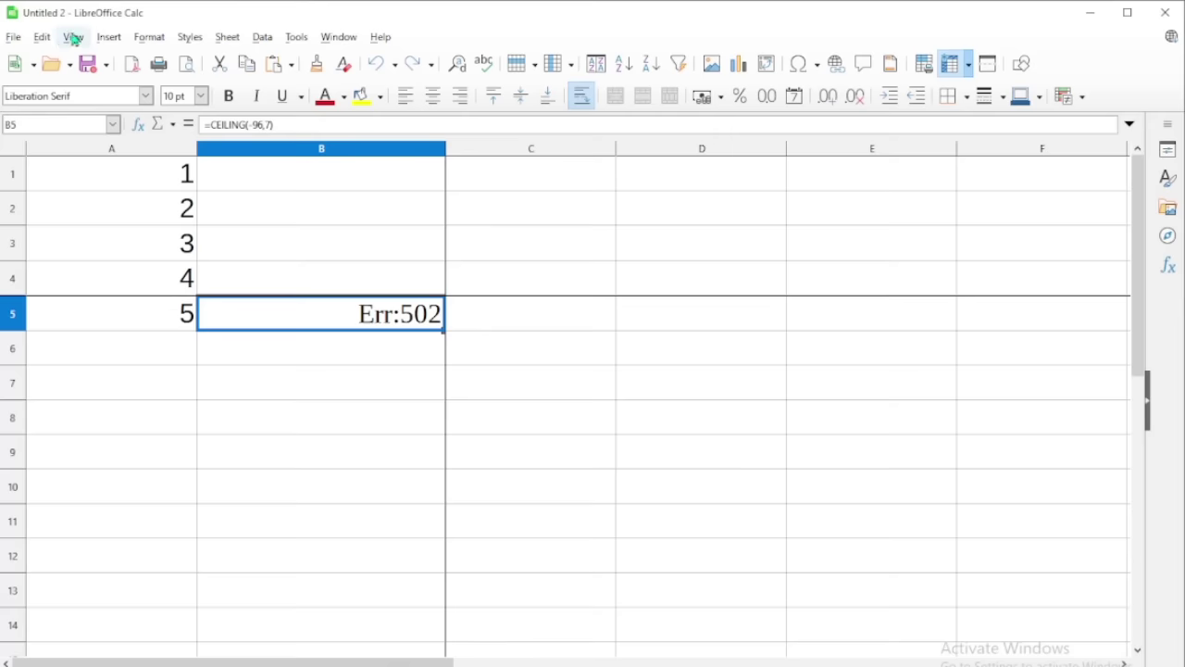
click(73, 37)
click(132, 327)
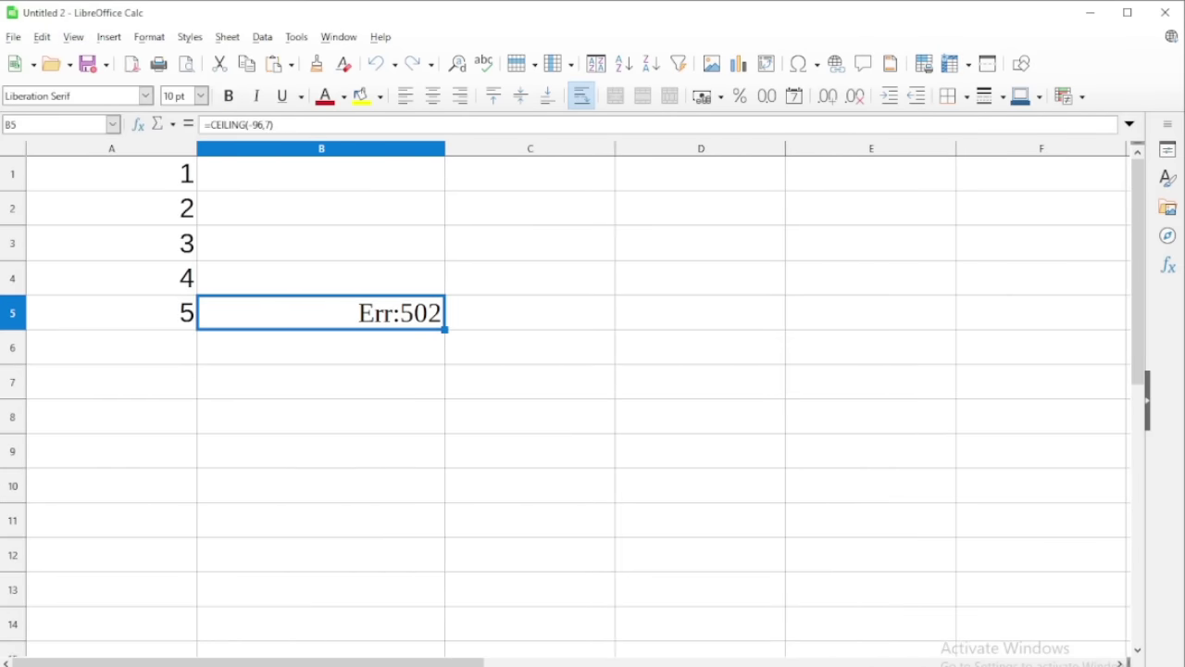
Check question 99's answer choices in the PDF against the Freeze Cells options in LibreOffice Calc.
key(alt+Tab)
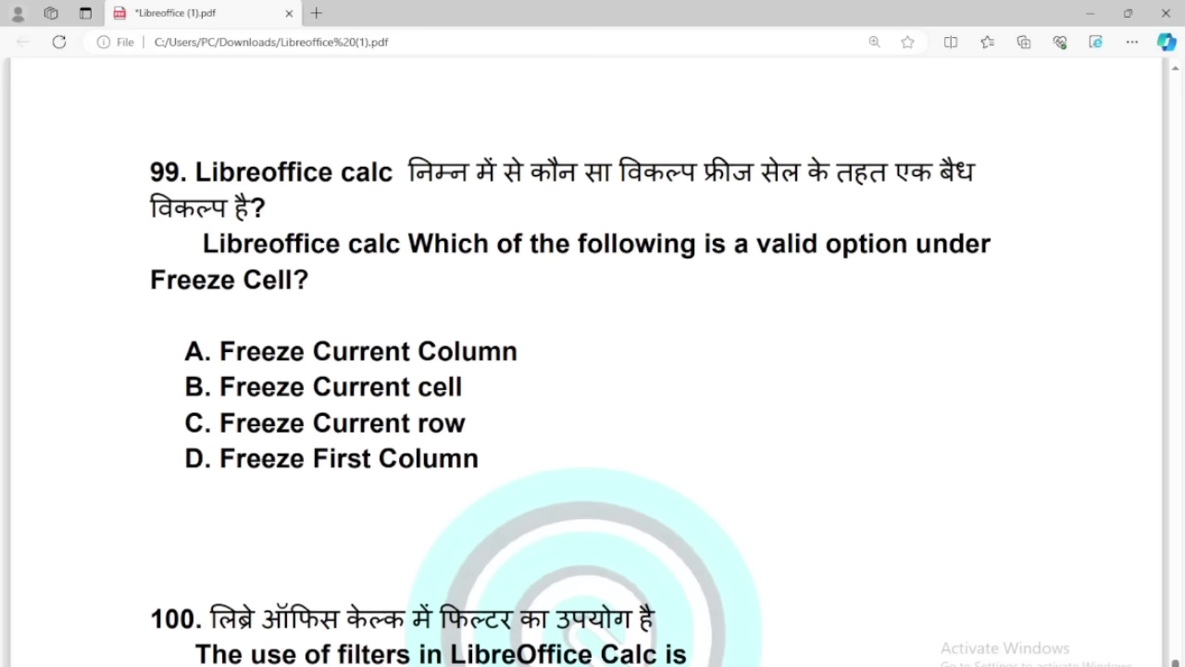
key(alt+Tab)
click(72, 39)
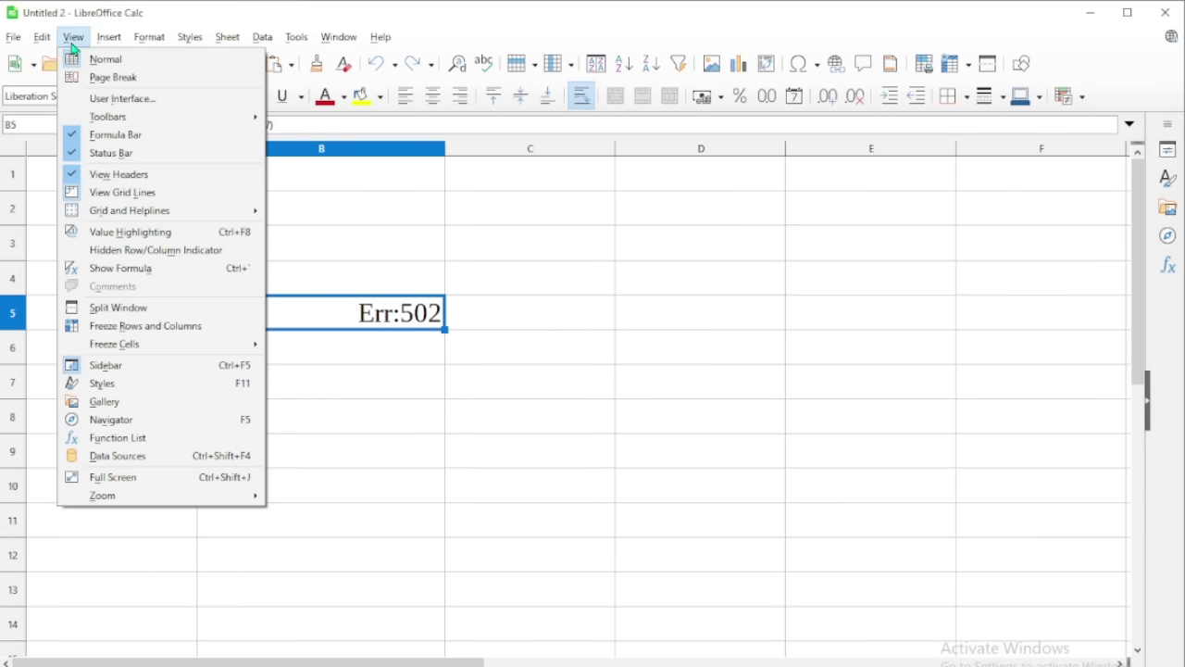
mouse_move(137, 345)
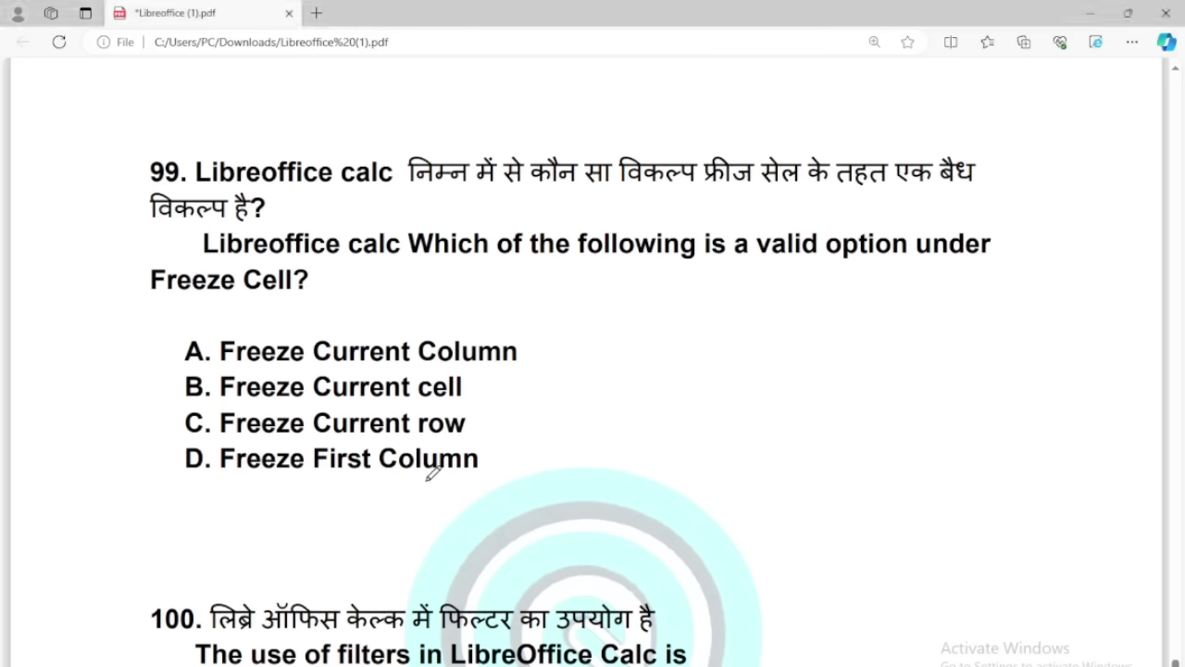
Return to the PDF and mark option D, Freeze First Column, for question 99 and option D, See specific data, for question 100.
drag(461, 482, 547, 446)
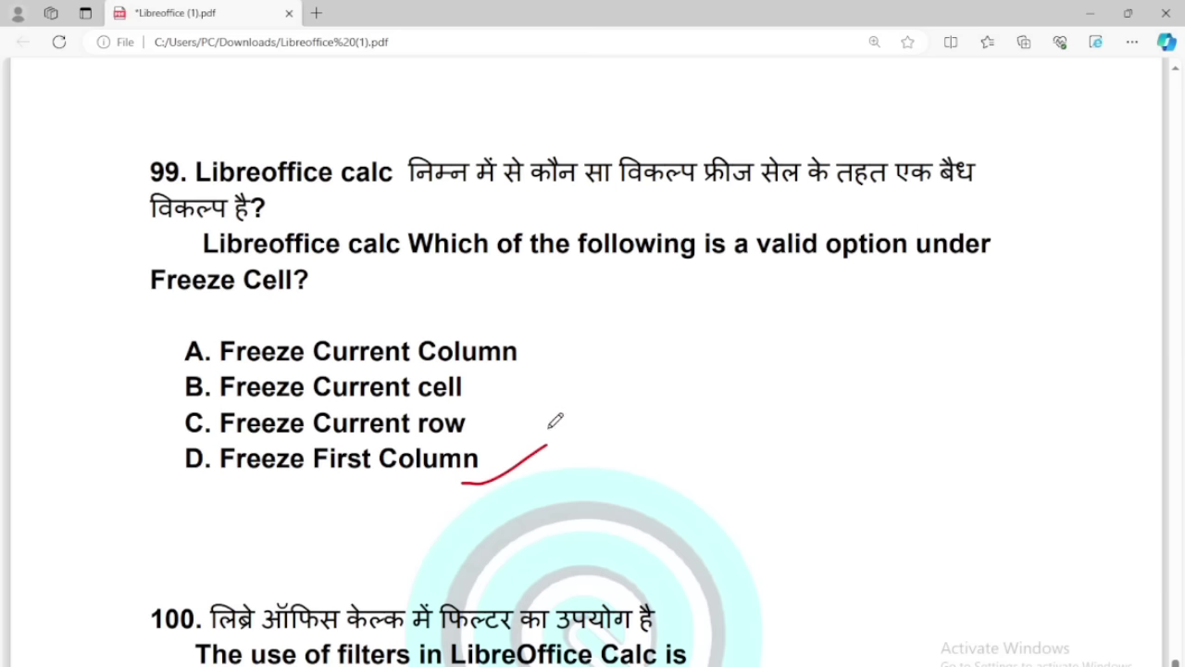
mouse_move(519, 439)
mouse_down()
mouse_move(98, 458)
mouse_move(377, 526)
mouse_move(536, 450)
mouse_up()
scroll(542, 444, down, 5)
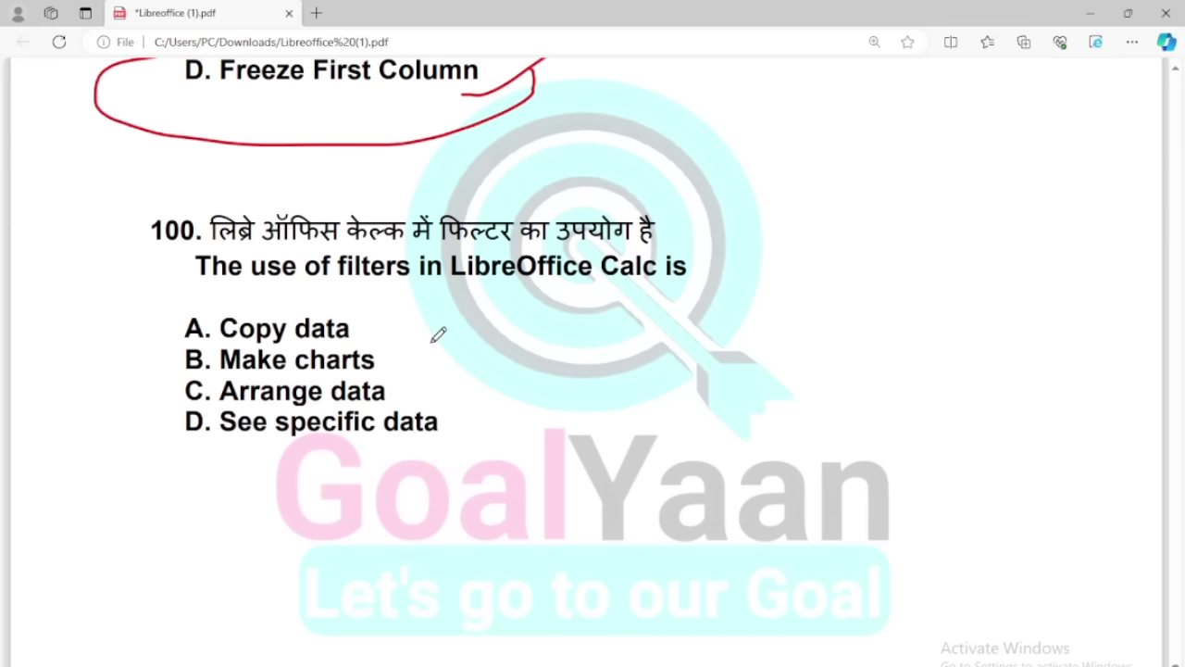
mouse_move(468, 408)
mouse_down()
mouse_move(232, 405)
mouse_move(182, 455)
mouse_move(460, 423)
mouse_move(463, 408)
mouse_move(485, 433)
mouse_move(546, 401)
mouse_move(469, 443)
mouse_move(535, 400)
mouse_up()
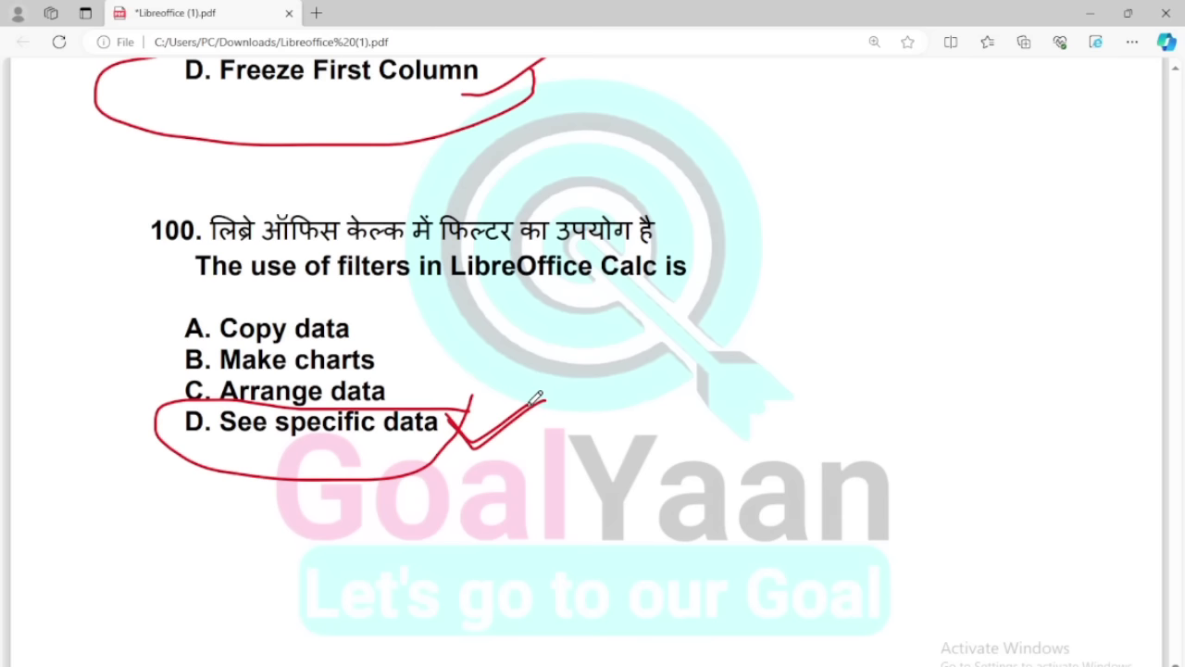
Go to the Chapter-5 Presentation section in Libreoffice.pdf and underline the LibreOffice Impress heading with the Draw tool.
scroll(535, 398, down, 3)
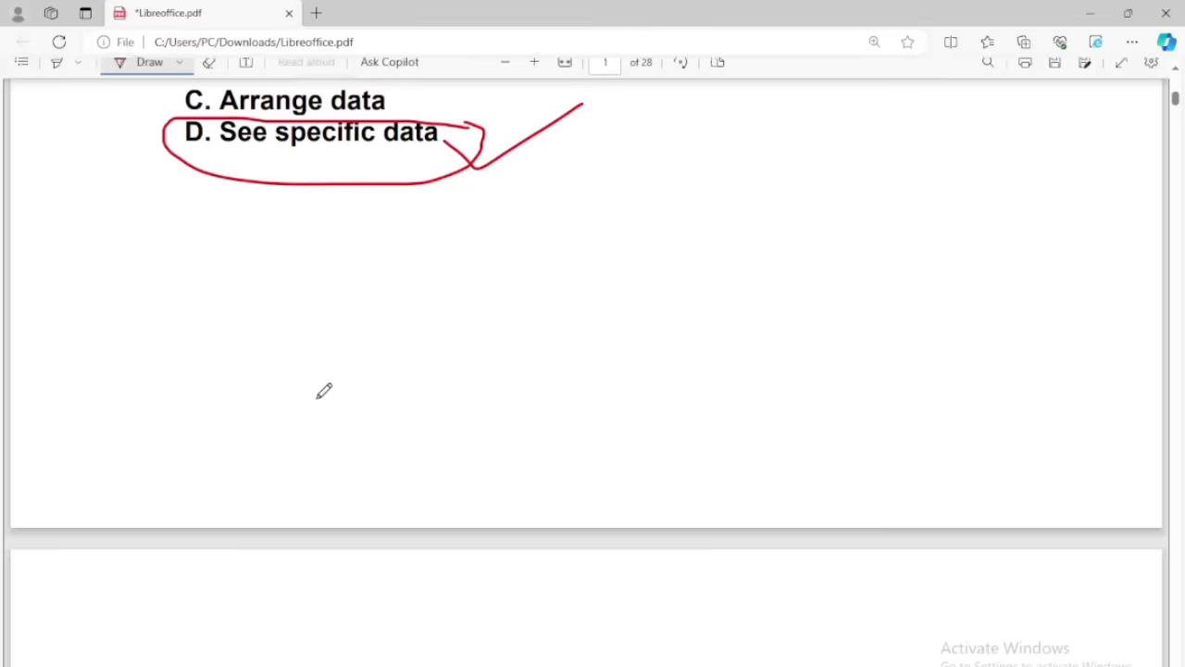
scroll(325, 391, down, 3)
scroll(324, 391, down, 4)
scroll(325, 389, up, 3)
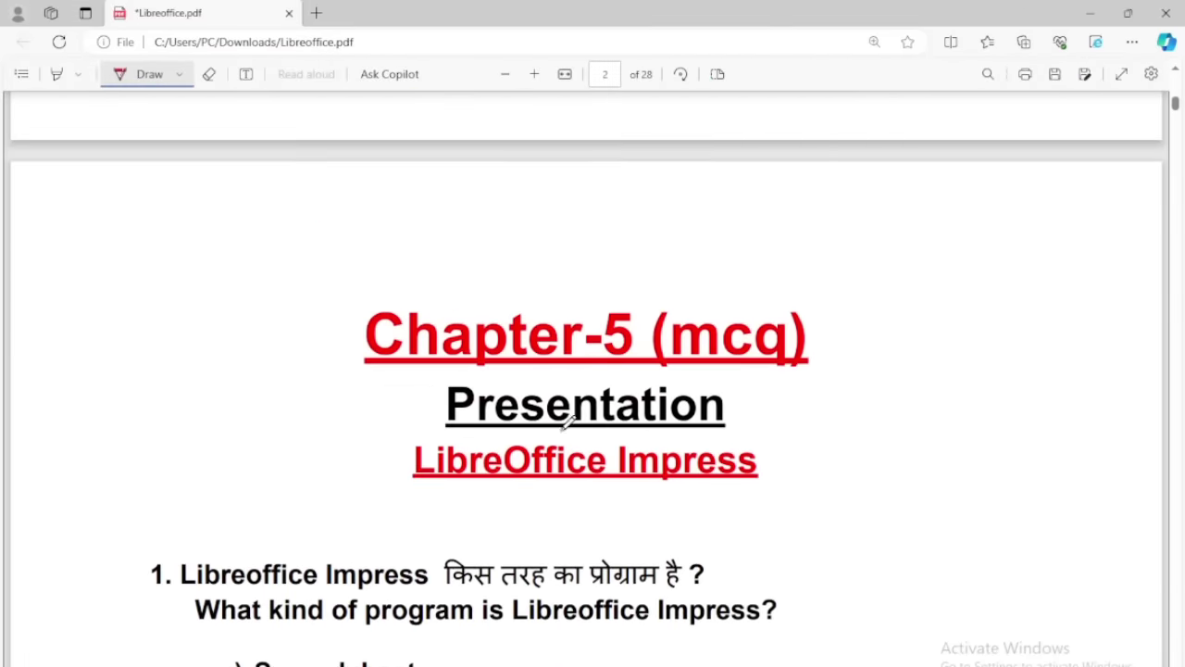
scroll(519, 407, down, 3)
drag(303, 365, 814, 369)
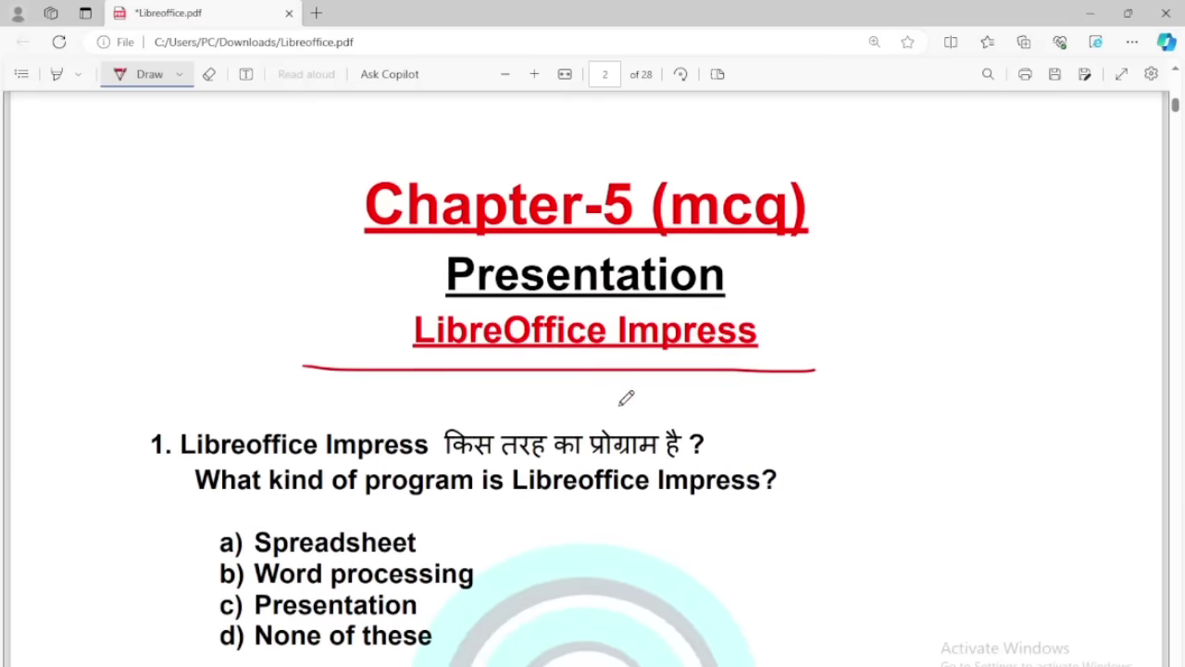